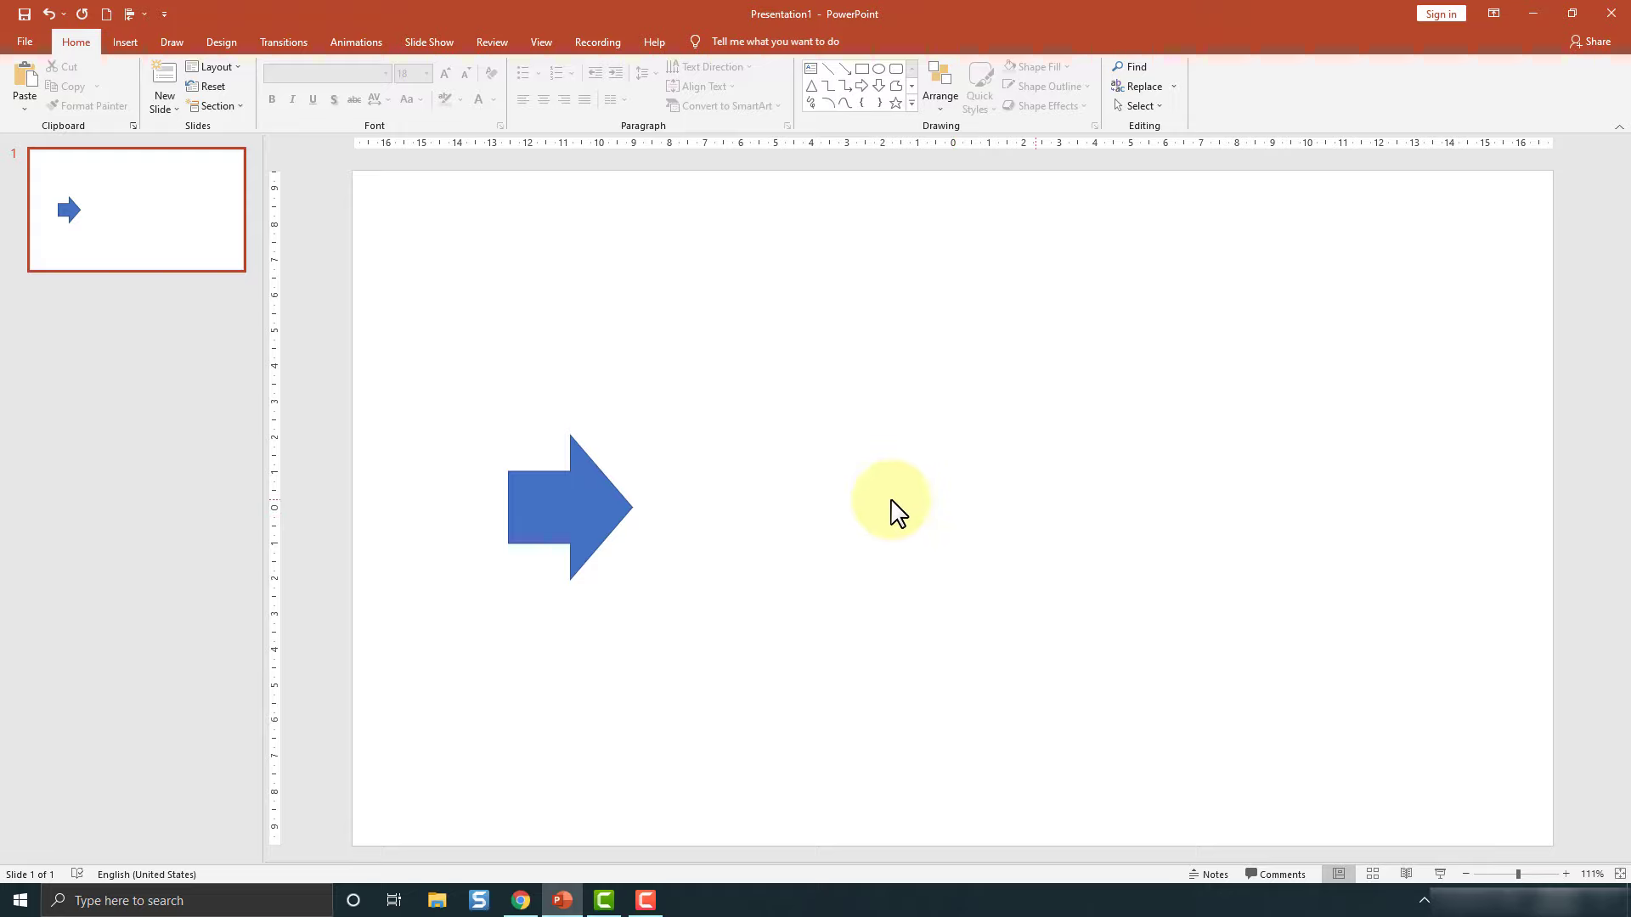
Step: Apply the Arcs motion path animation to the blue arrow from the Animations gallery
click(574, 501)
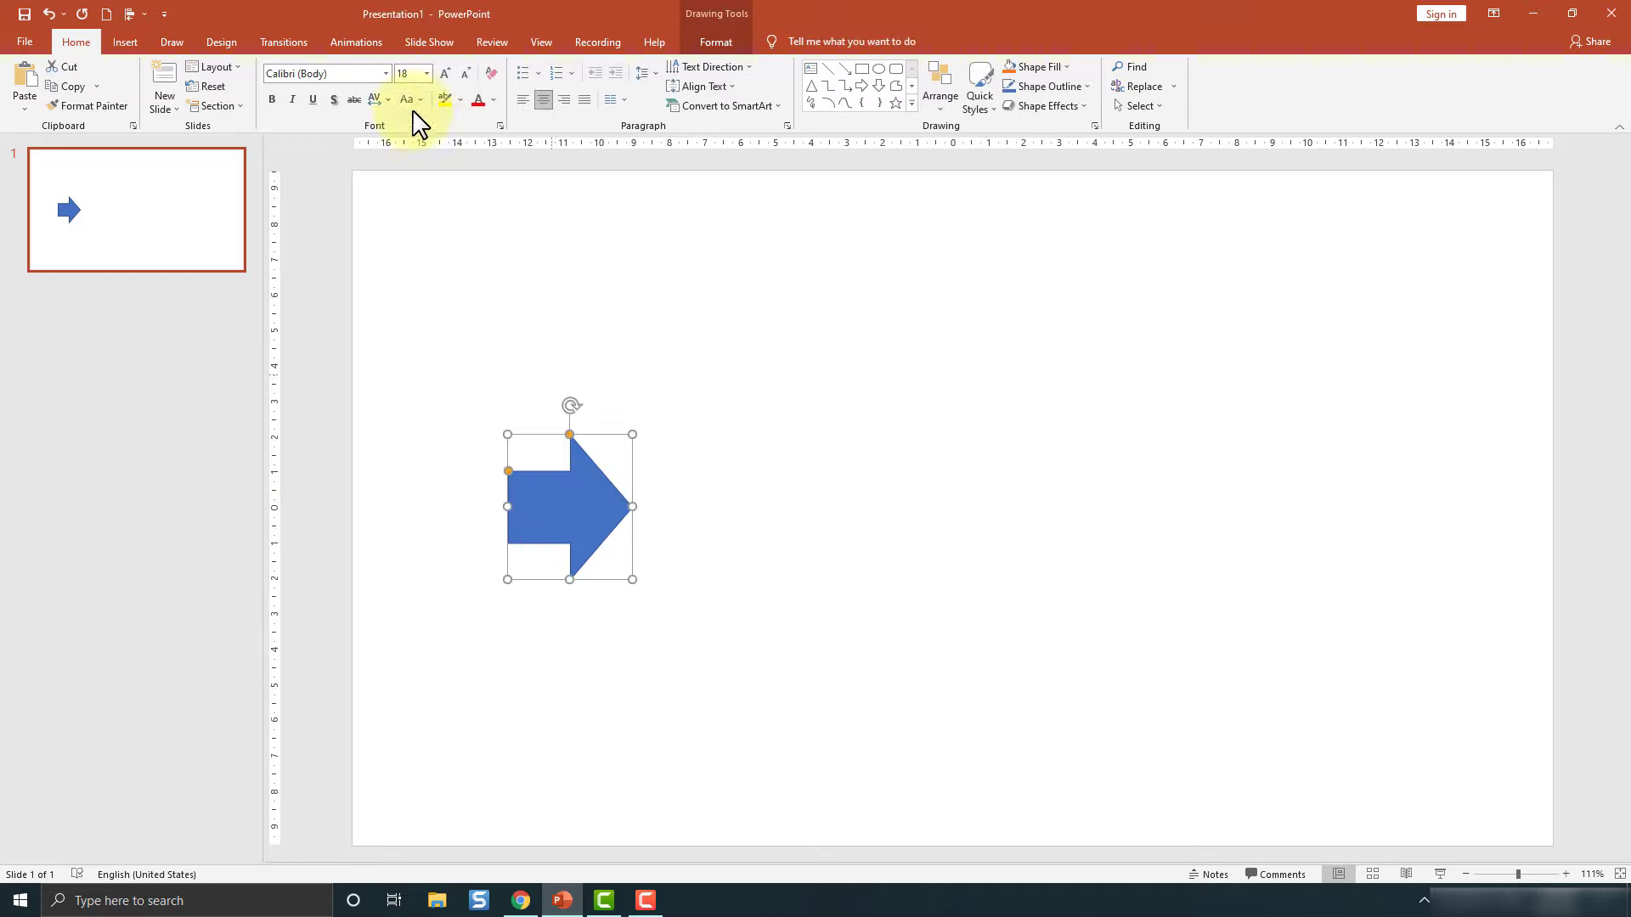
click(357, 42)
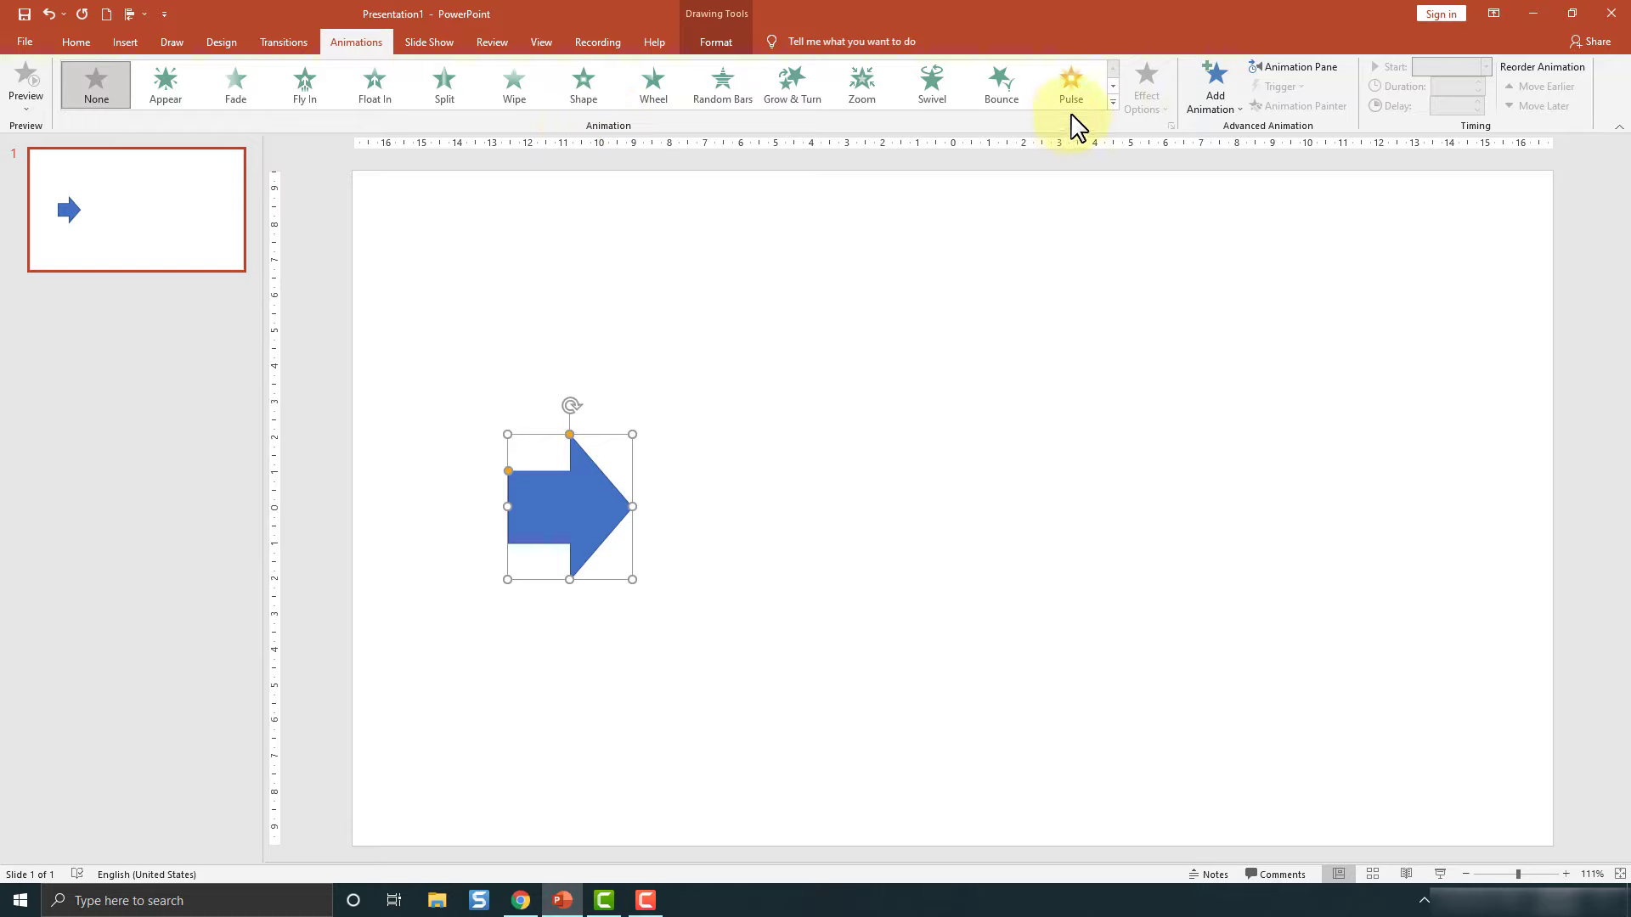
click(1113, 102)
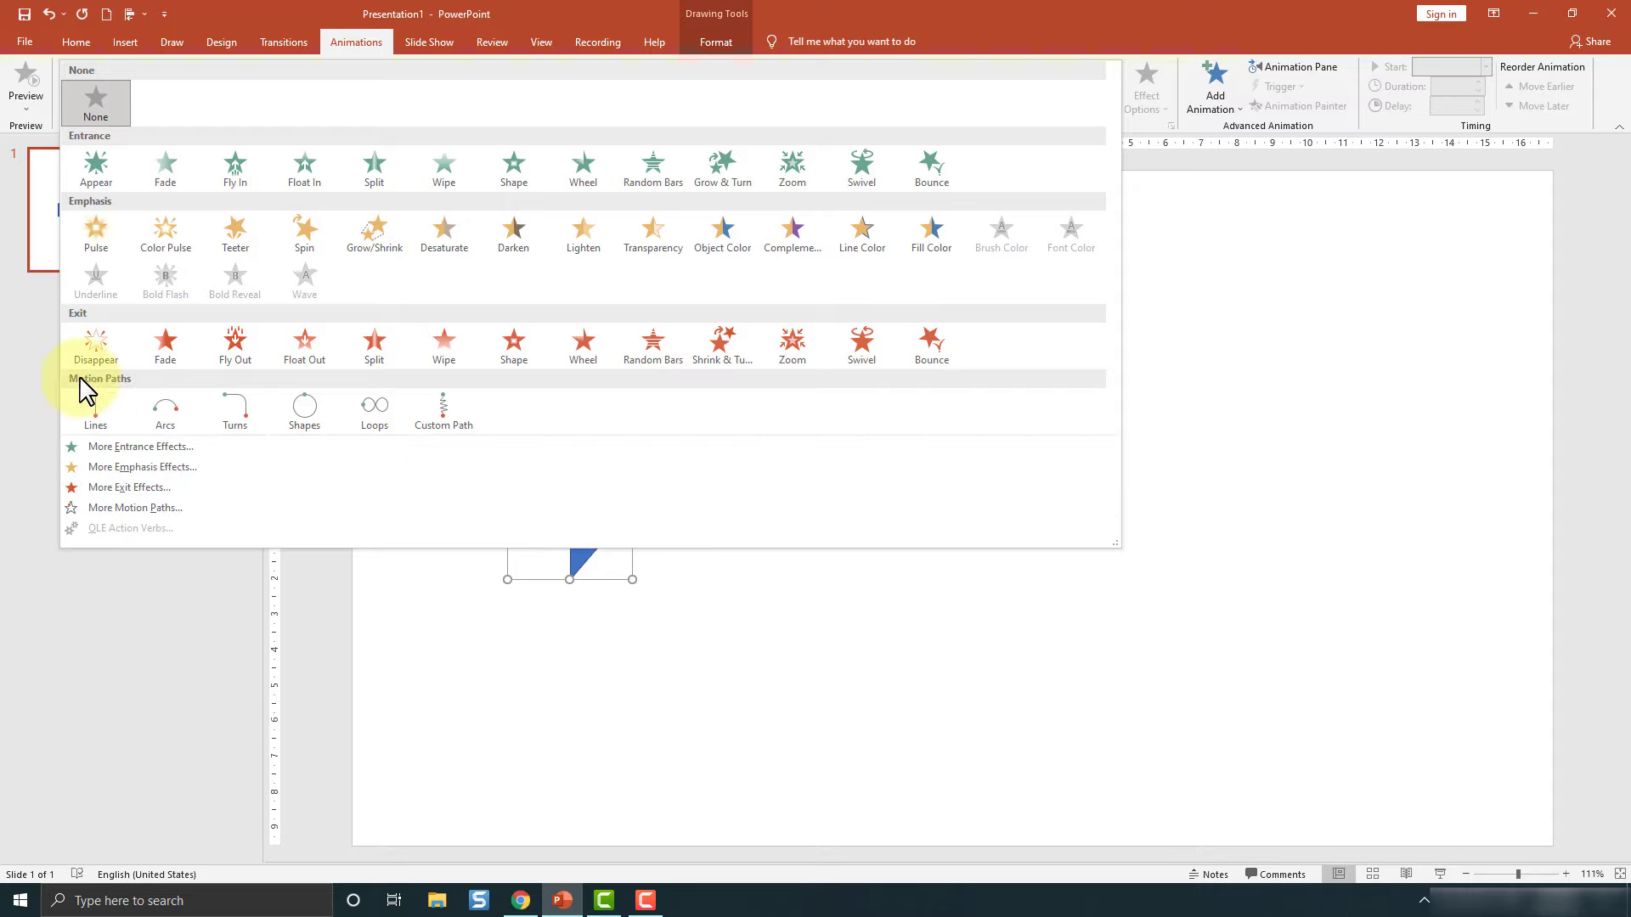
click(174, 406)
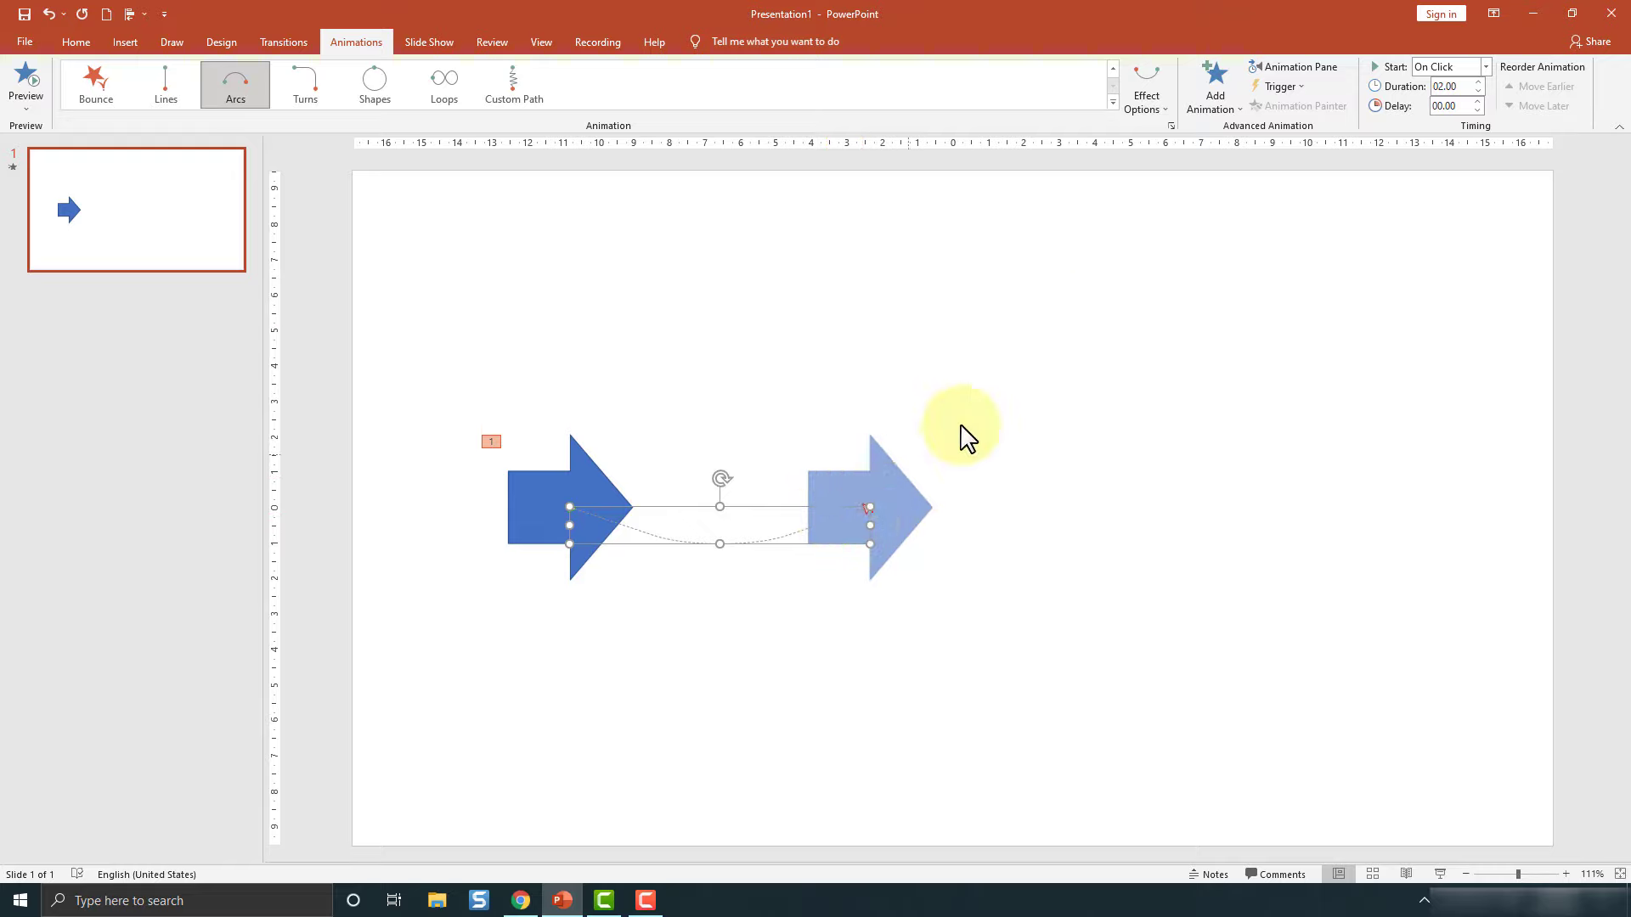
Step: Drag the arc path's top handles to make a wide, deep U-shaped curve
click(1126, 315)
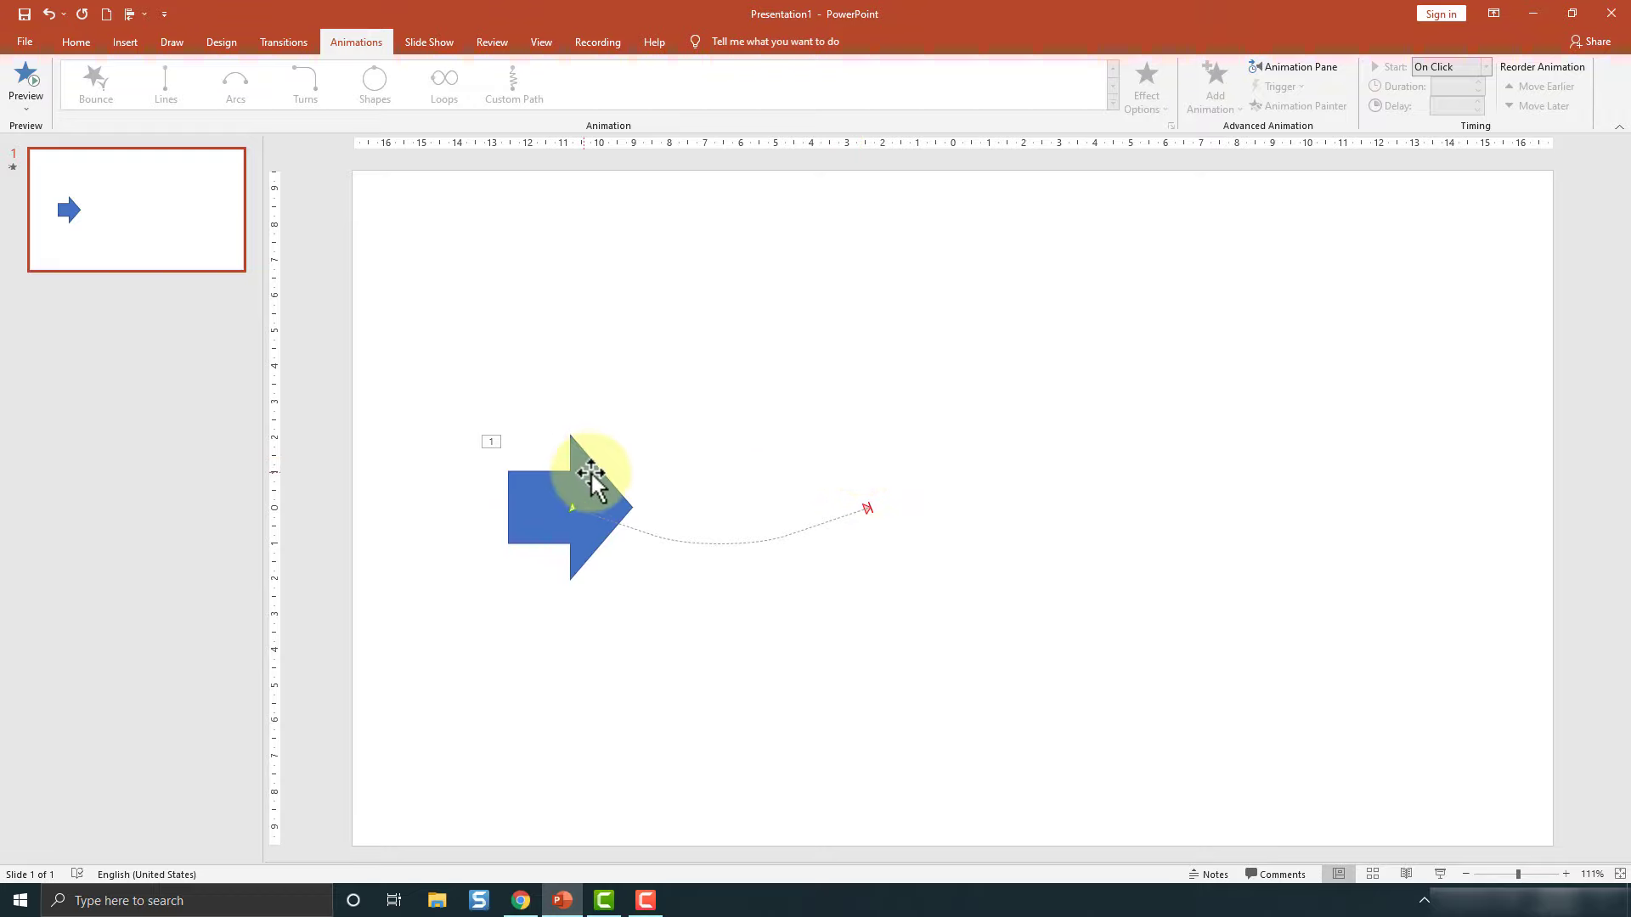
click(725, 545)
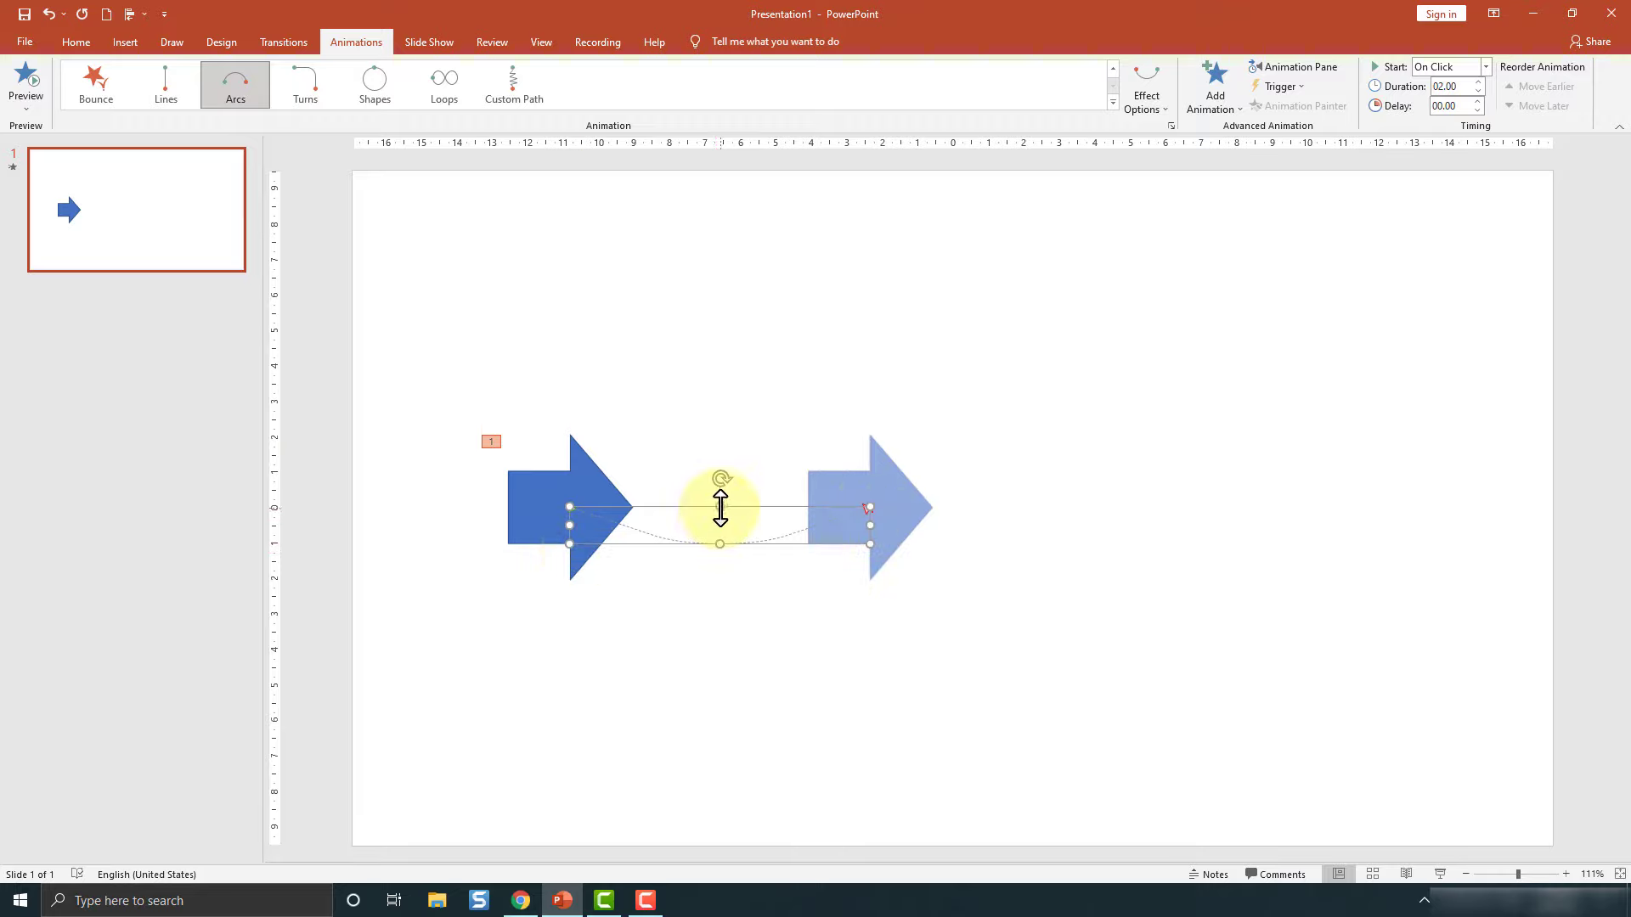
drag(720, 508, 903, 374)
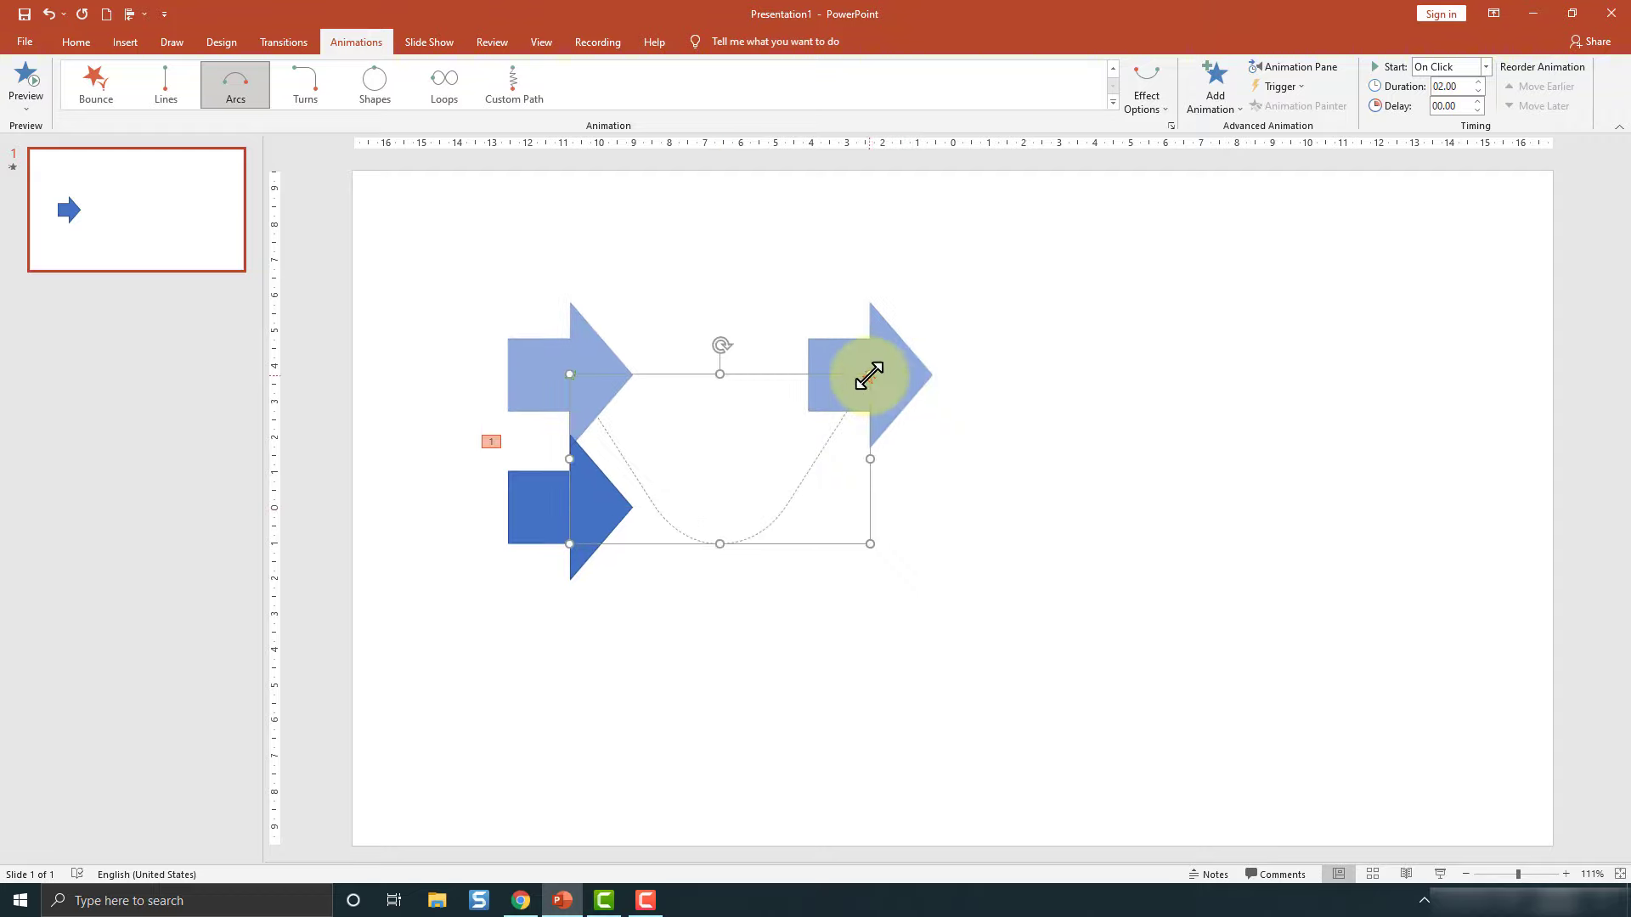
drag(870, 373, 1149, 296)
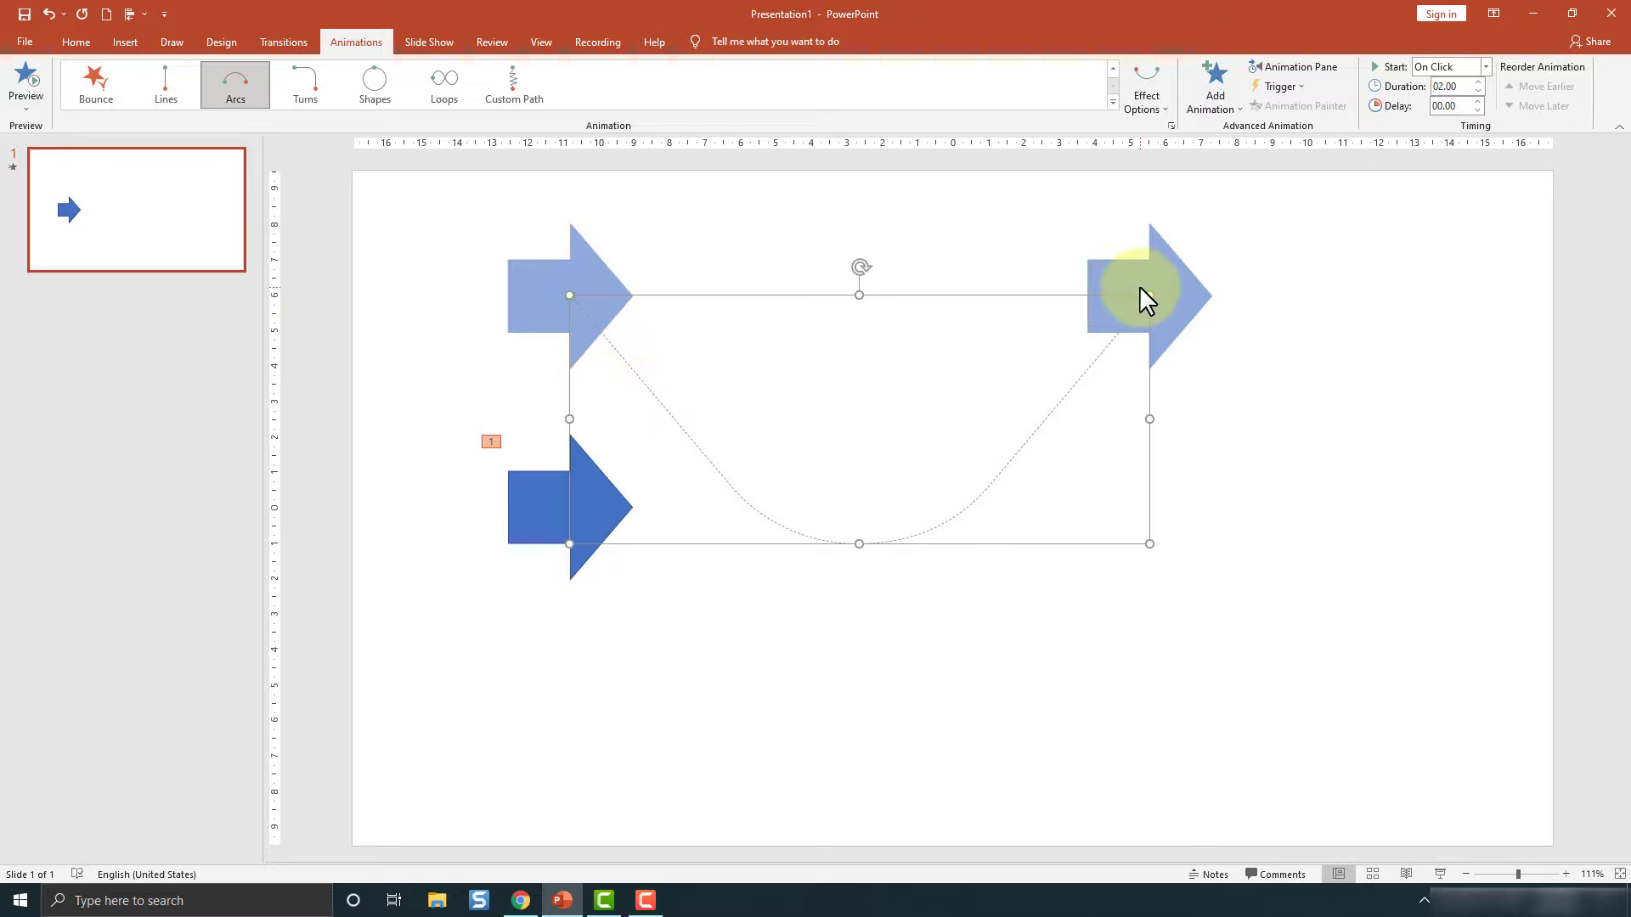
Step: Test the 2-second arc animation in a slide show, then return to editing
click(1440, 874)
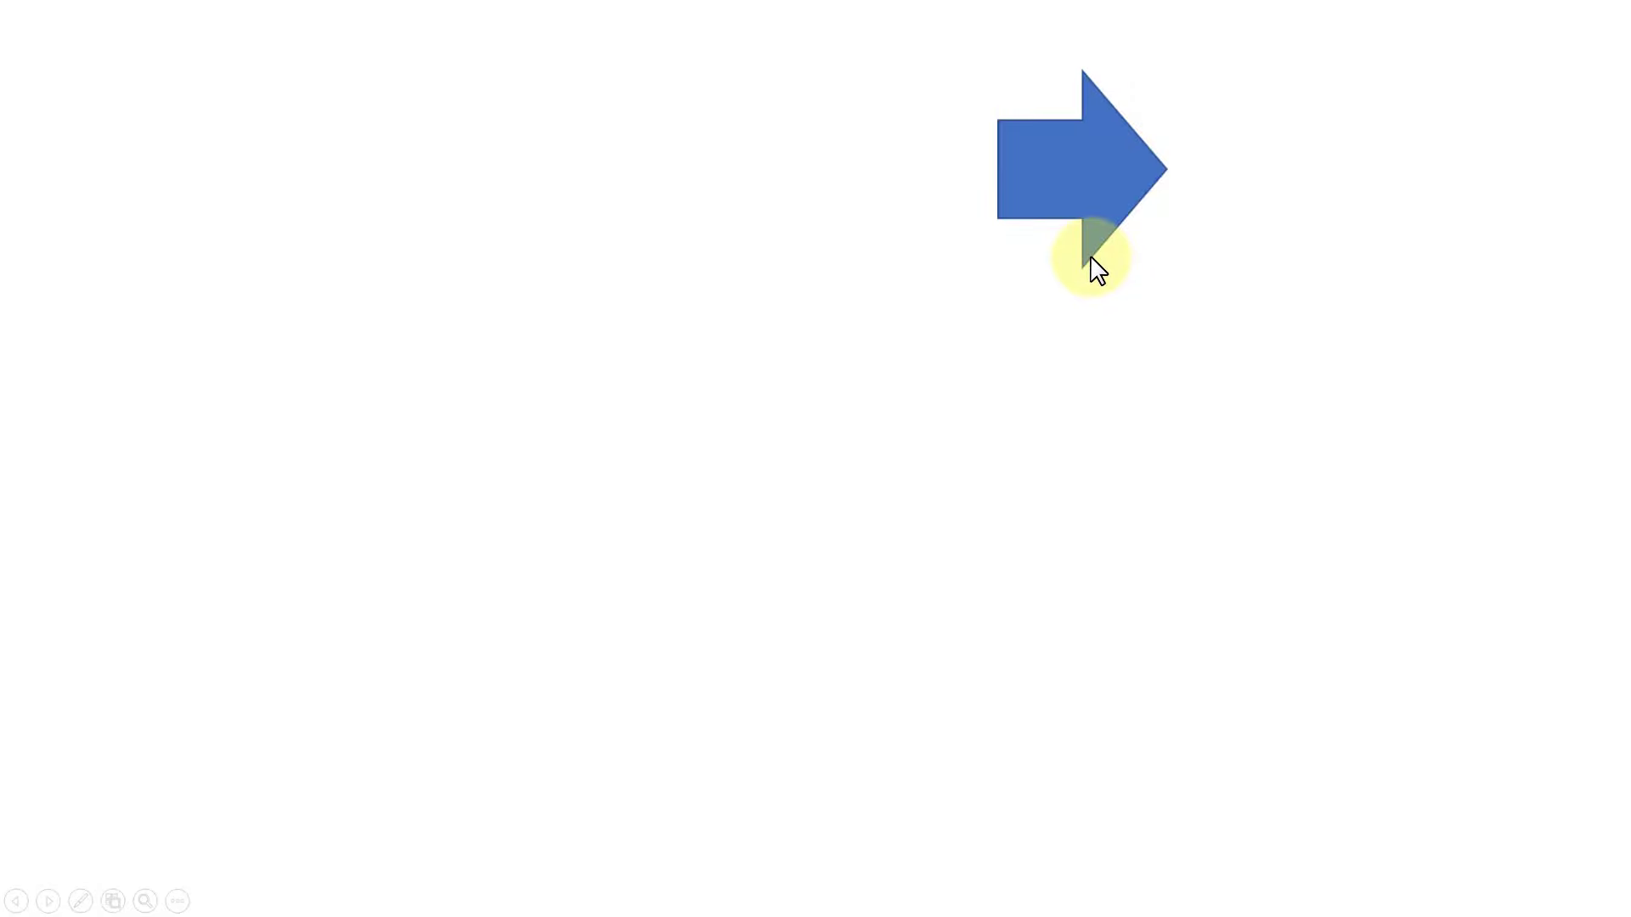
key(Escape)
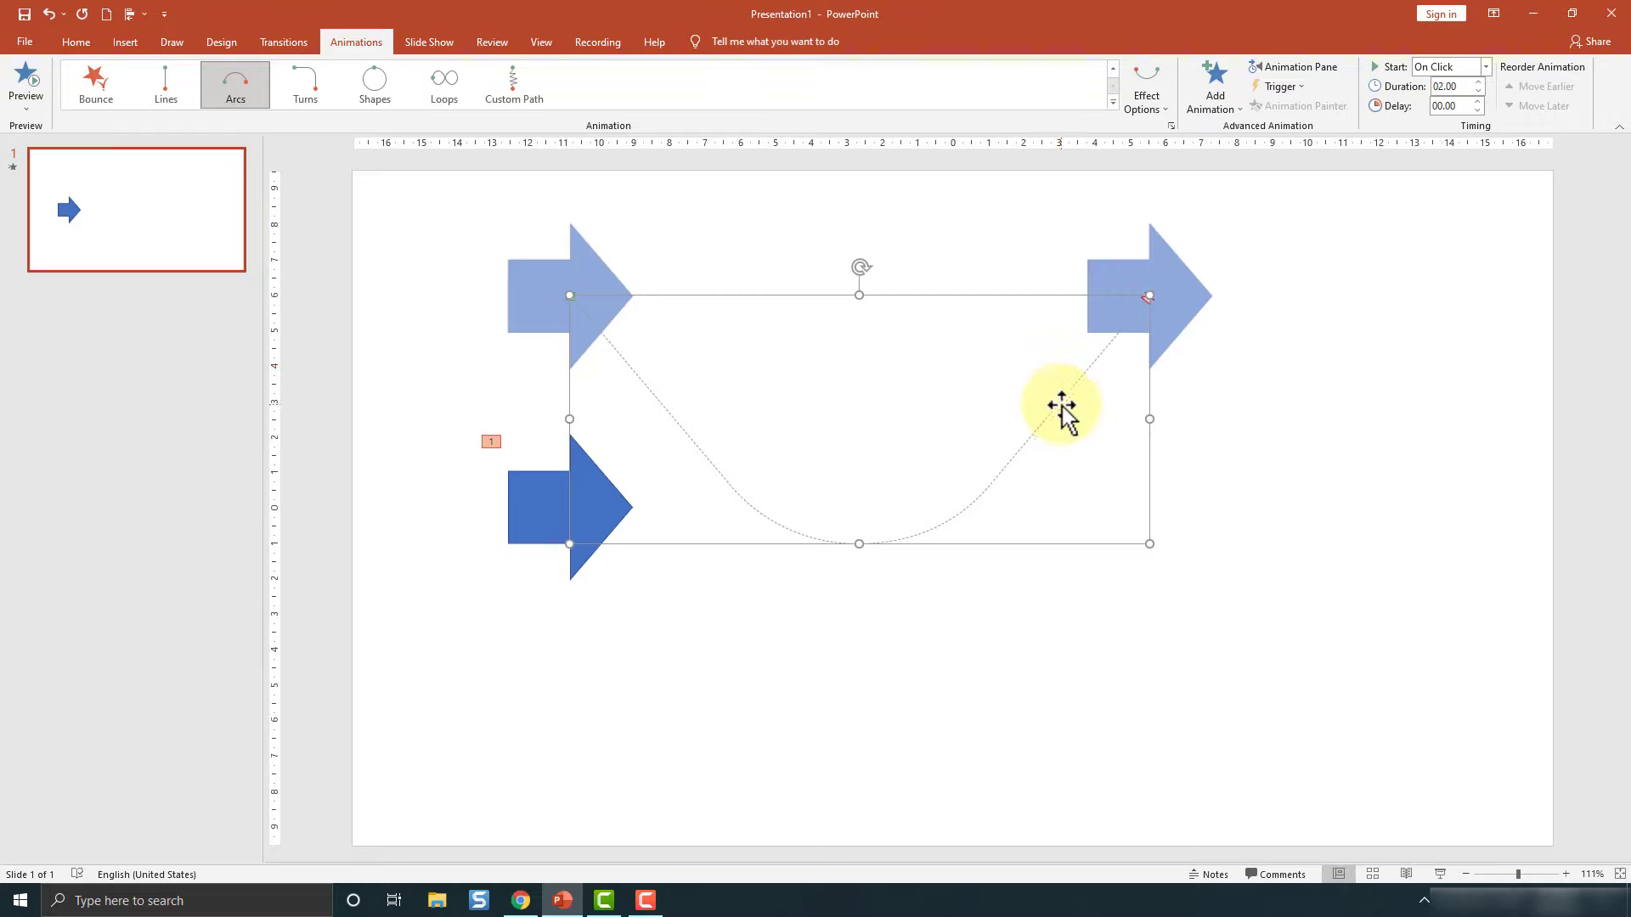
click(1060, 404)
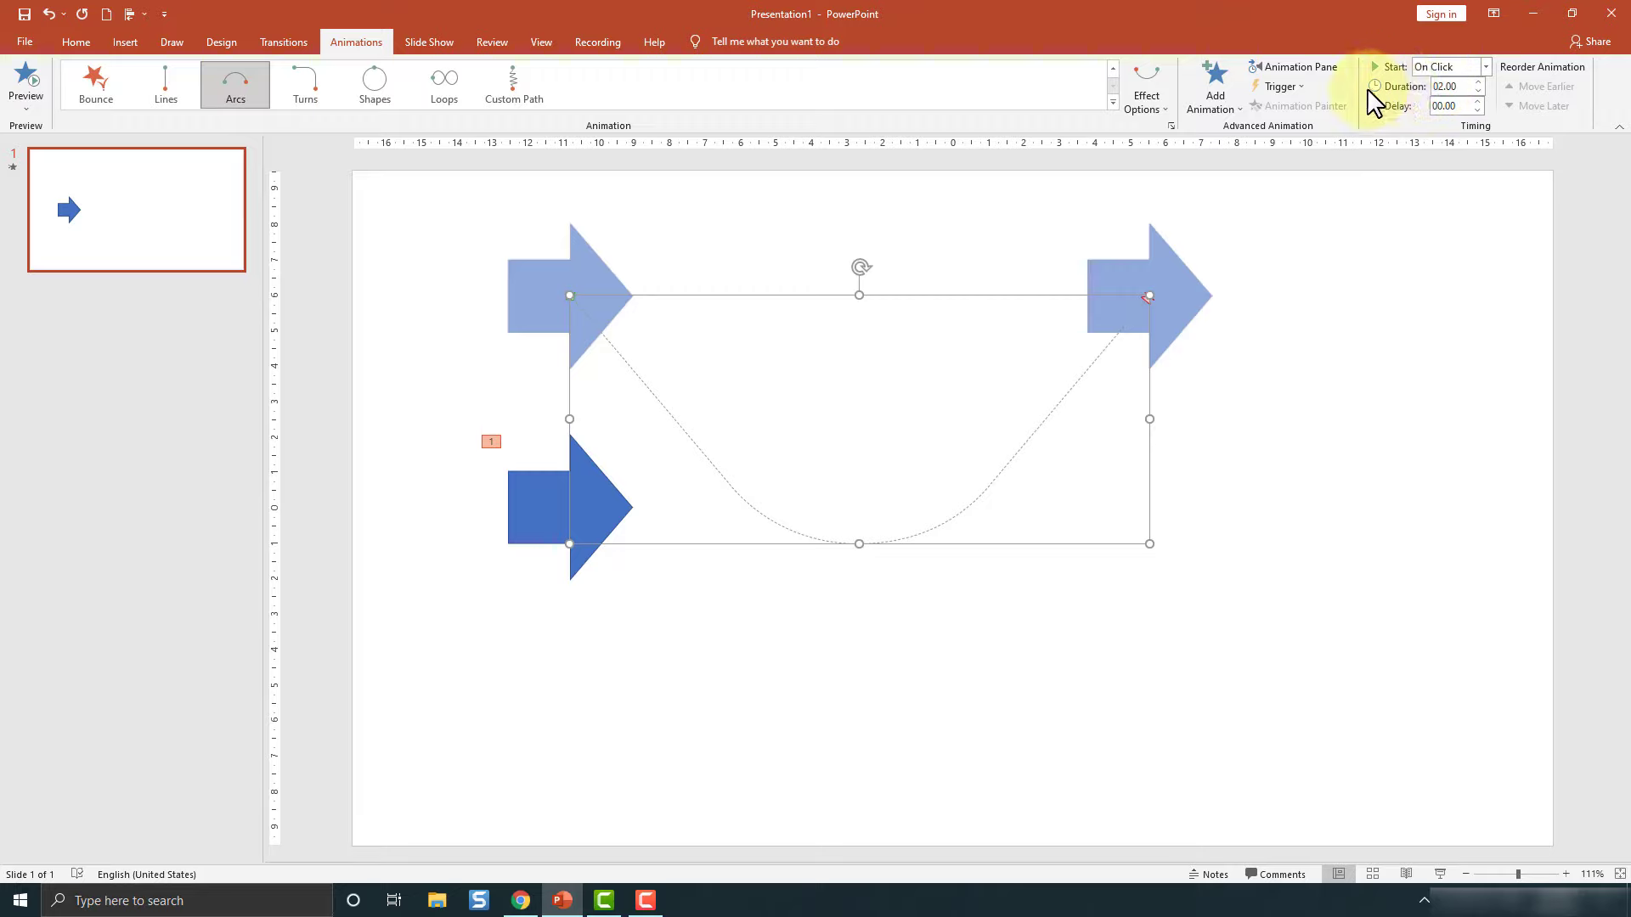
Step: Set the arc animation's duration to 05.00 and replay it in the slide show
double_click(1440, 85)
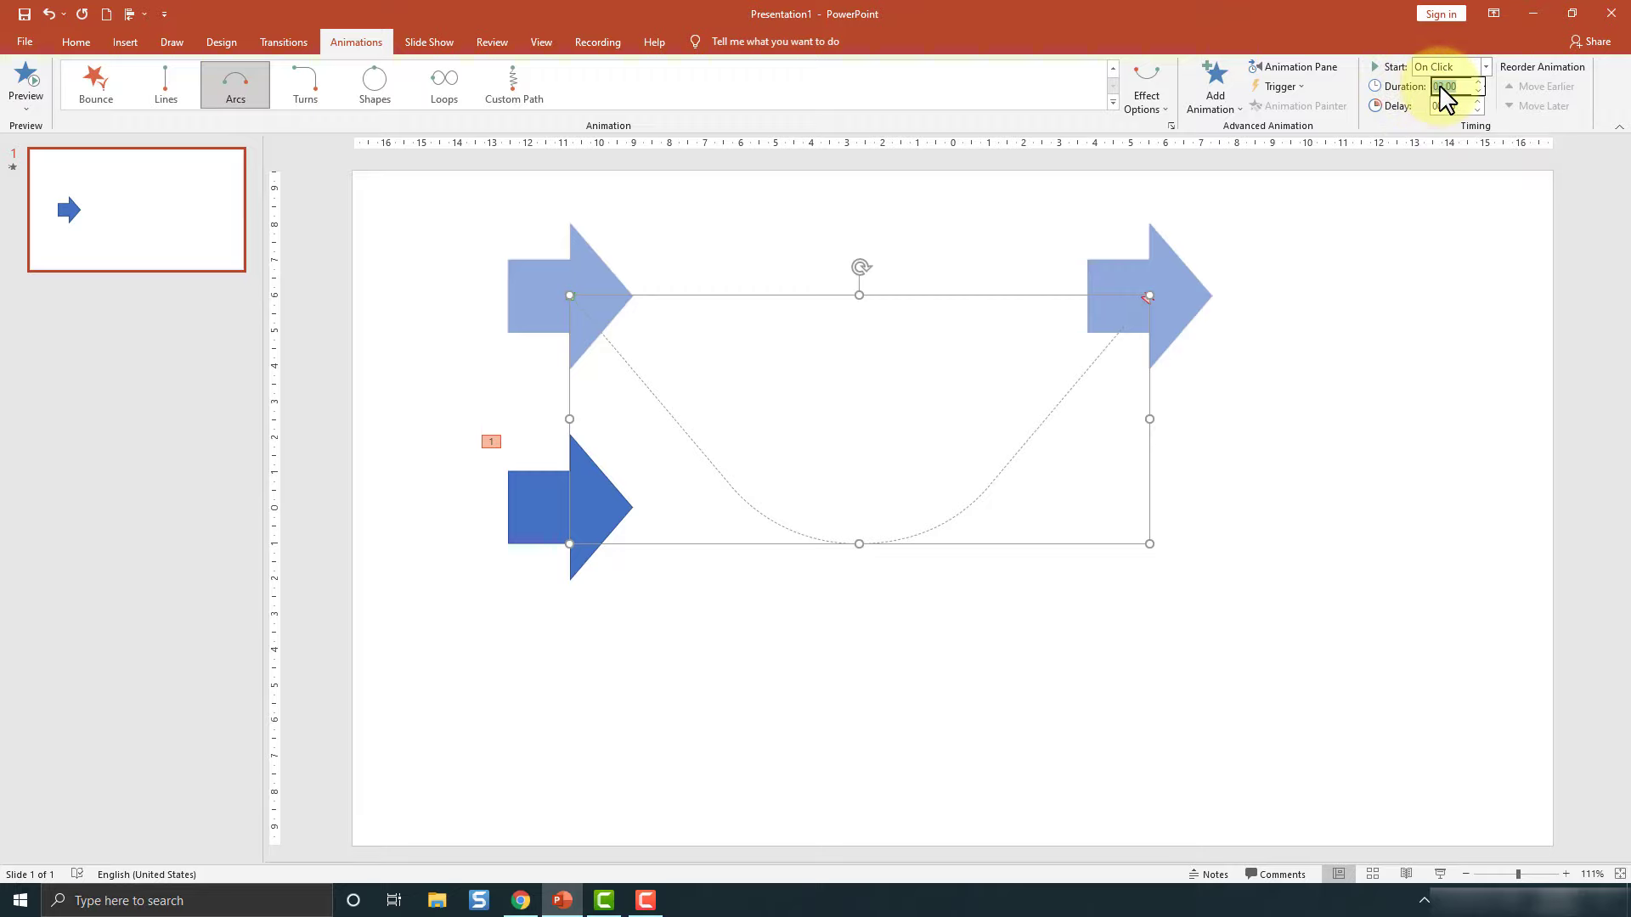
text(5)
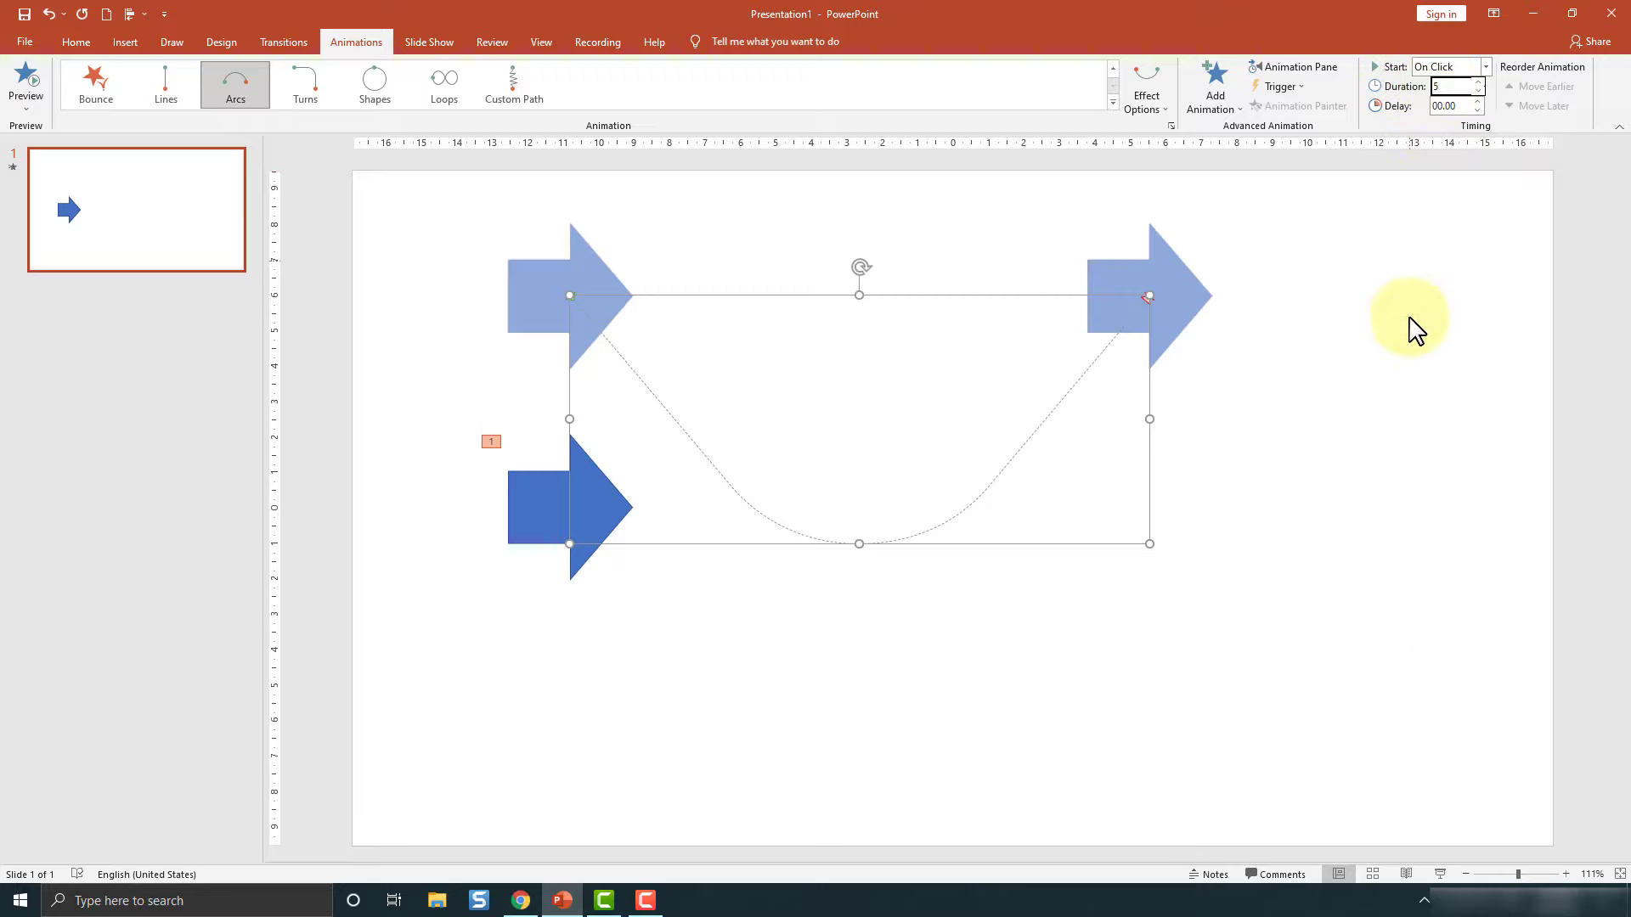
click(1441, 876)
click(1019, 576)
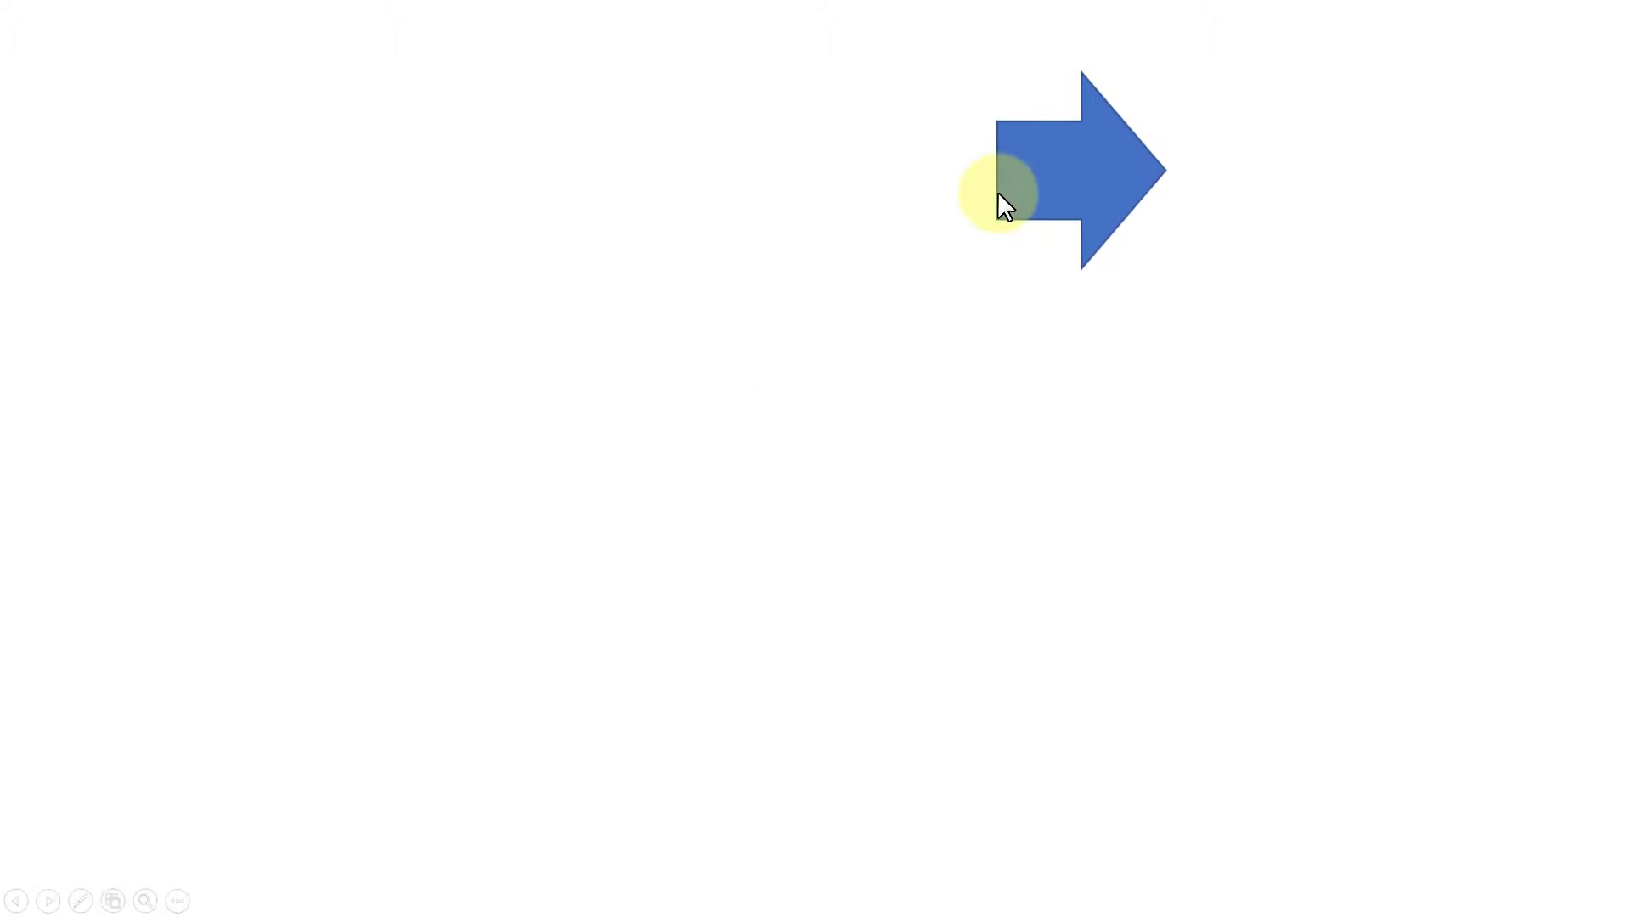
key(Escape)
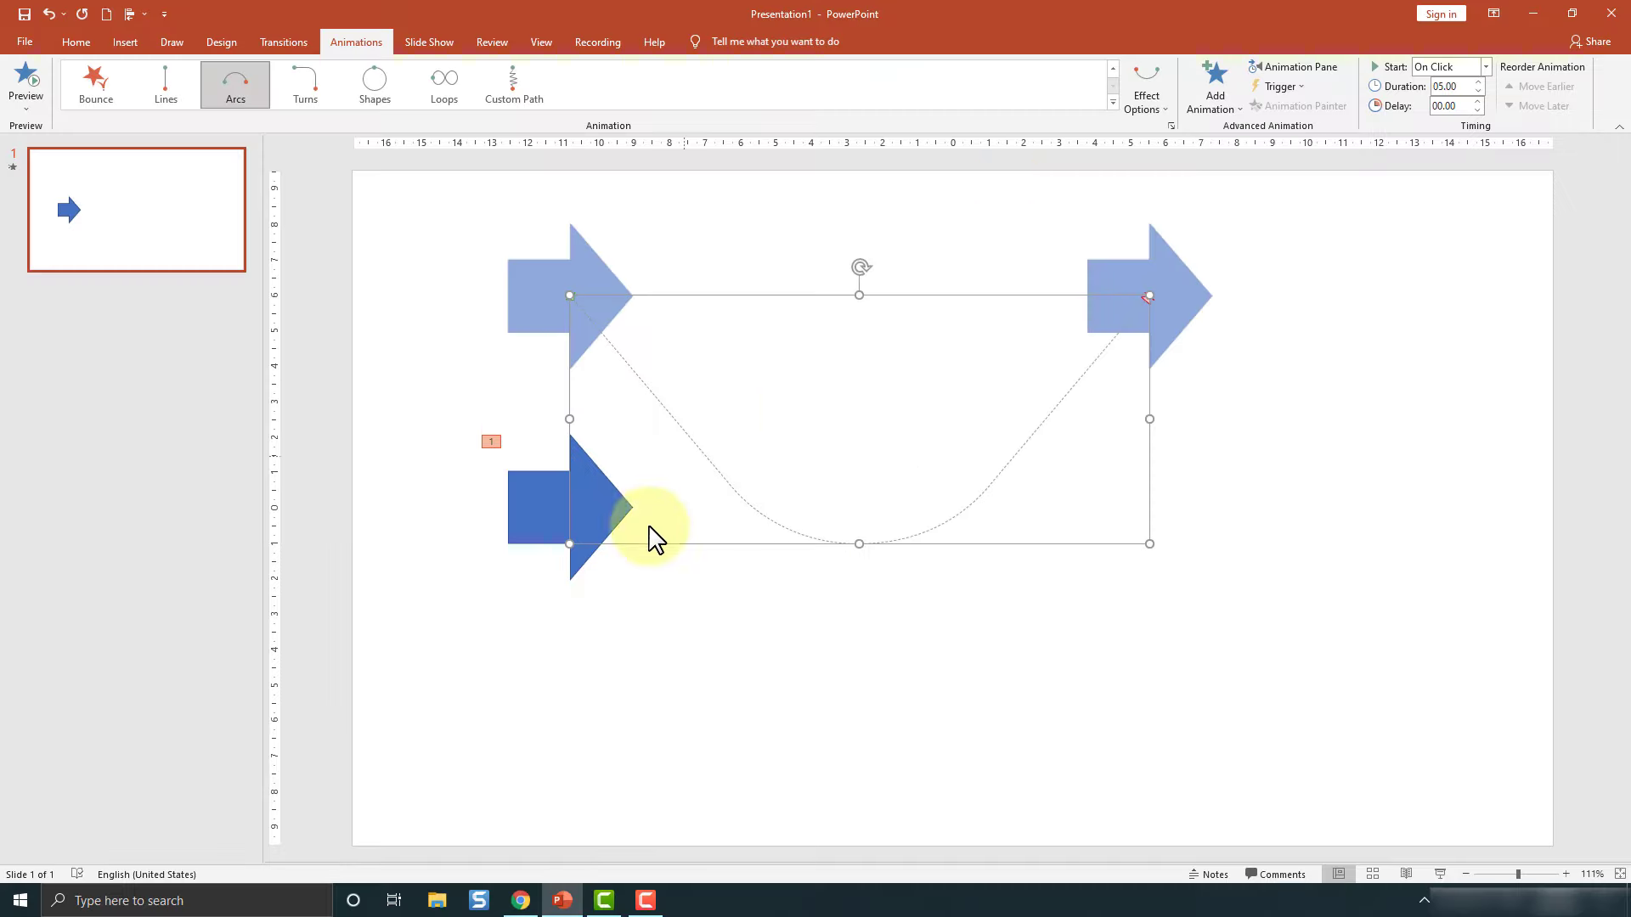
Step: Move the blue arrow lower and drag the arc path down to start at it
click(688, 613)
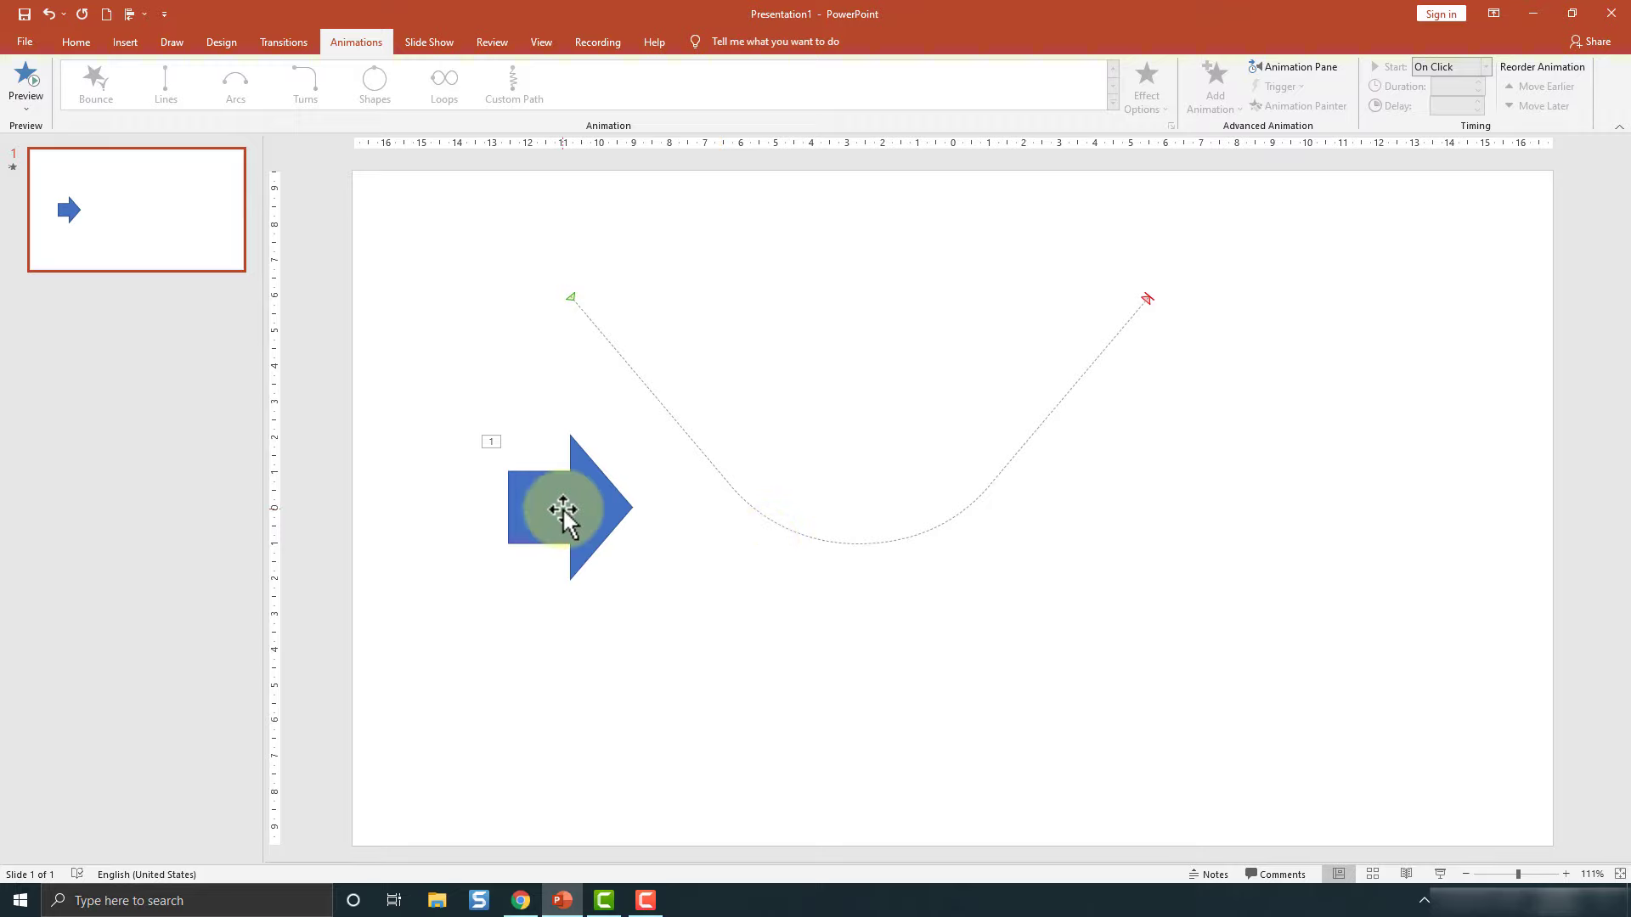
mouse_move(564, 510)
mouse_down()
mouse_move(565, 266)
mouse_move(584, 543)
mouse_move(571, 599)
mouse_move(571, 567)
mouse_up()
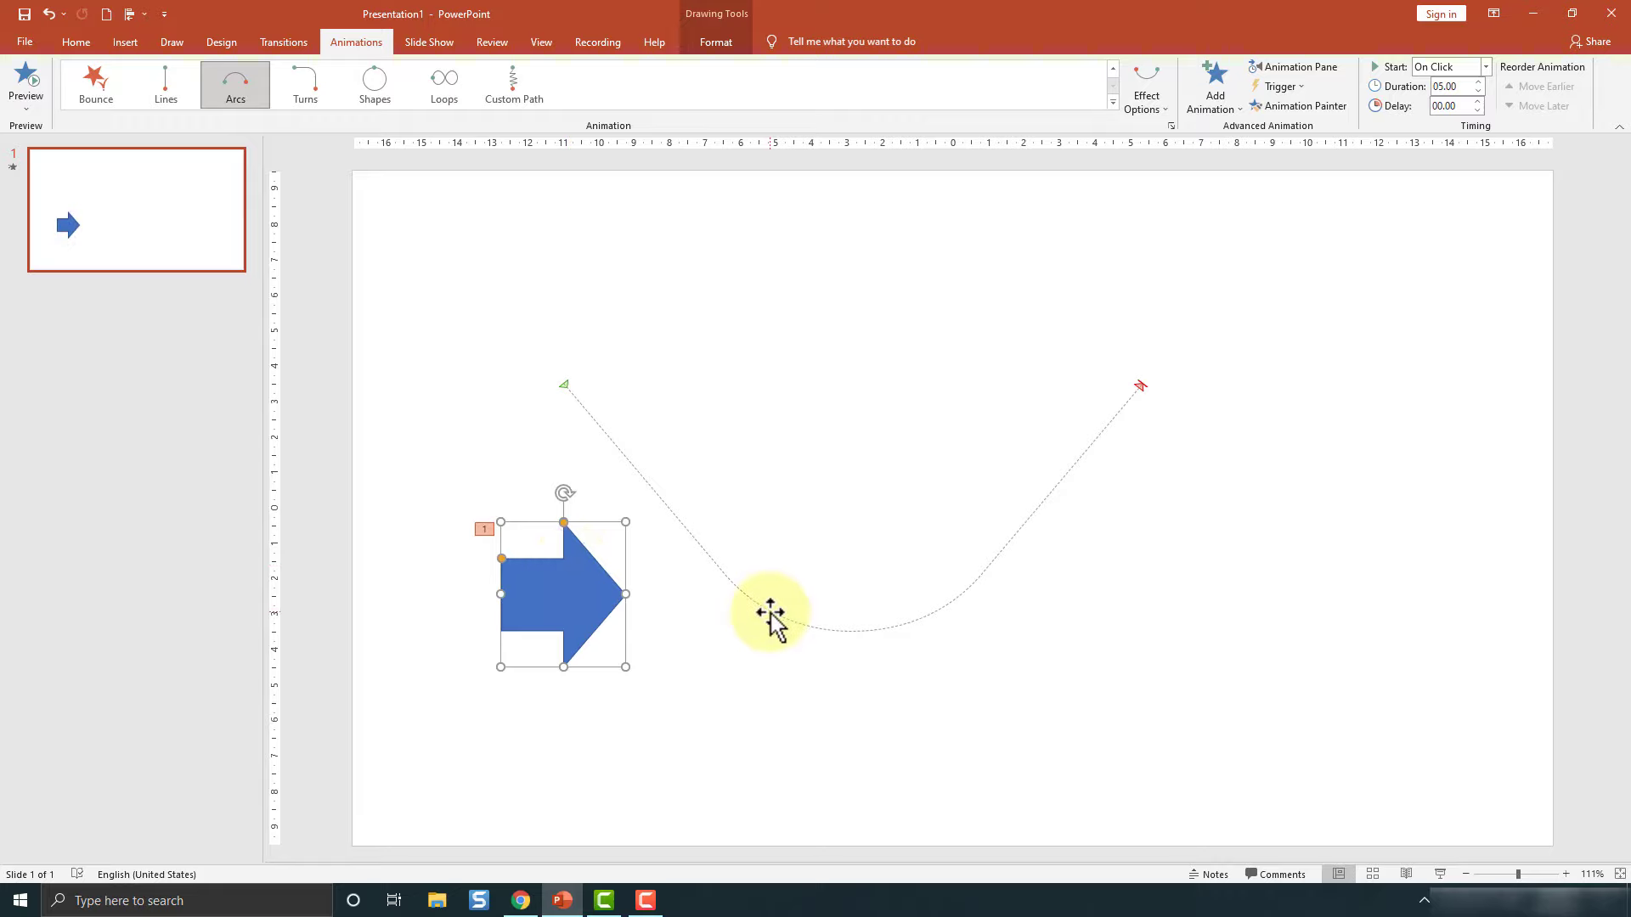
drag(771, 616, 769, 822)
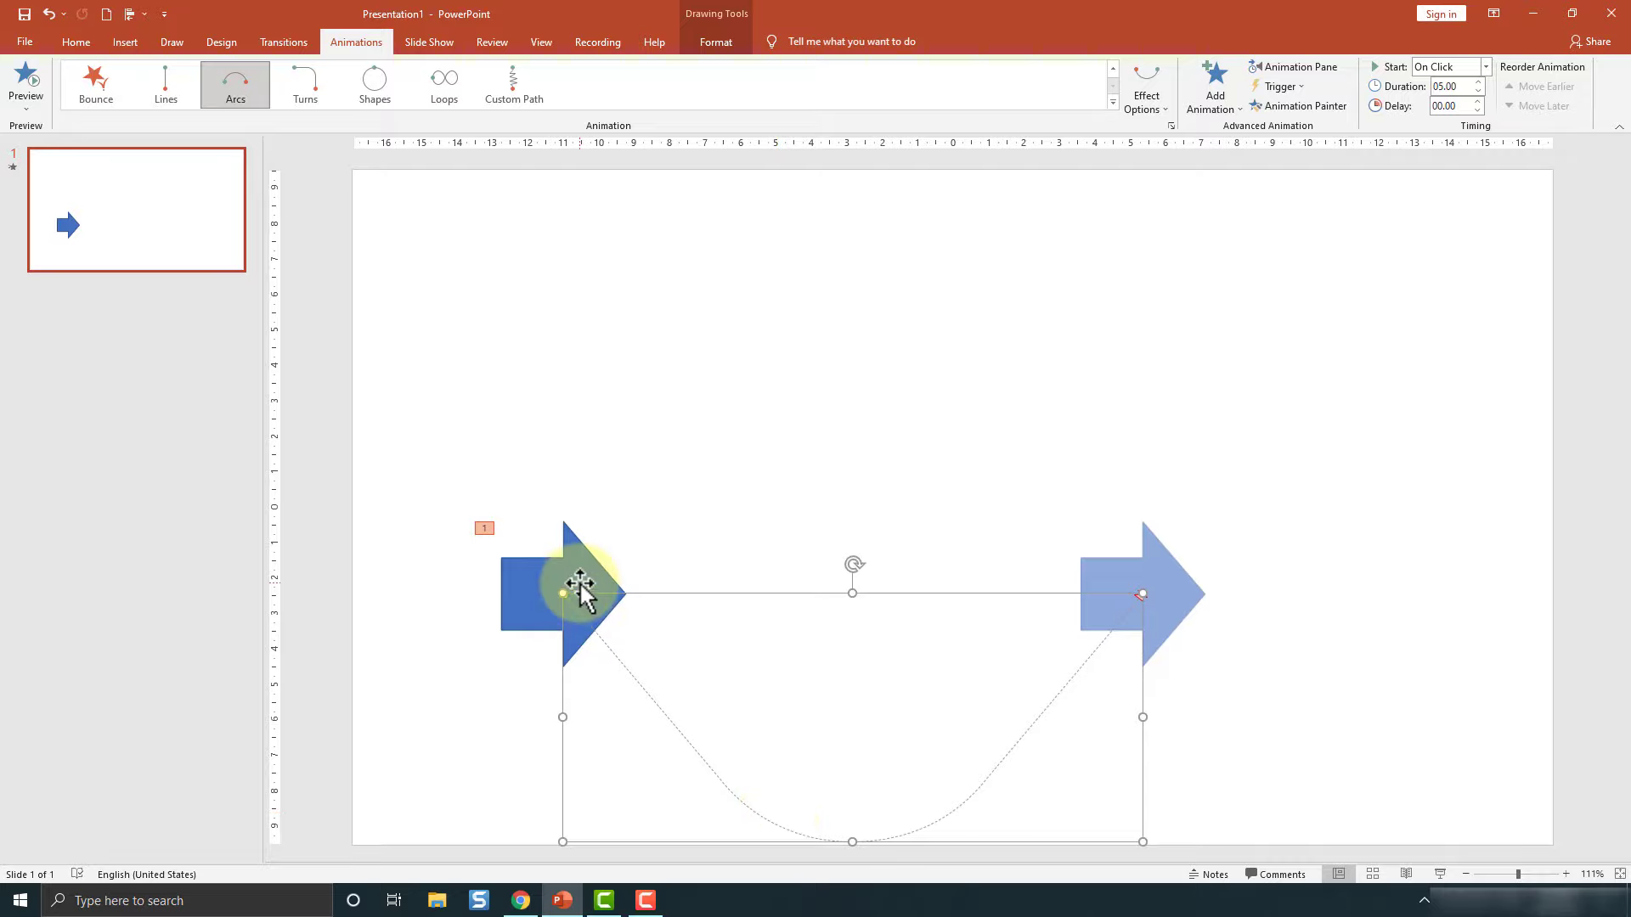
Step: Test the repositioned arc animation in a slide show, then reselect the arrow
click(1441, 879)
click(1281, 655)
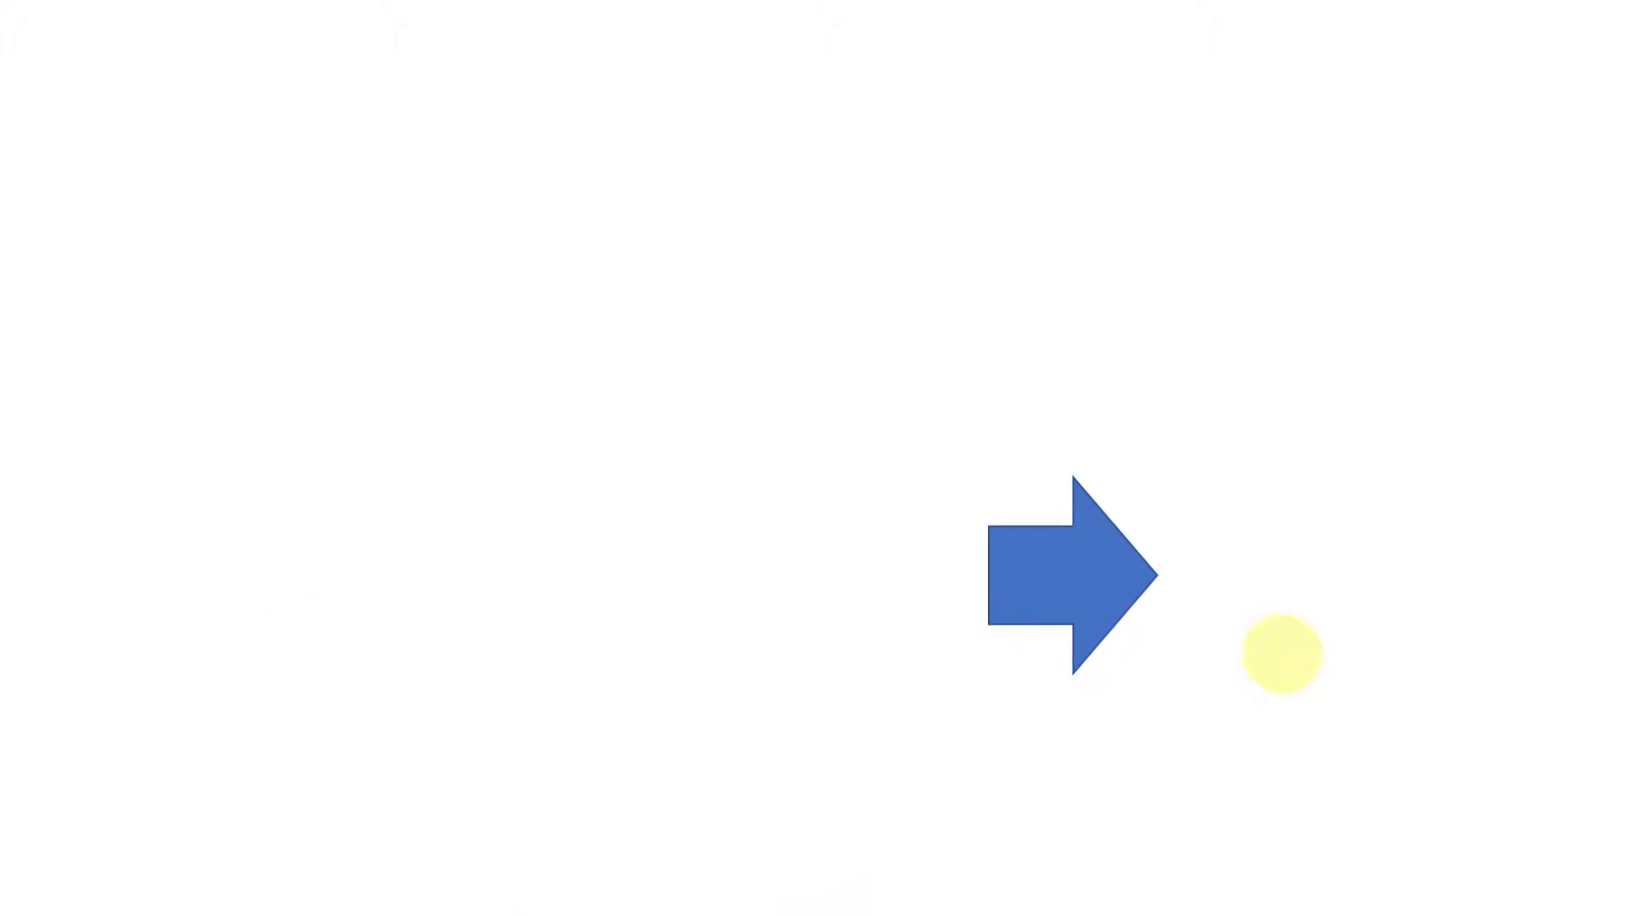
key(Escape)
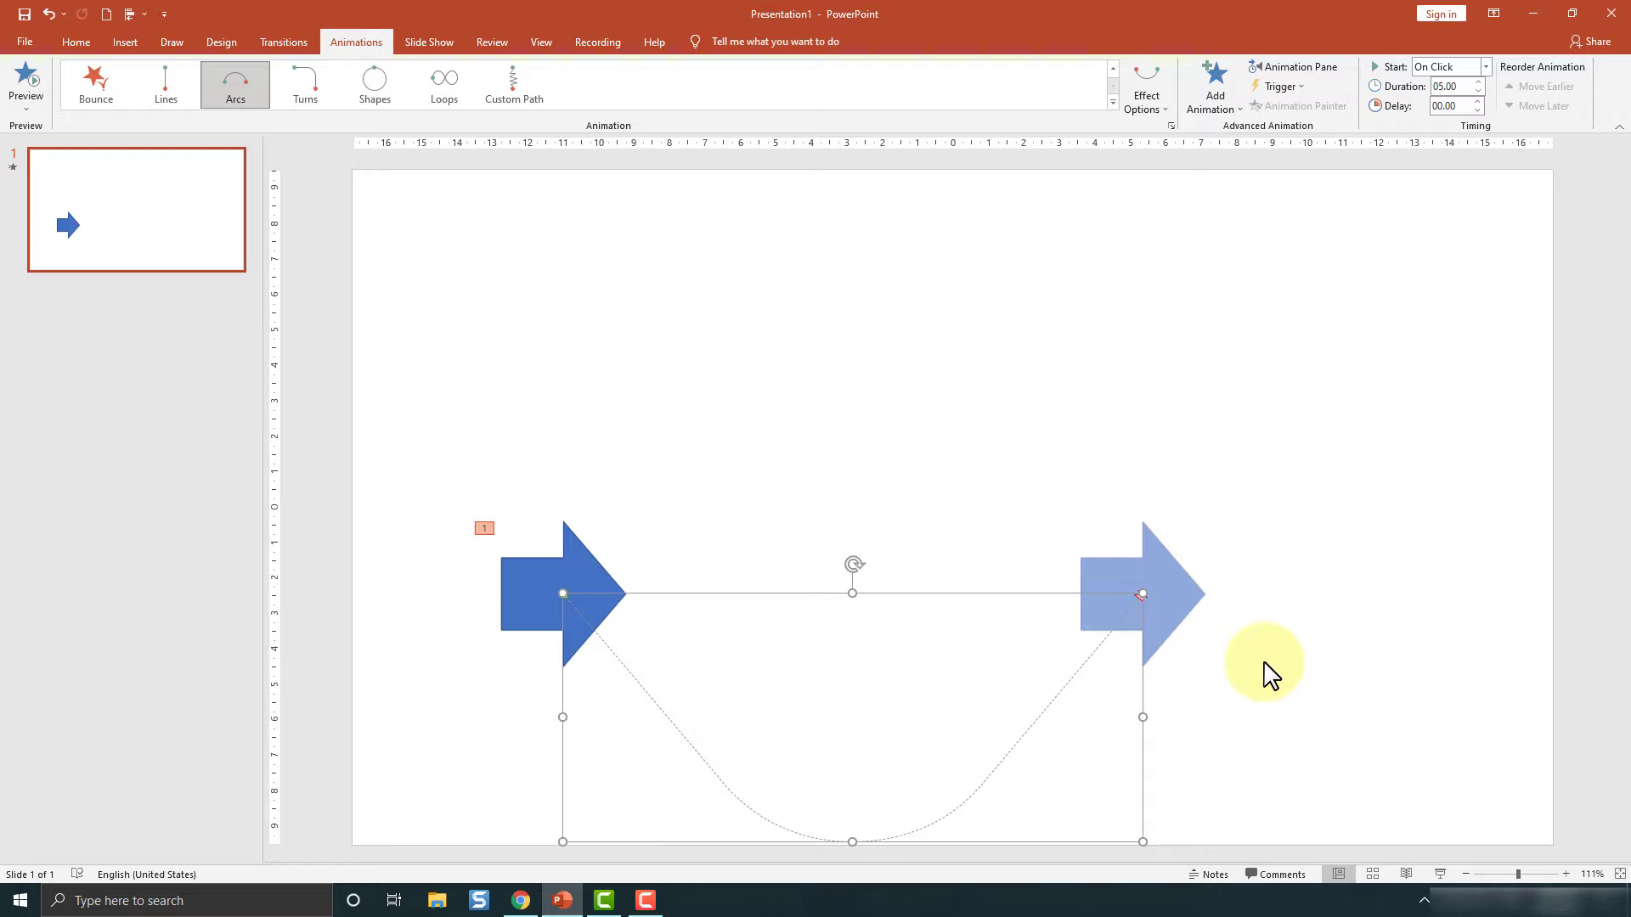
click(1272, 675)
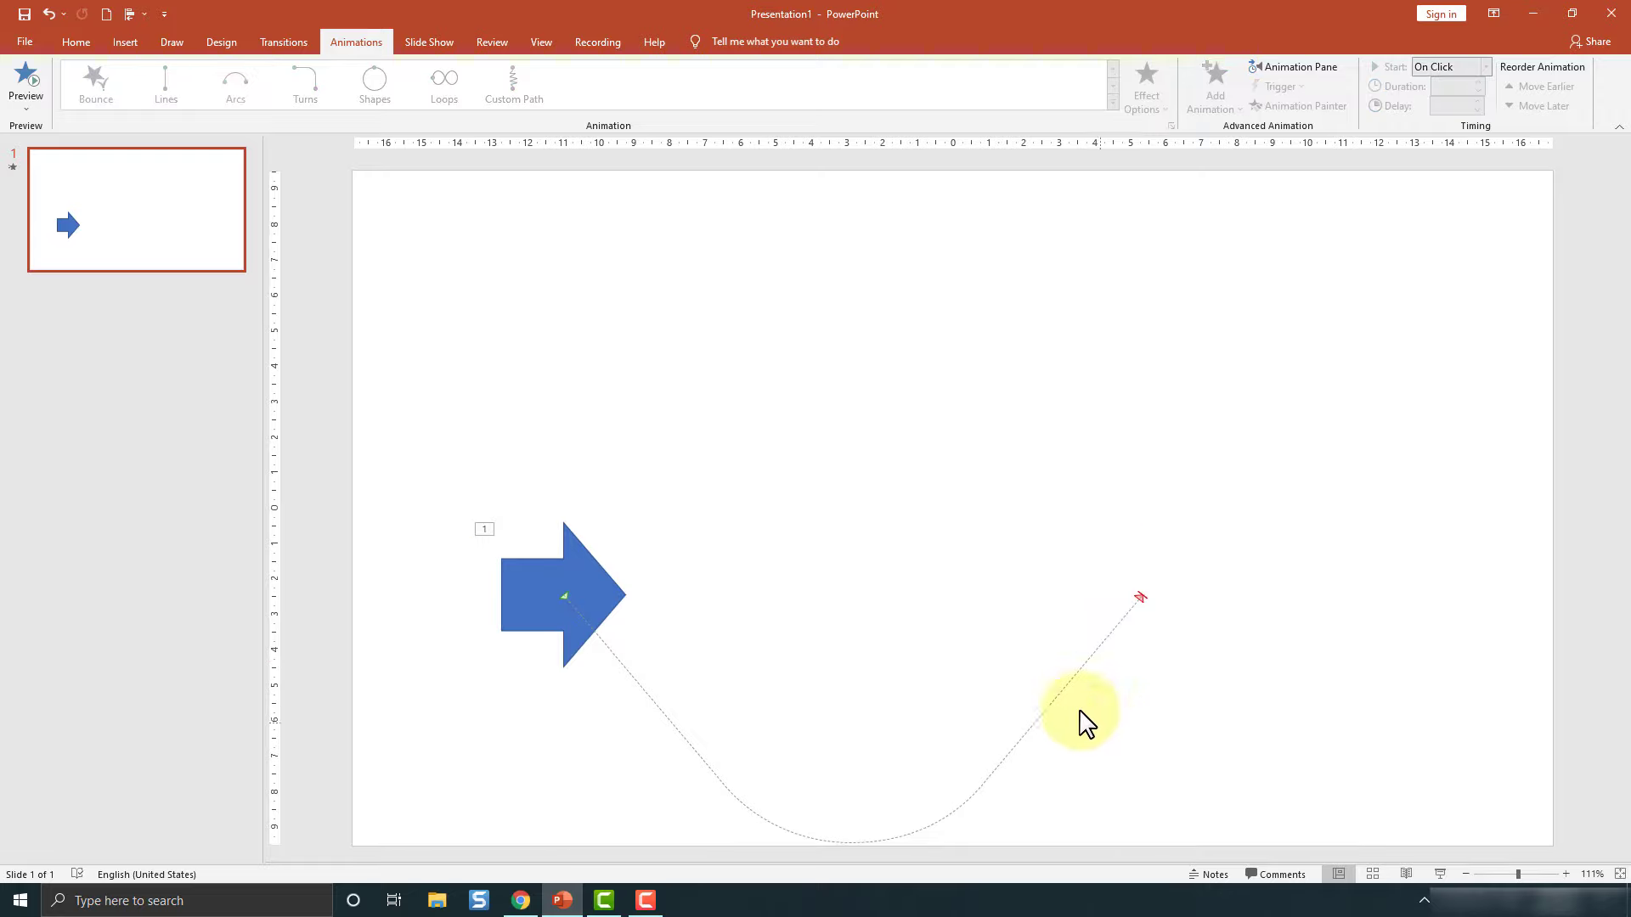
click(525, 567)
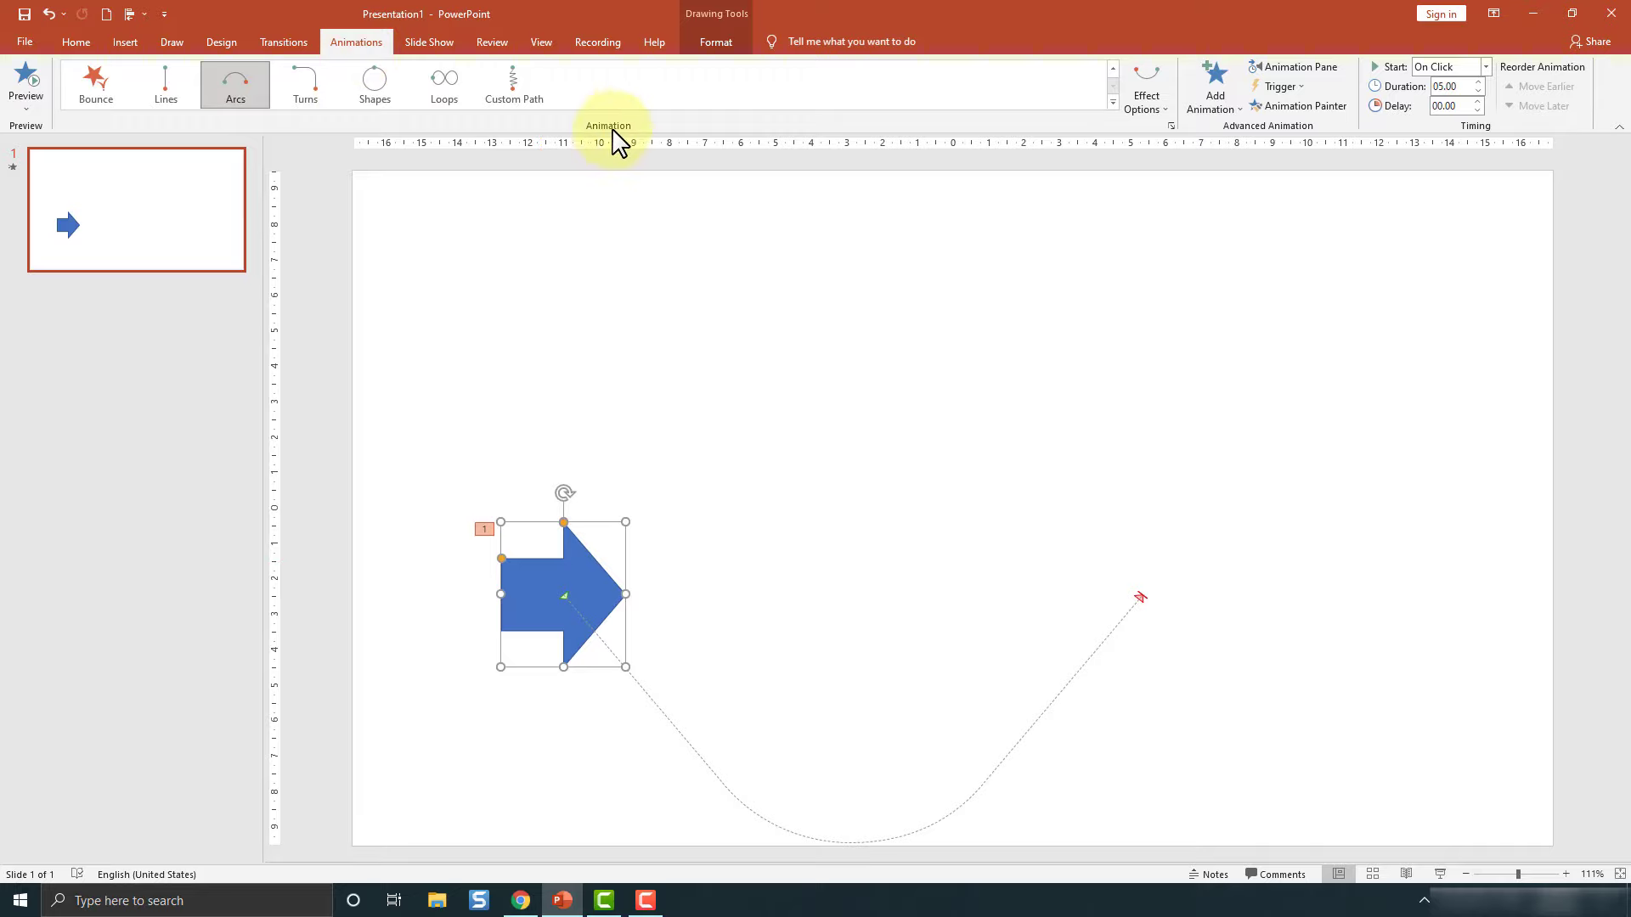
Step: Replace the arc with the S Curve 1 motion path, after briefly trying Spiral Right
click(1114, 102)
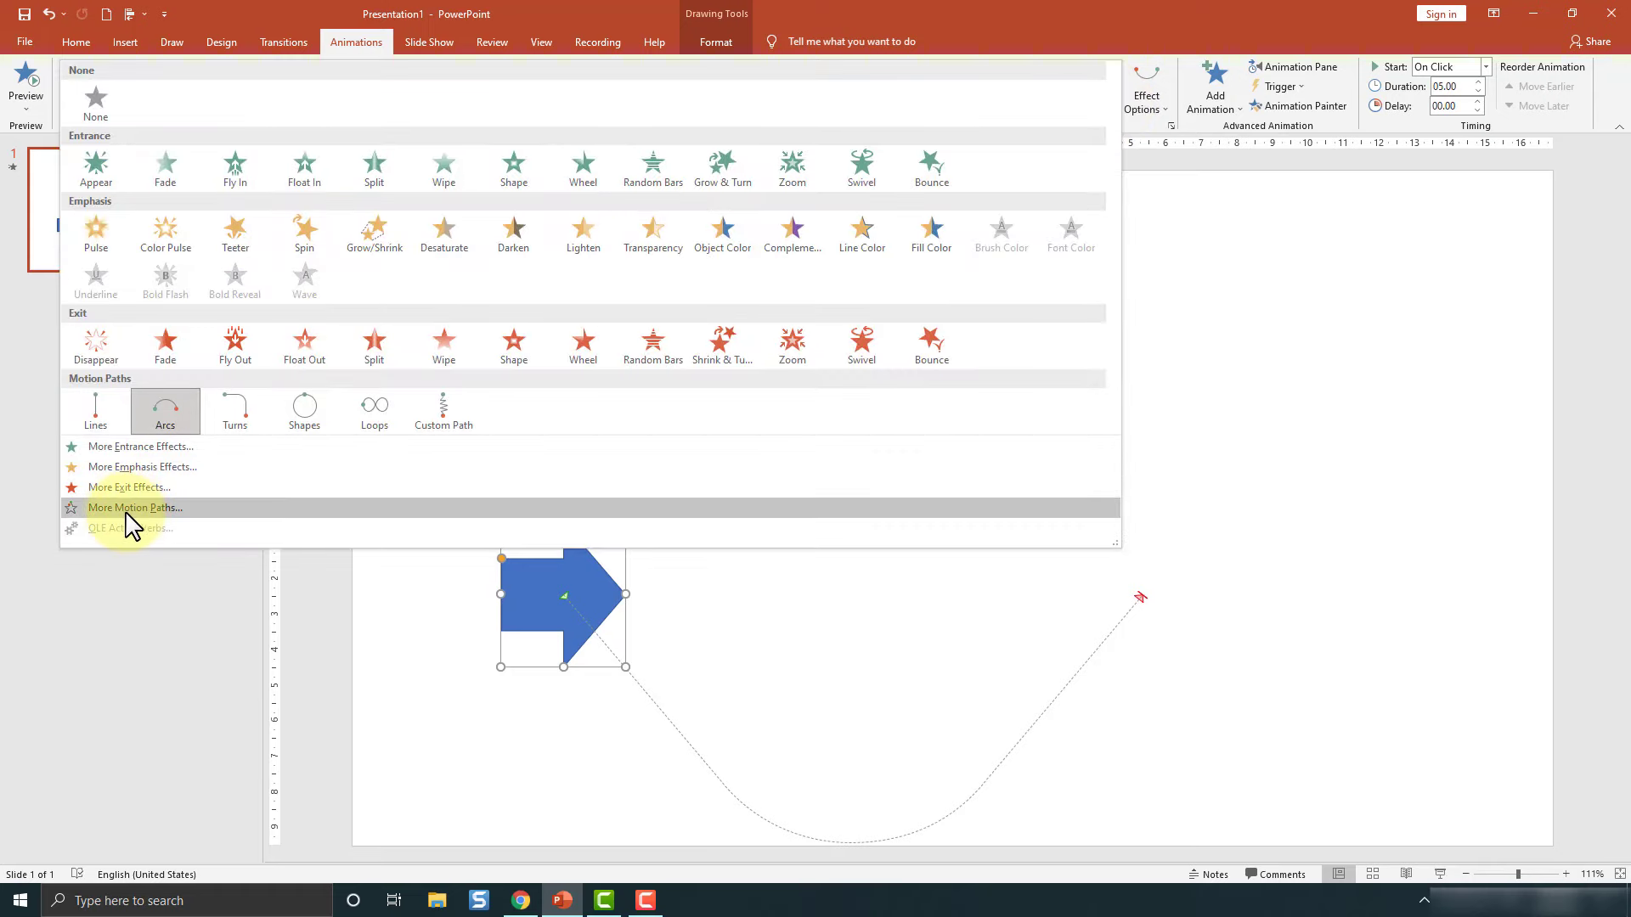
click(176, 510)
drag(788, 276, 993, 208)
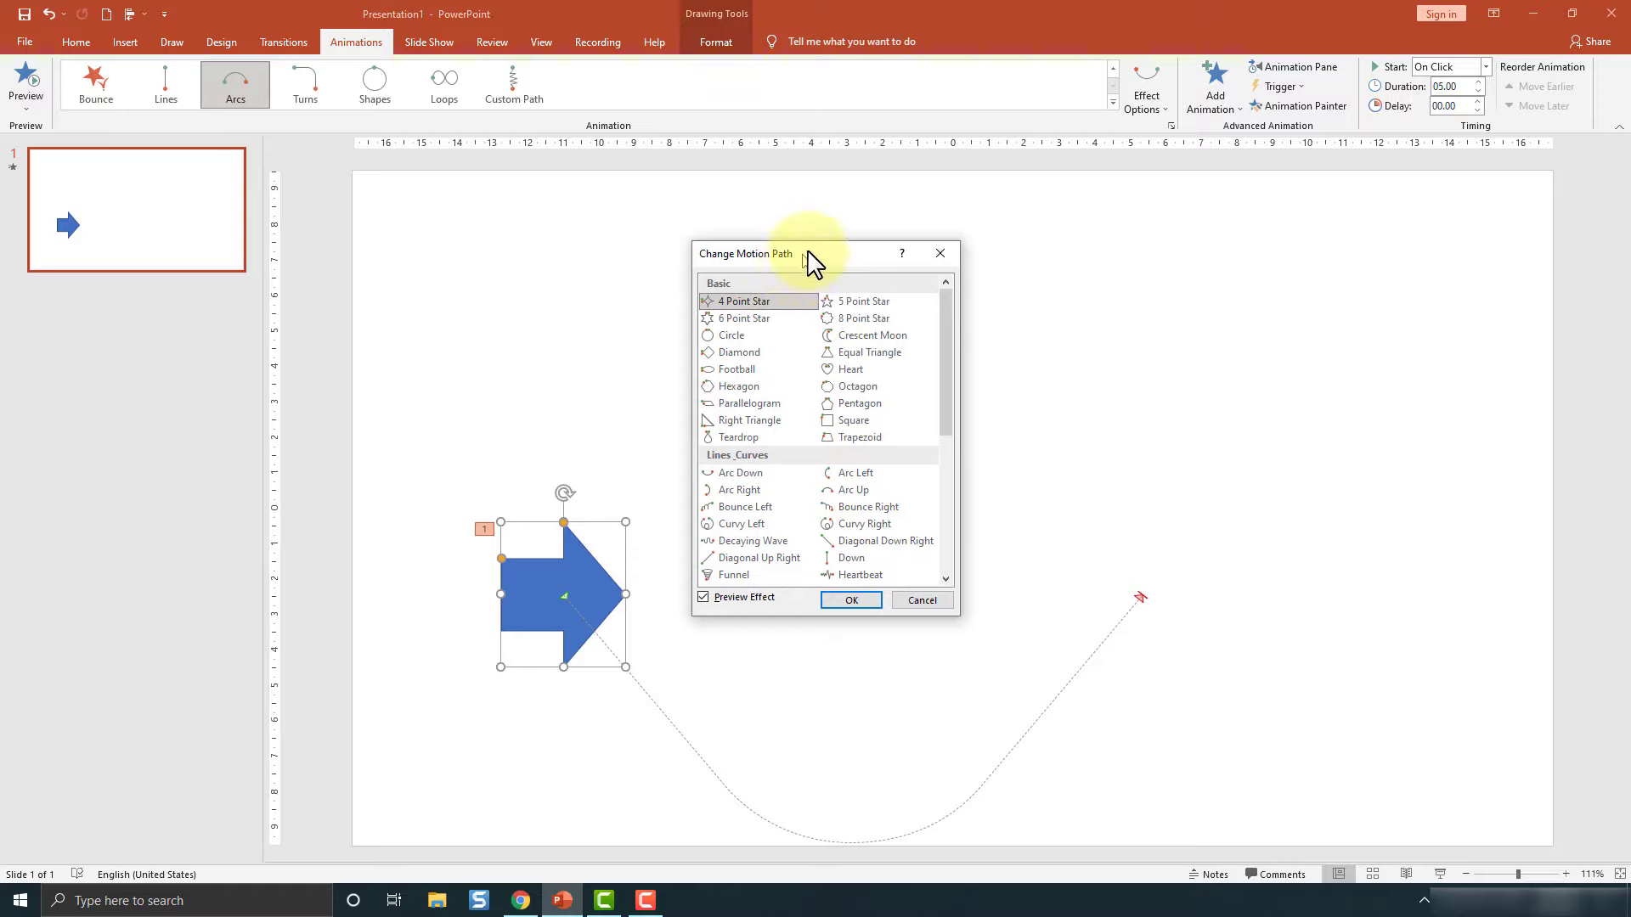
mouse_move(1142, 246)
mouse_down()
mouse_move(1147, 262)
mouse_move(1120, 236)
mouse_up()
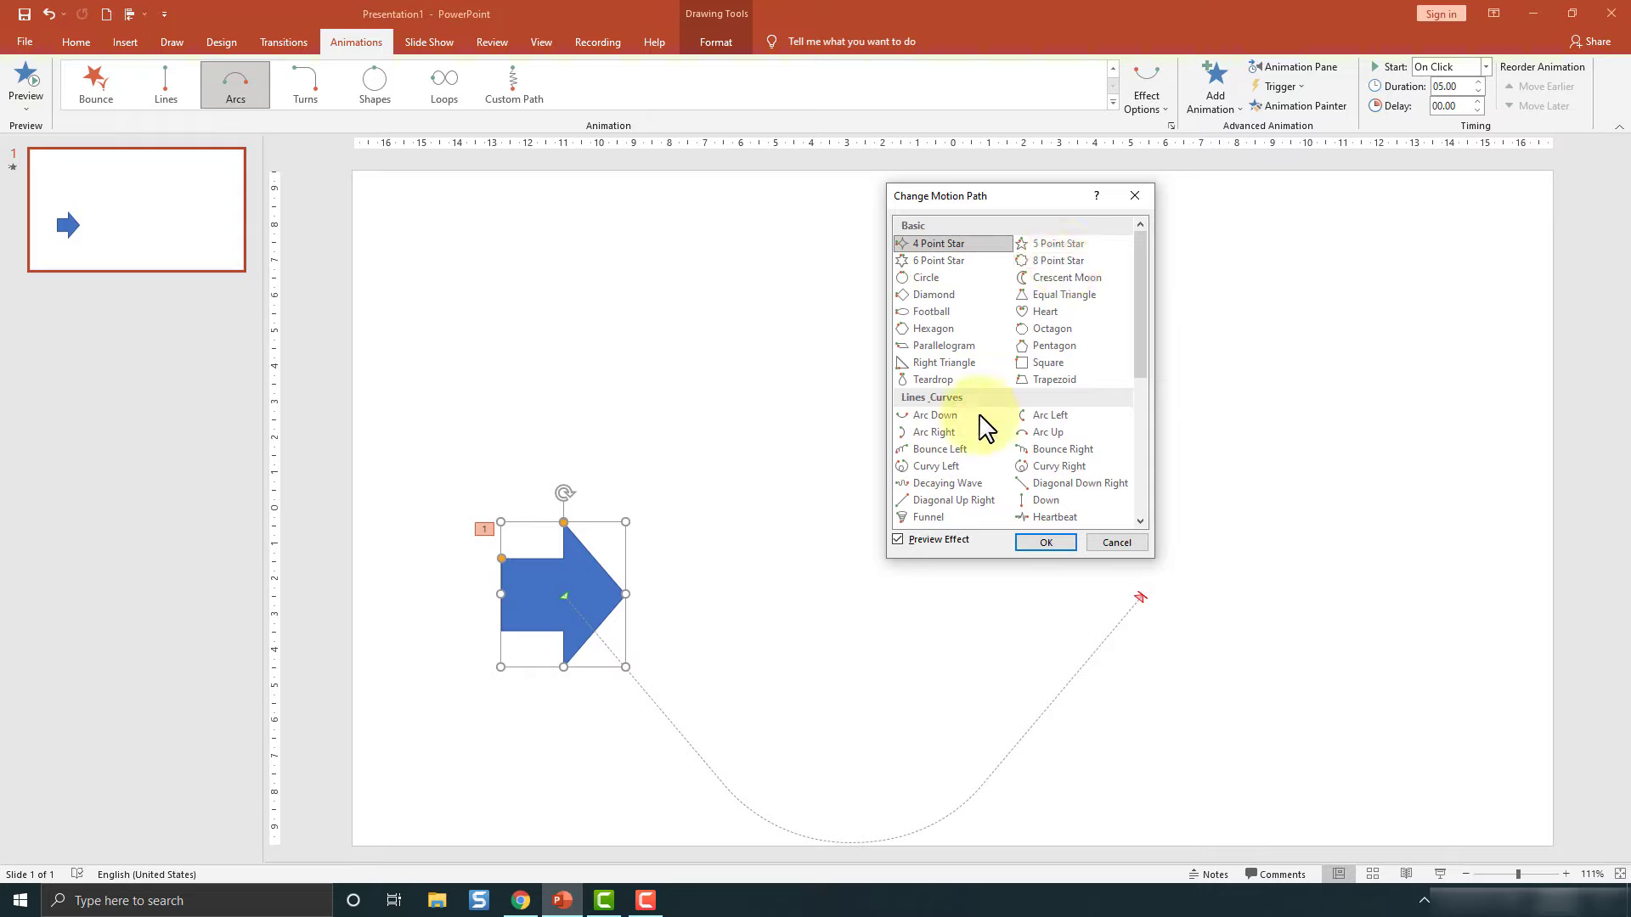
drag(1141, 320, 1139, 332)
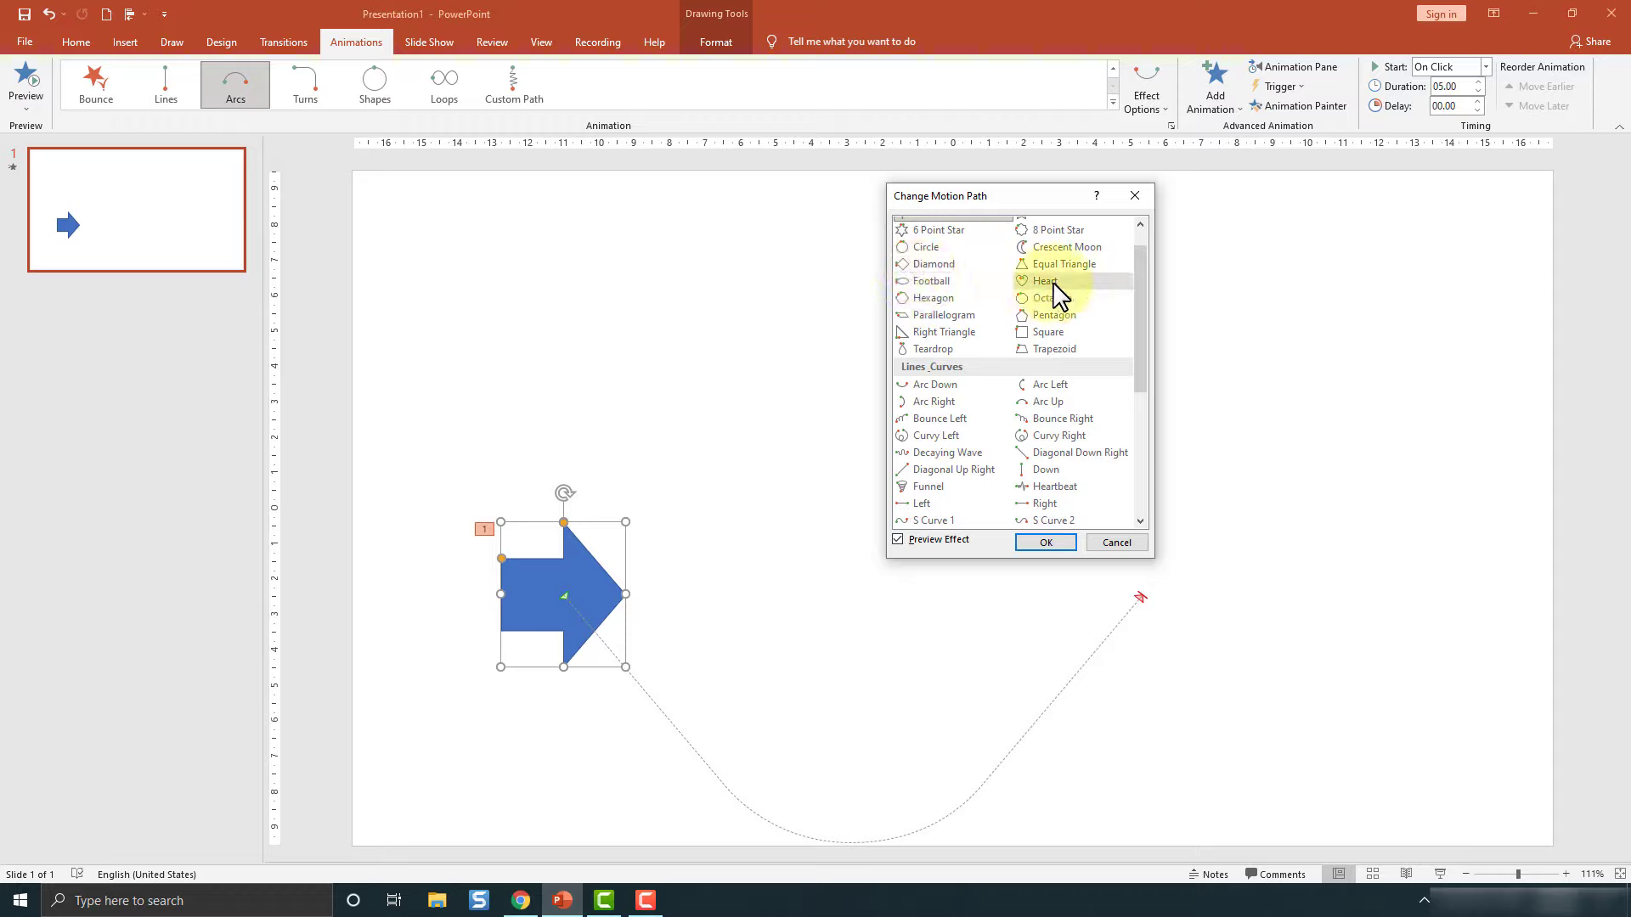
drag(1140, 292, 1143, 441)
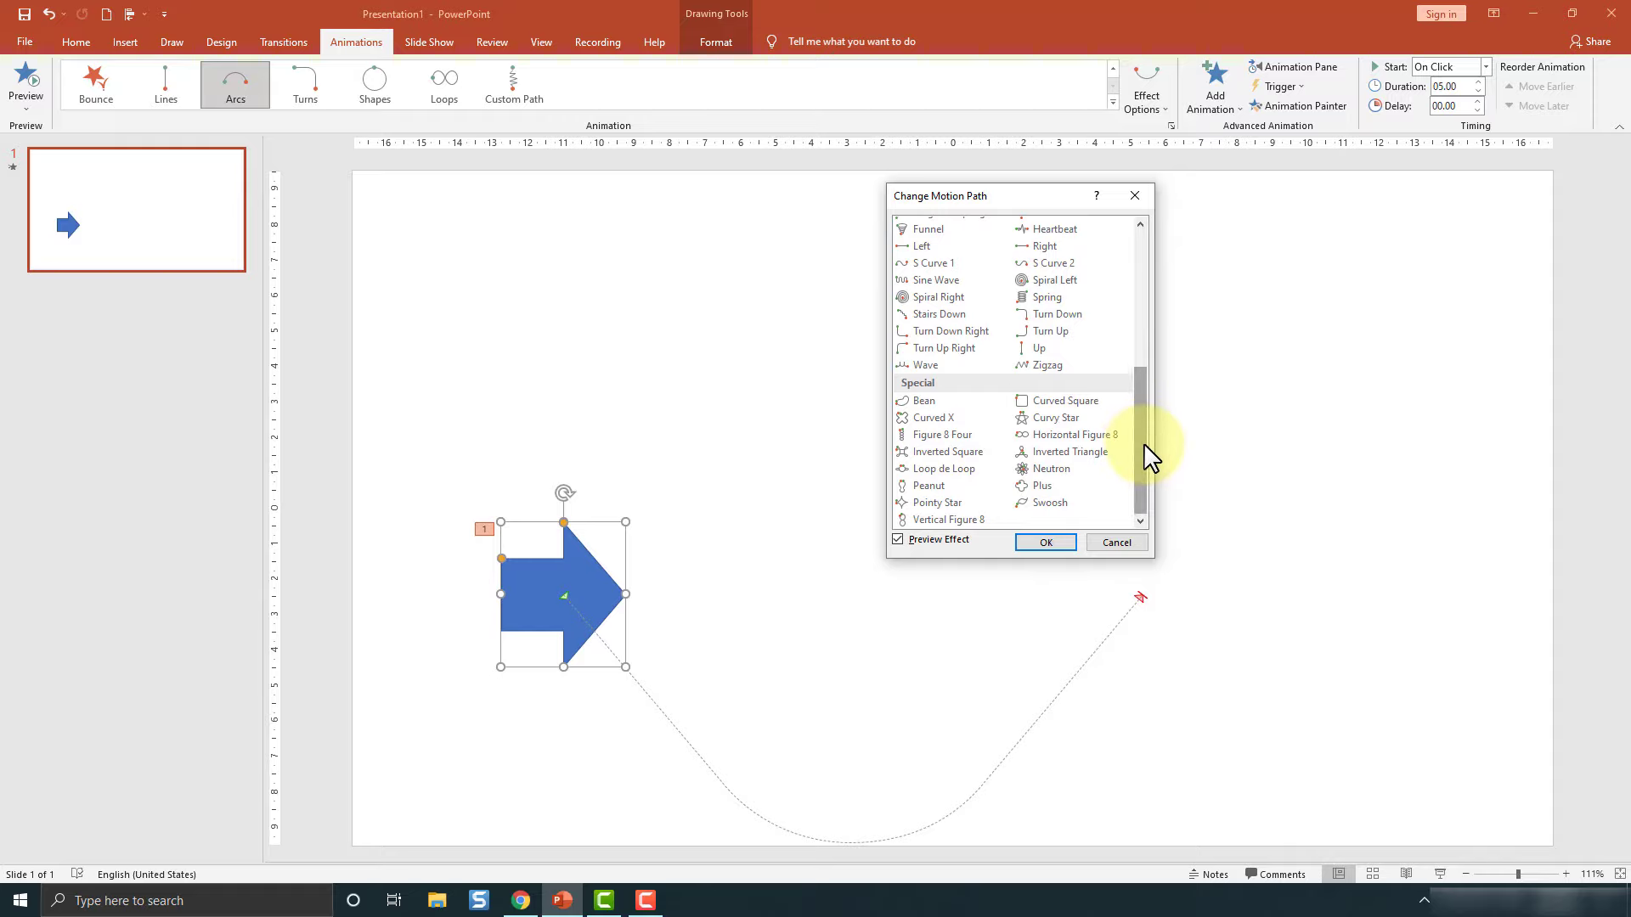
click(950, 267)
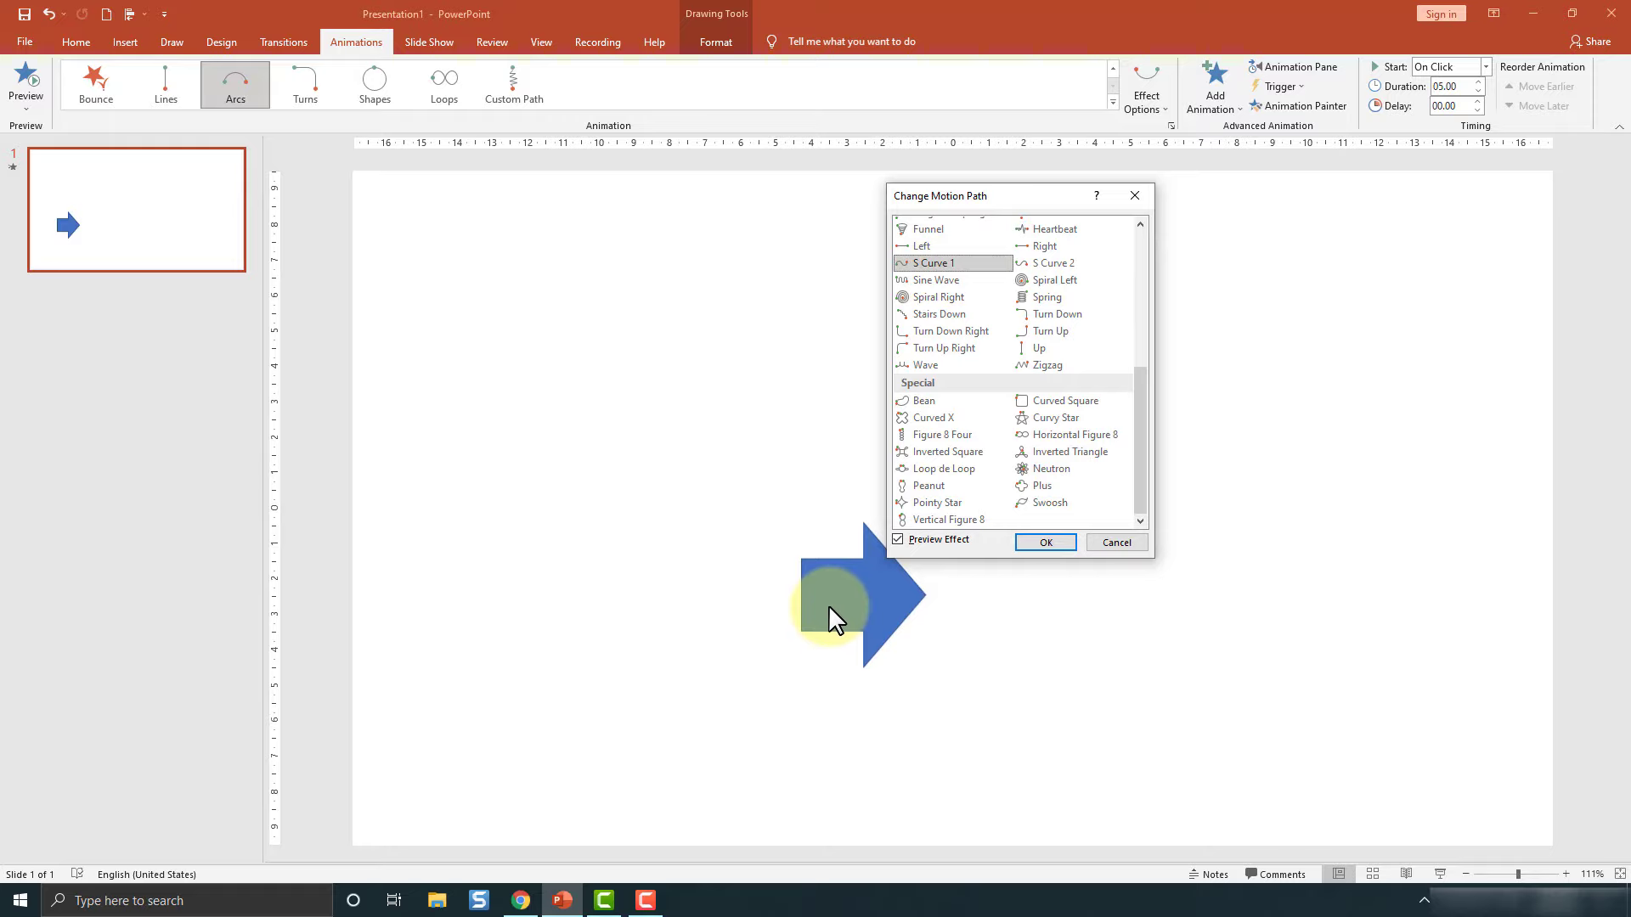
click(939, 297)
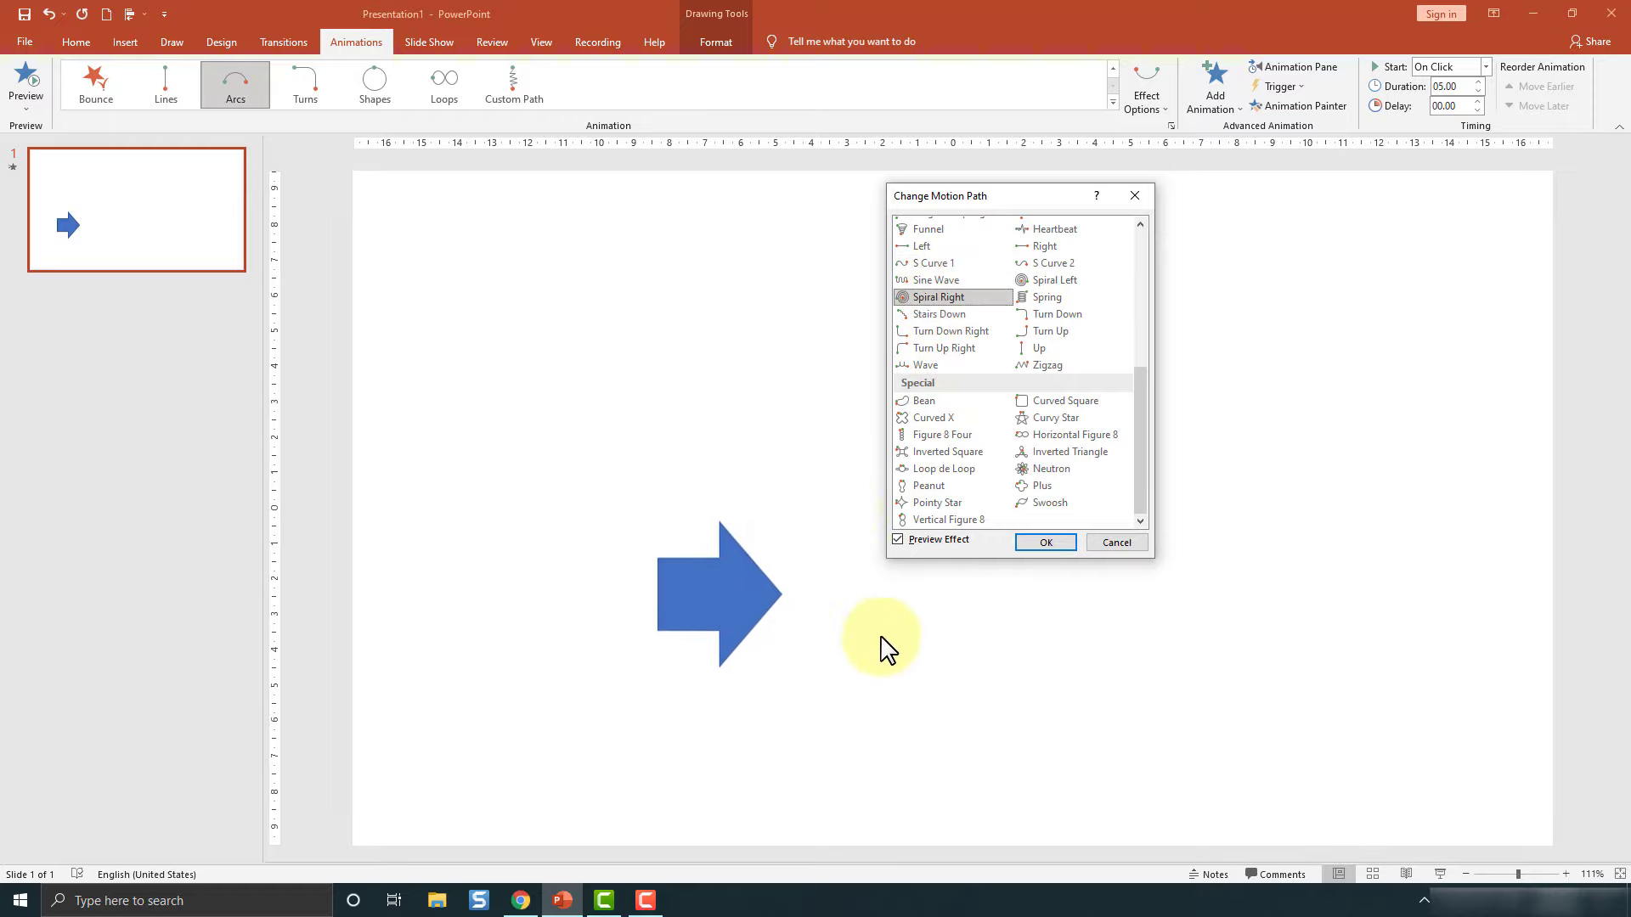
click(921, 264)
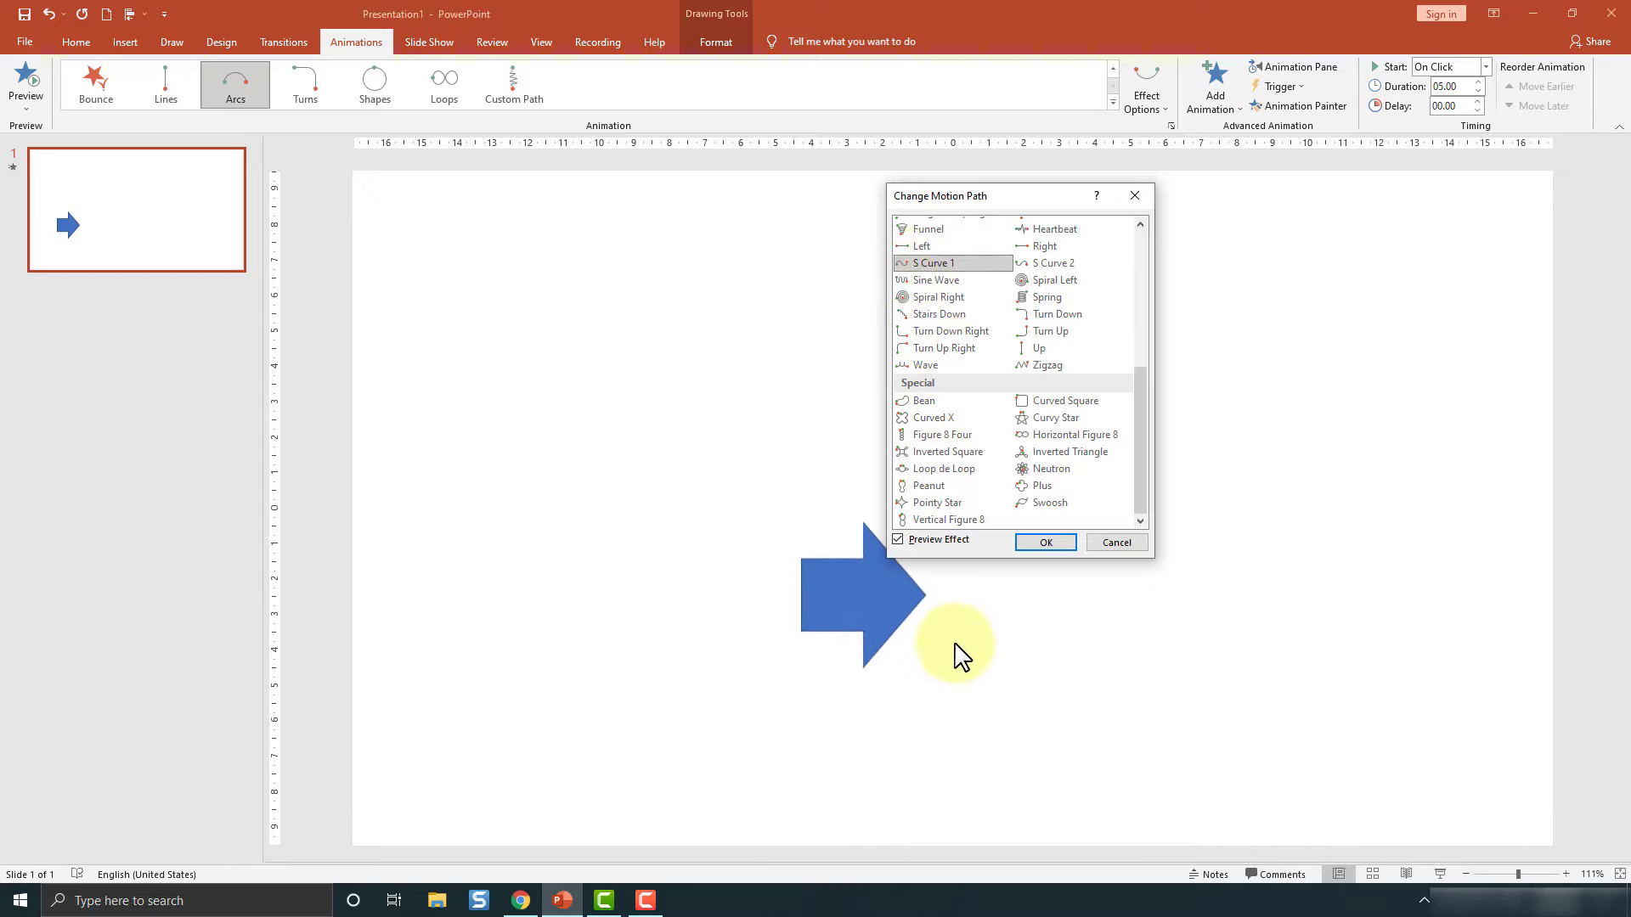
click(1047, 542)
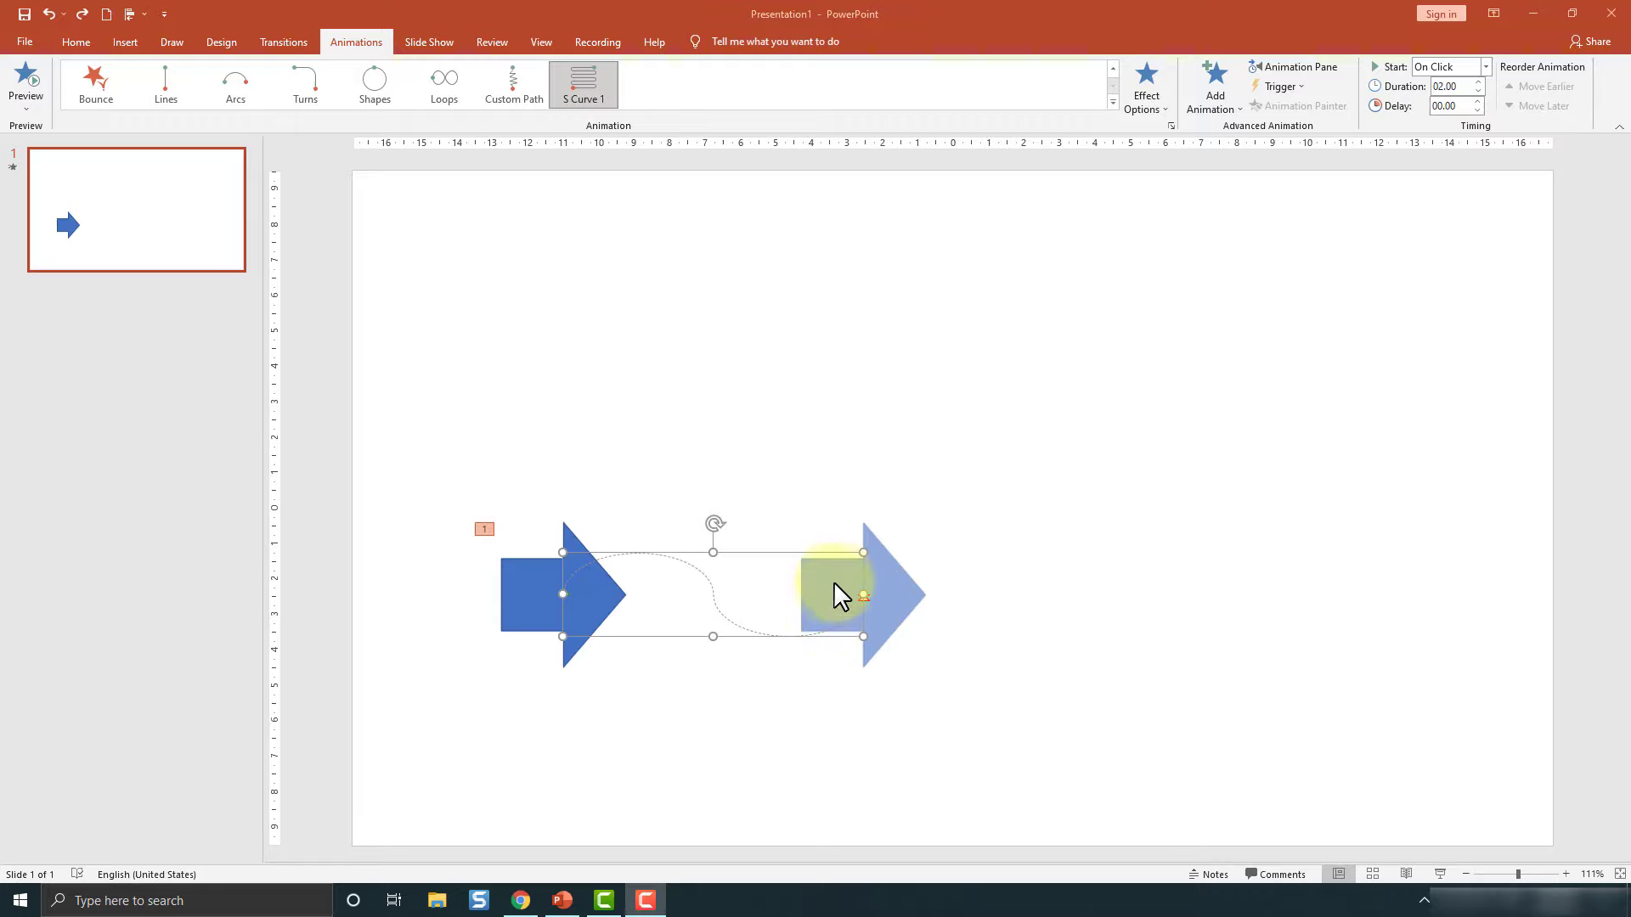
Step: Stretch the S Curve 1 path wider and taller, then raise it to begin at the arrow
drag(863, 635, 1237, 736)
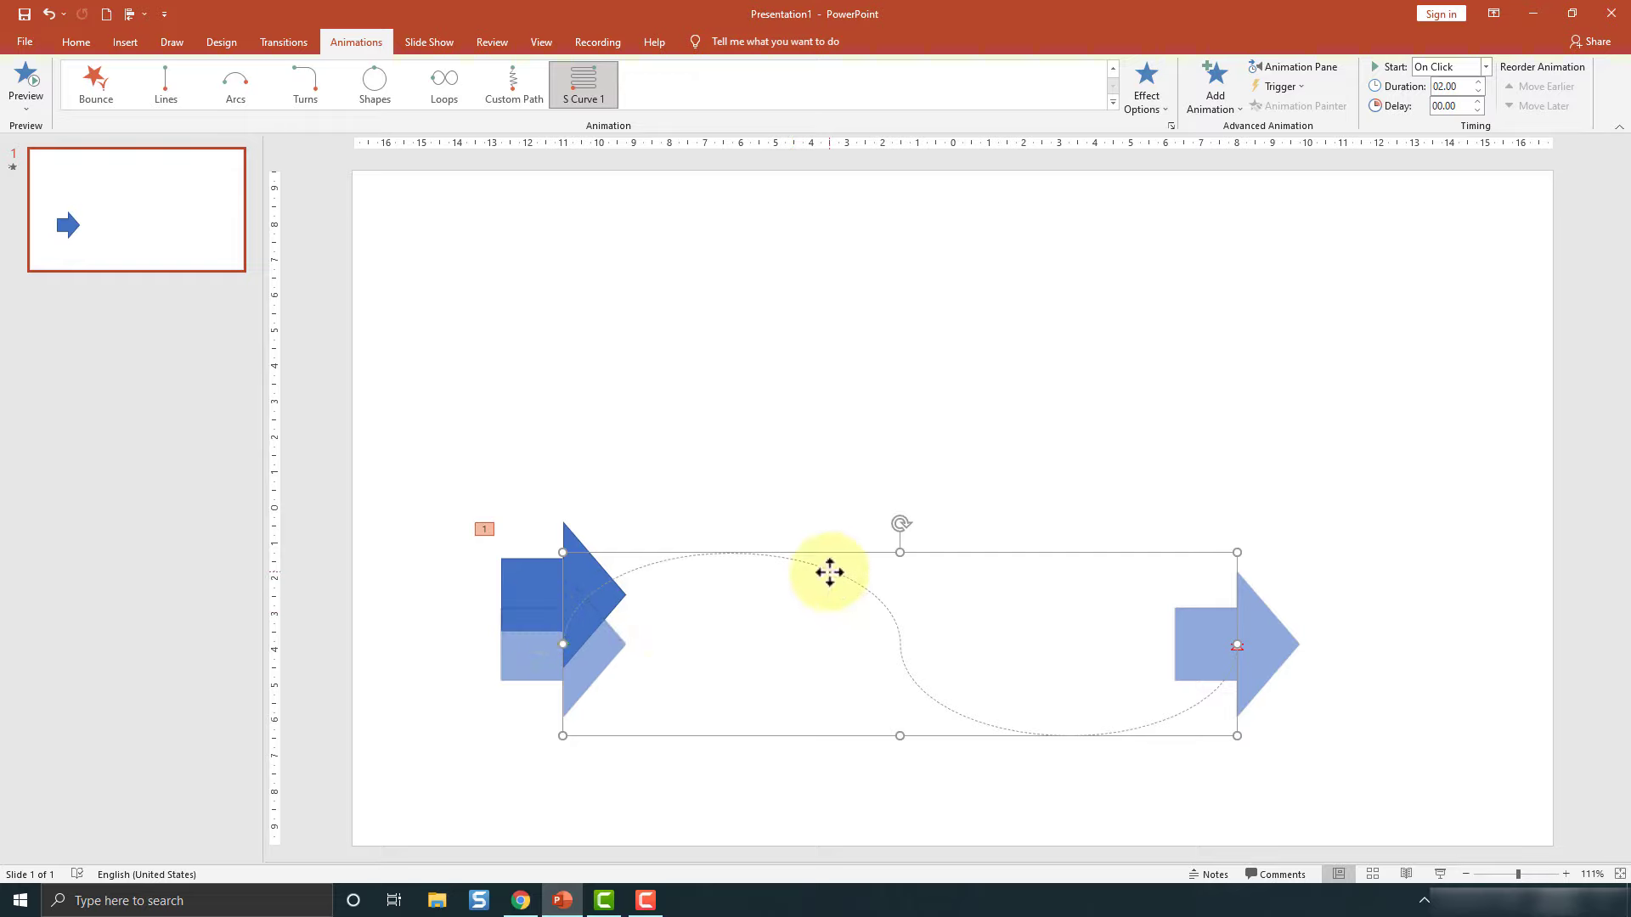
drag(831, 577, 830, 528)
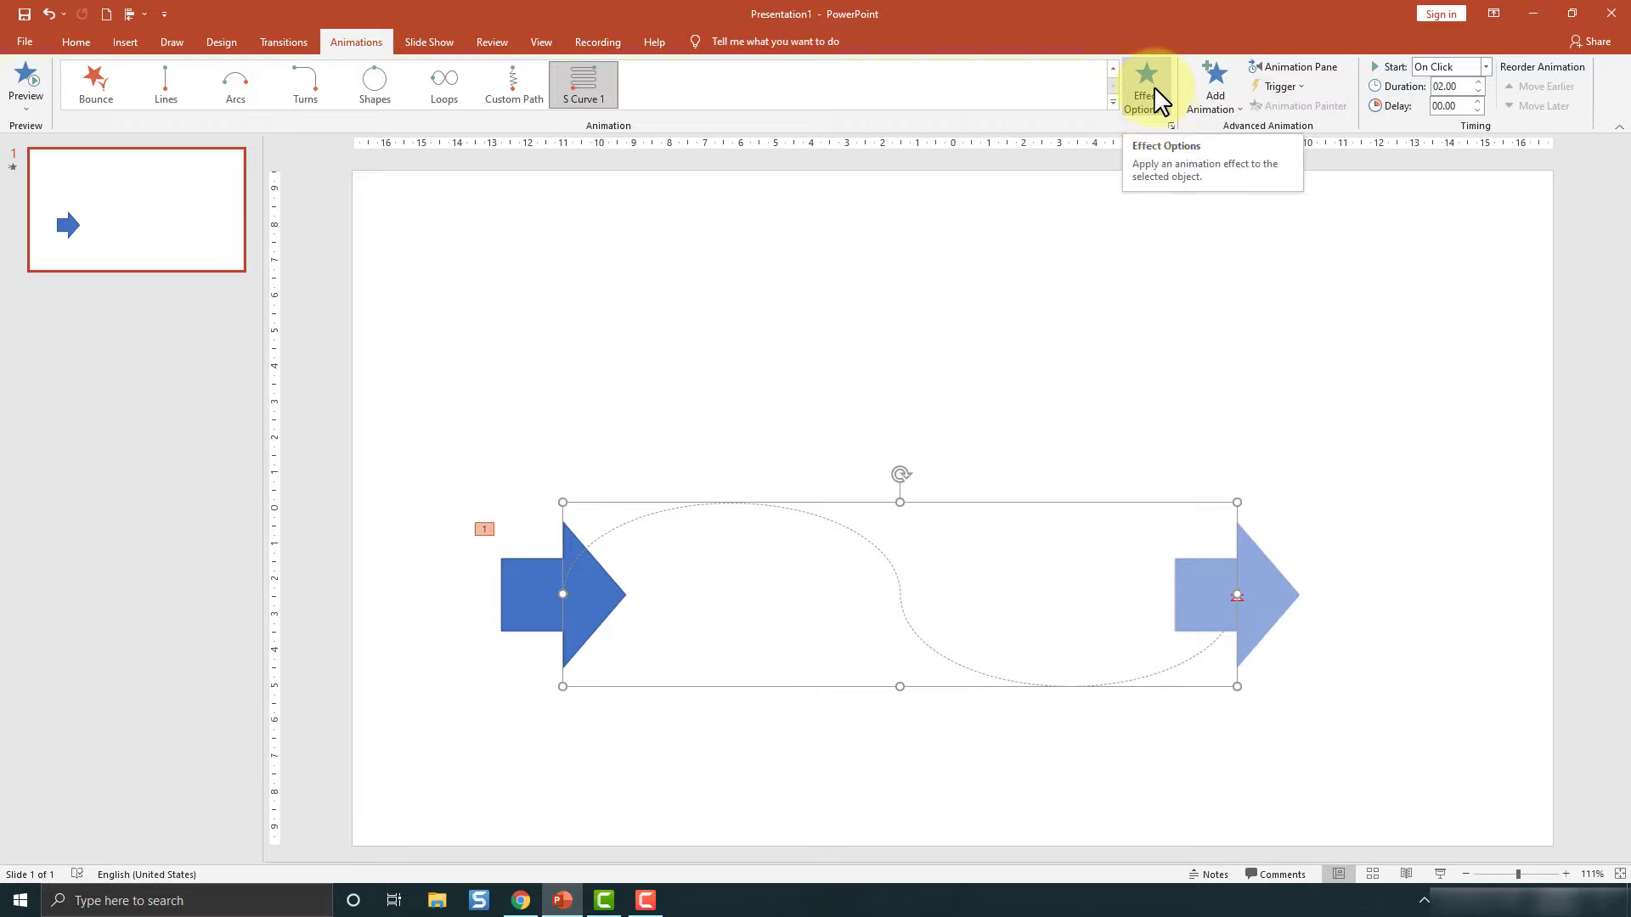
Step: In Edit Points mode, drag the S-curve's vertices and tangent handles to reshape its humps
click(1165, 119)
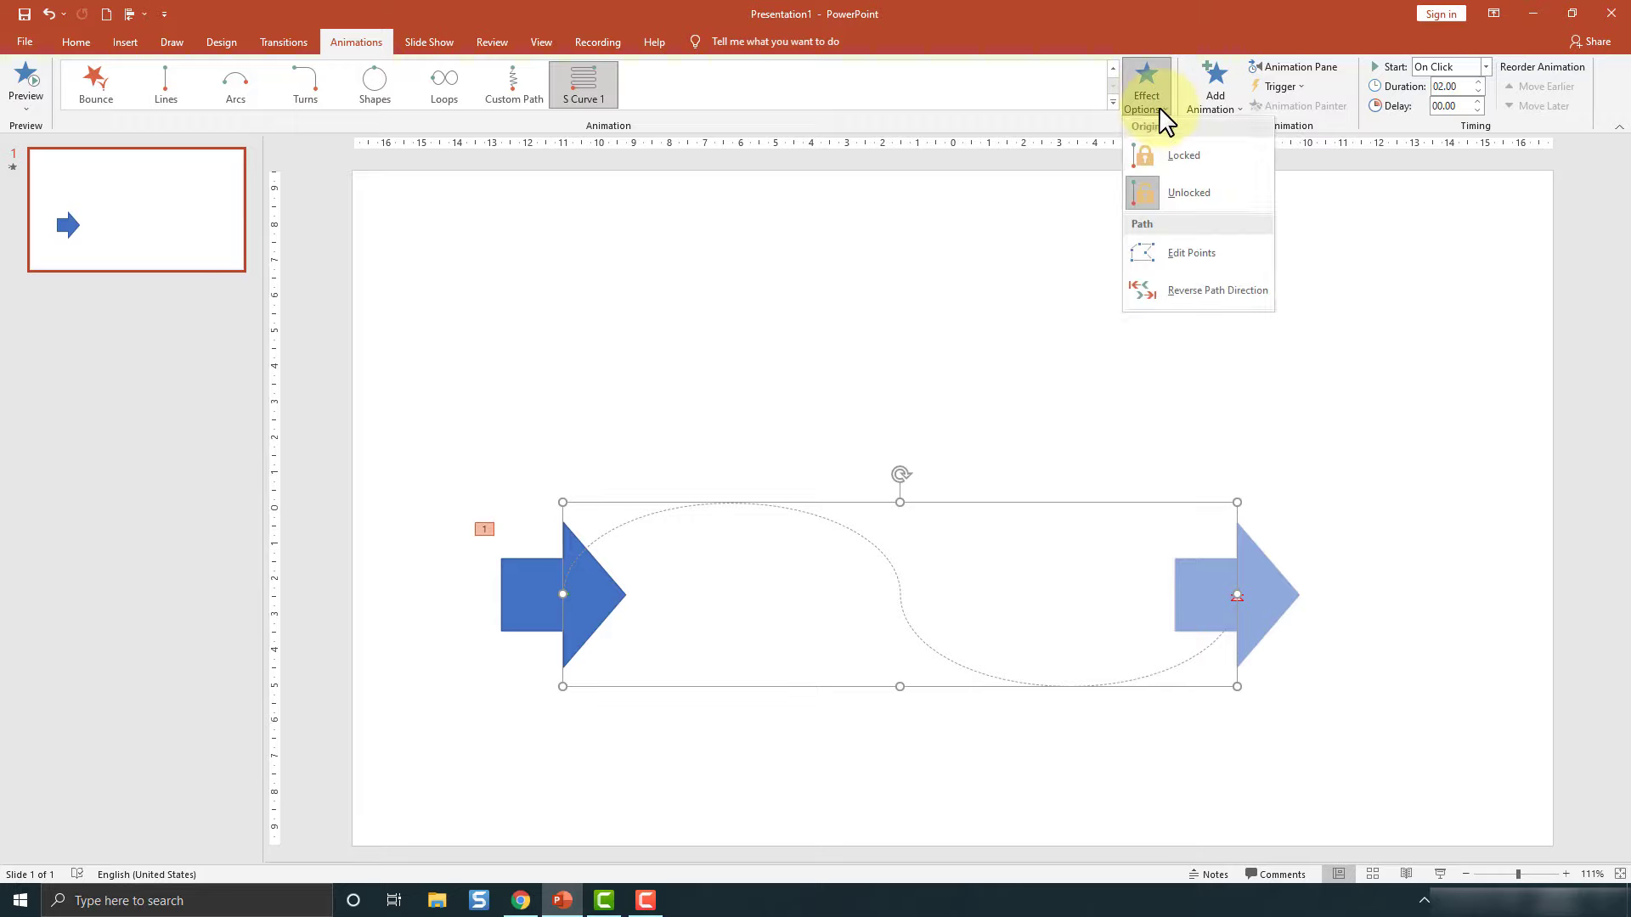
click(1214, 270)
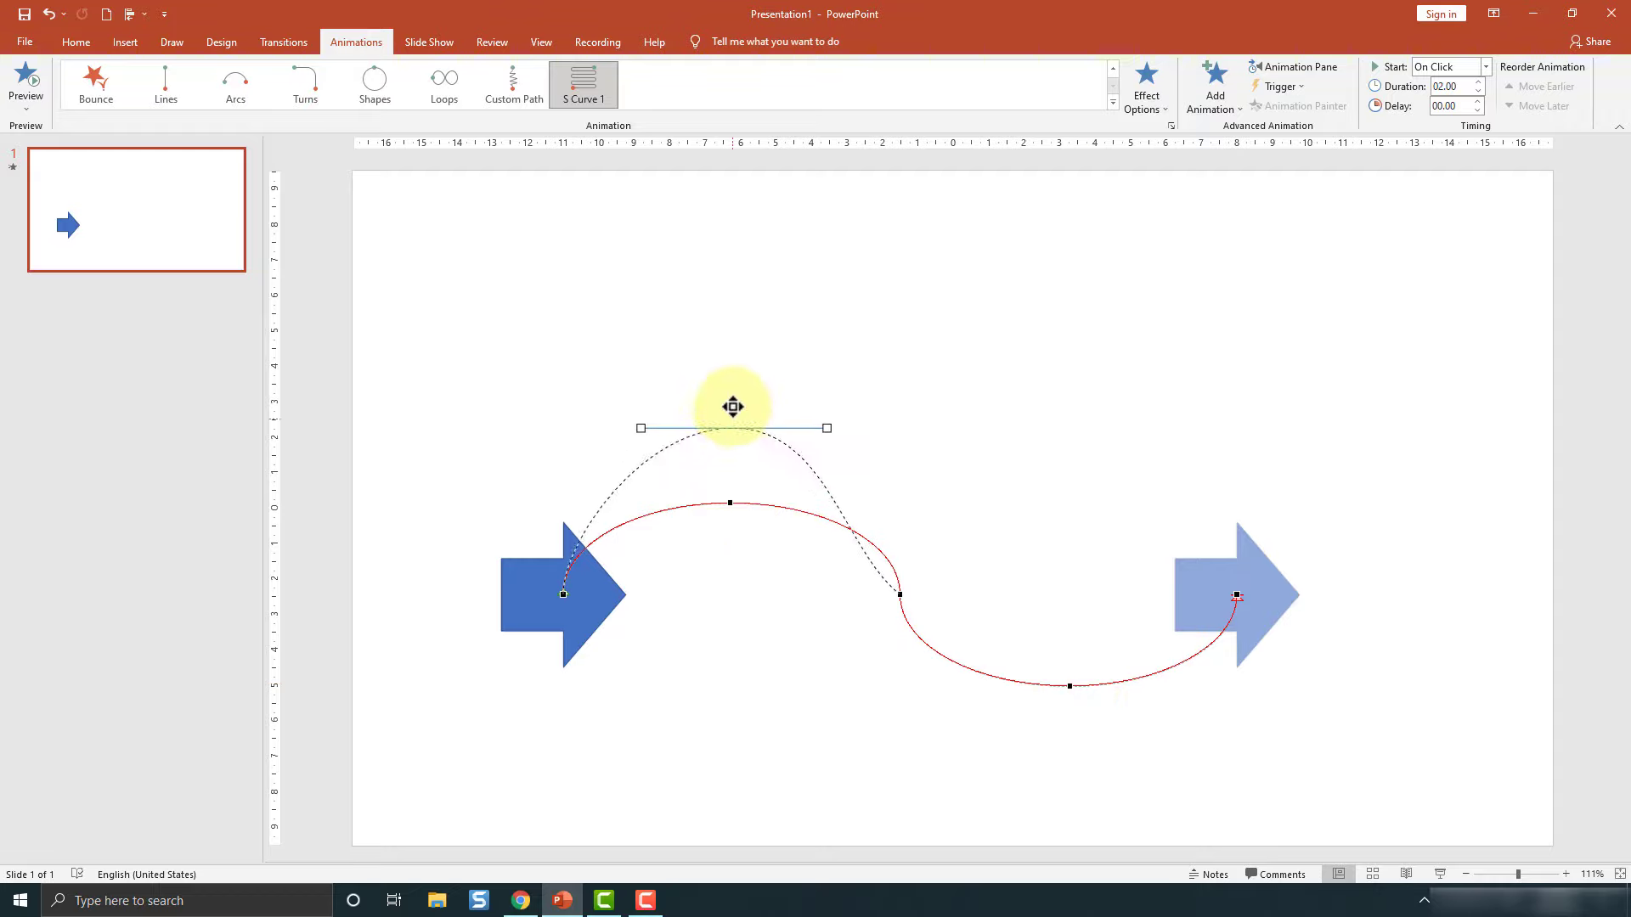
drag(731, 503, 733, 398)
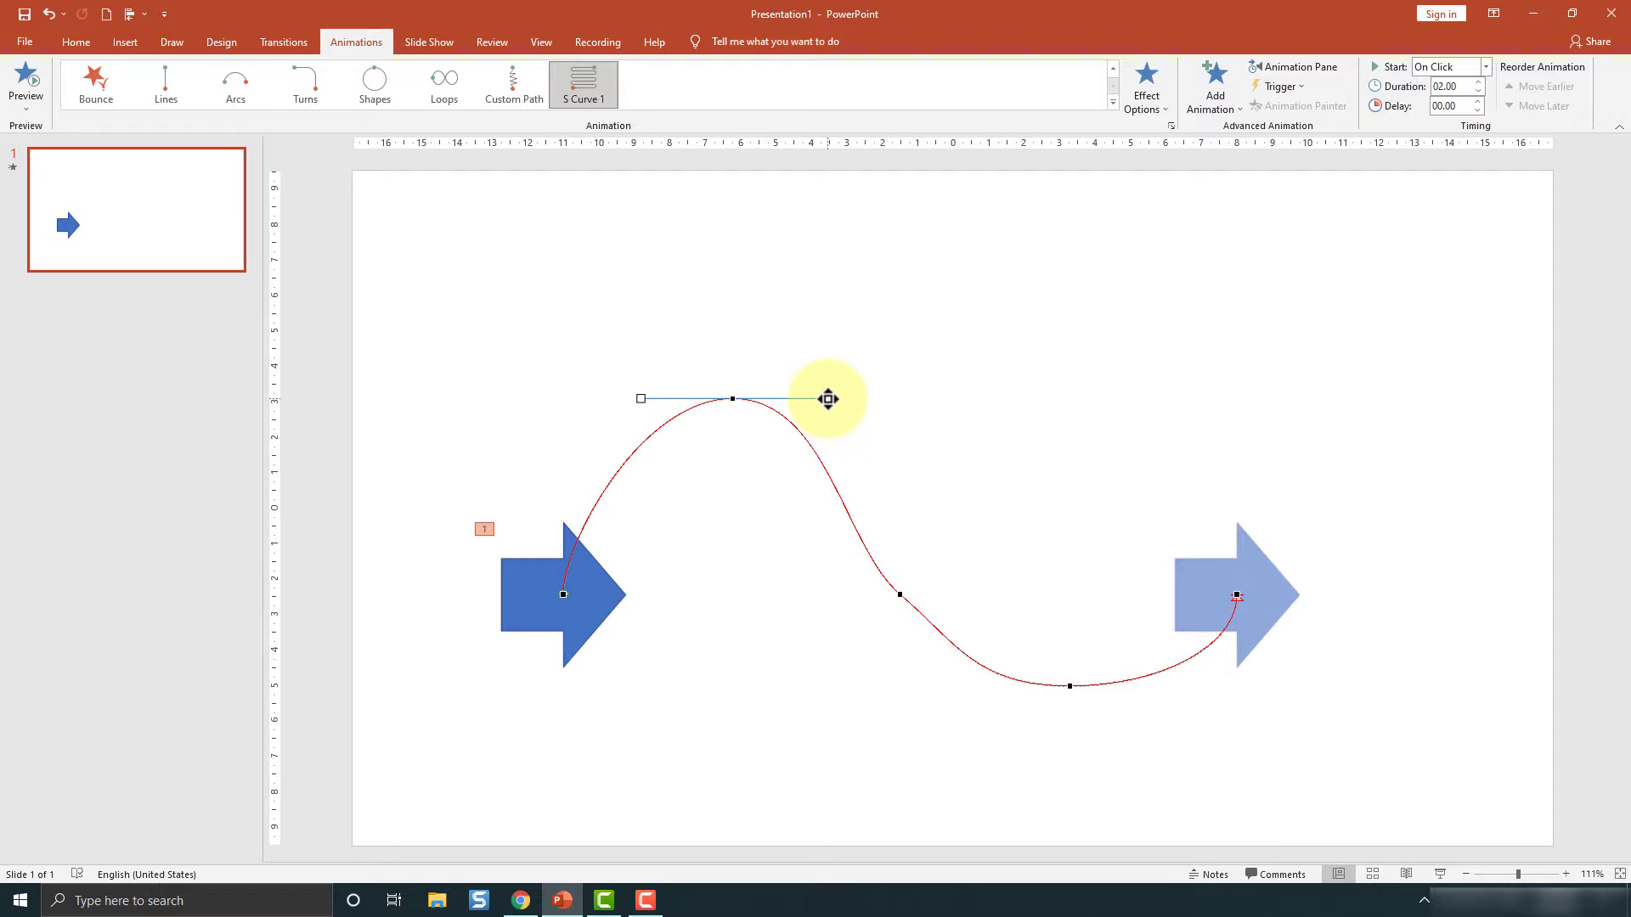
drag(828, 398, 824, 321)
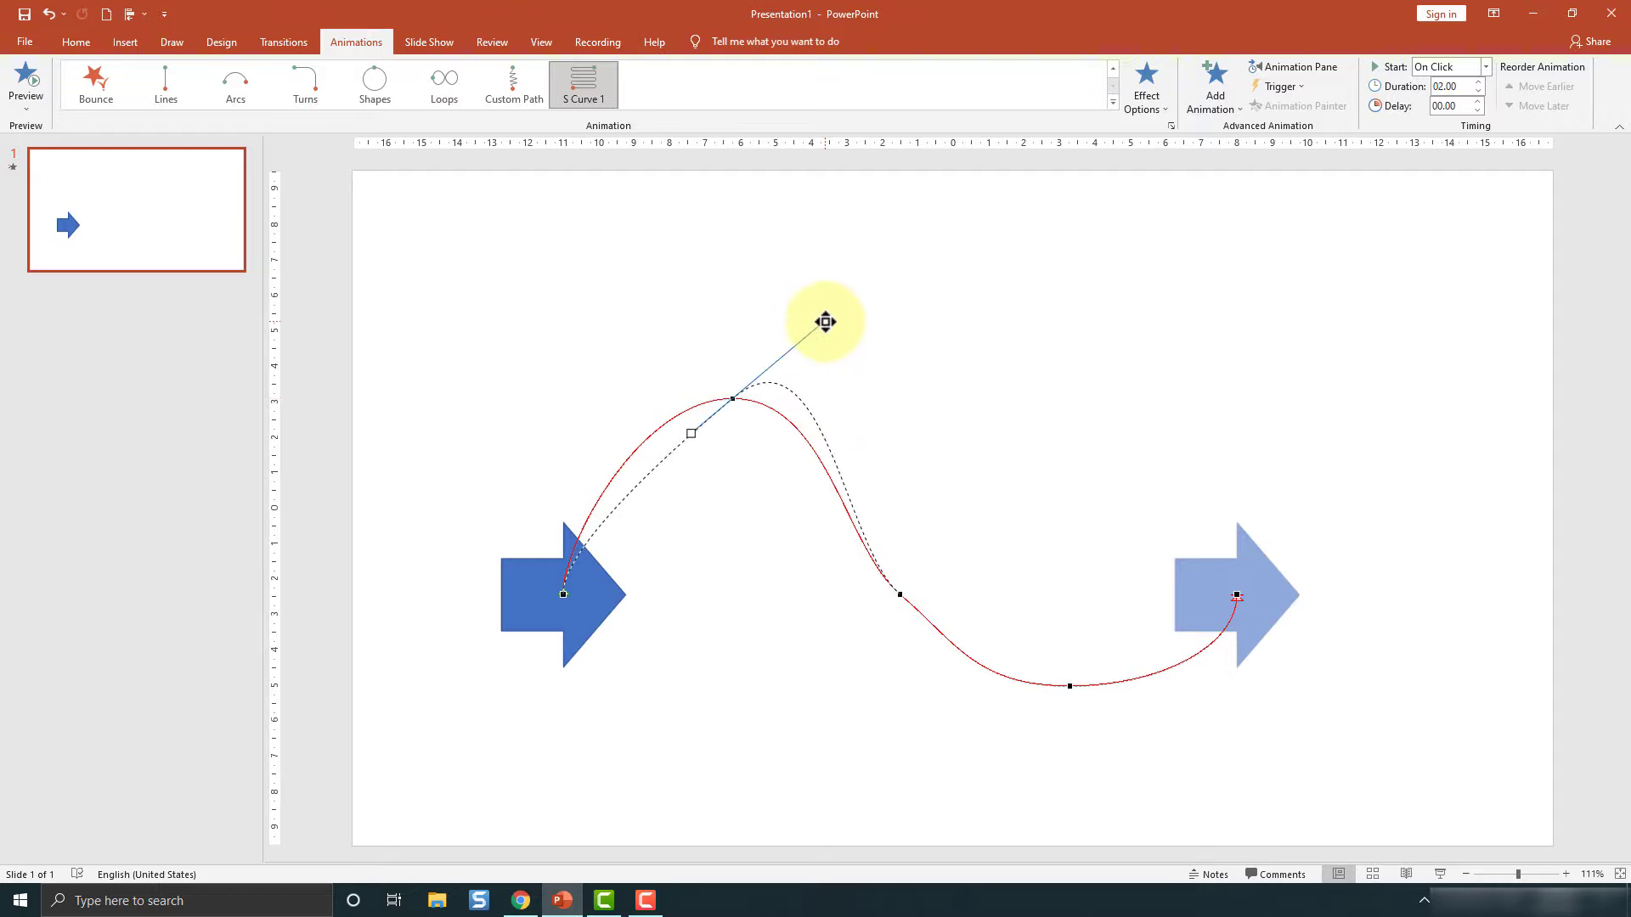
drag(691, 433, 648, 378)
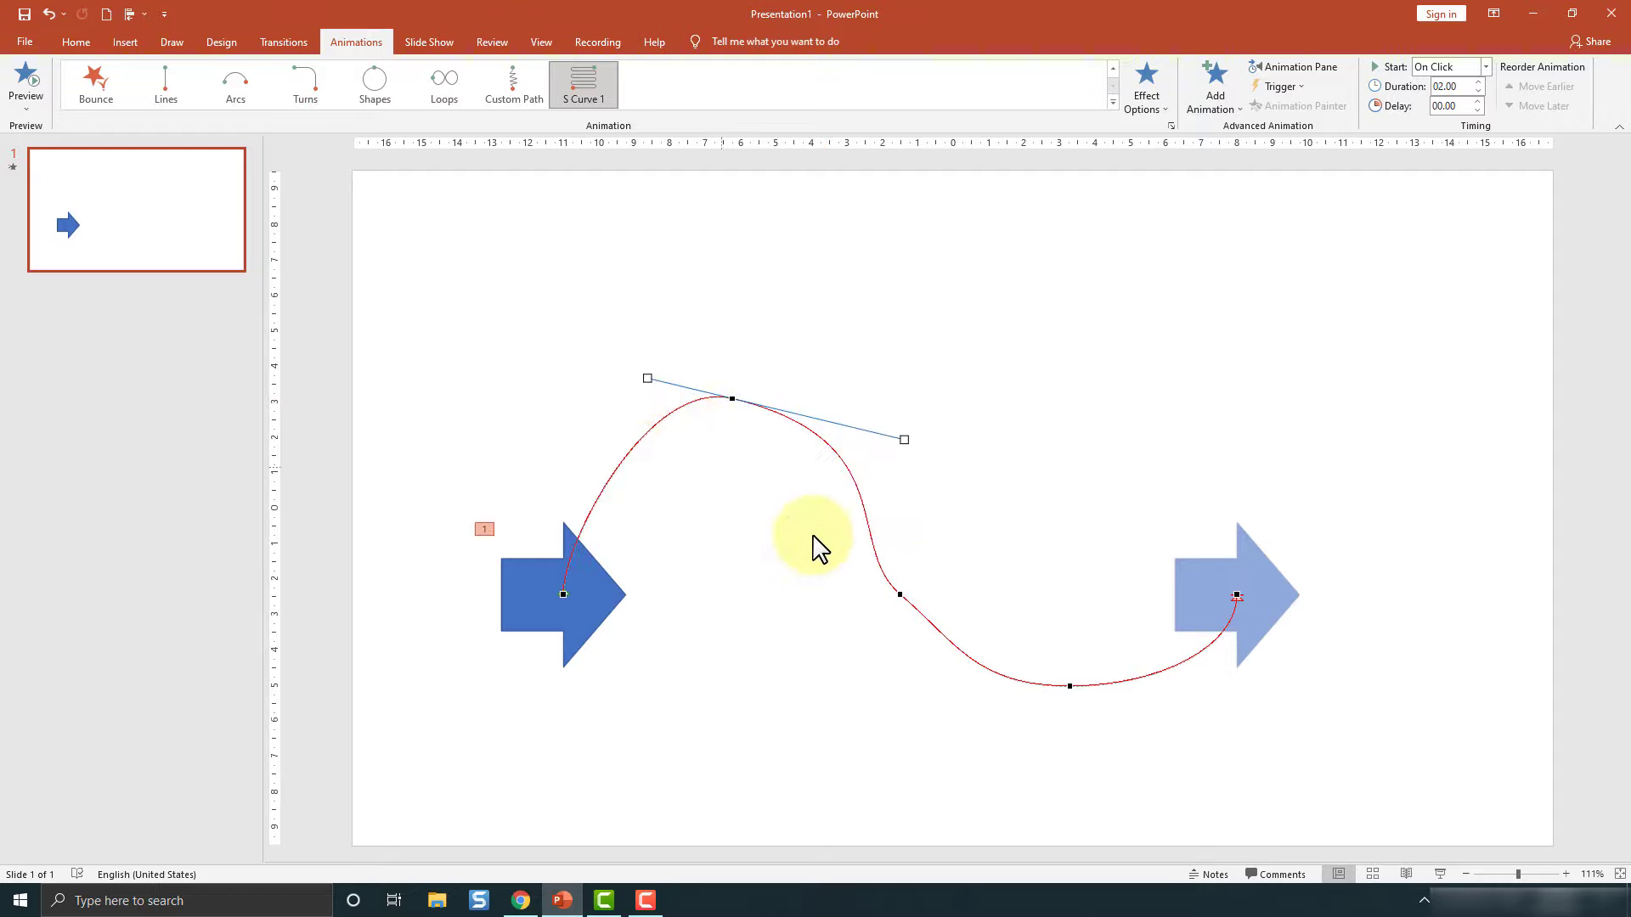
drag(899, 594, 946, 487)
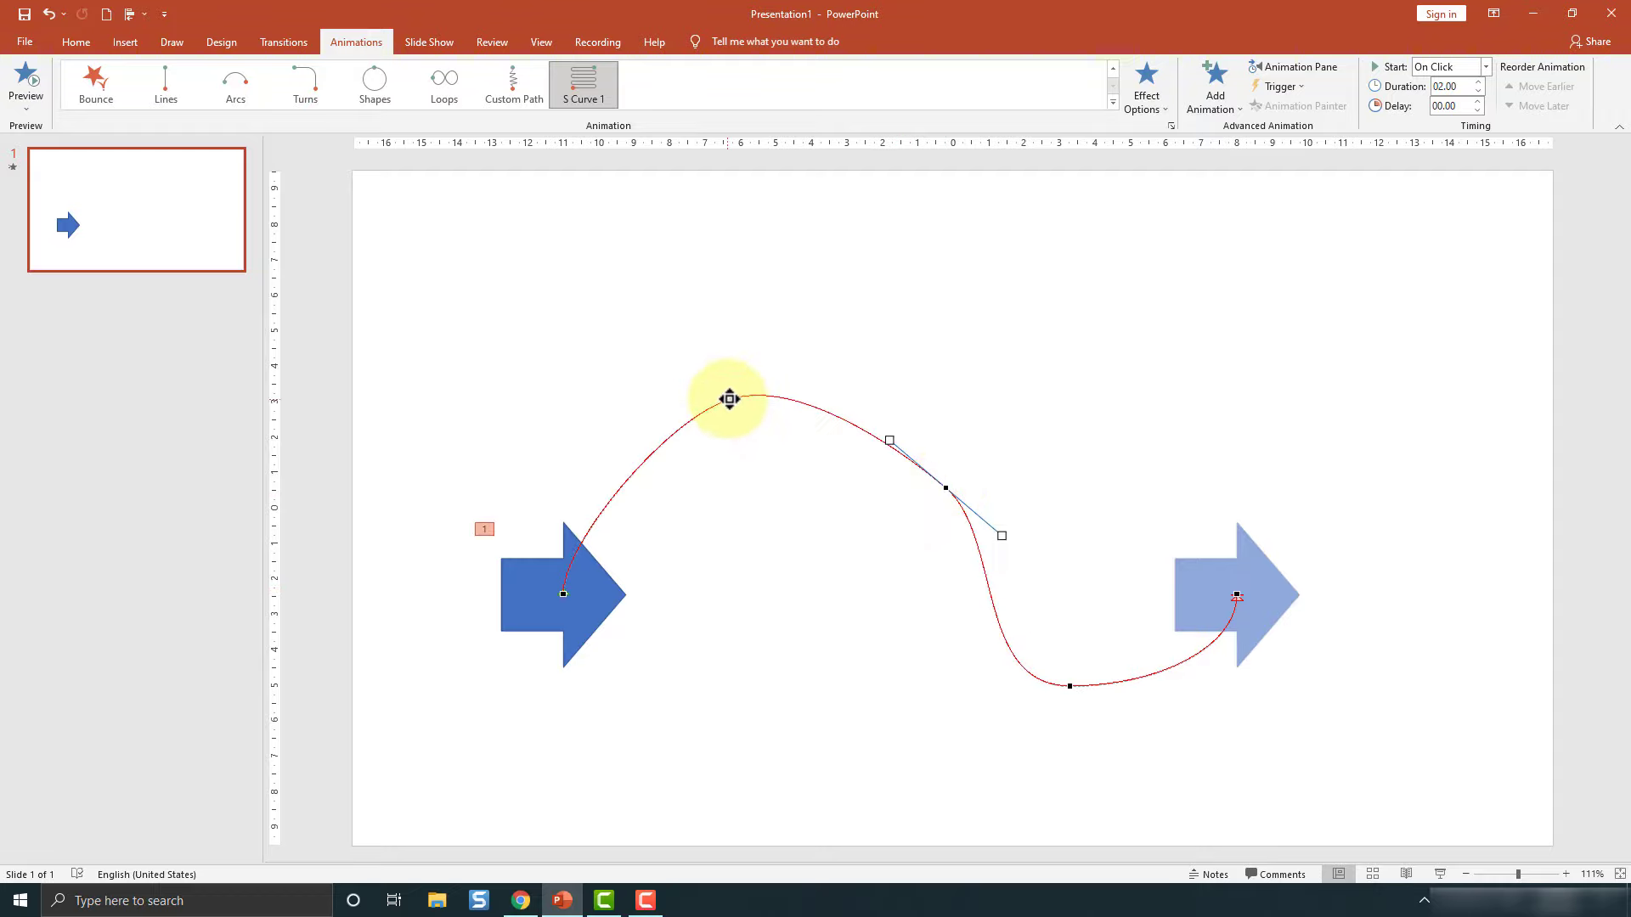
drag(736, 401, 738, 536)
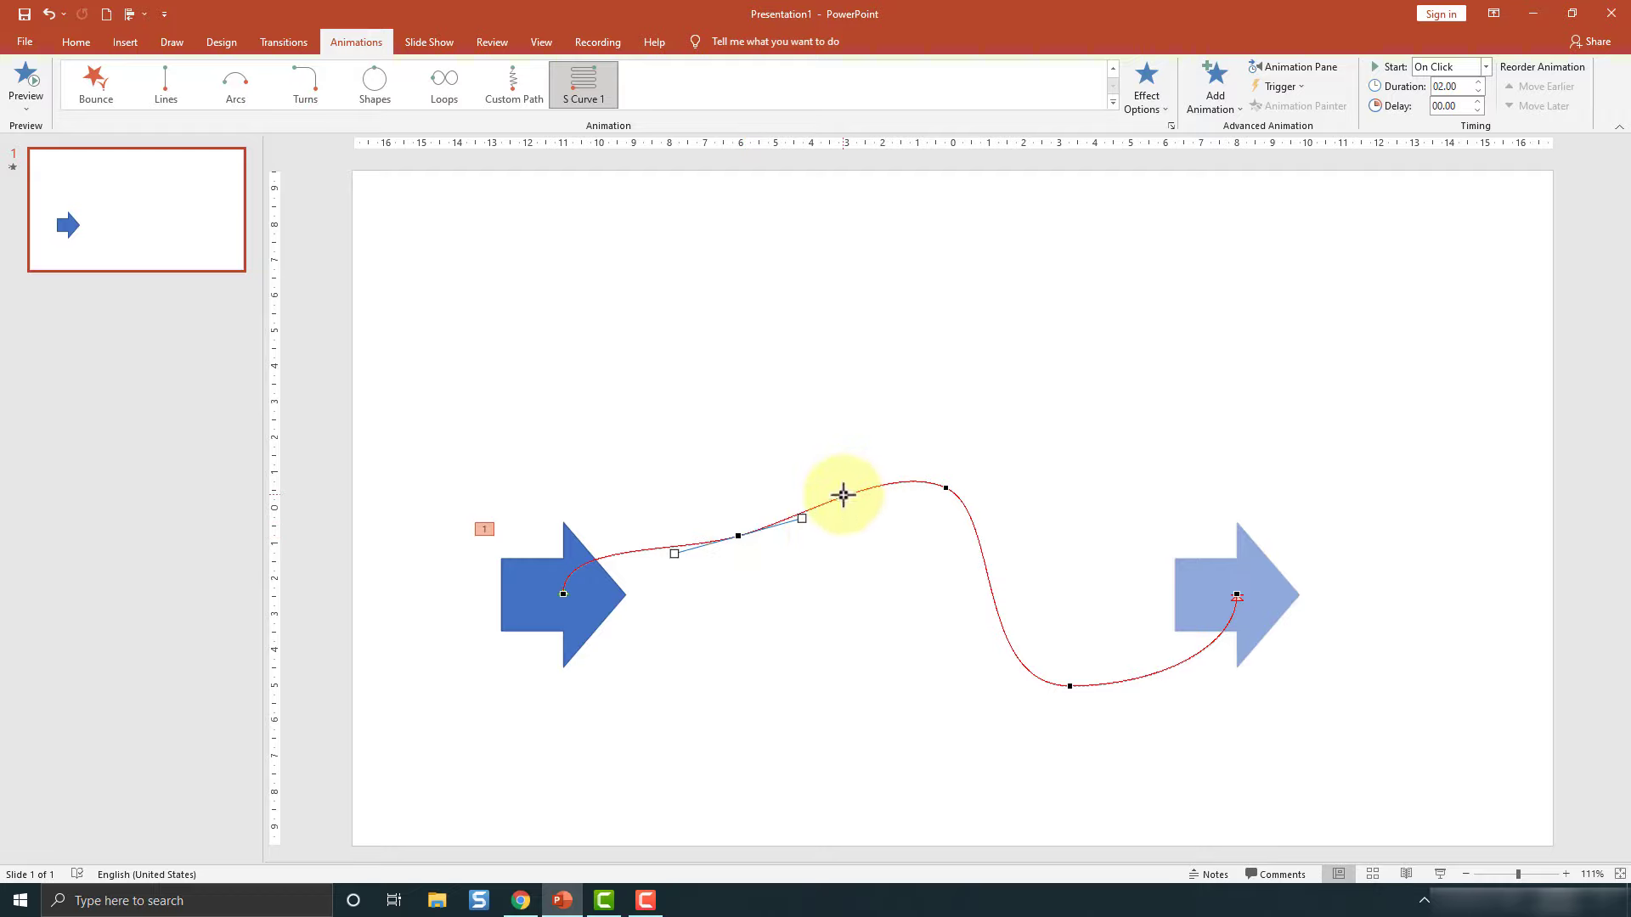
Step: Add a point on the curve, raise it to a peak, then delete it
right_click(842, 498)
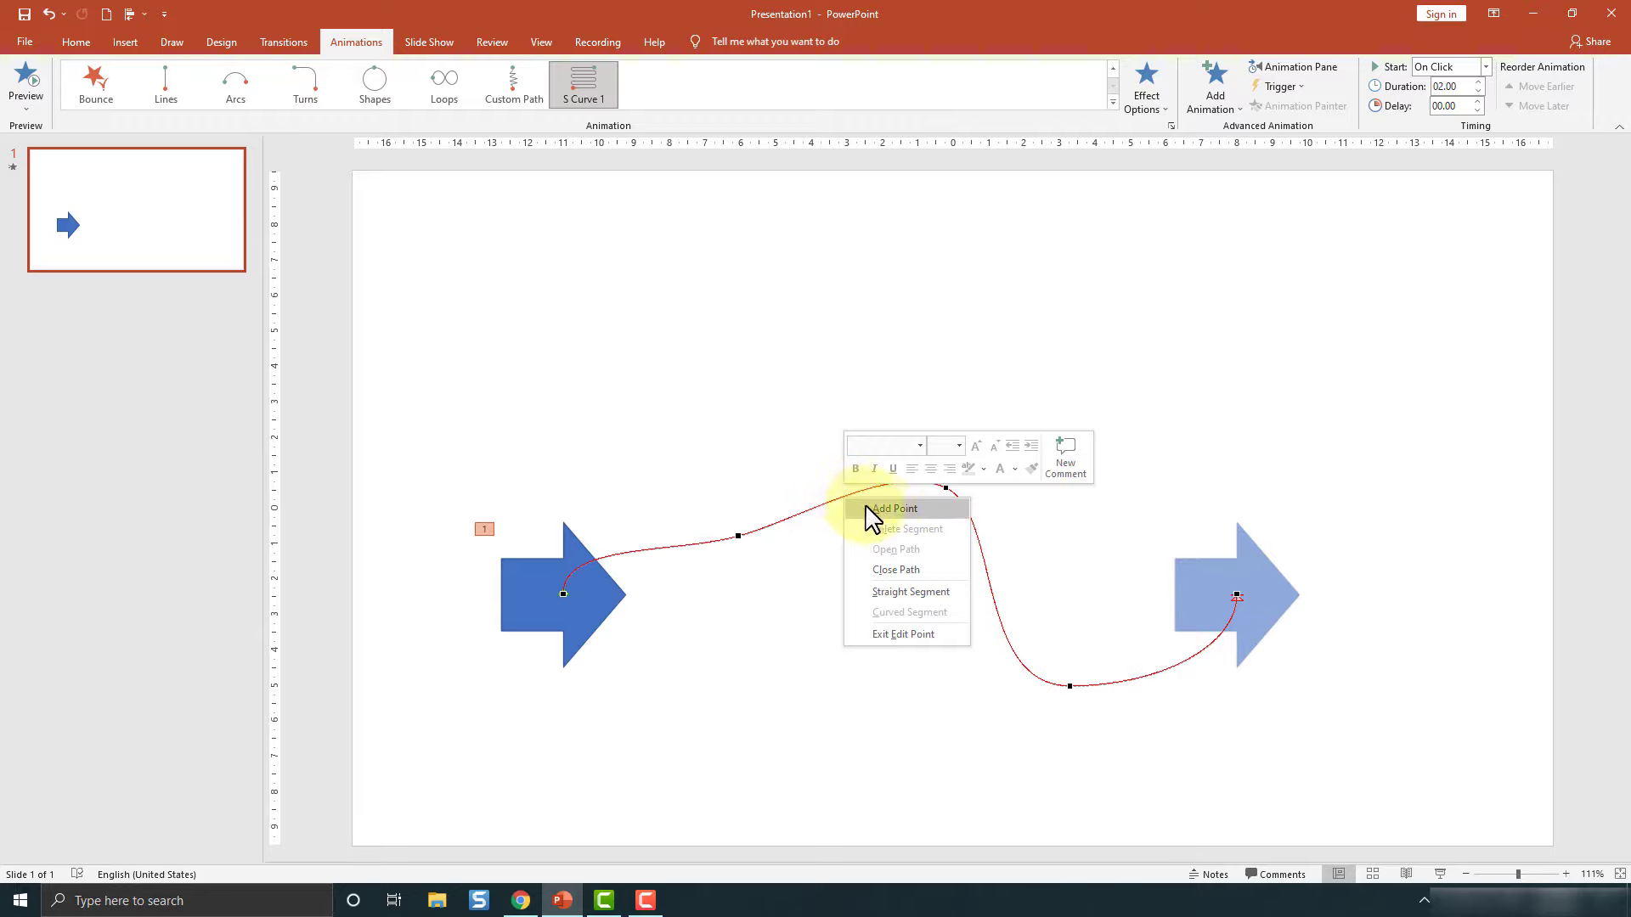
click(890, 520)
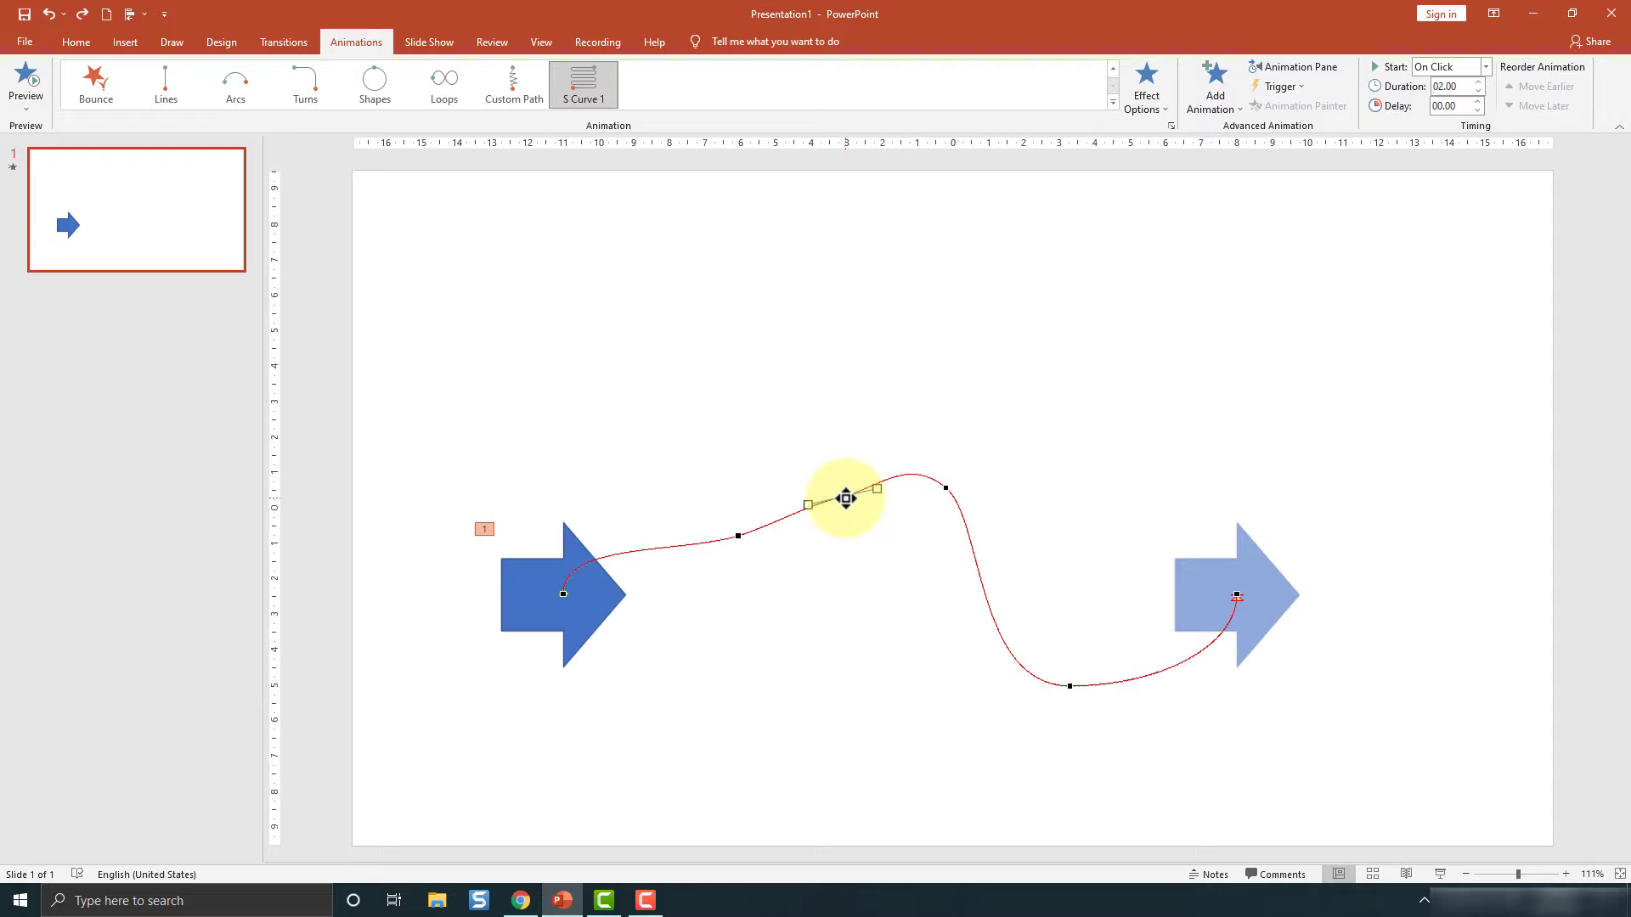
drag(845, 499, 820, 404)
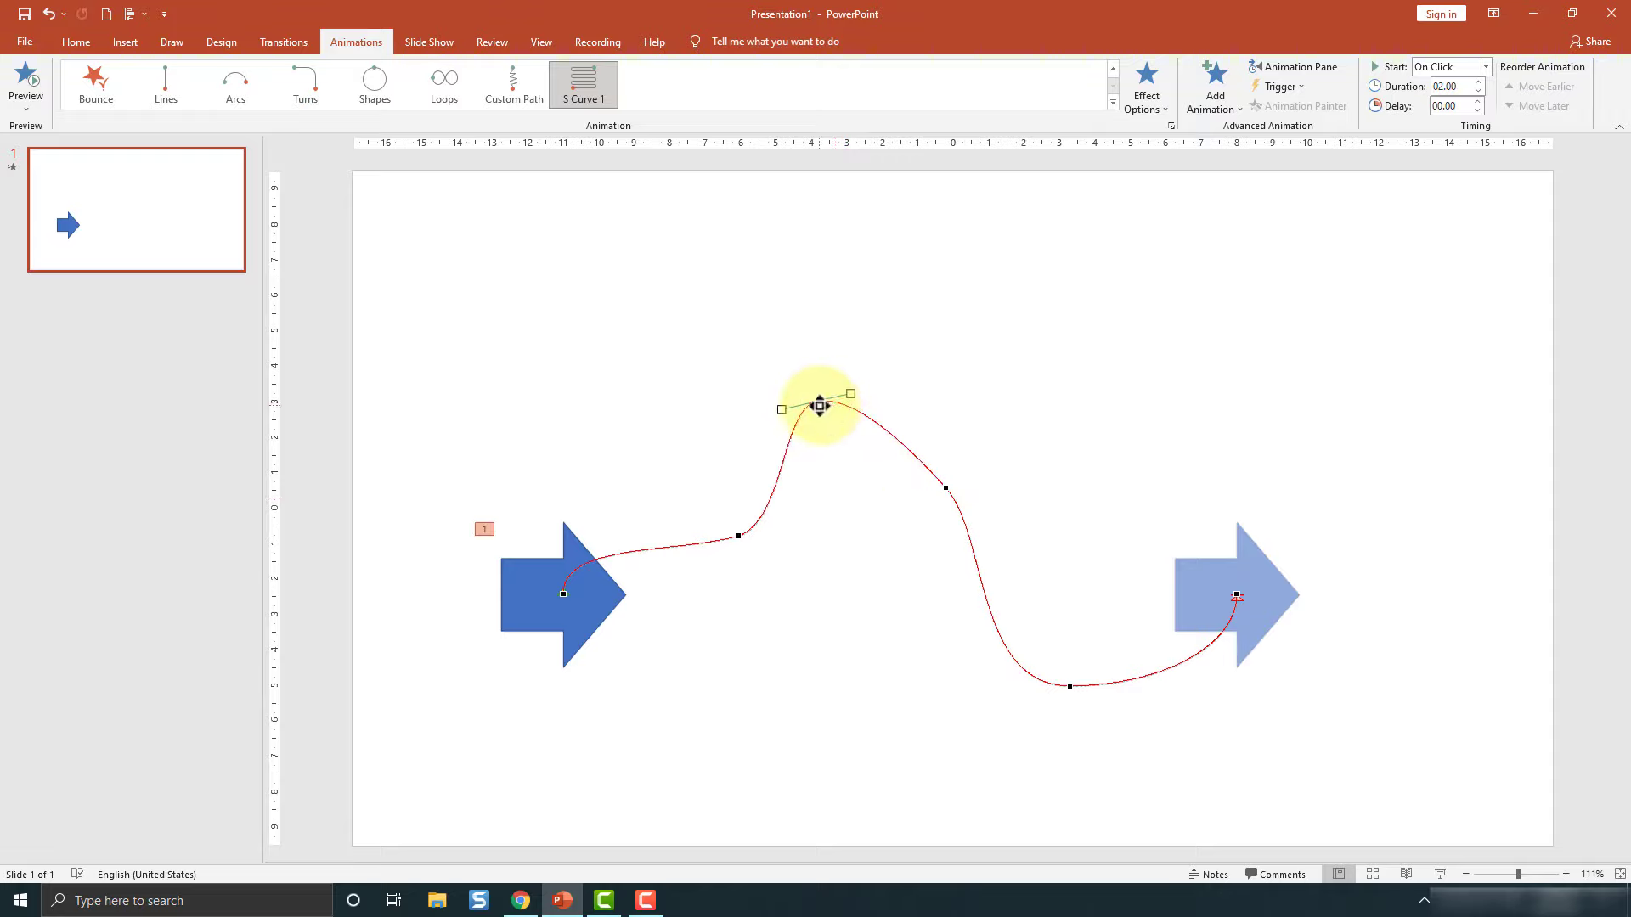
right_click(818, 402)
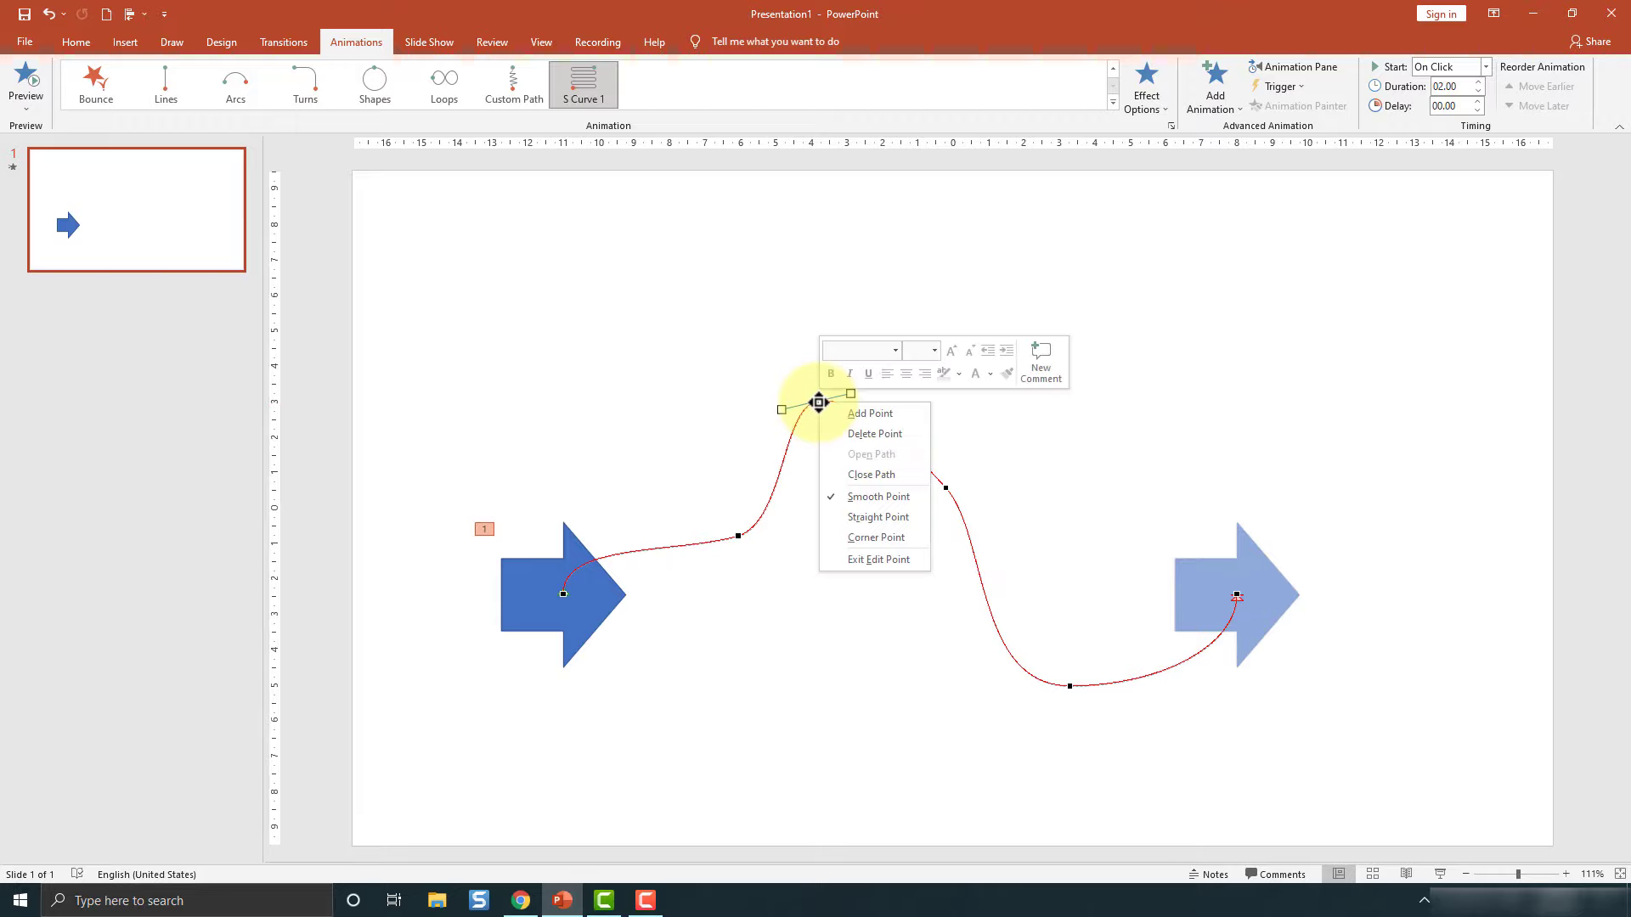
click(875, 435)
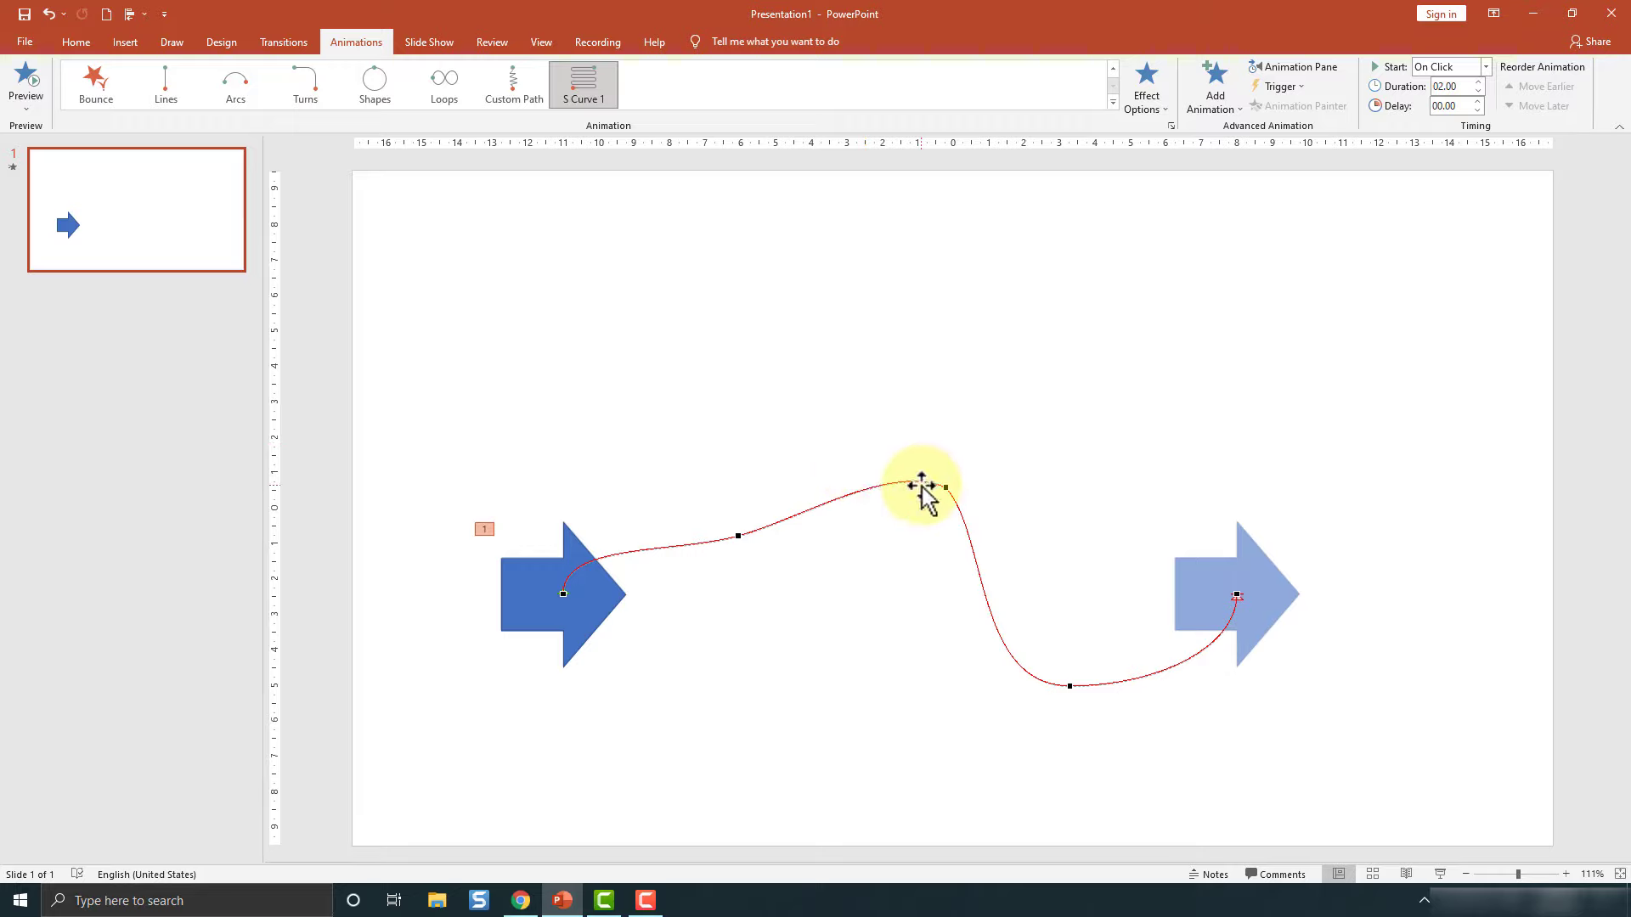
Step: Leave point editing and move the arrow together with its path up the slide
click(1025, 310)
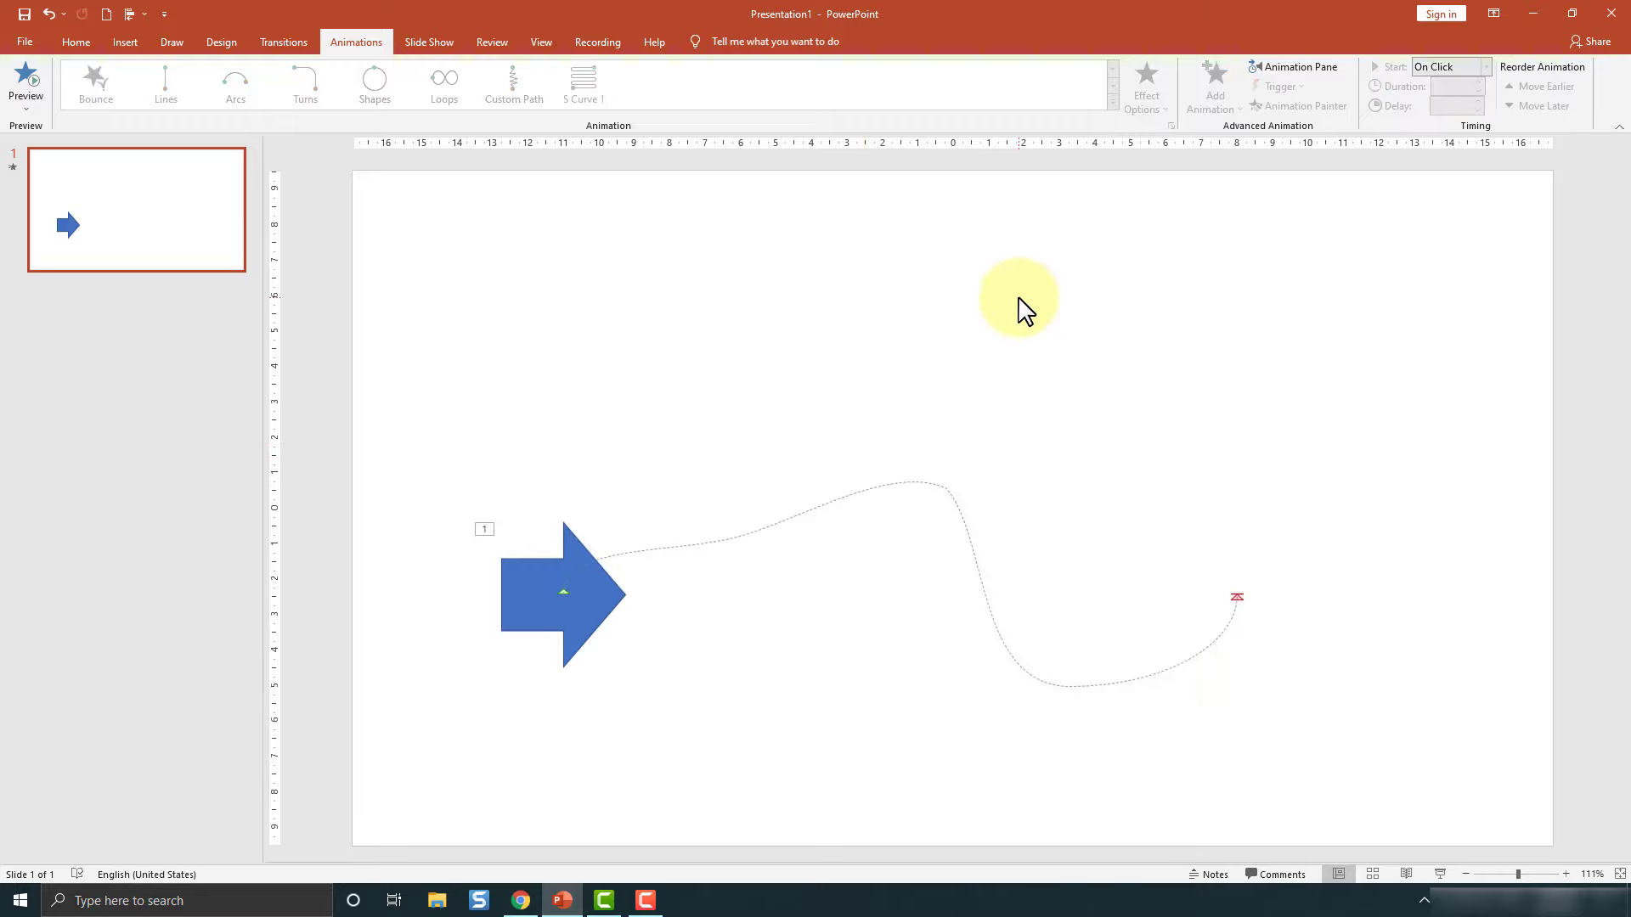
click(526, 575)
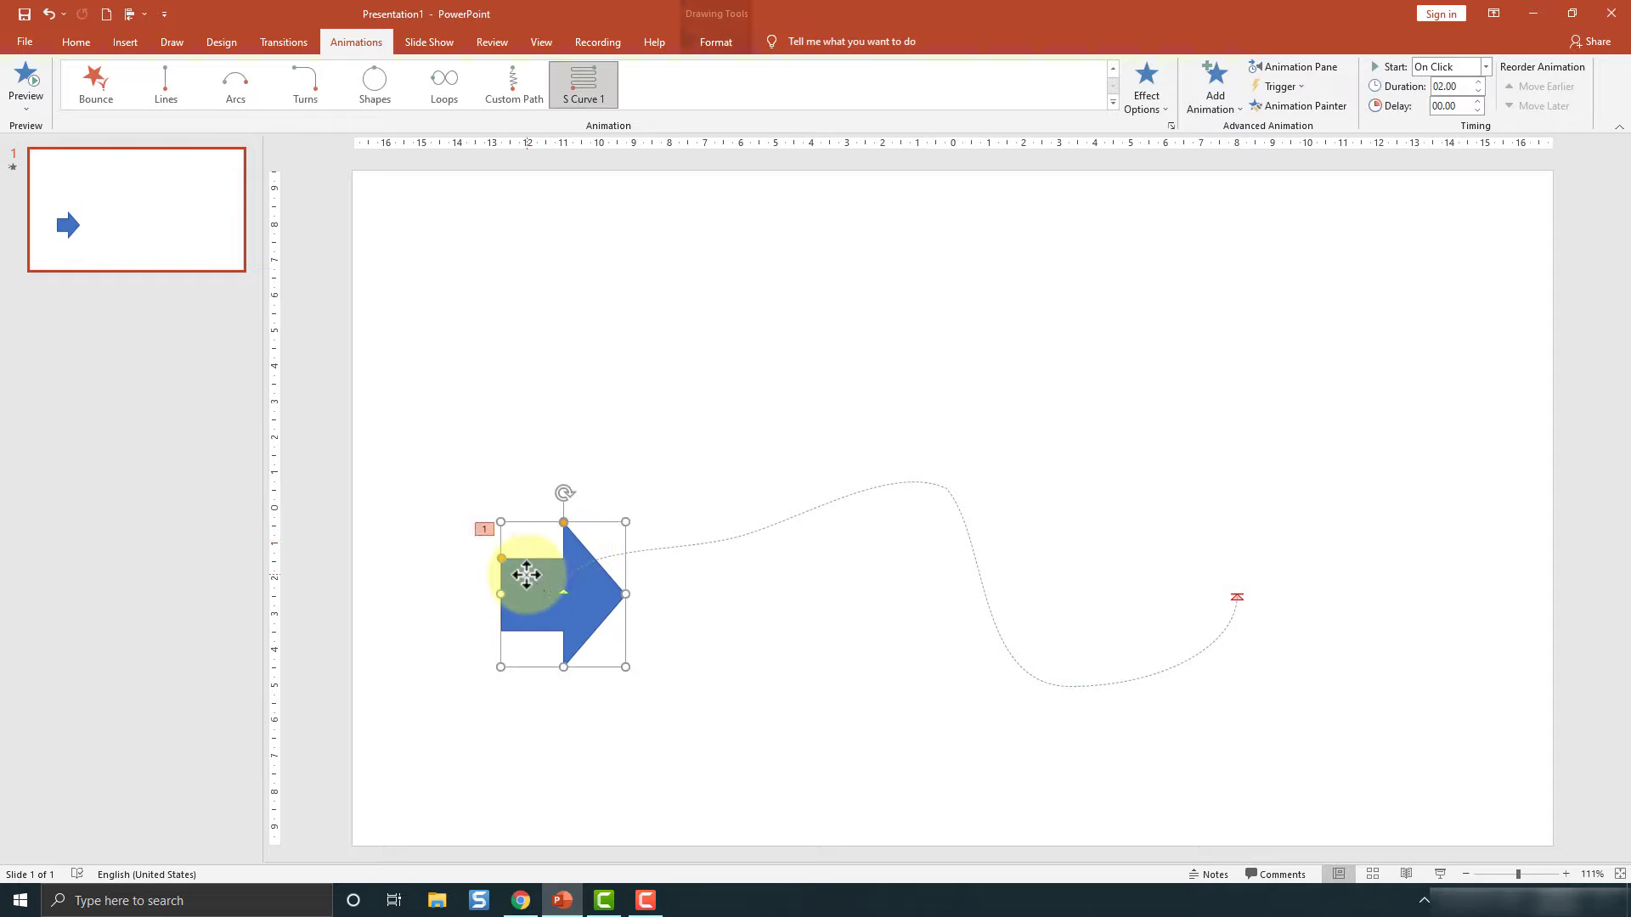
mouse_move(527, 575)
mouse_down()
mouse_move(503, 344)
mouse_move(546, 658)
mouse_up()
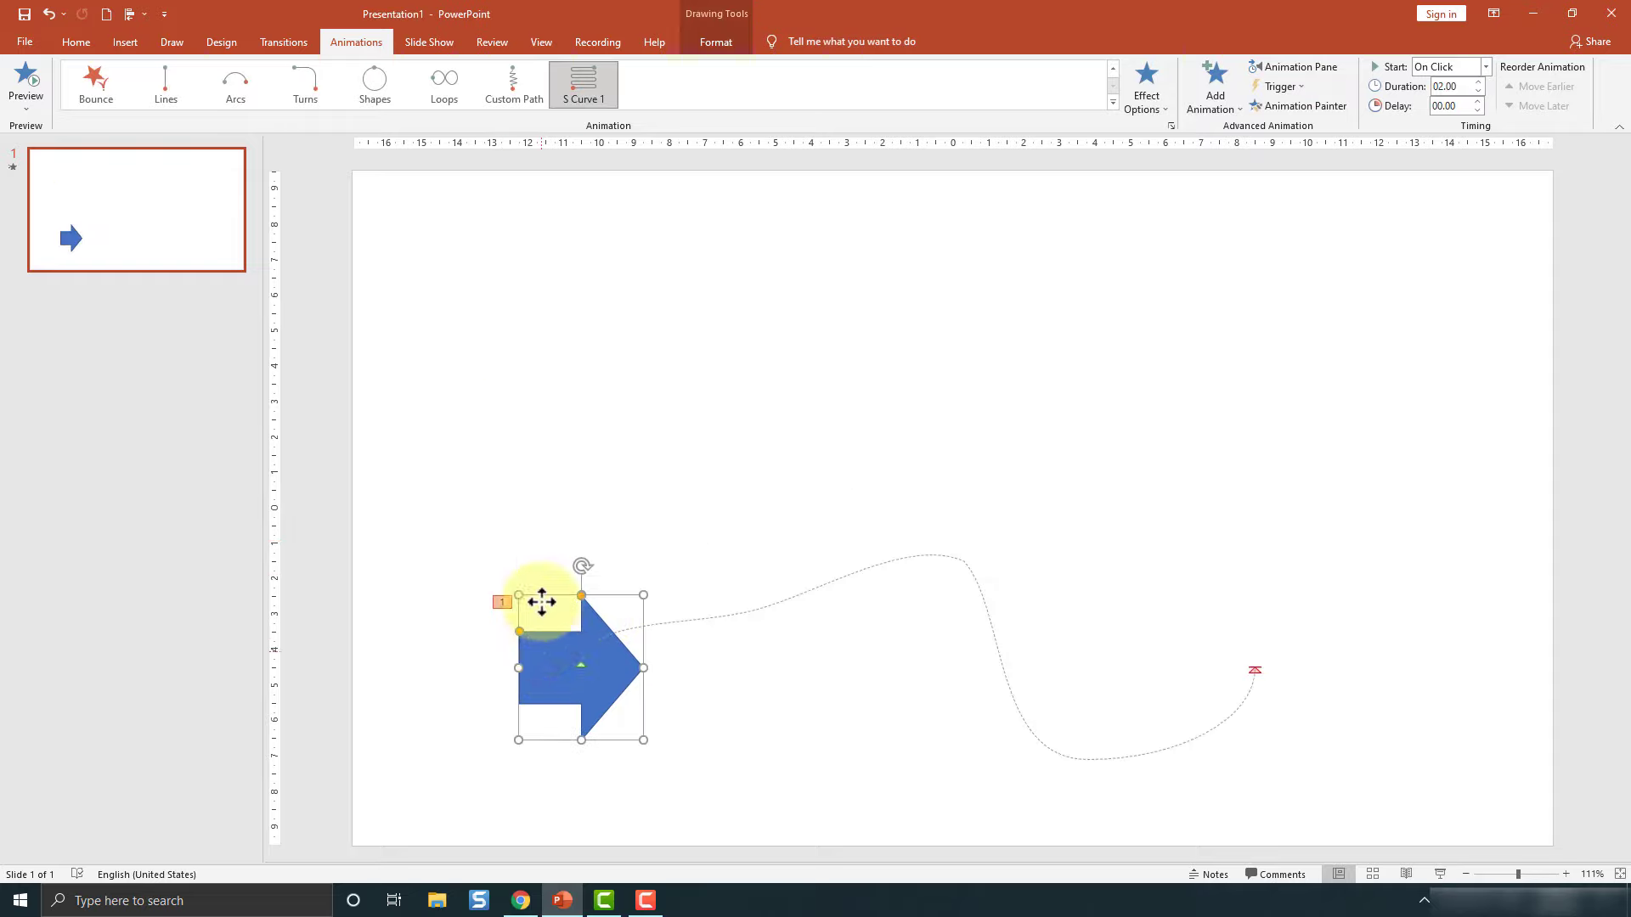
drag(542, 602, 508, 278)
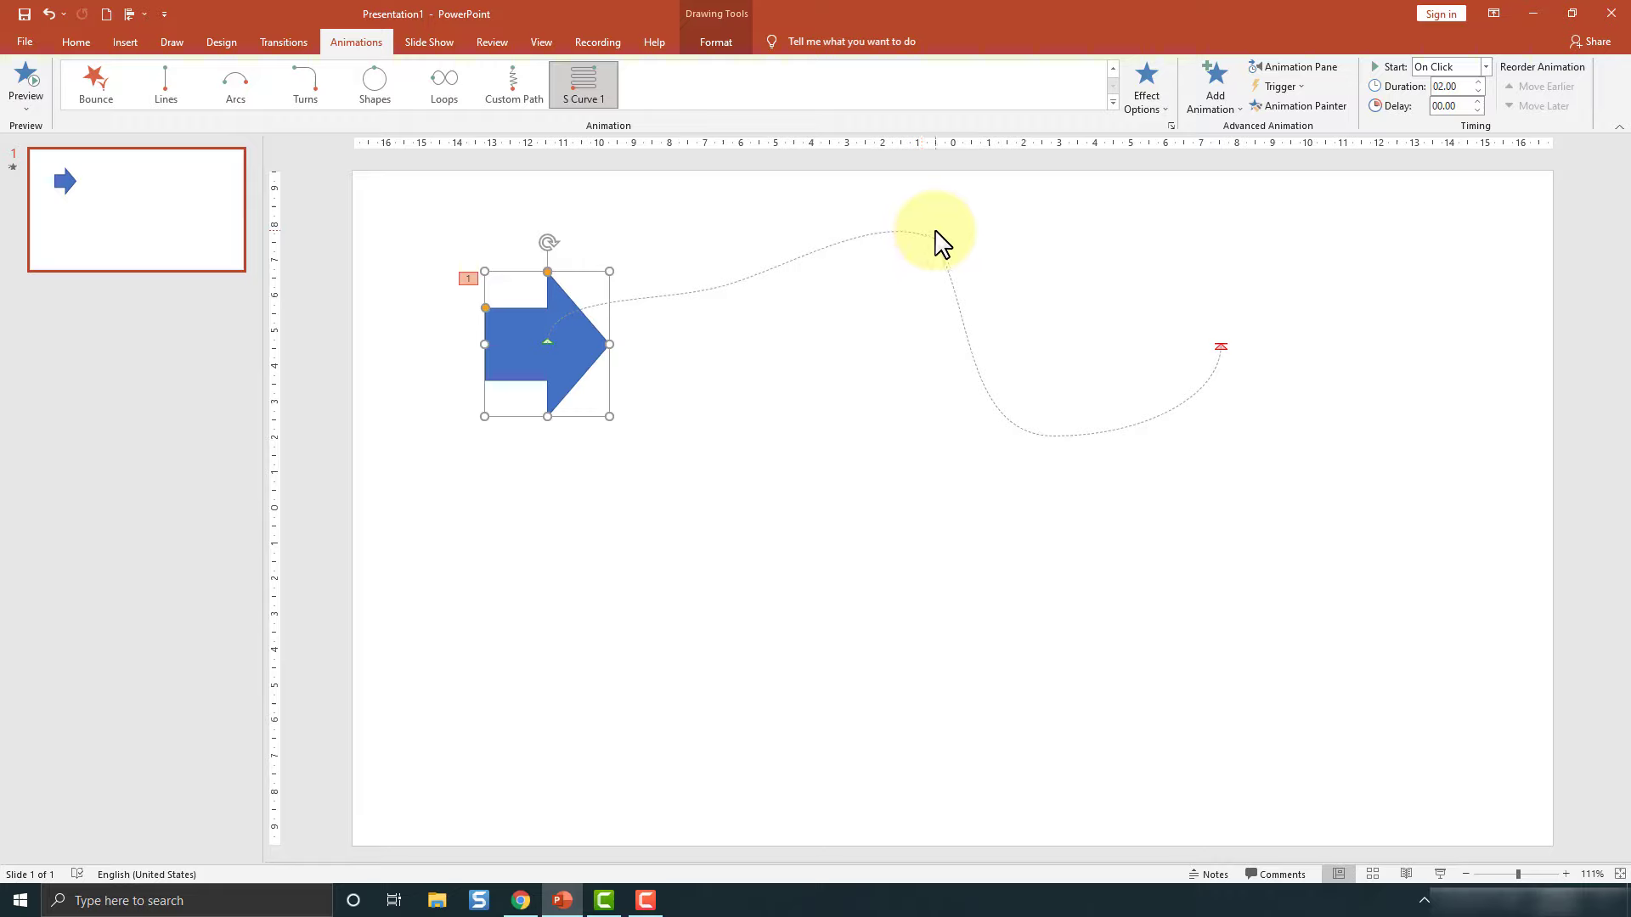
Step: Lock the path origin, move the arrow to the lower left, unlock, and align the path's start to it
click(1155, 107)
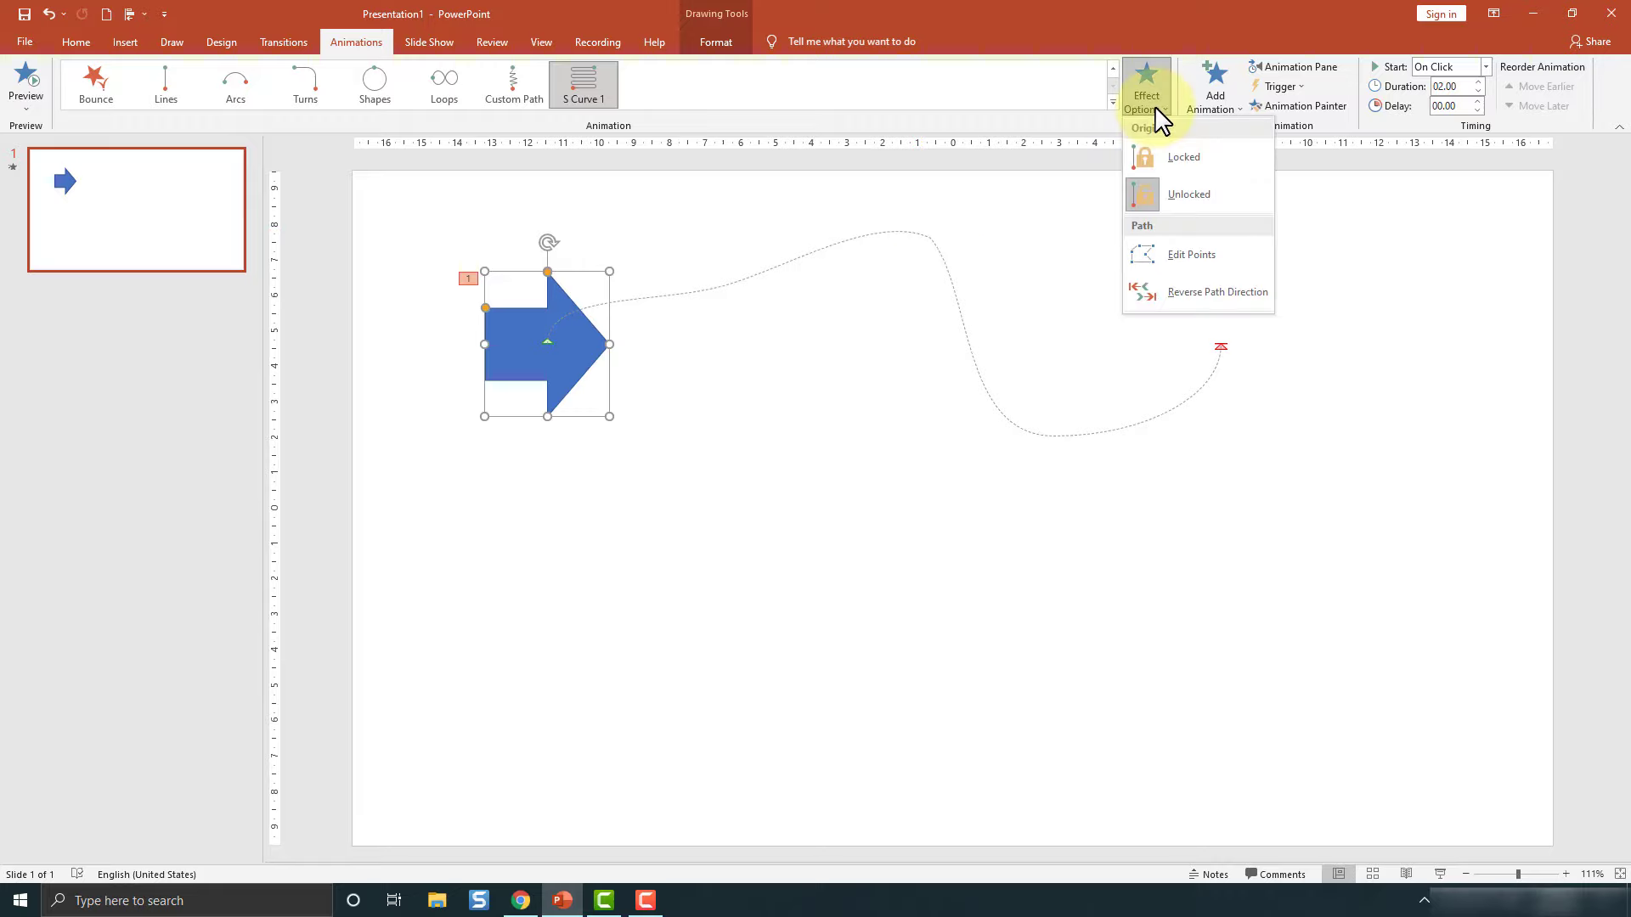
click(1183, 162)
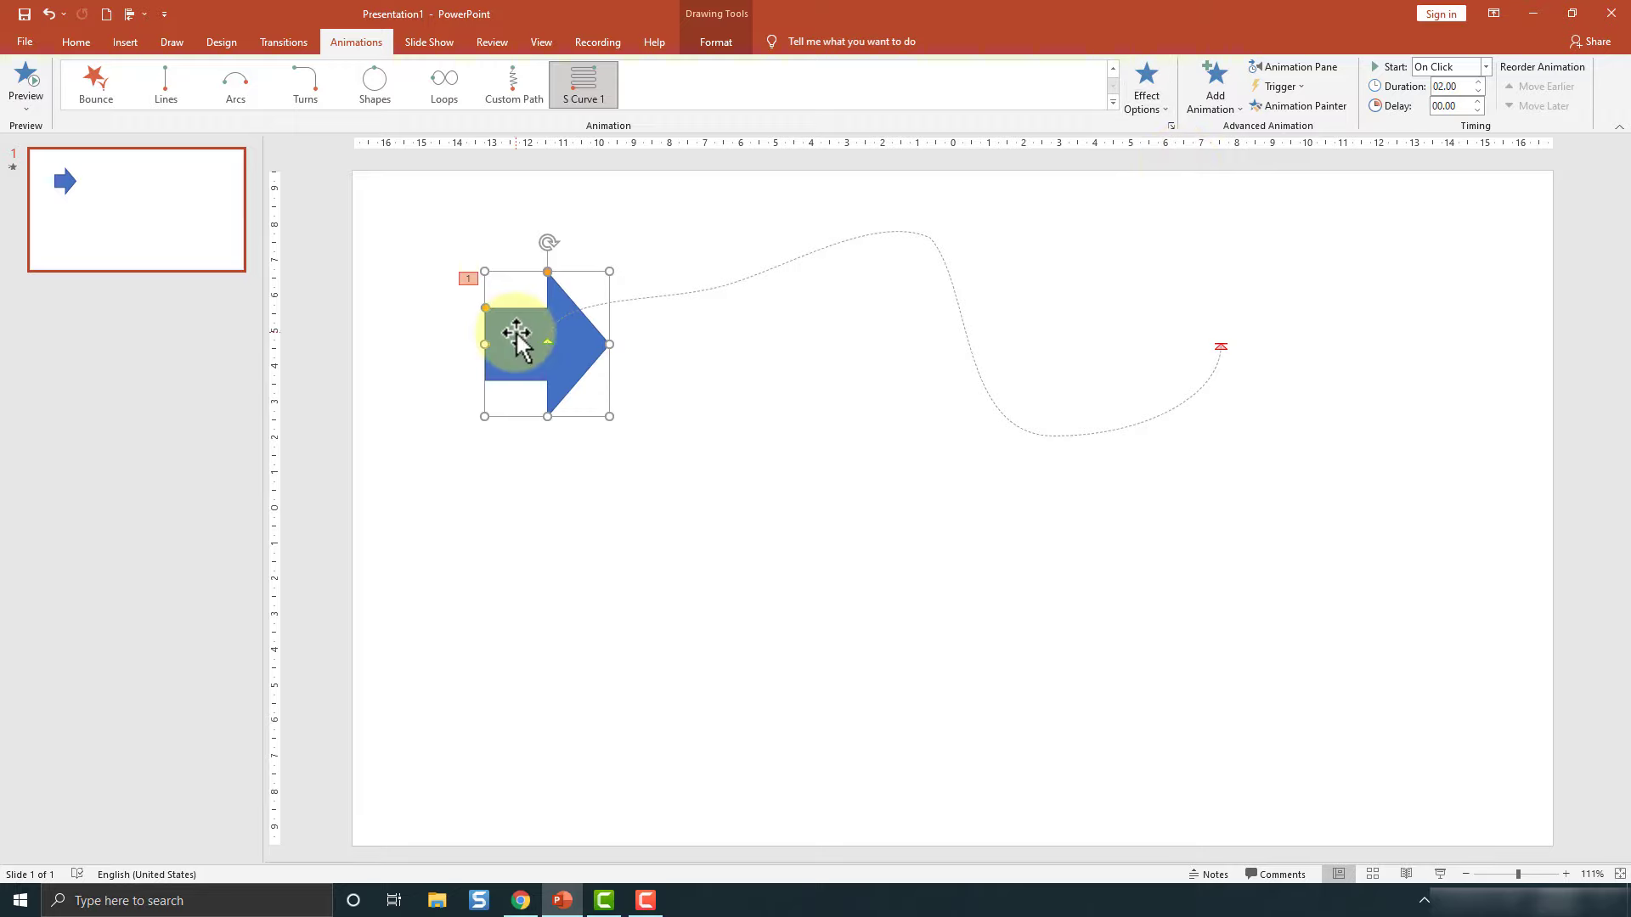
mouse_move(517, 334)
mouse_down()
mouse_move(547, 620)
mouse_move(659, 720)
mouse_move(520, 582)
mouse_up()
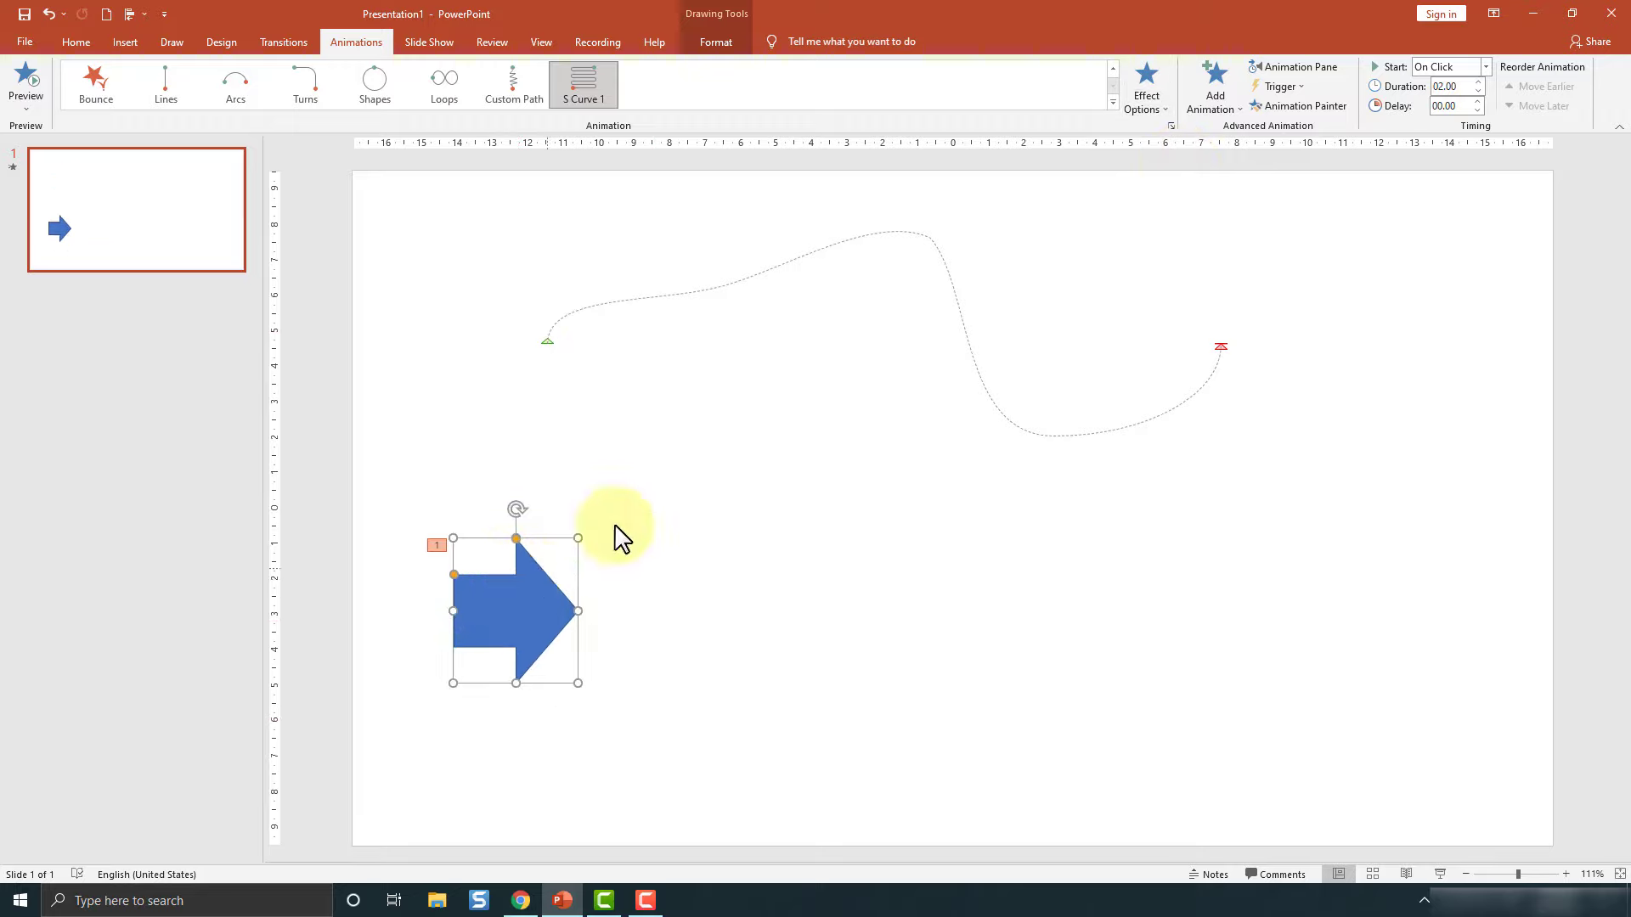
click(1148, 103)
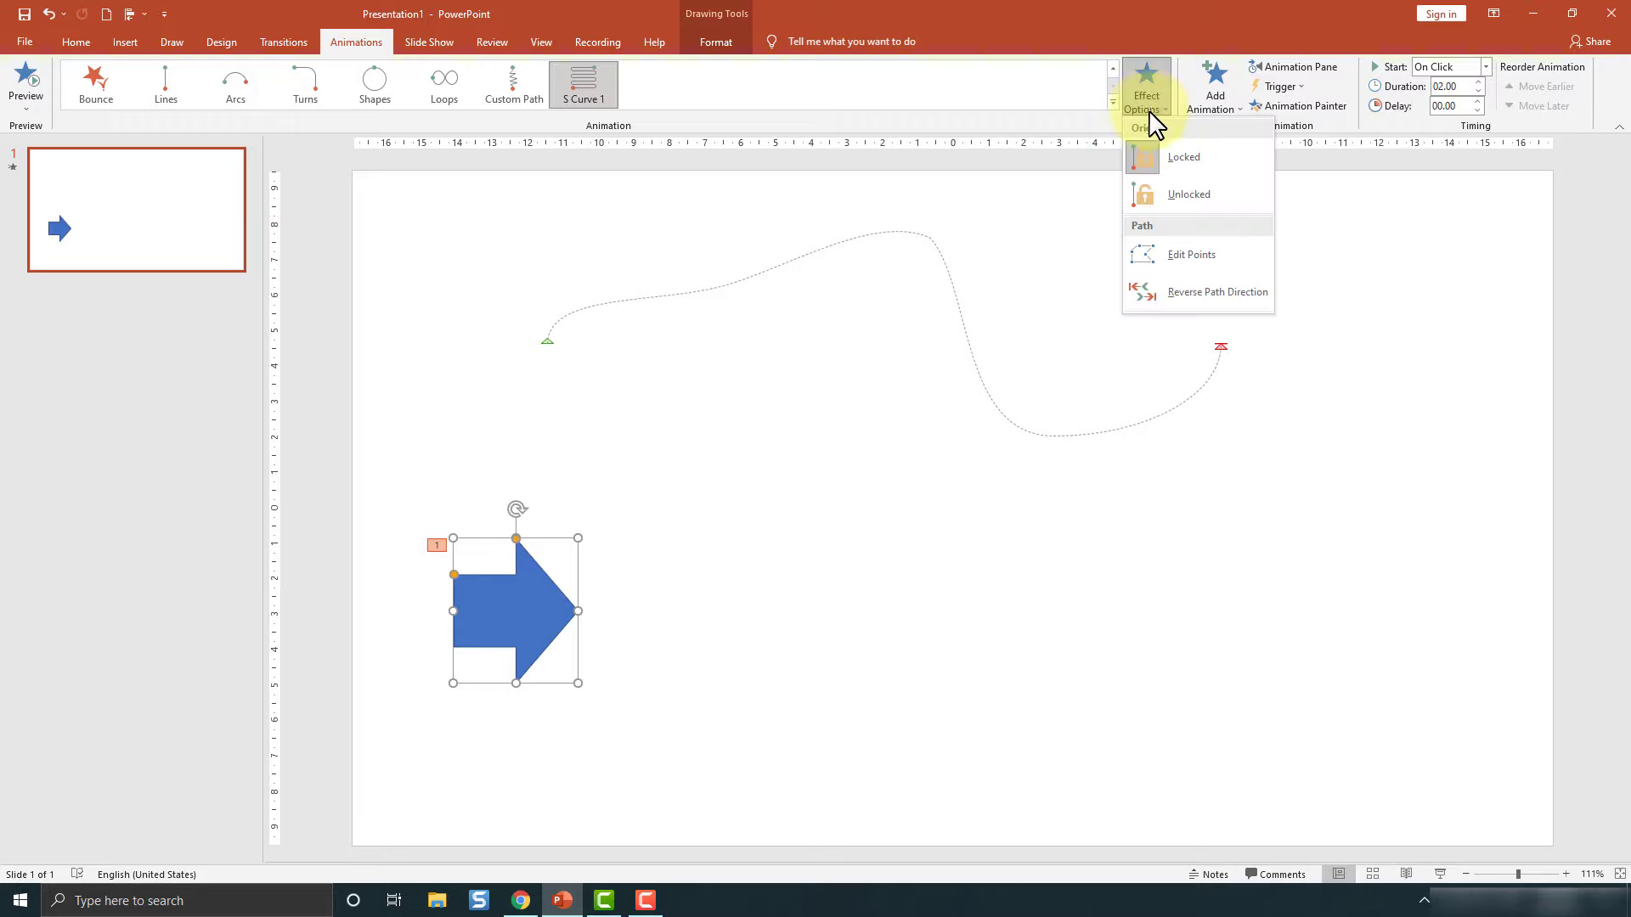
click(1194, 193)
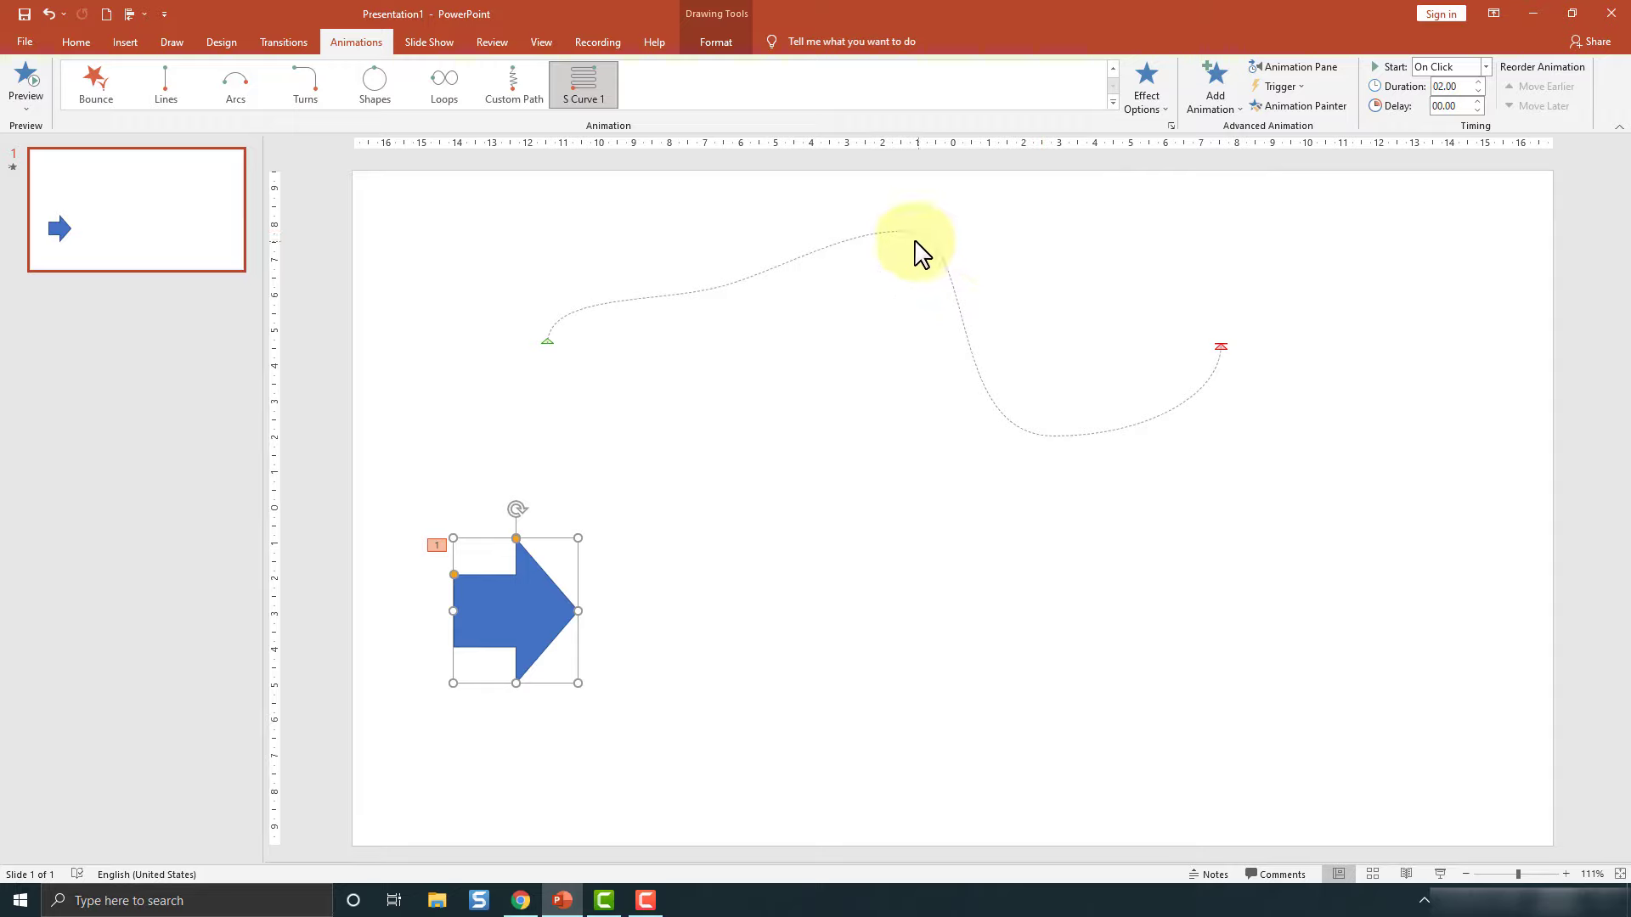
drag(917, 239, 883, 491)
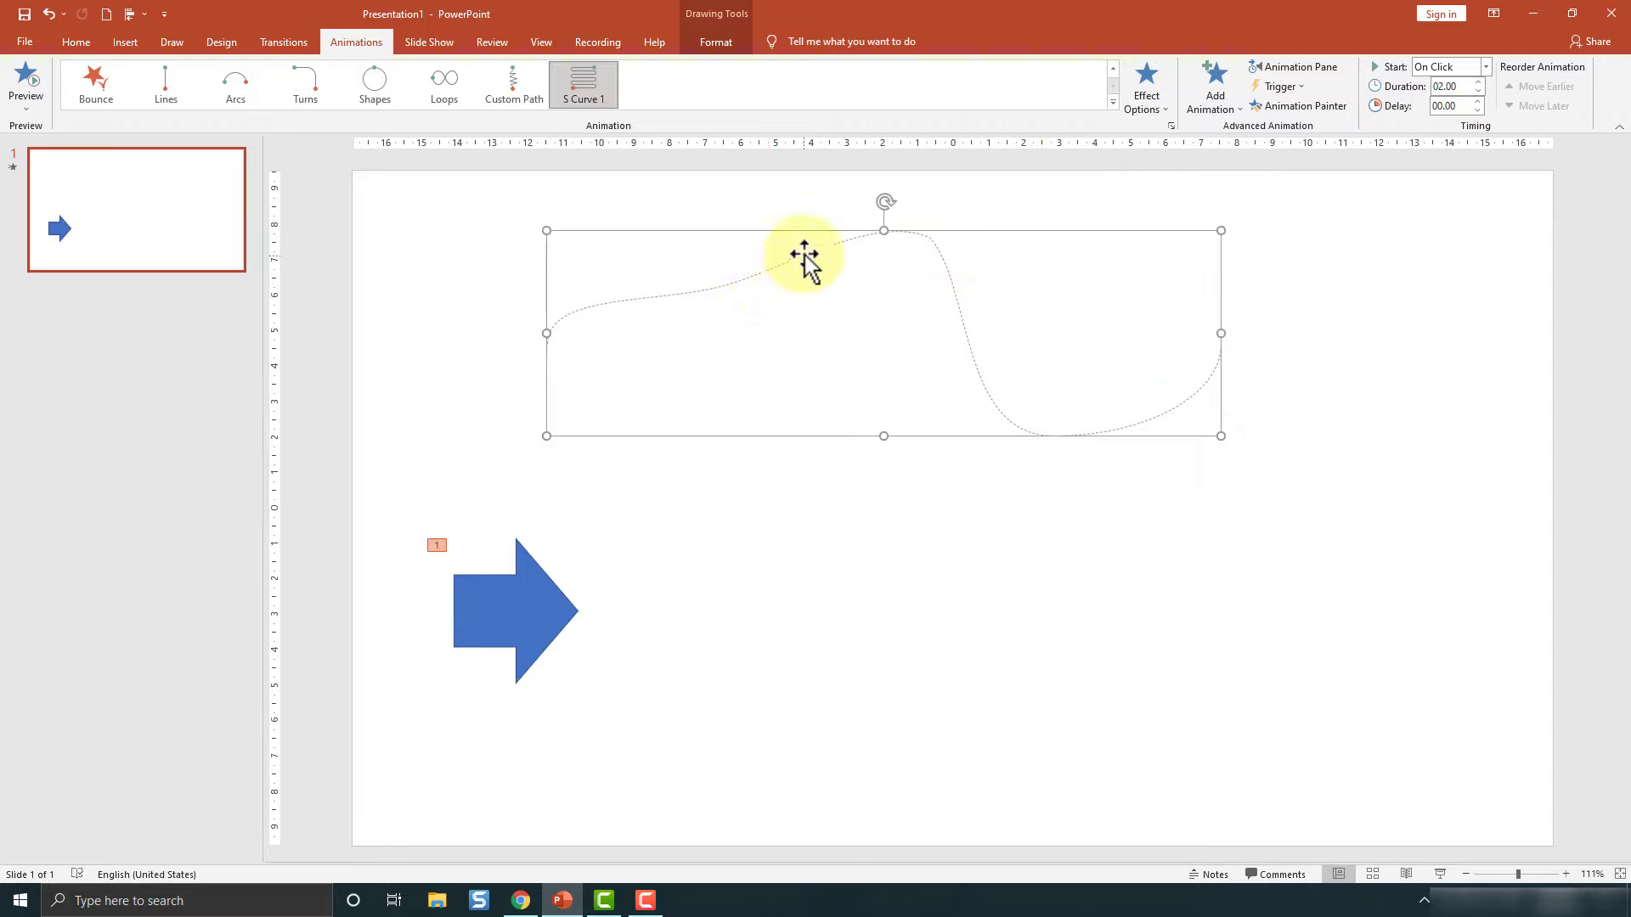
mouse_move(804, 258)
mouse_down()
mouse_move(775, 314)
mouse_move(769, 522)
mouse_up()
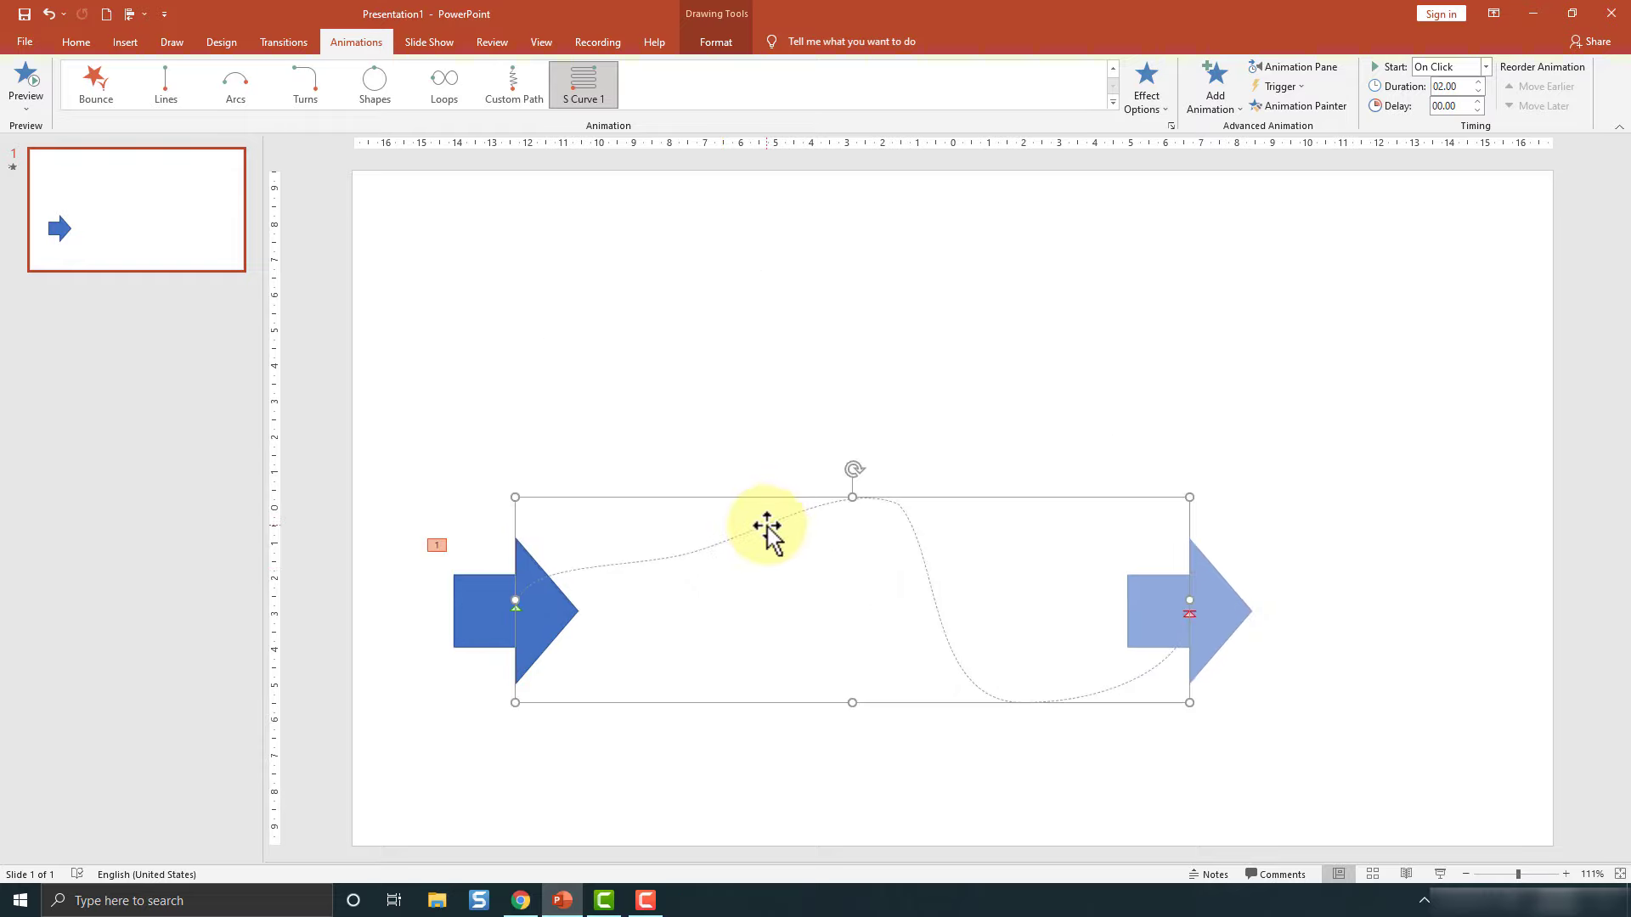
Step: Set S Curve 1 Smooth start to 0.48 sec and Smooth end to 1.52 sec
click(1172, 128)
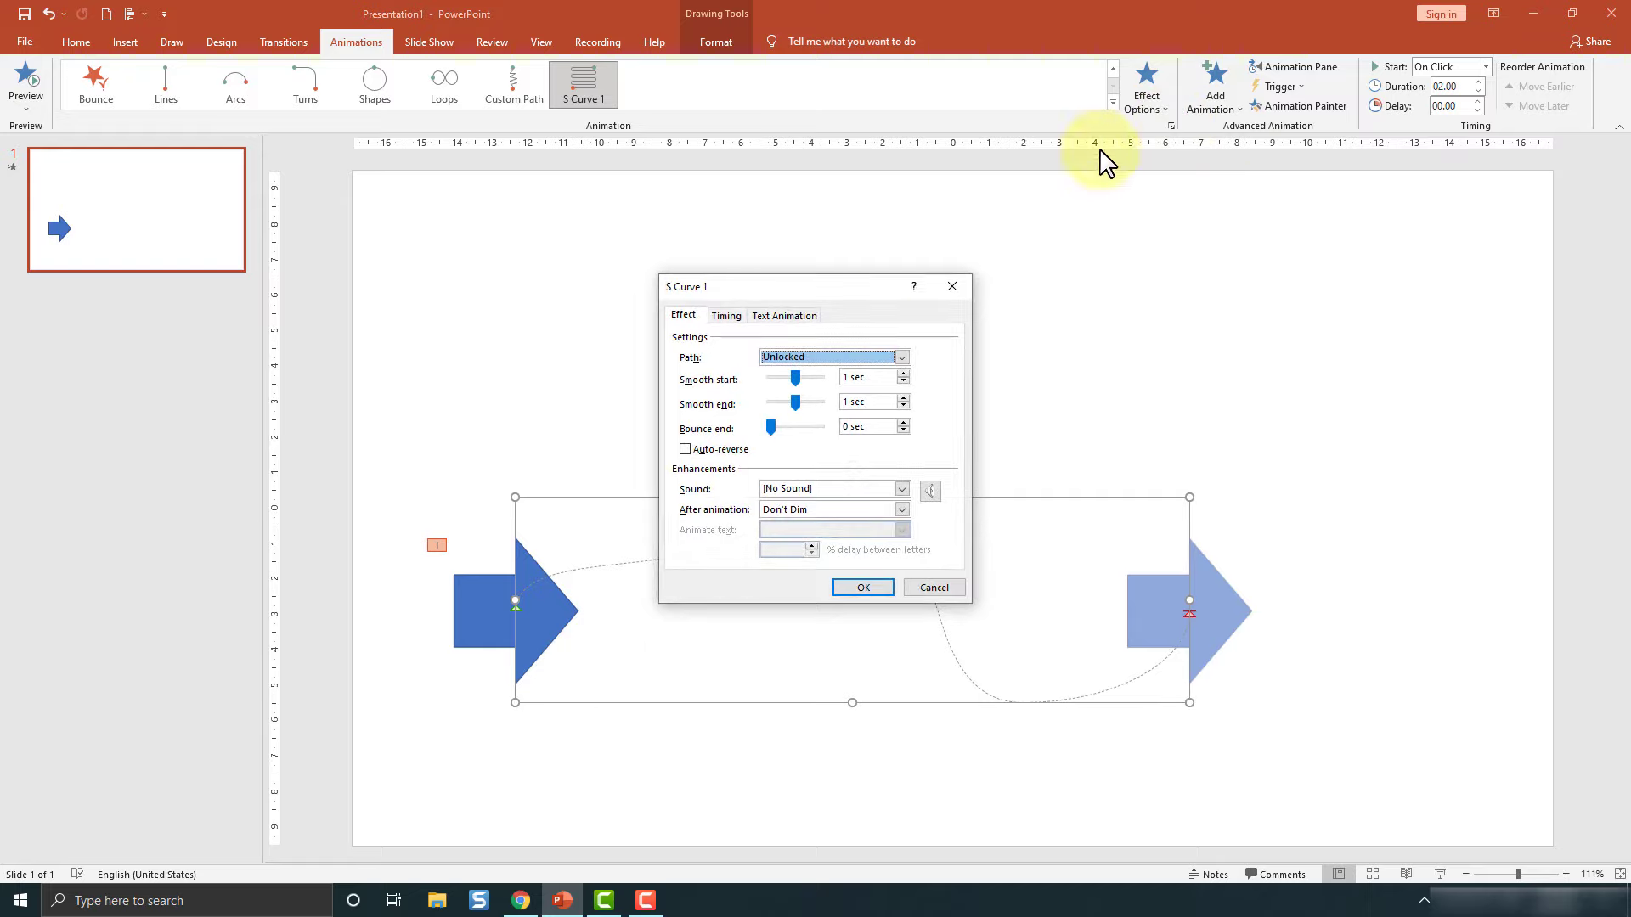
drag(819, 284, 881, 188)
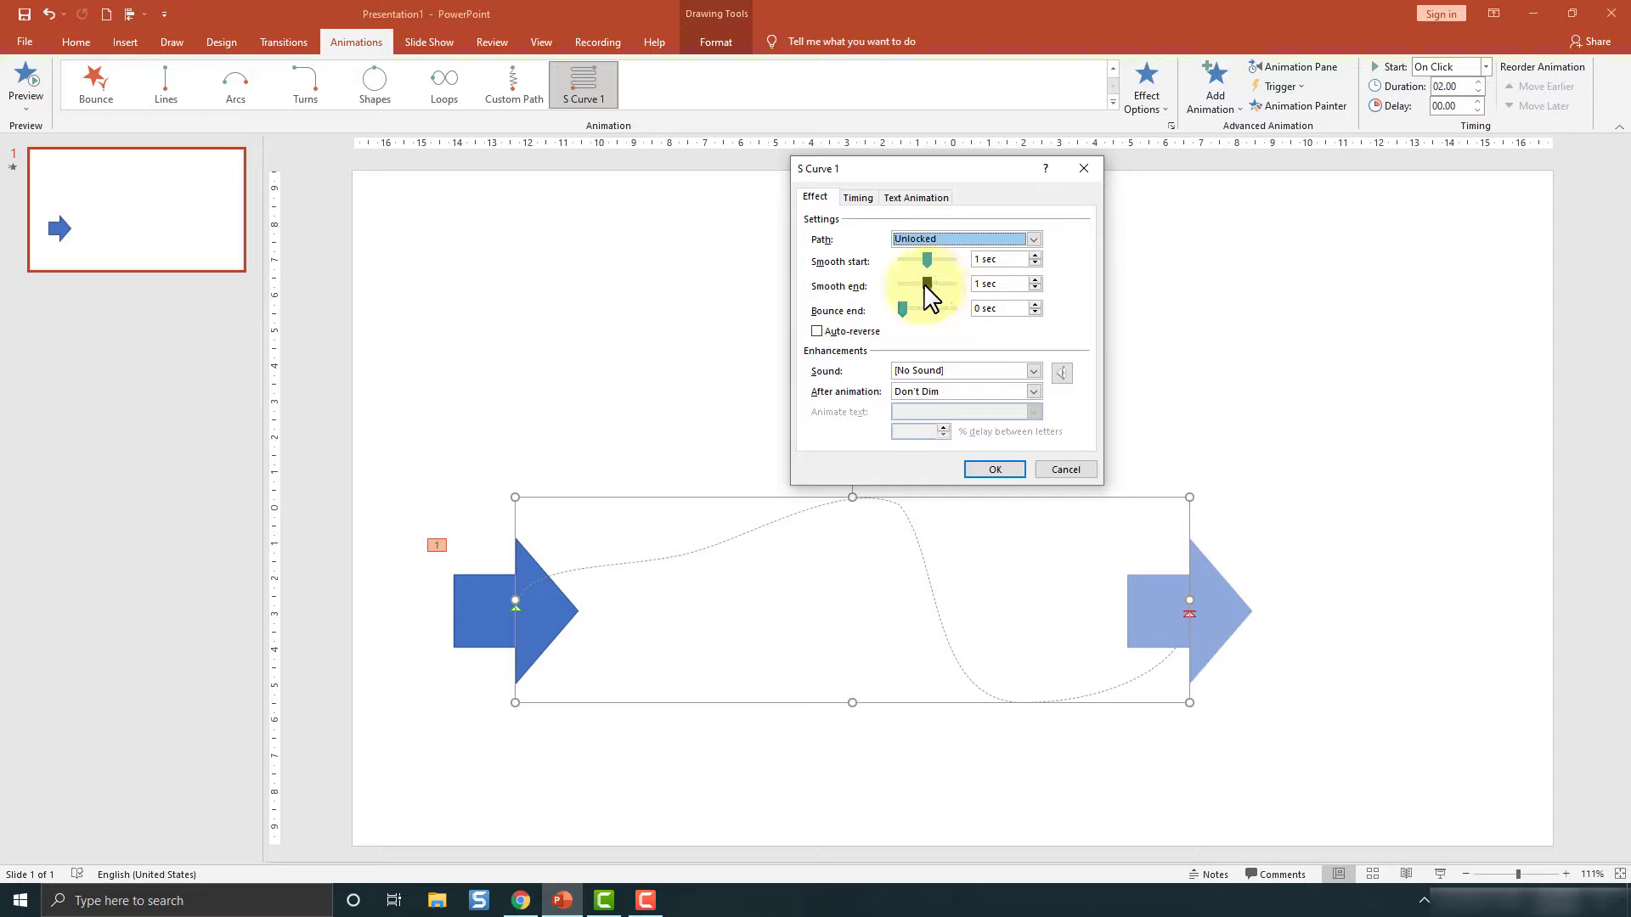
click(927, 260)
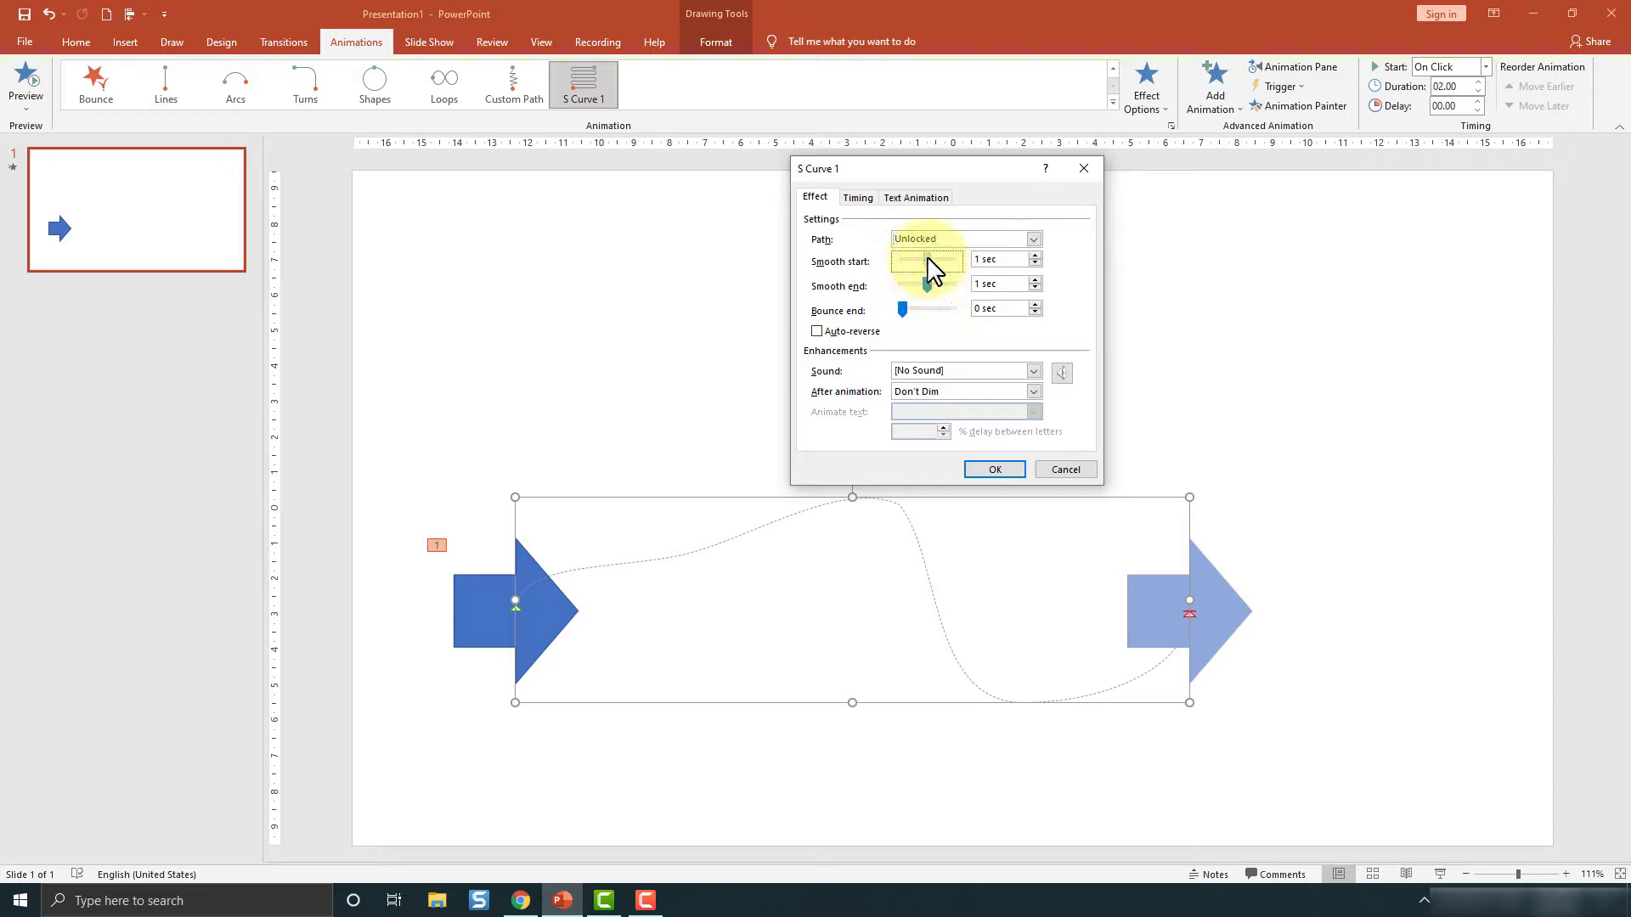
drag(928, 260, 948, 260)
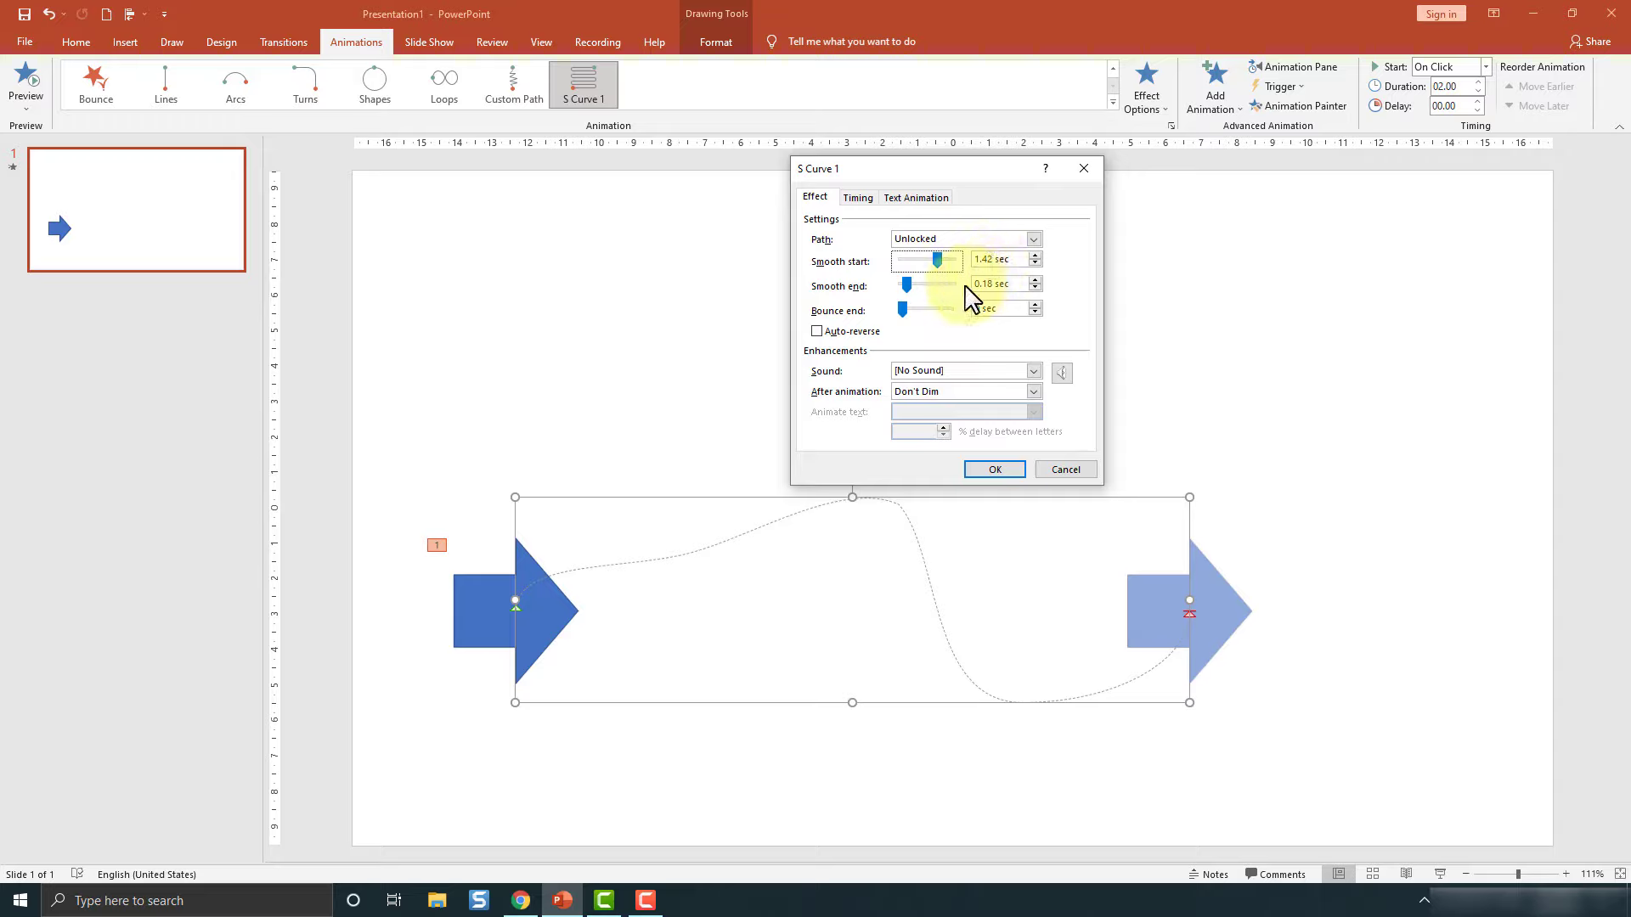
drag(907, 285, 944, 297)
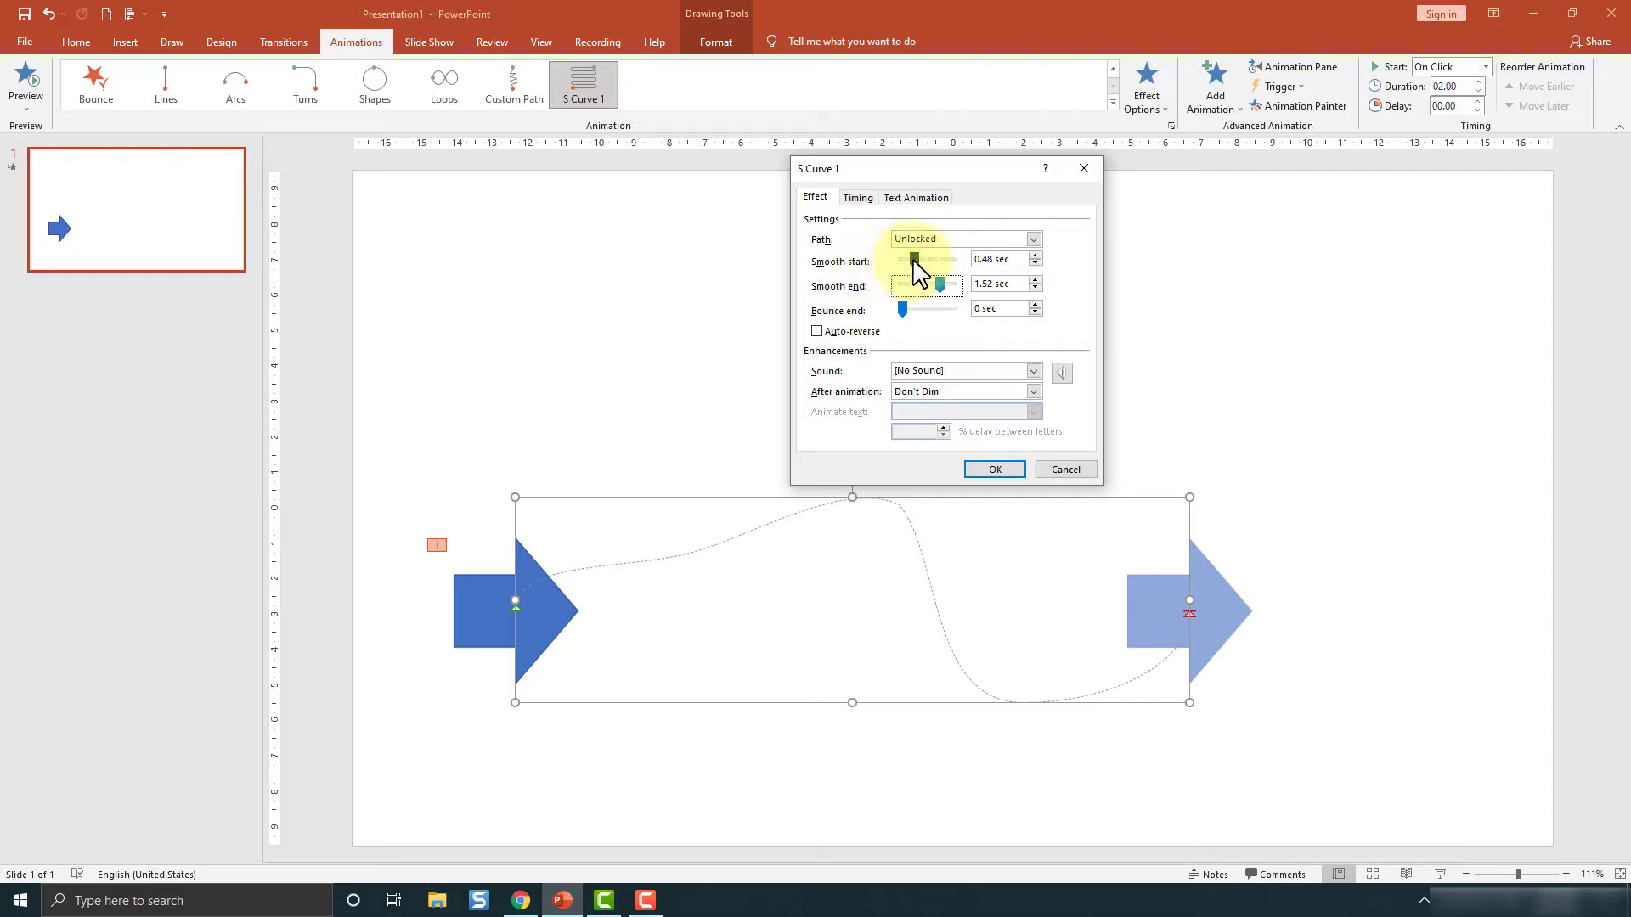
Step: Set Smooth start 1.44 sec, Smooth end 0 and Bounce end 1.1 sec, then confirm
mouse_move(940, 285)
mouse_down()
mouse_move(918, 286)
mouse_move(934, 262)
mouse_up()
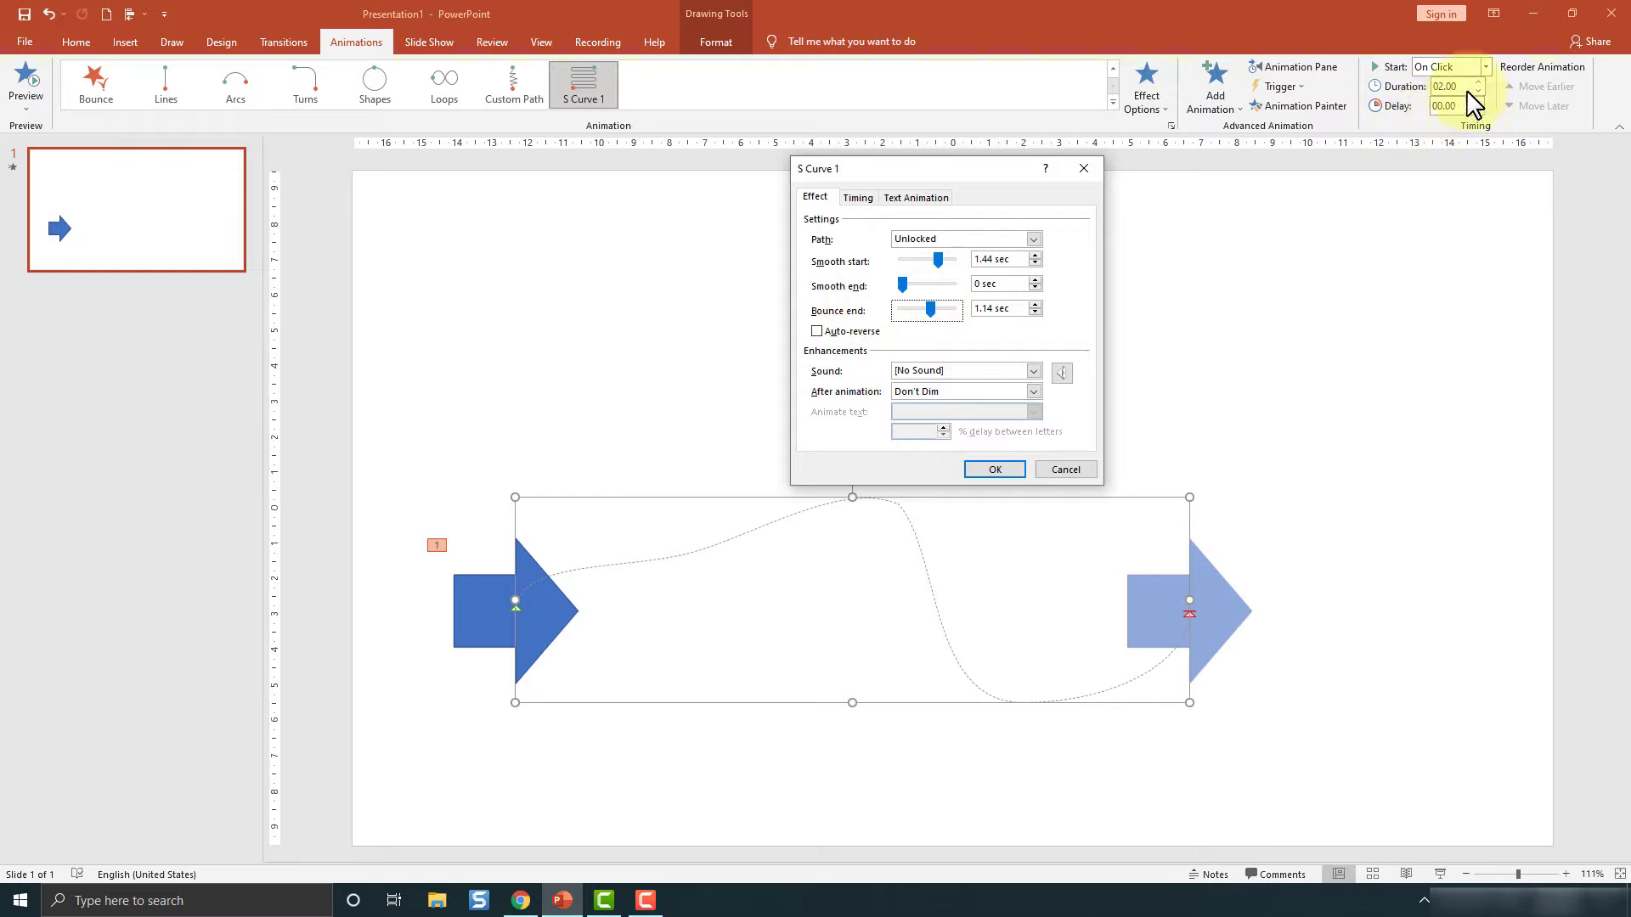
mouse_move(930, 308)
mouse_down()
mouse_move(960, 319)
mouse_move(940, 320)
mouse_up()
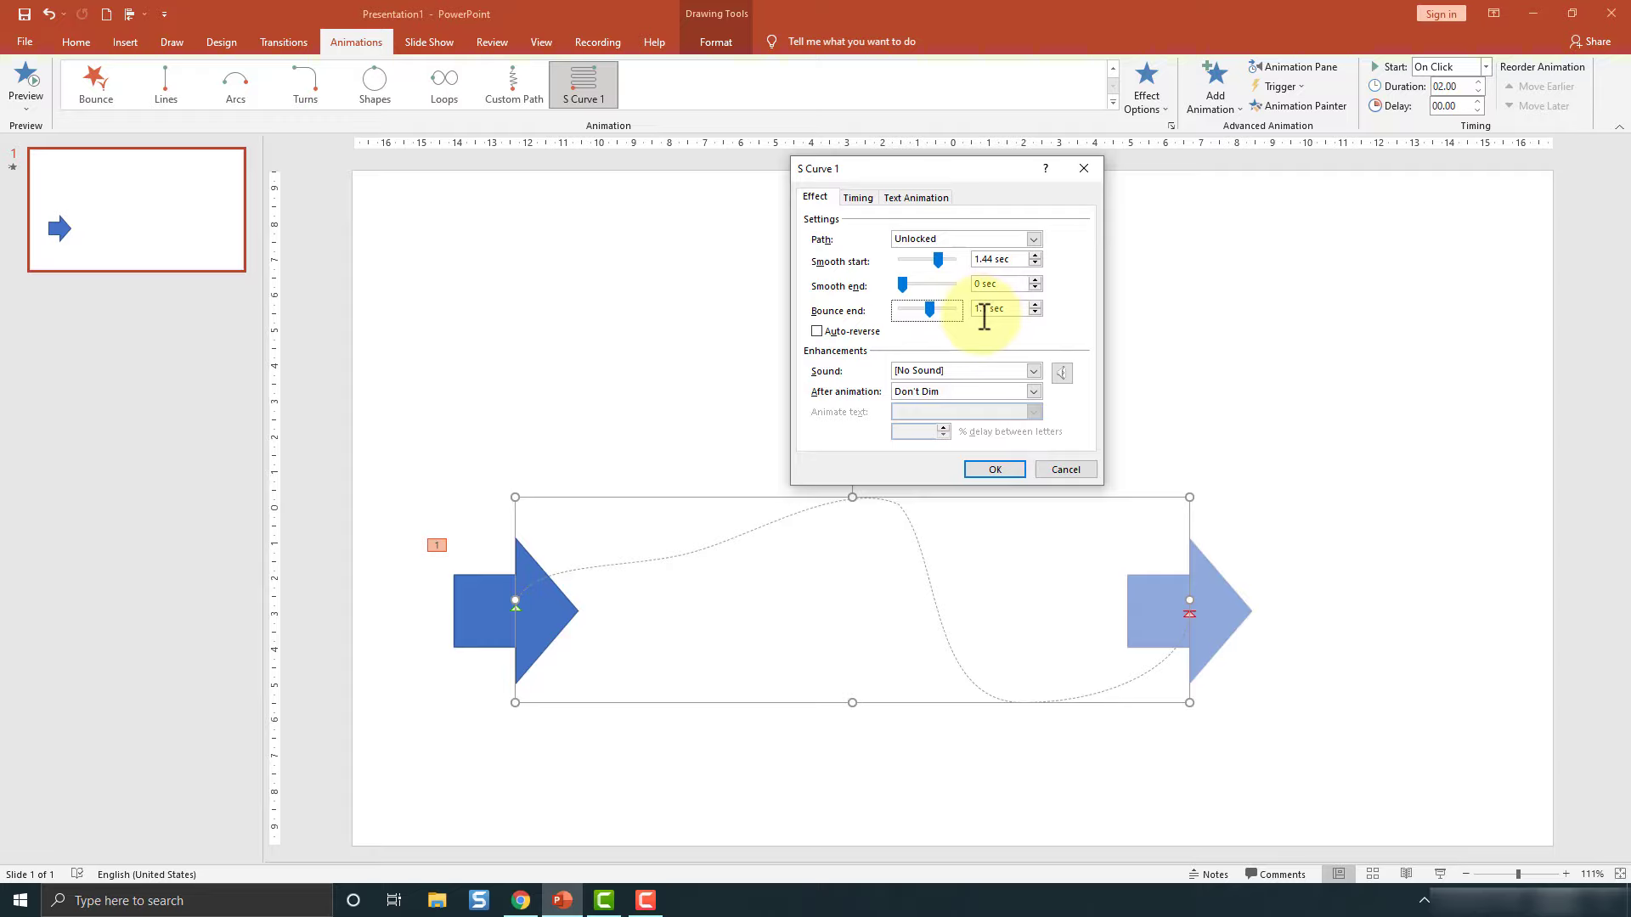
click(994, 472)
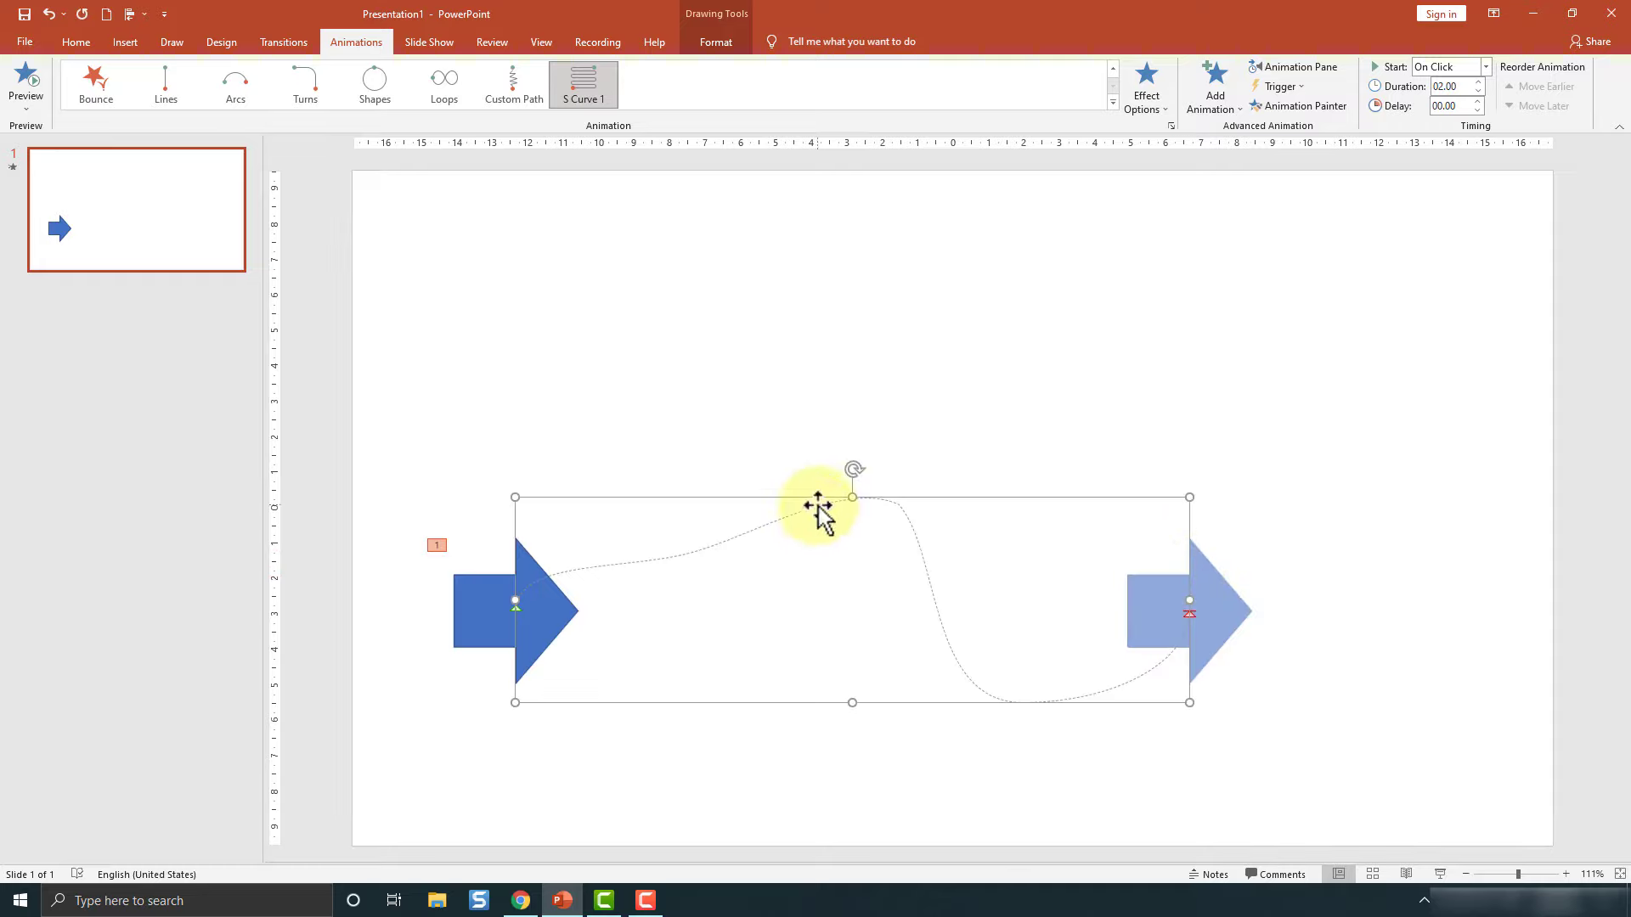
Step: Move the arrow and its S-curve path to the upper left, then Ctrl+drag a duplicate lower down
drag(818, 509, 807, 292)
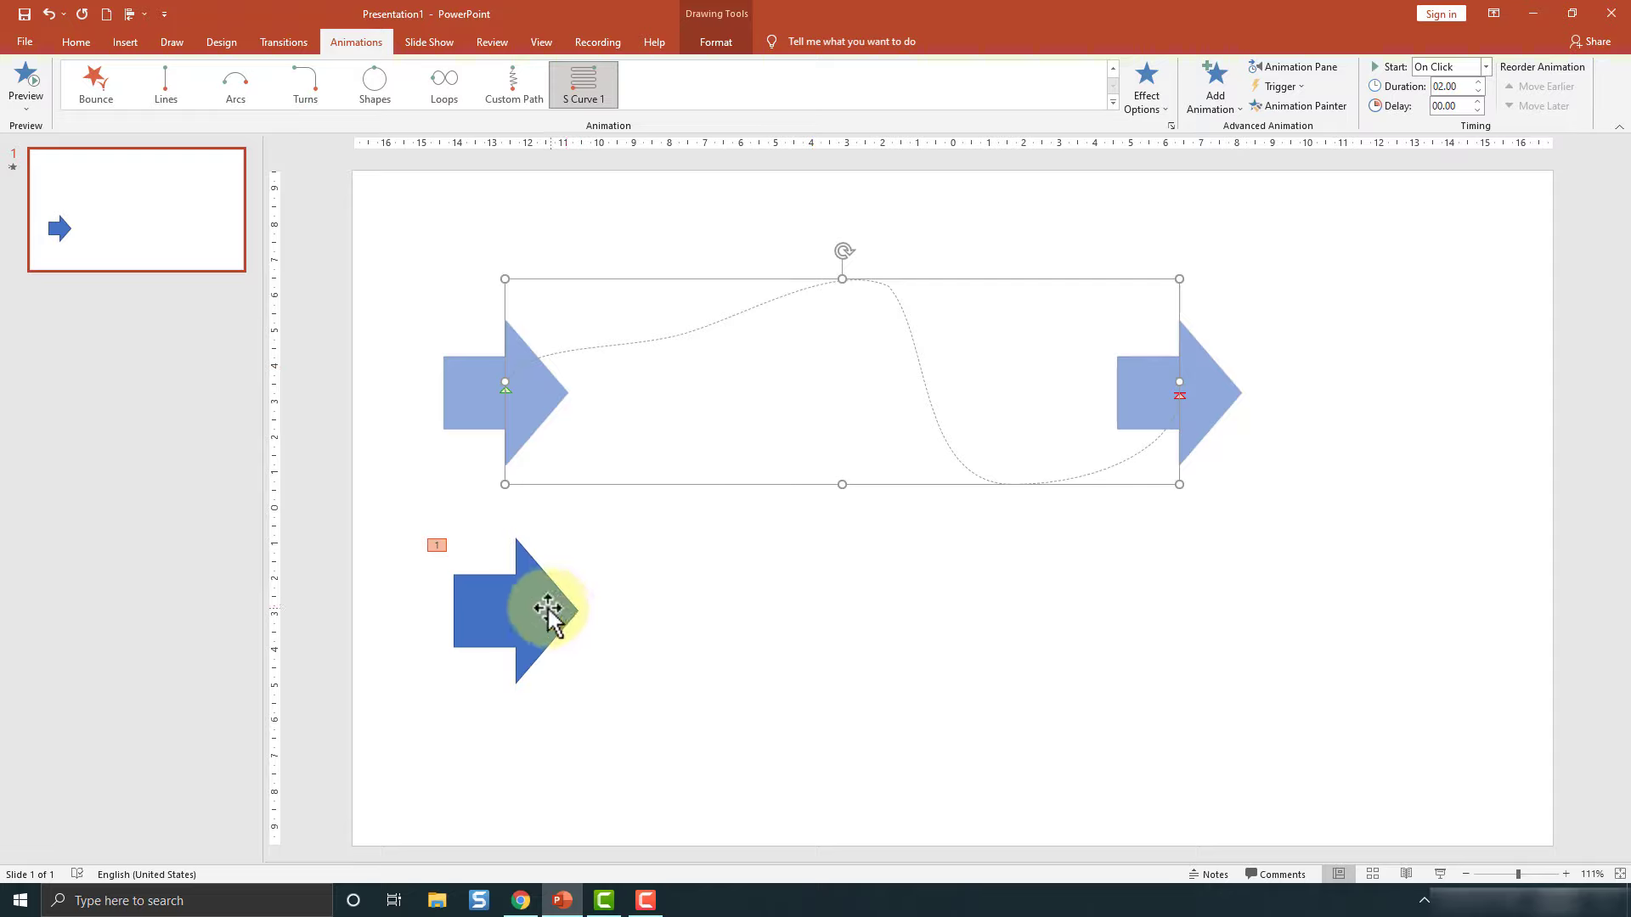
mouse_move(831, 306)
mouse_down()
mouse_move(839, 559)
mouse_move(826, 509)
mouse_up()
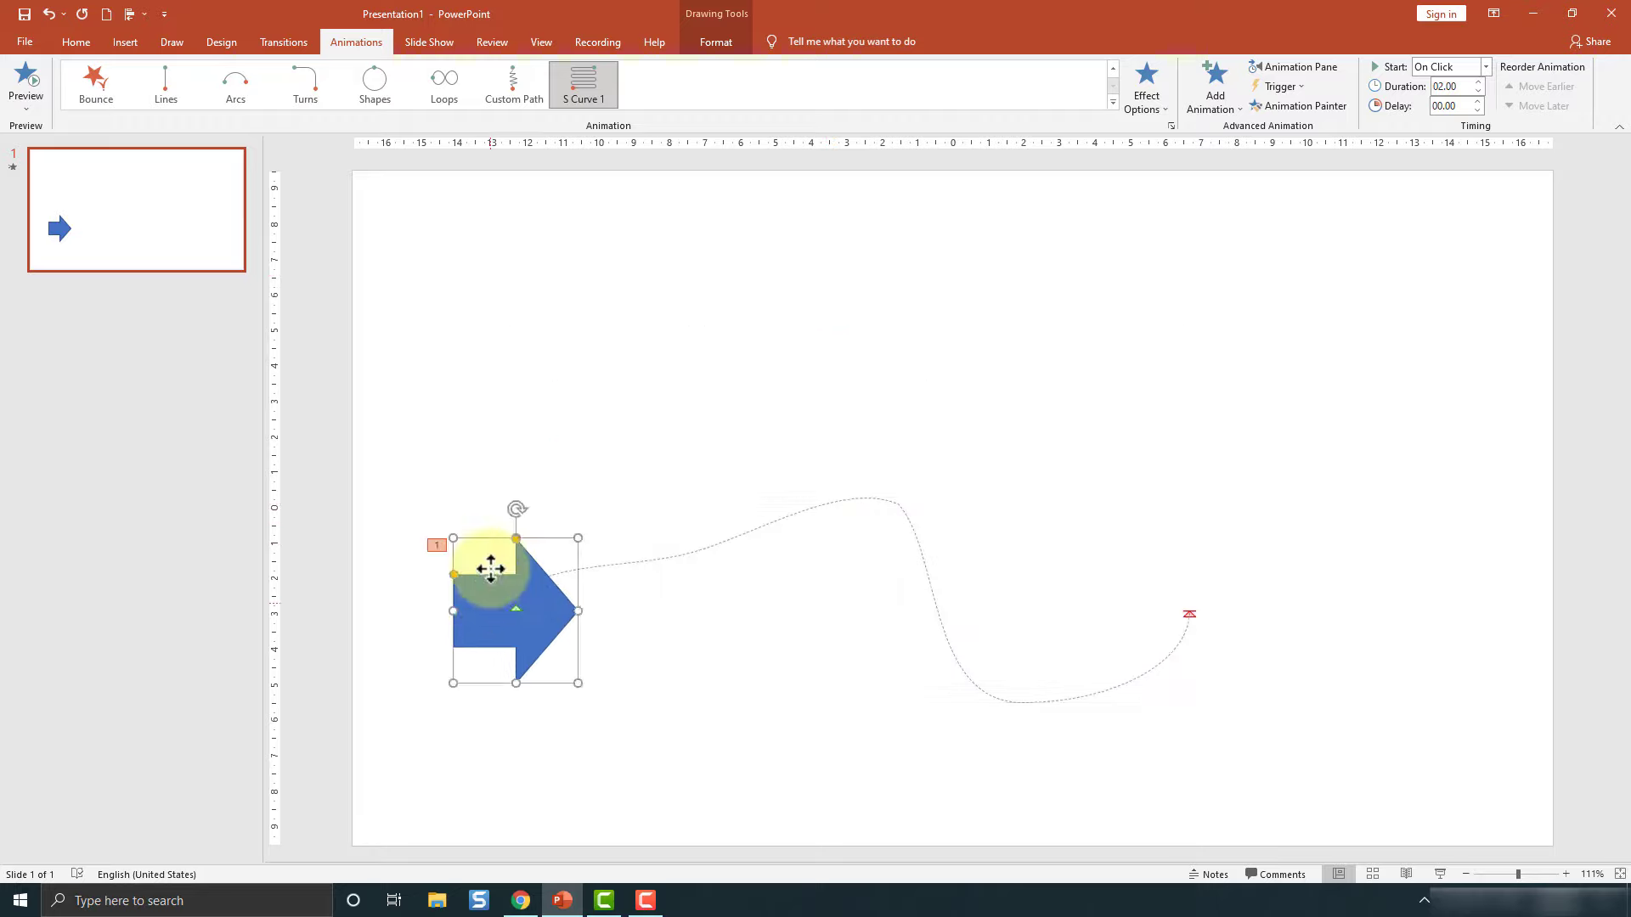
mouse_move(538, 607)
mouse_down()
mouse_move(493, 329)
mouse_move(513, 309)
mouse_up()
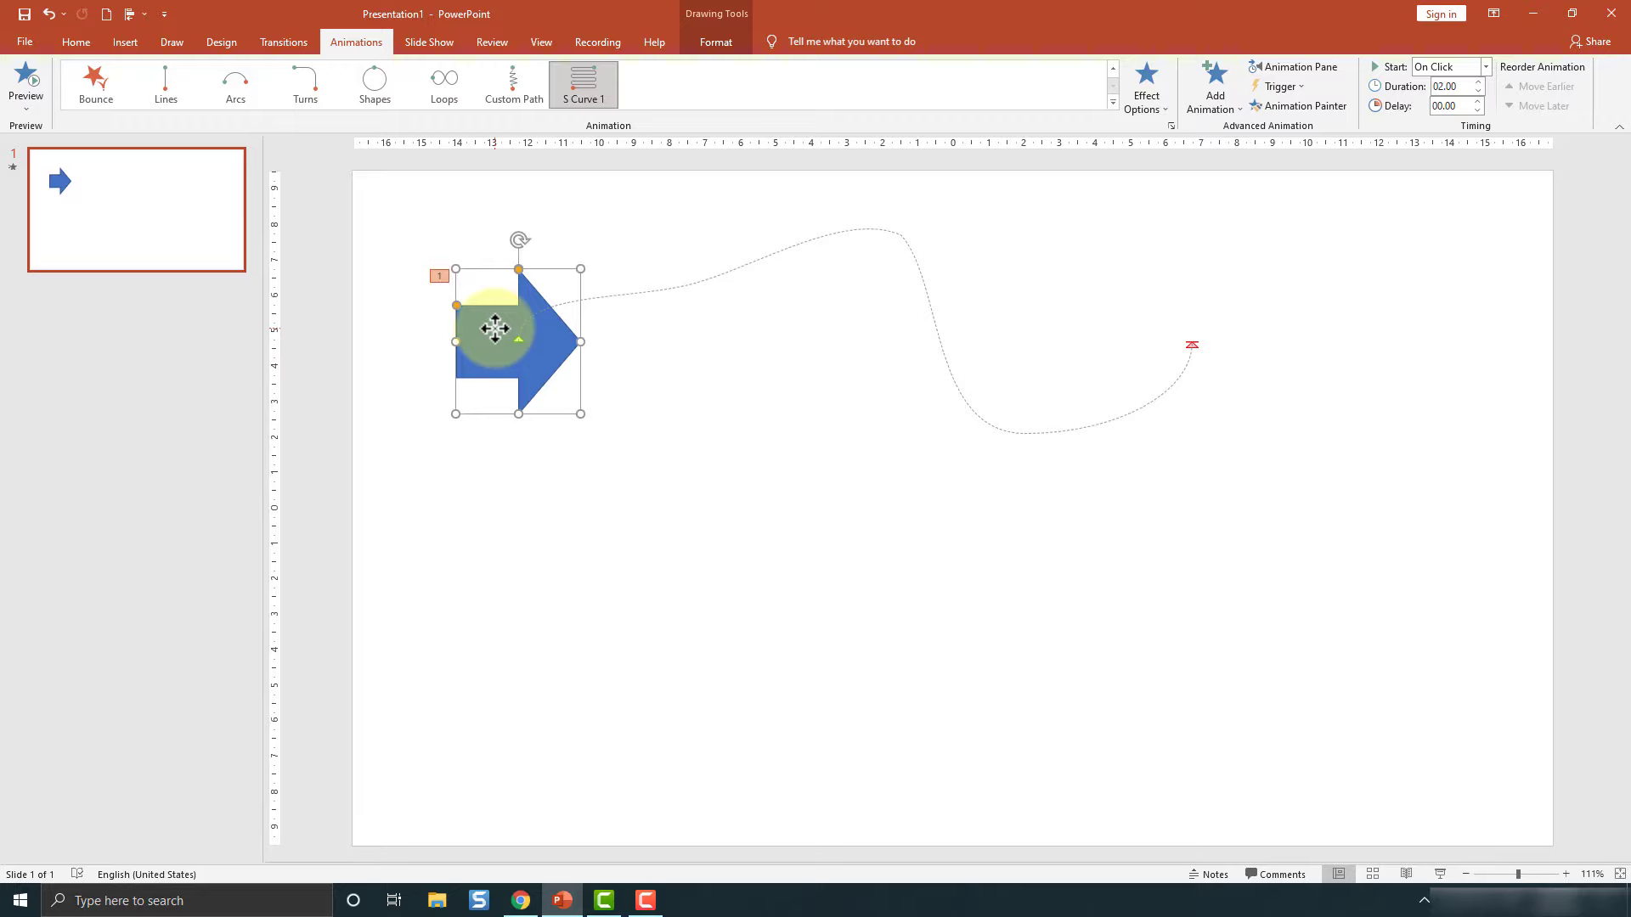
drag(495, 328, 509, 575)
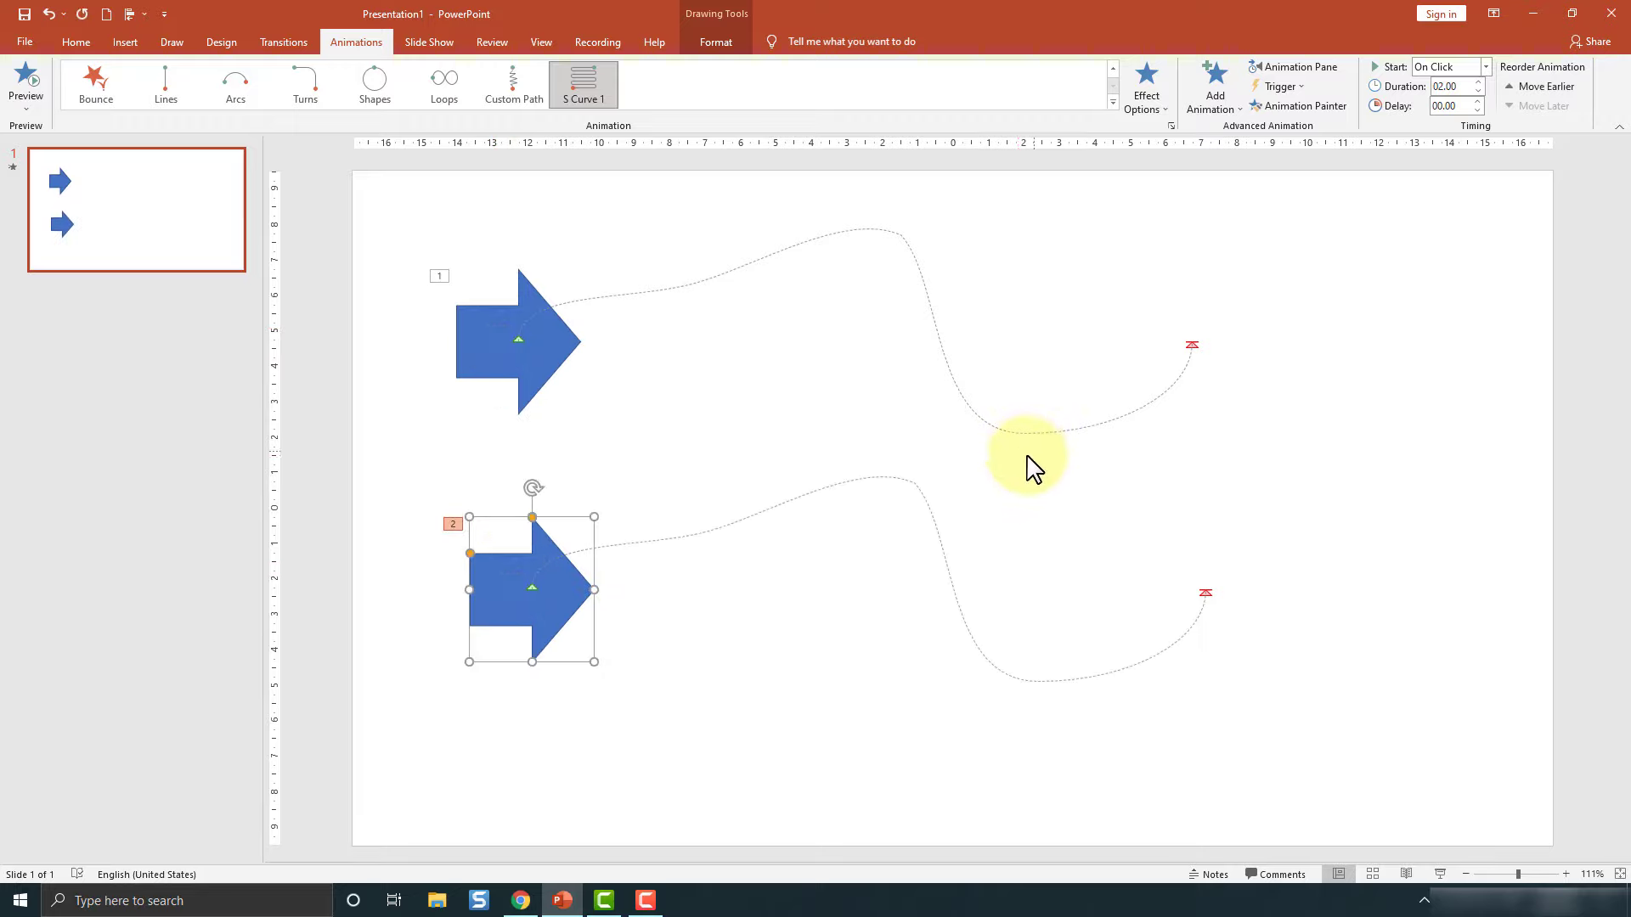
click(878, 480)
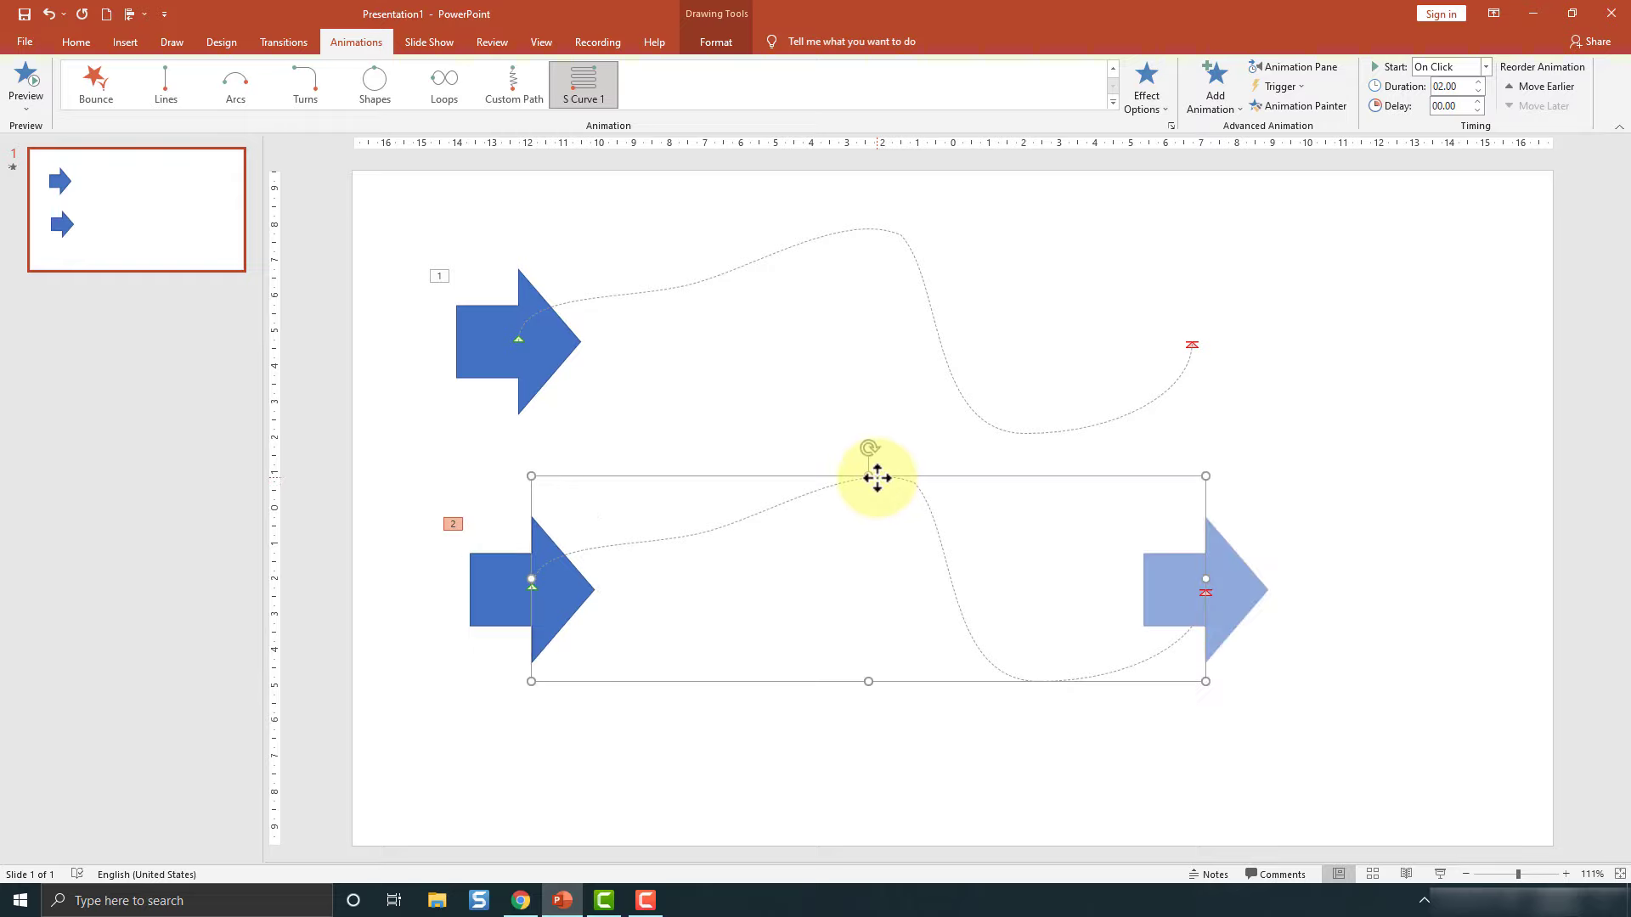
Step: Give the lower arrow's S Curve 1 effect 0.94 sec smooth start, 0.82 sec smooth end, no bounce
click(1171, 125)
drag(941, 260, 924, 285)
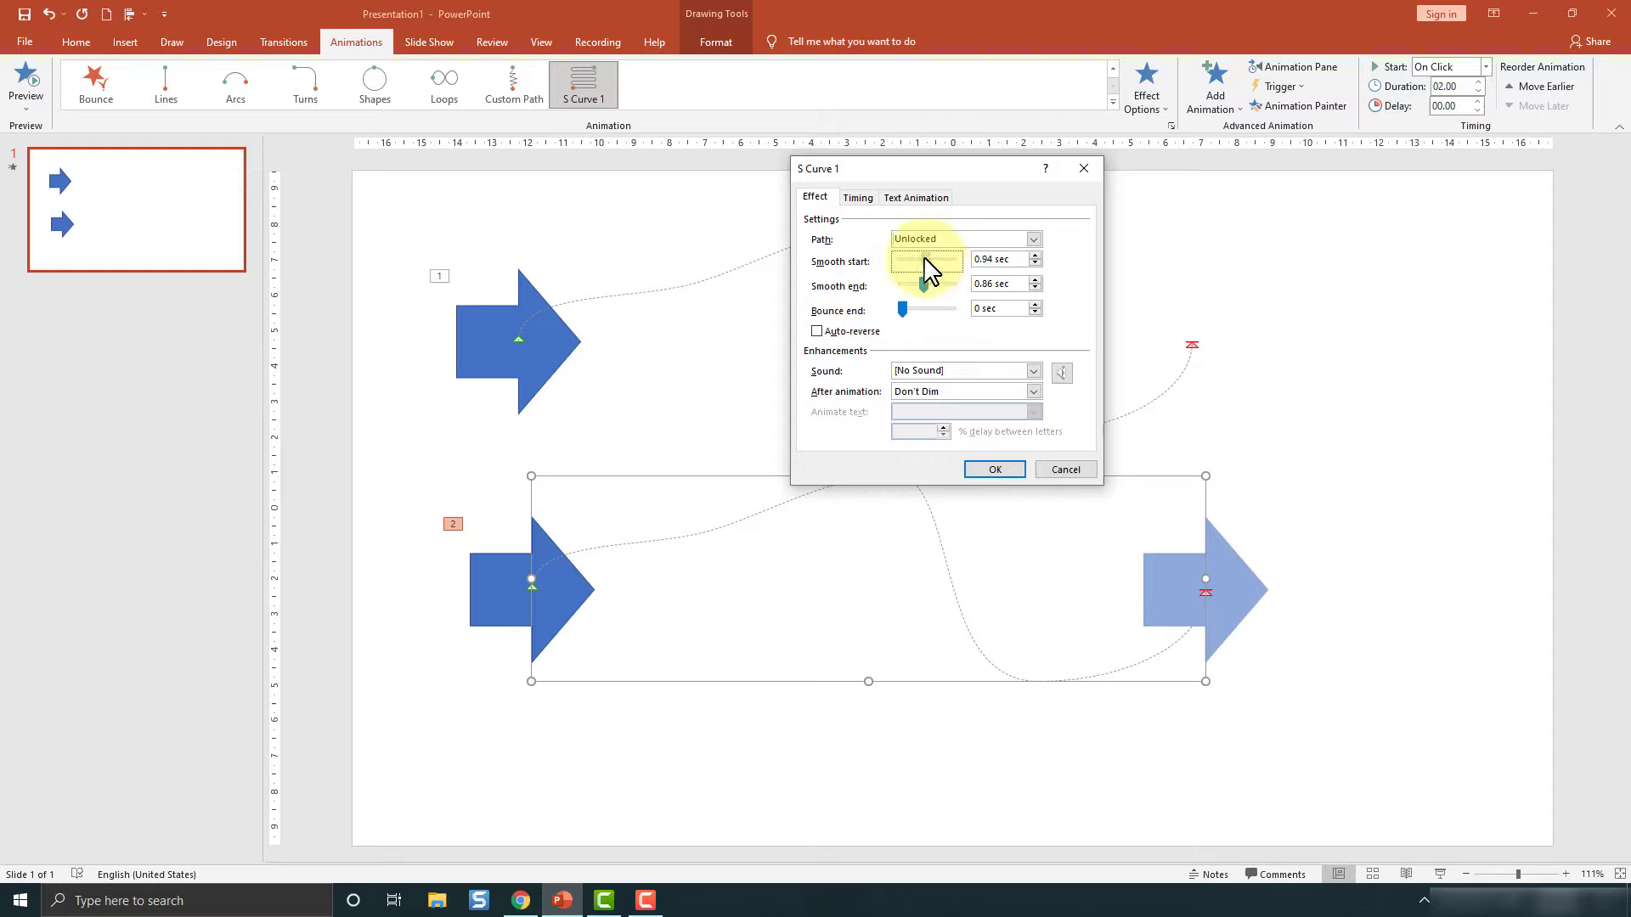
drag(922, 282, 925, 283)
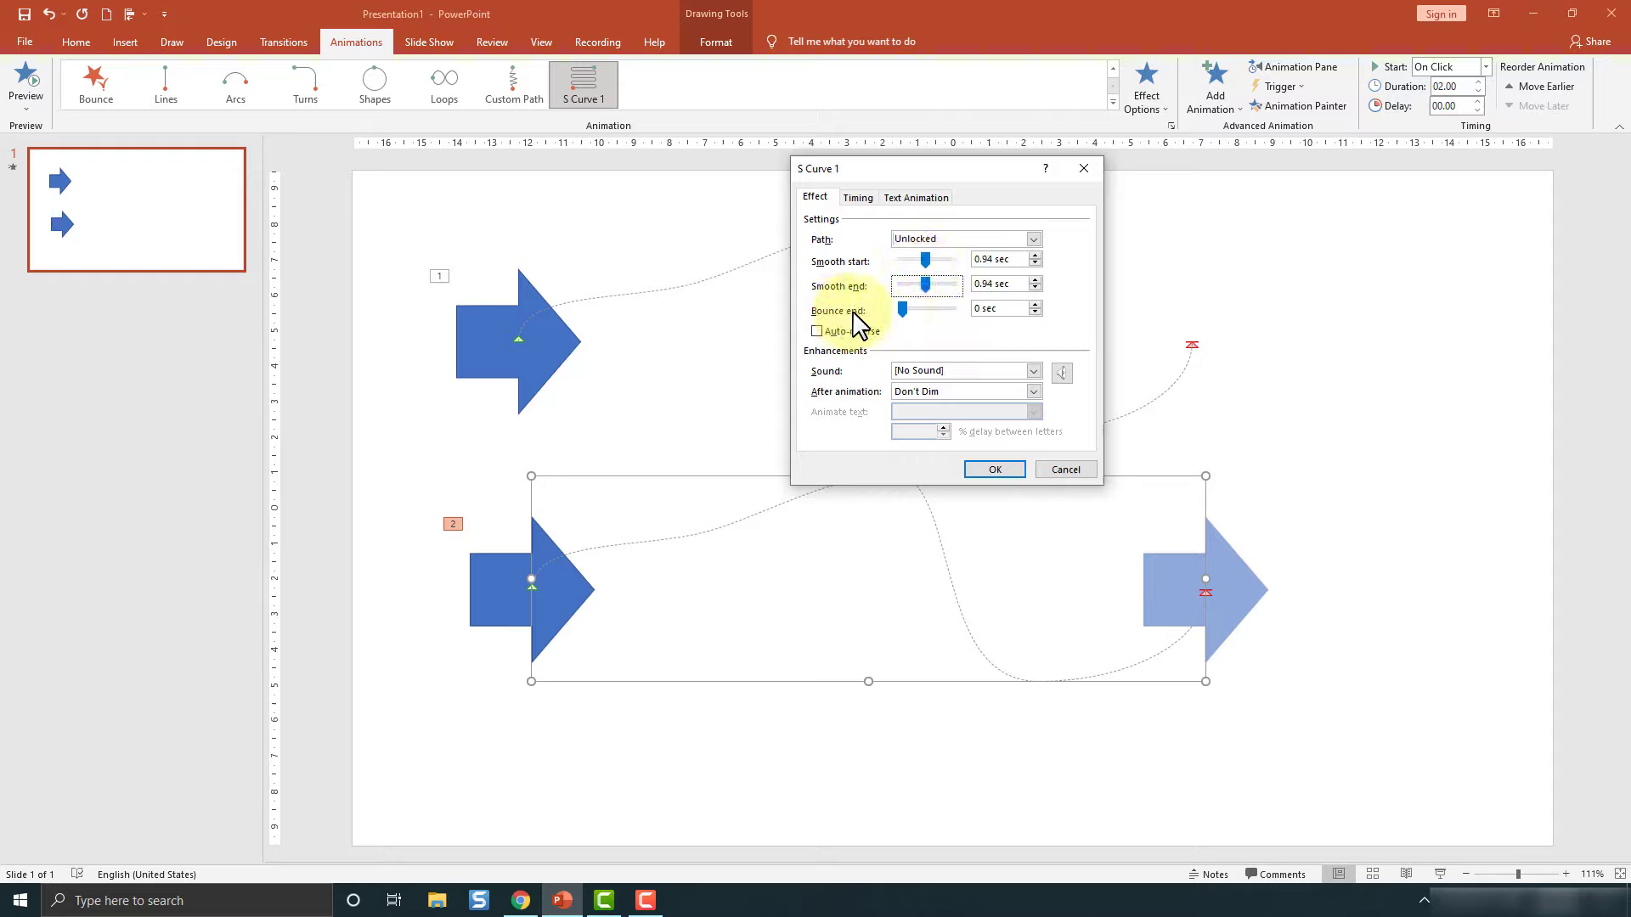
click(906, 308)
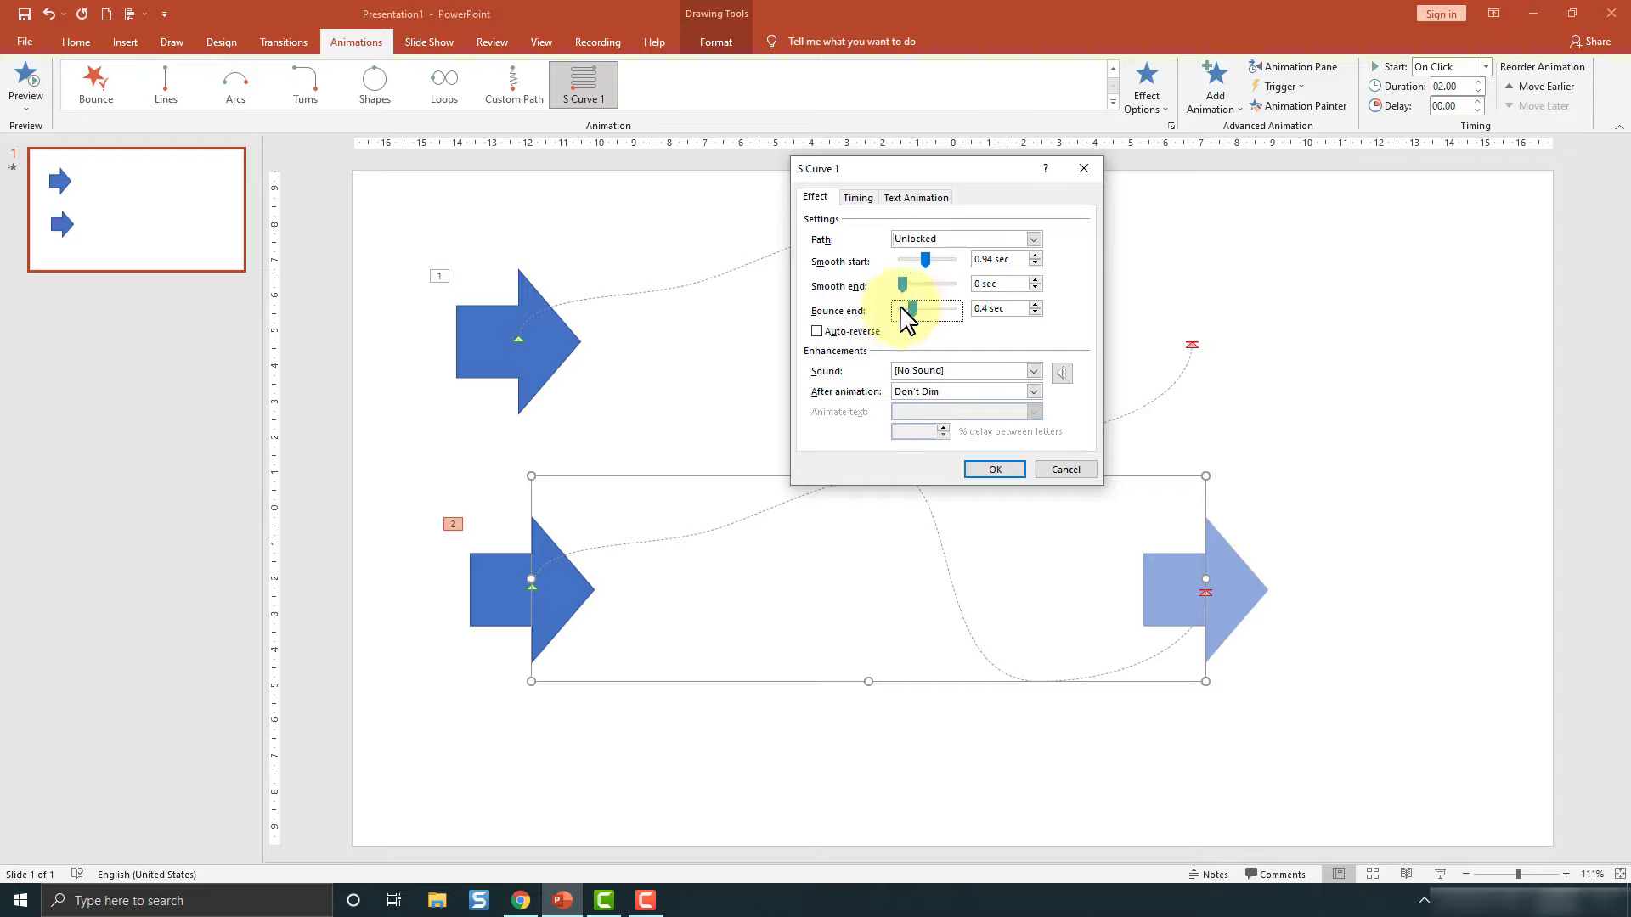
click(914, 284)
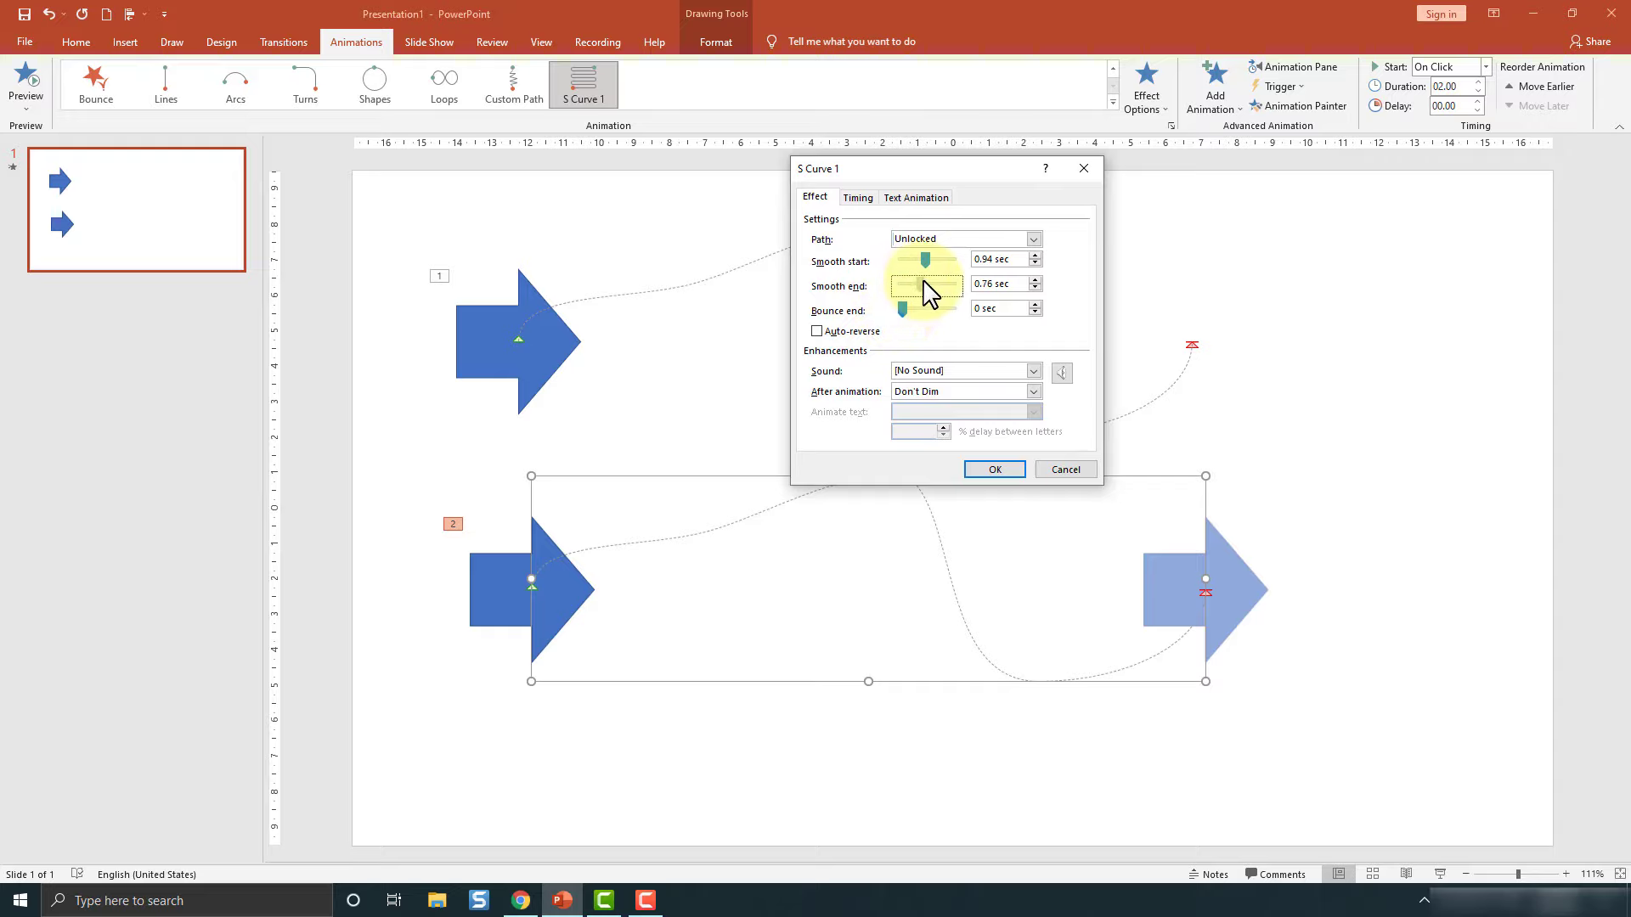
click(997, 470)
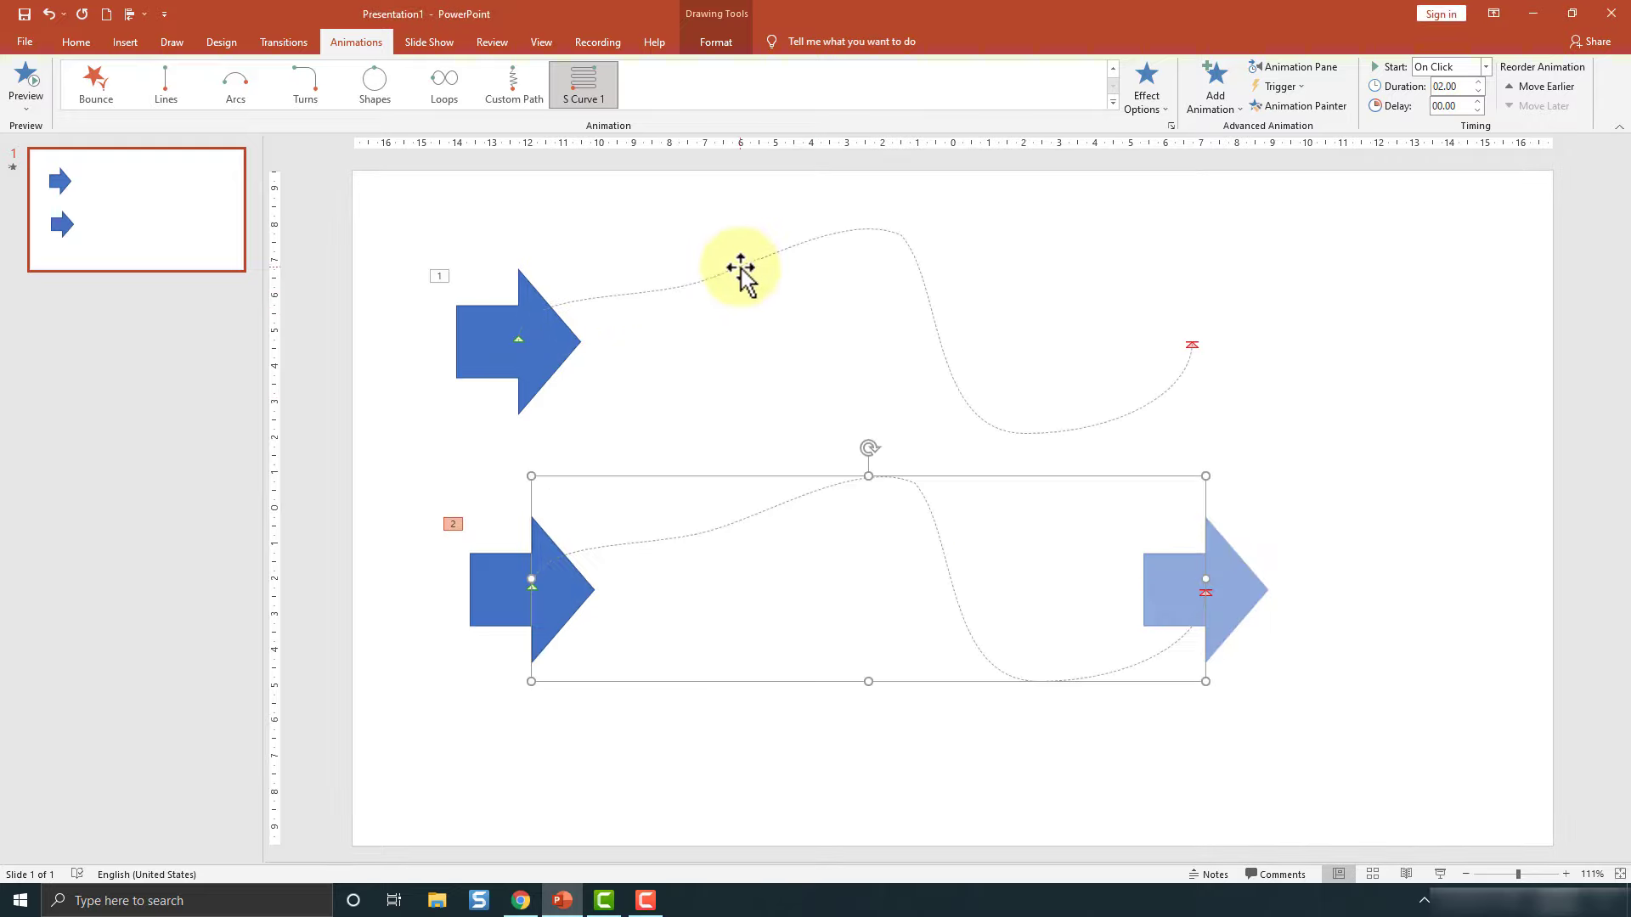
click(741, 269)
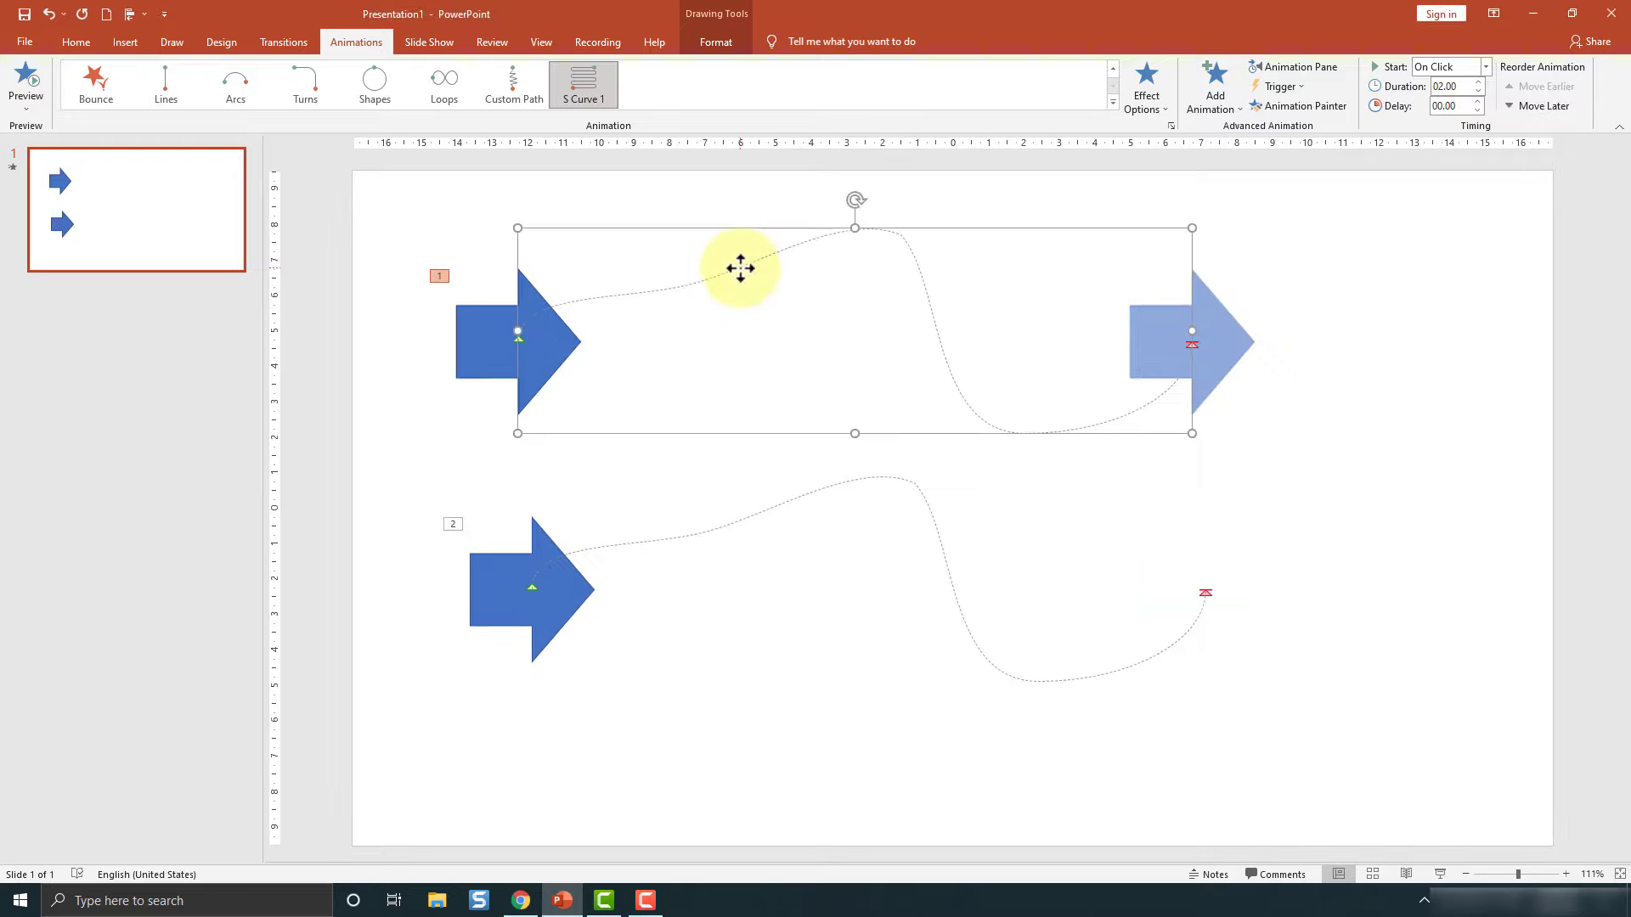
click(1171, 125)
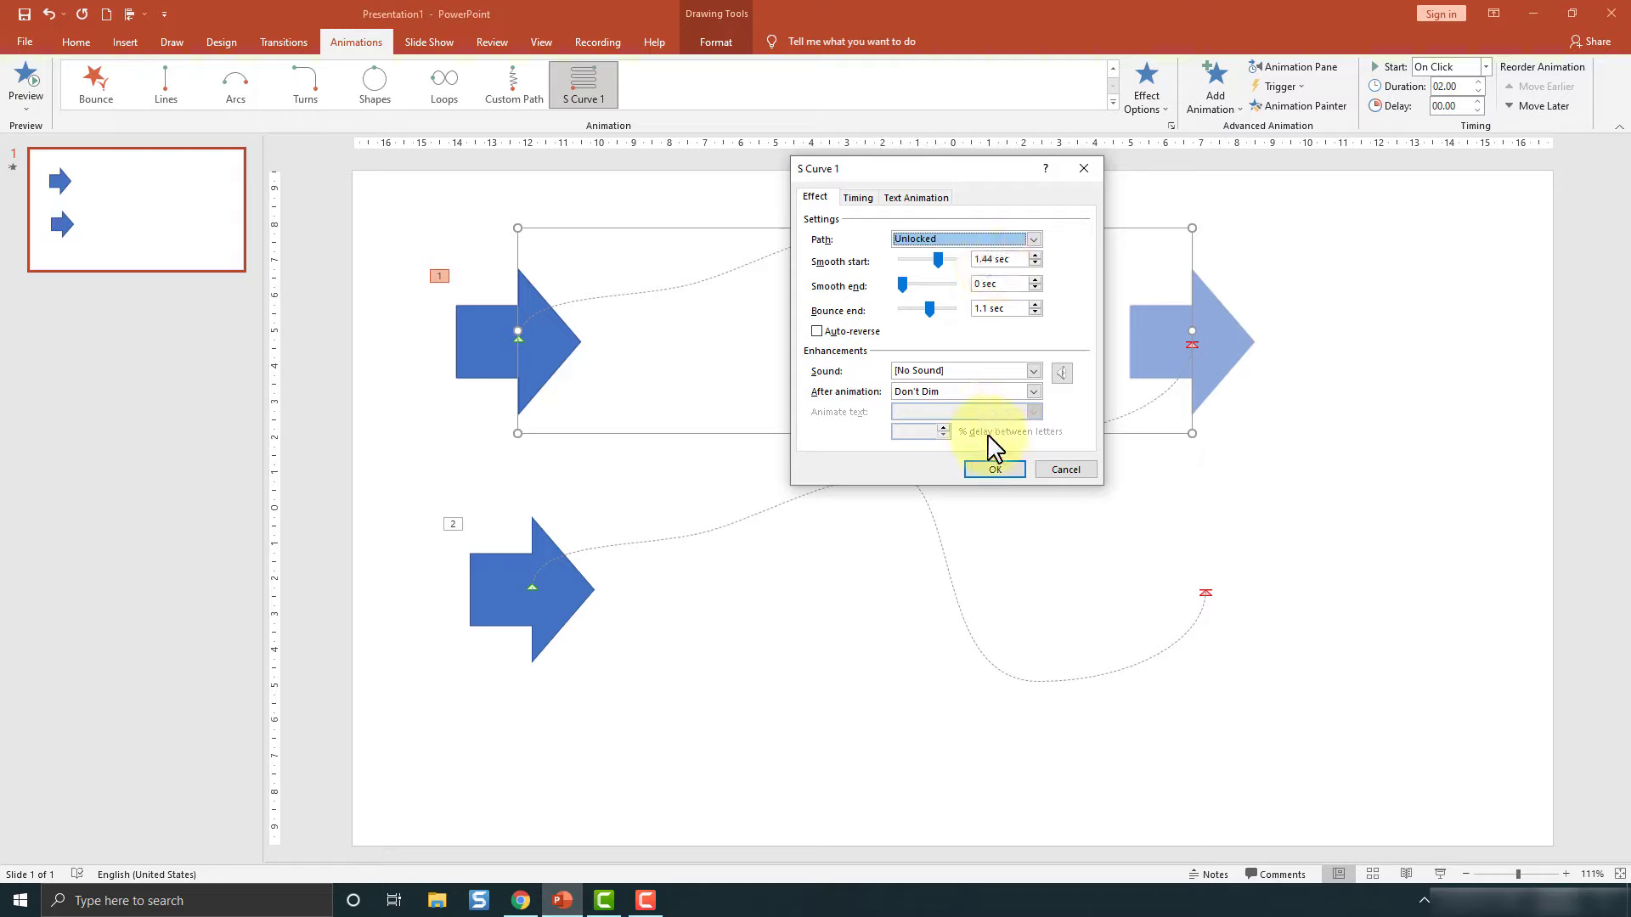
click(998, 469)
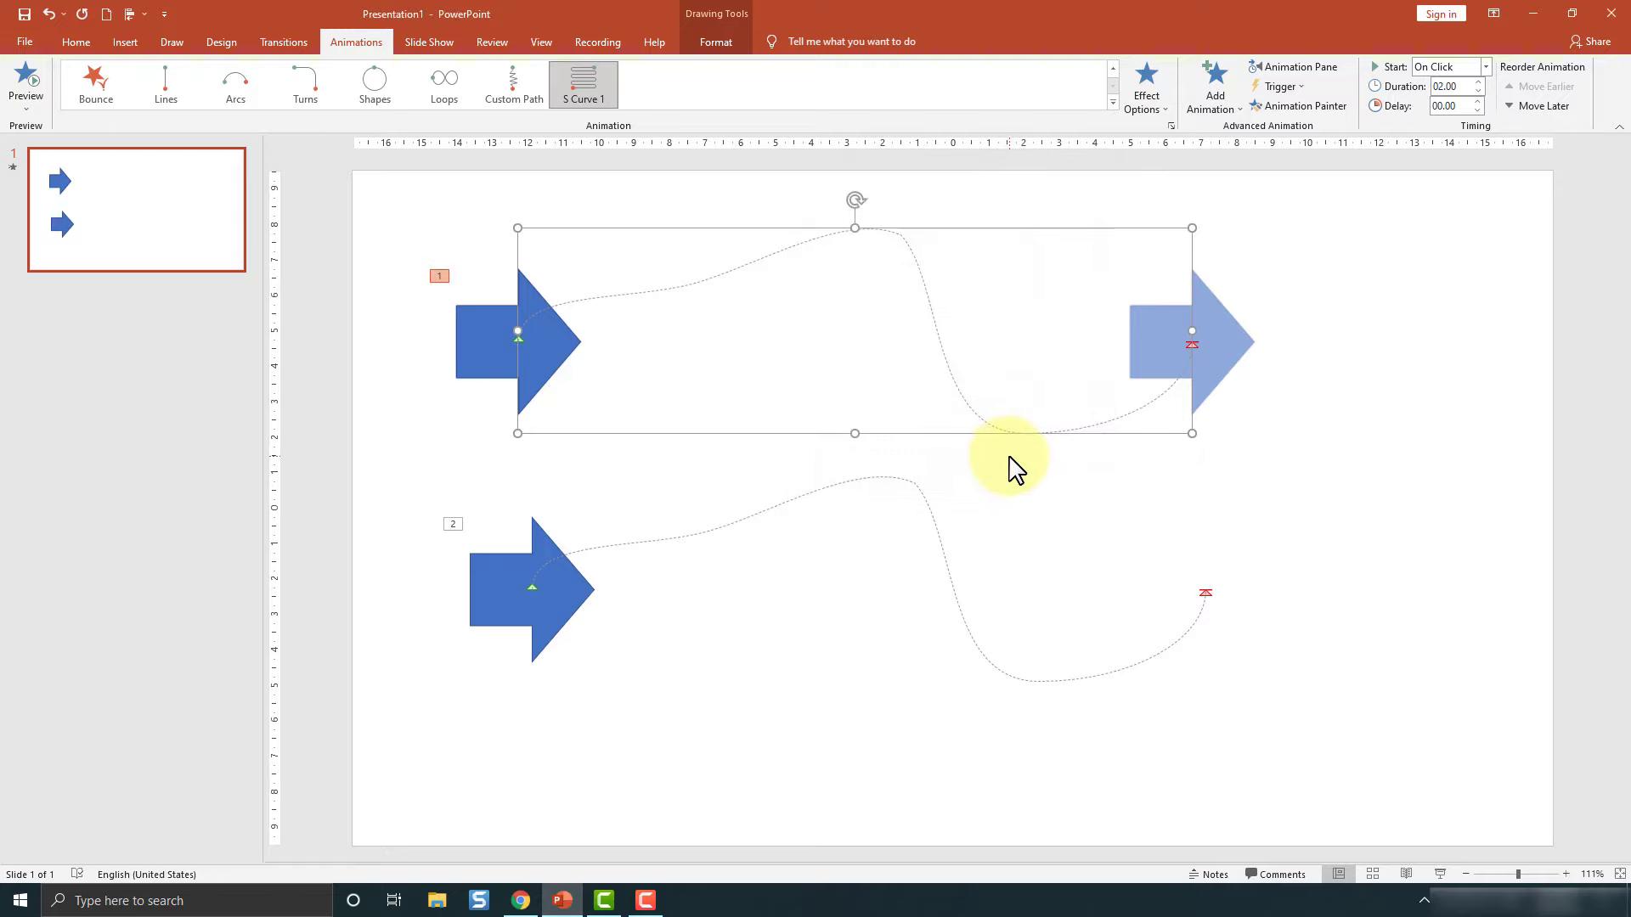
Step: Set Arrow: Right 5's animation to start With Previous, then preview the slide show
click(1301, 68)
click(1442, 230)
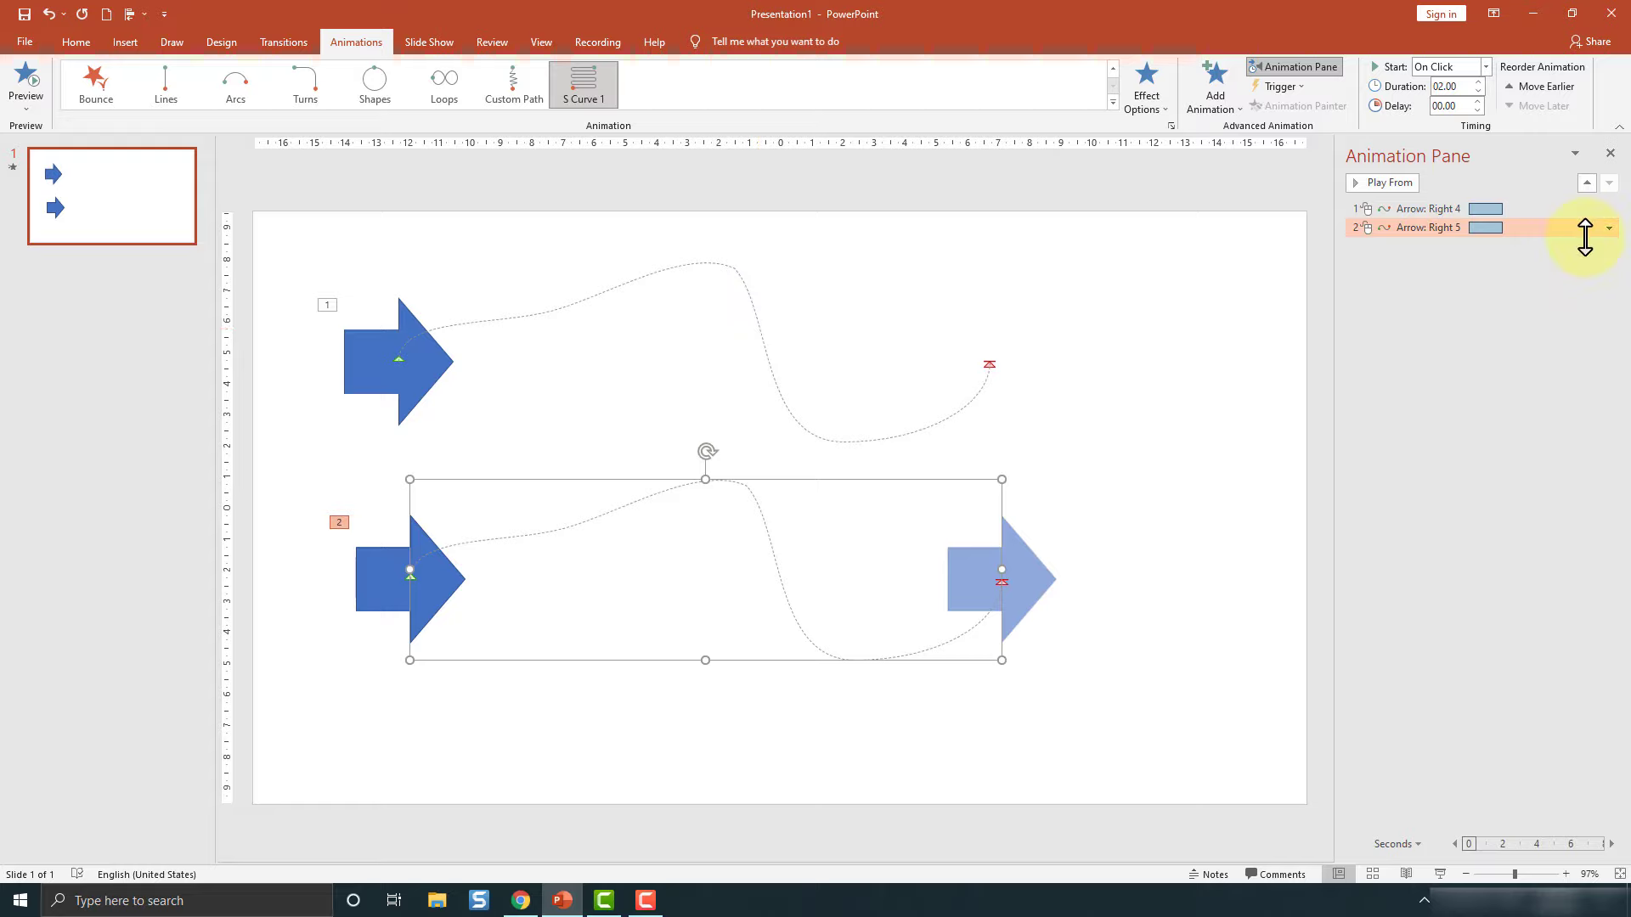
click(1609, 227)
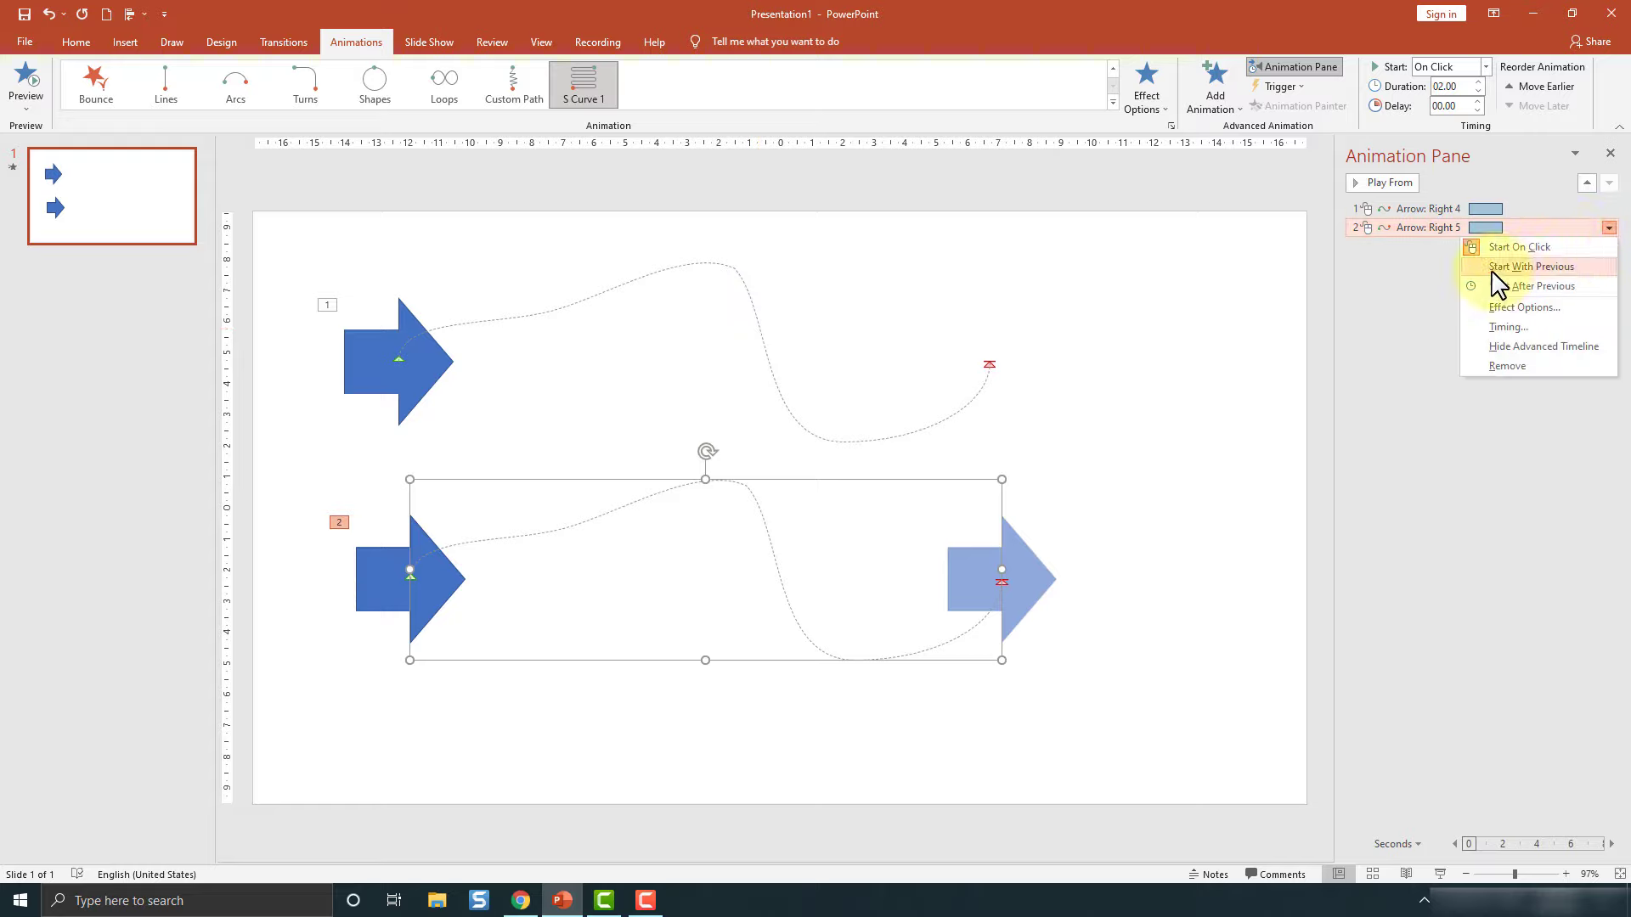
click(1552, 268)
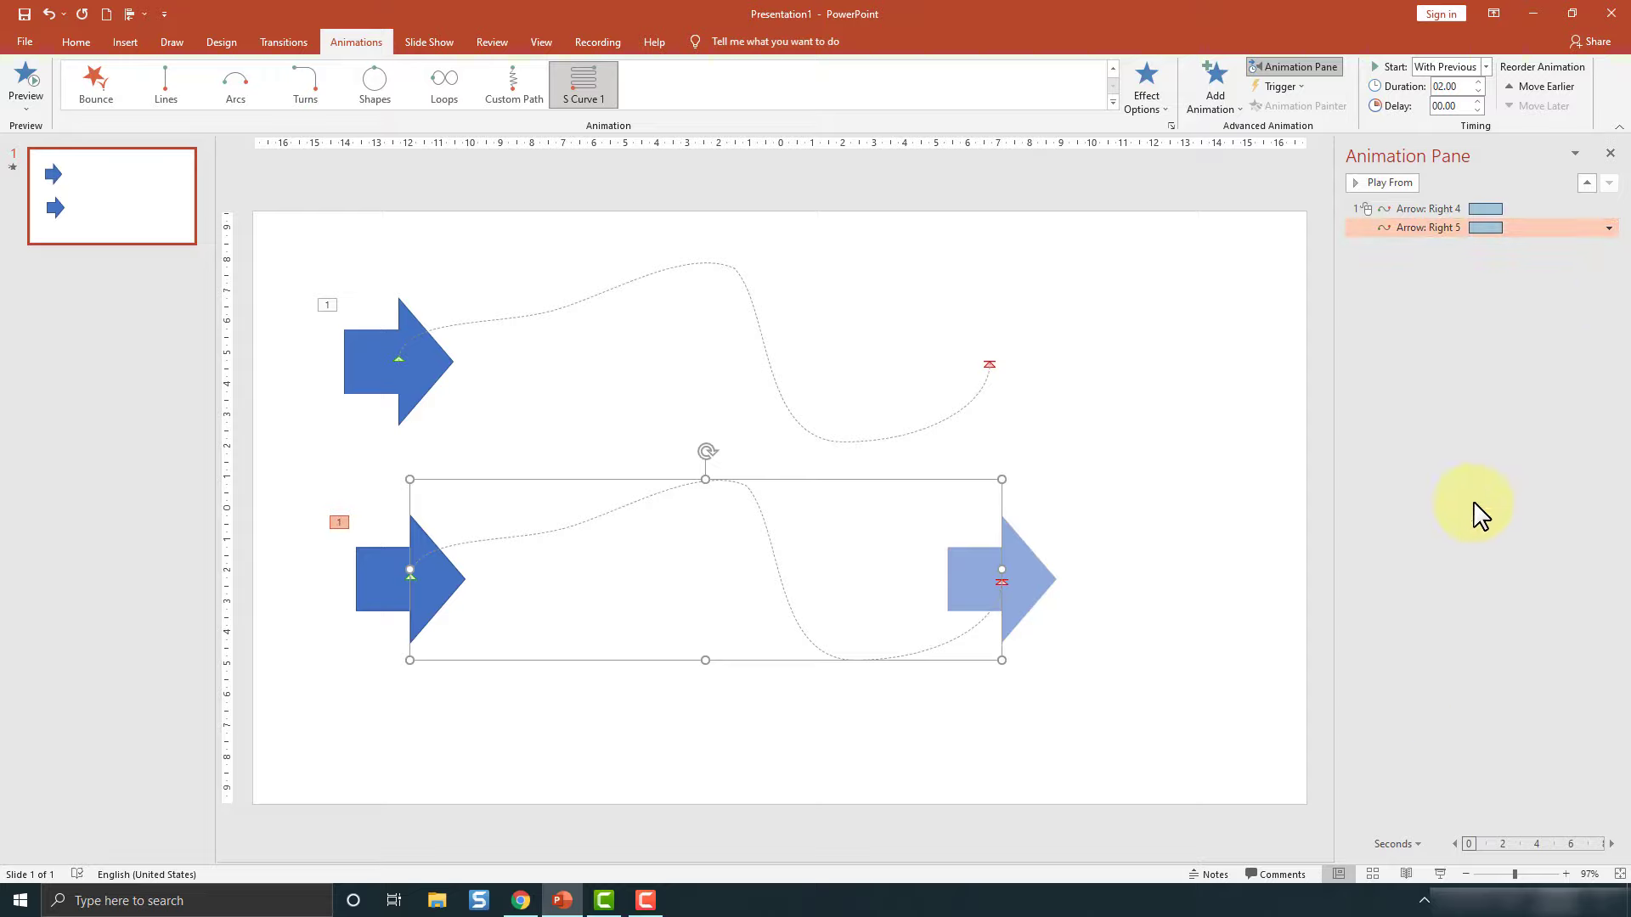
click(1440, 875)
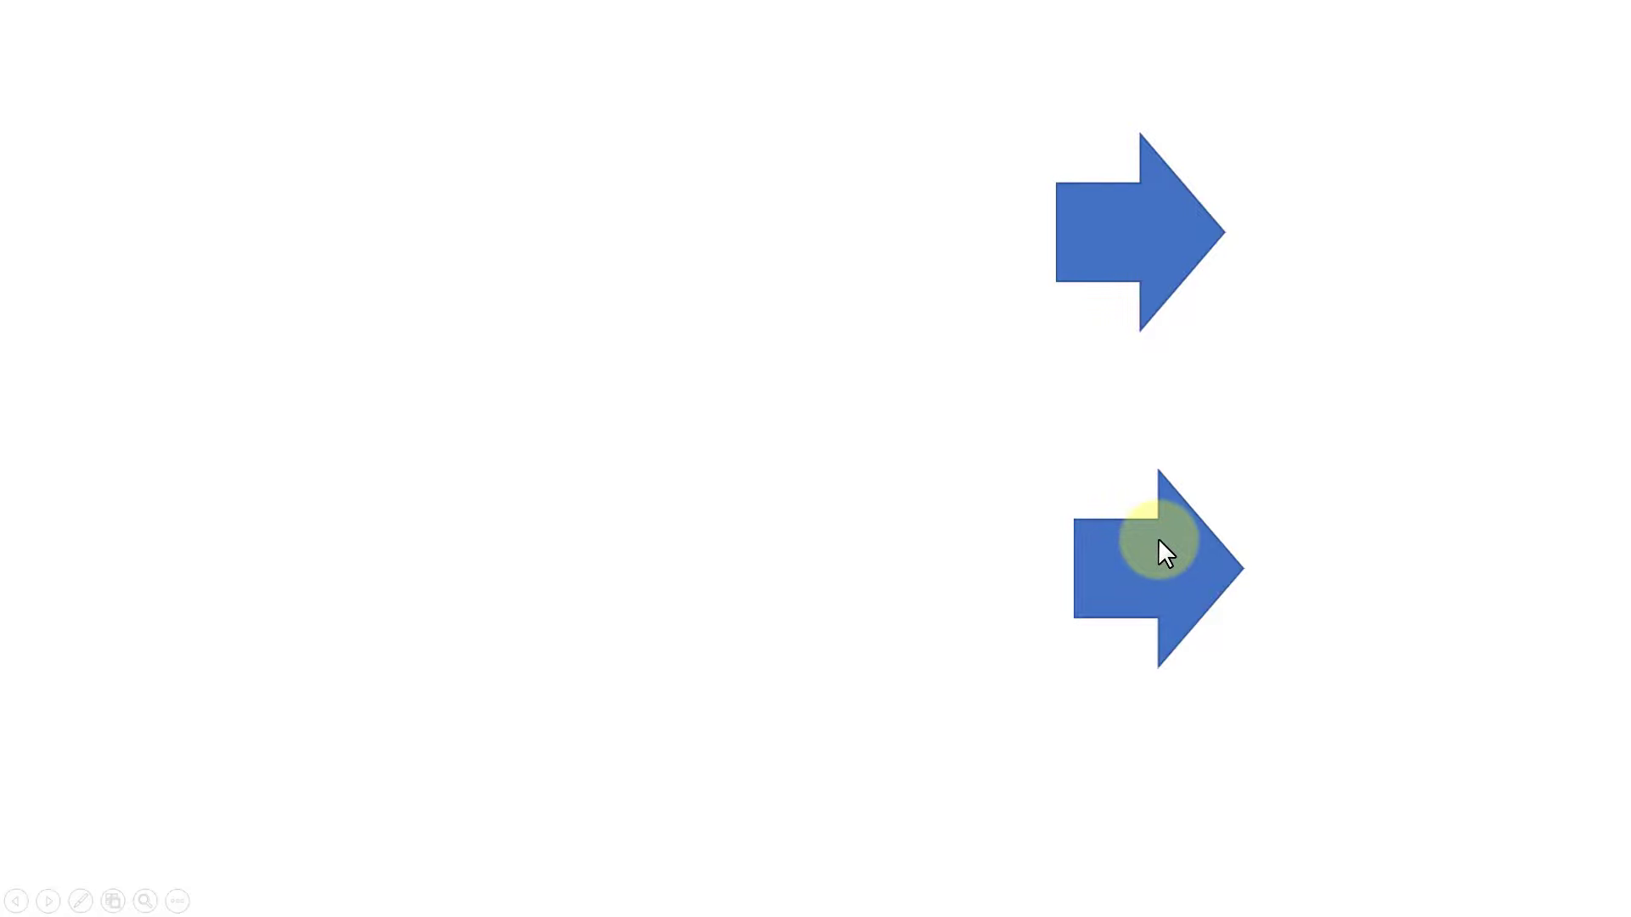
key(Escape)
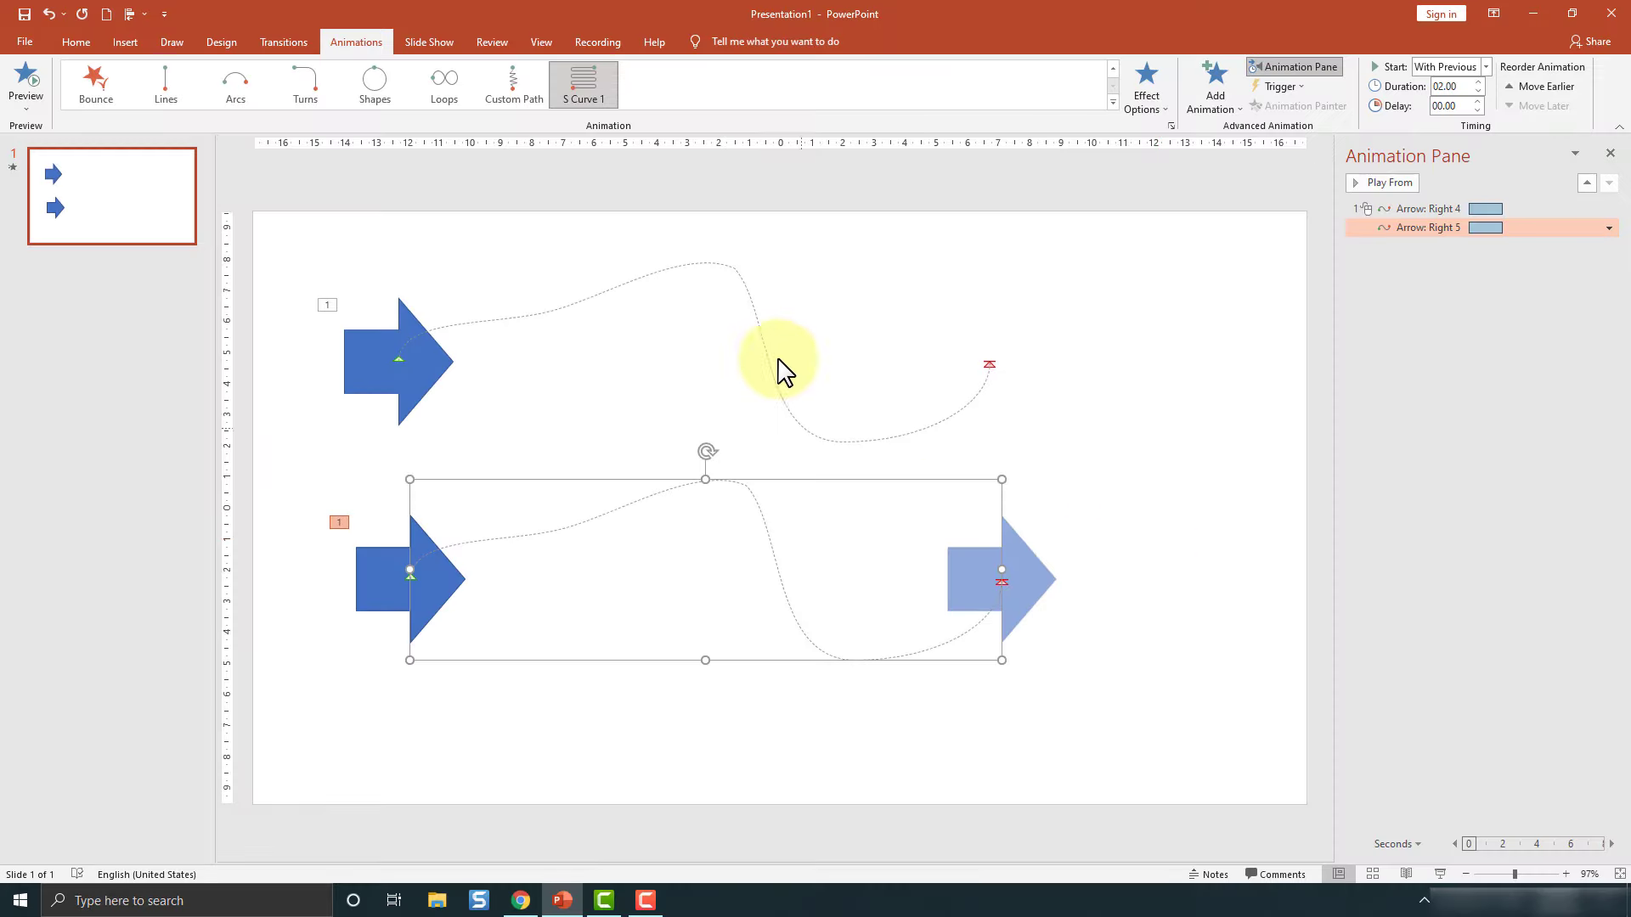
Step: Set both arrows' S-curve paths to a 5-second duration and preview them in a slide show
click(751, 302)
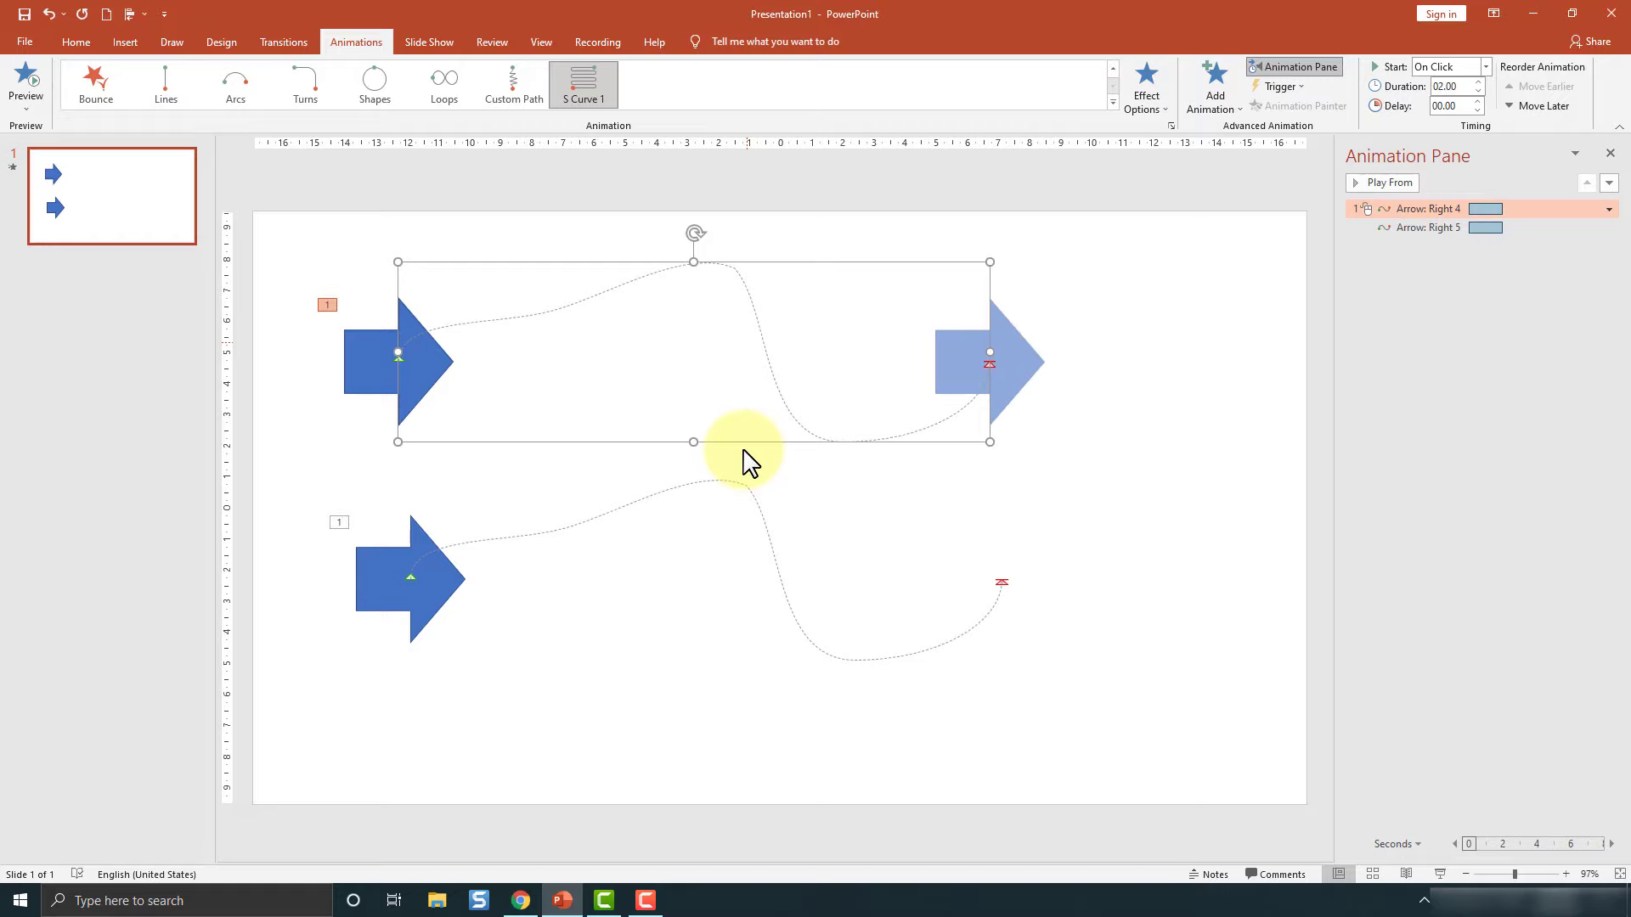
ctrl+click(751, 493)
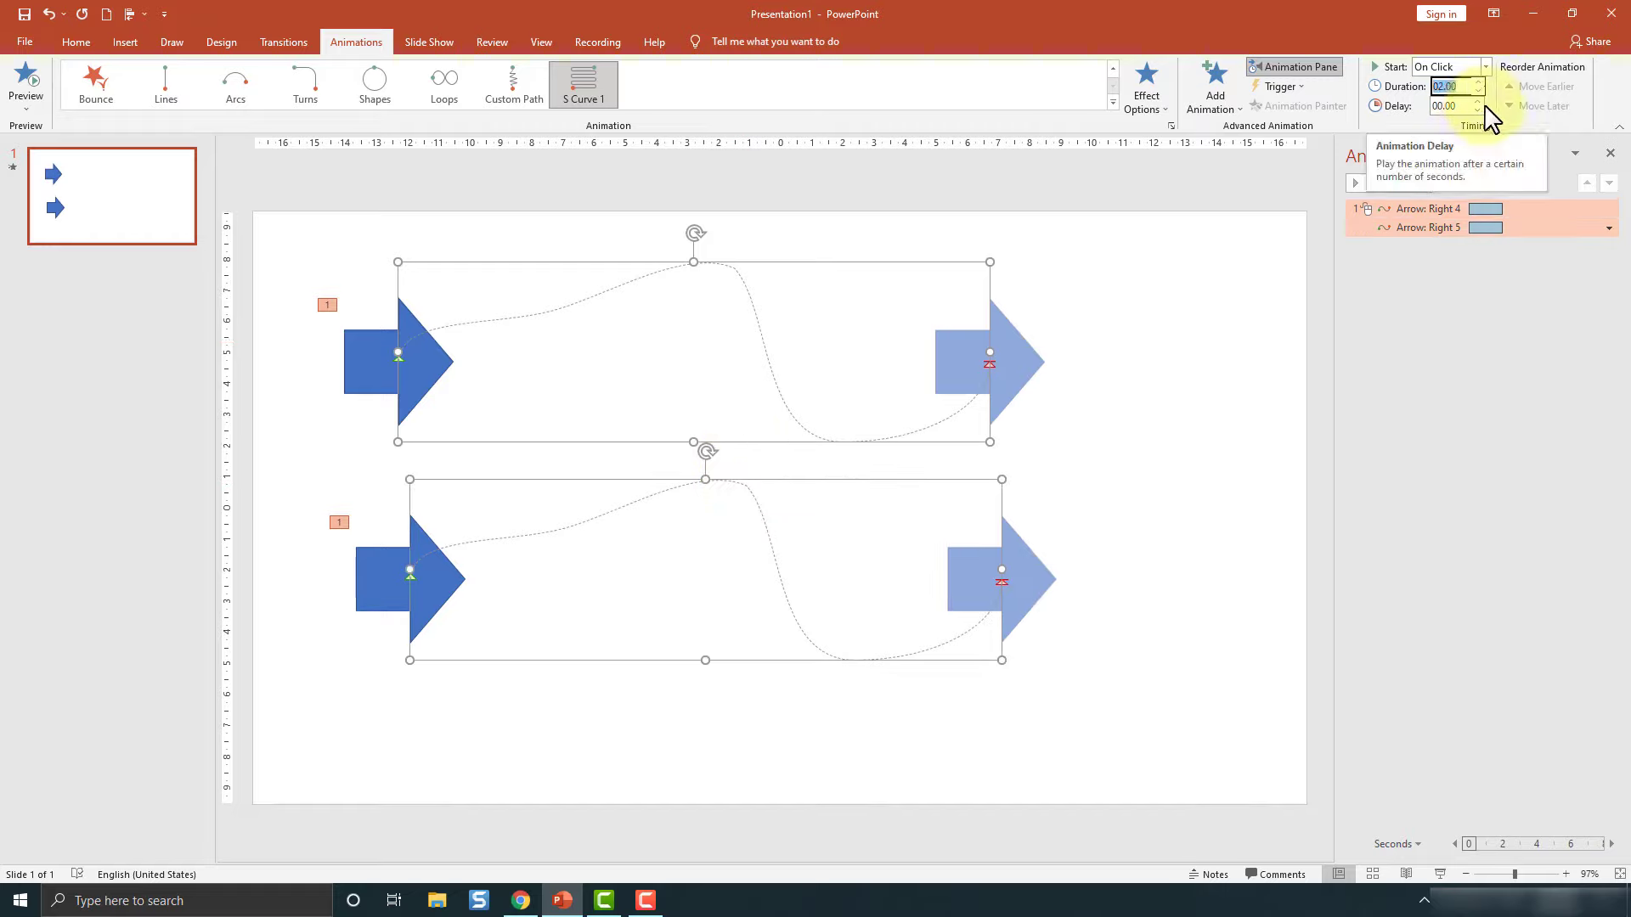
text(5)
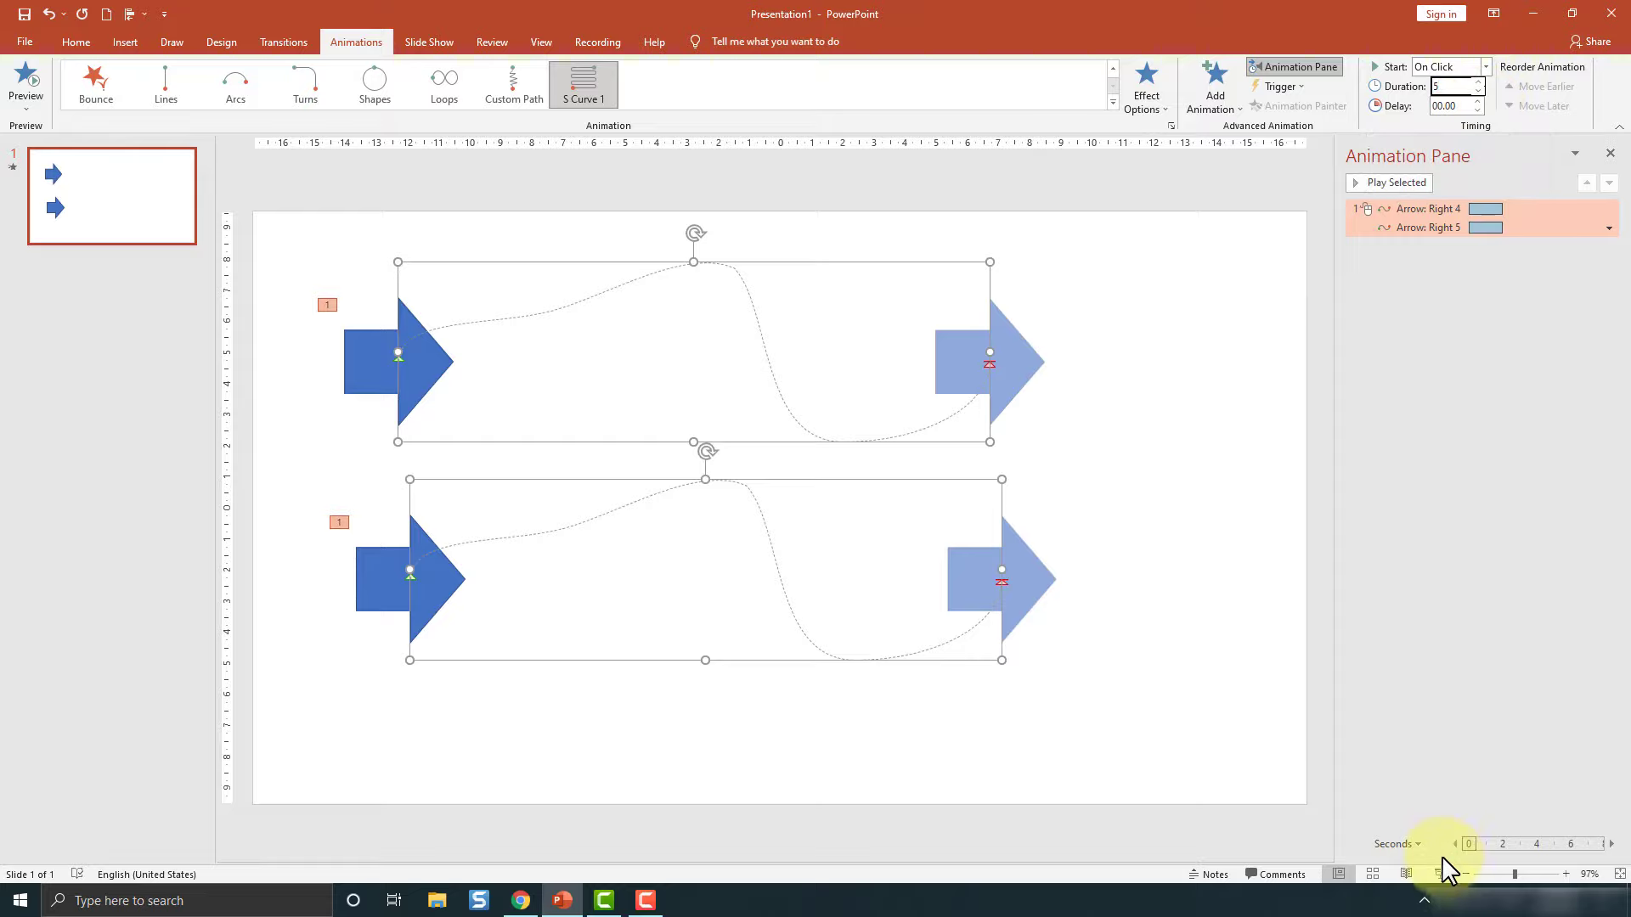
click(1441, 875)
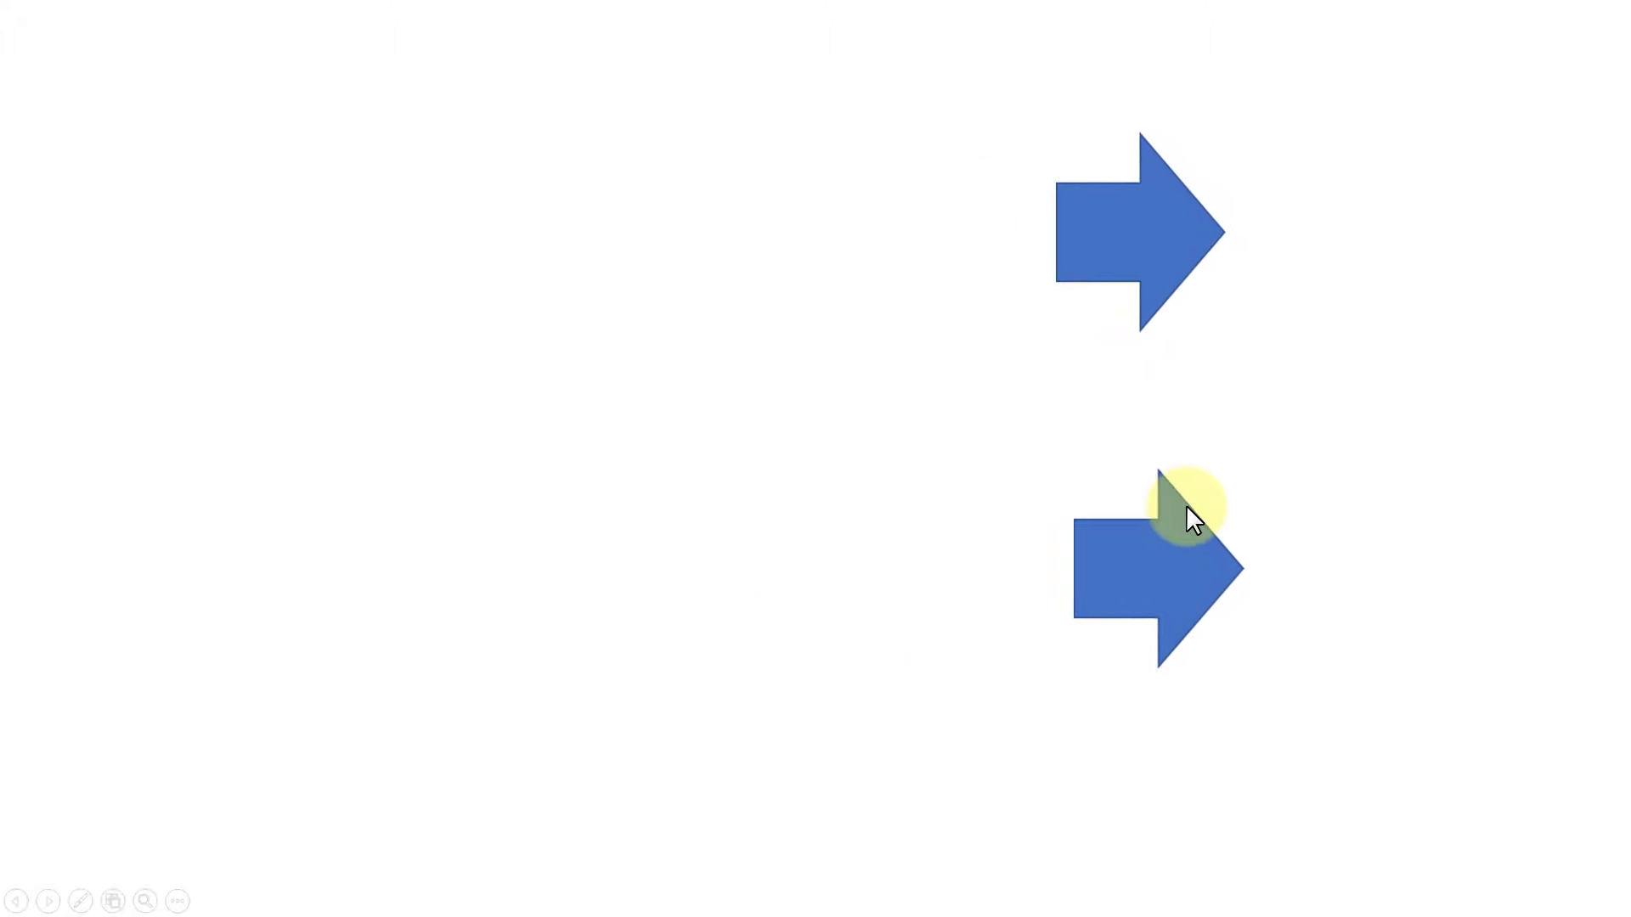
key(Escape)
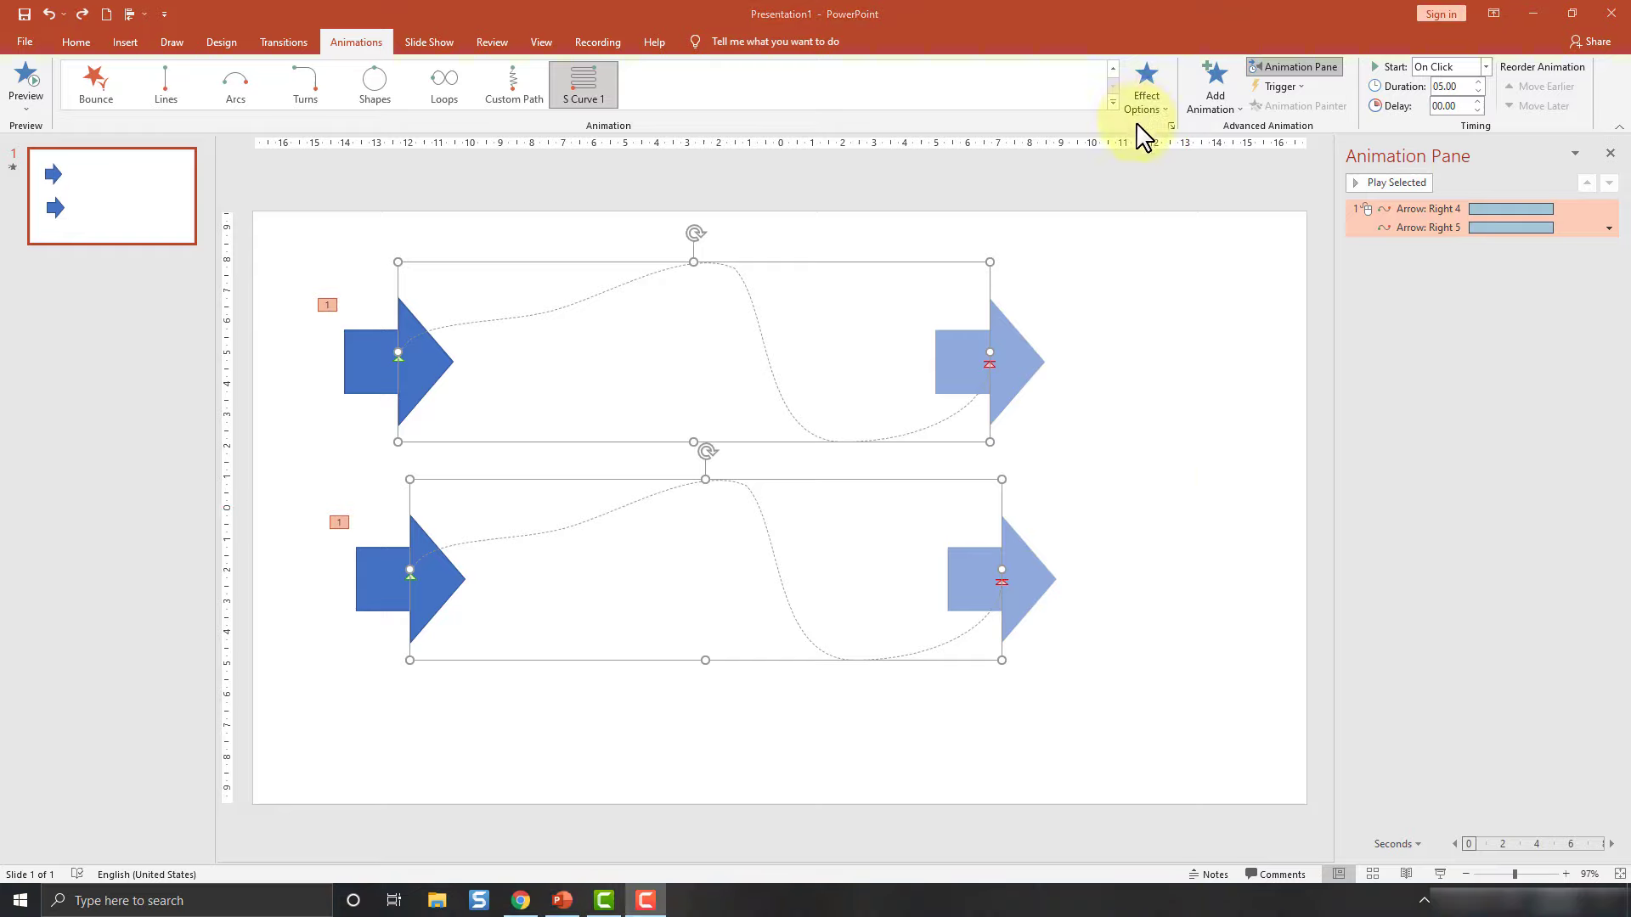
Step: Turn on Auto-reverse for the lower arrow's S Curve 1 effect
click(1112, 492)
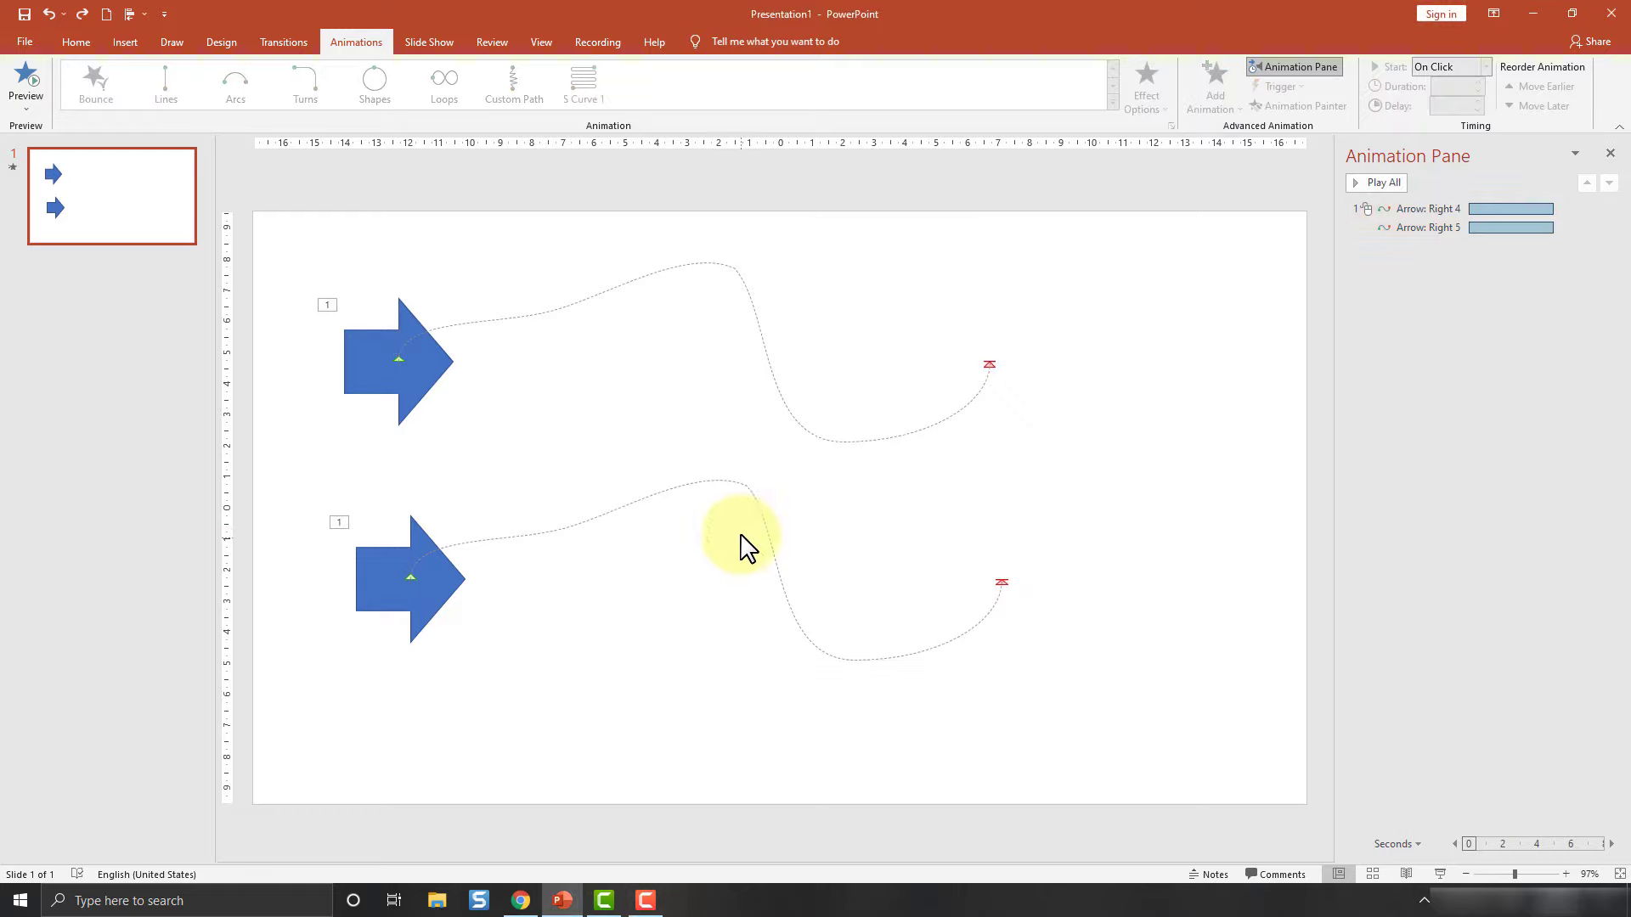
click(736, 484)
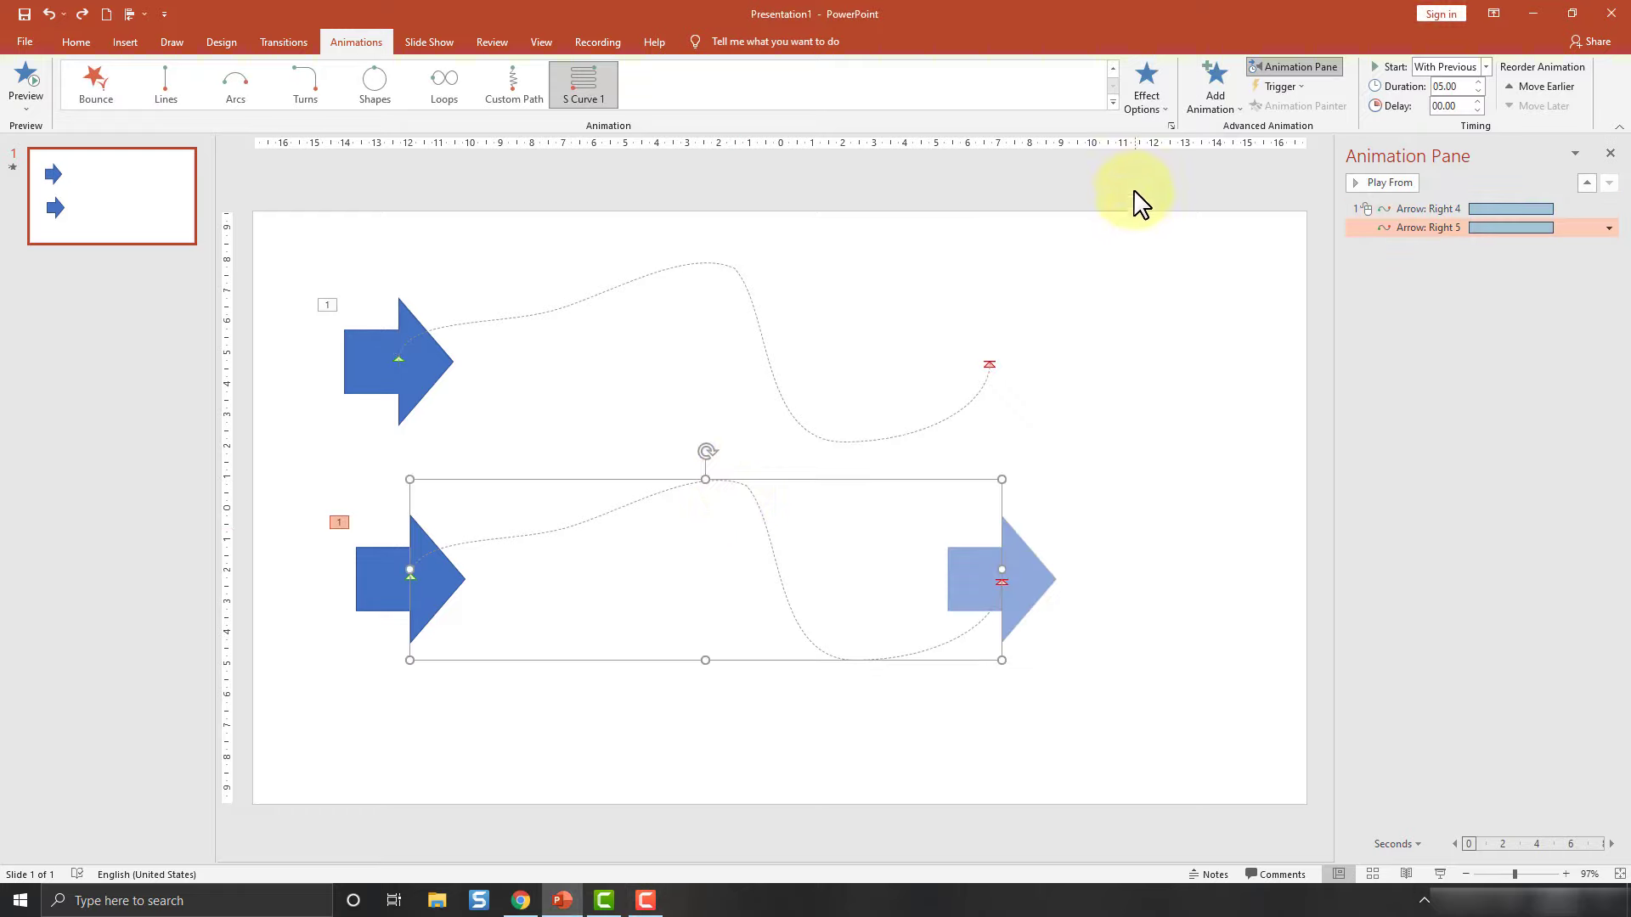
click(1171, 126)
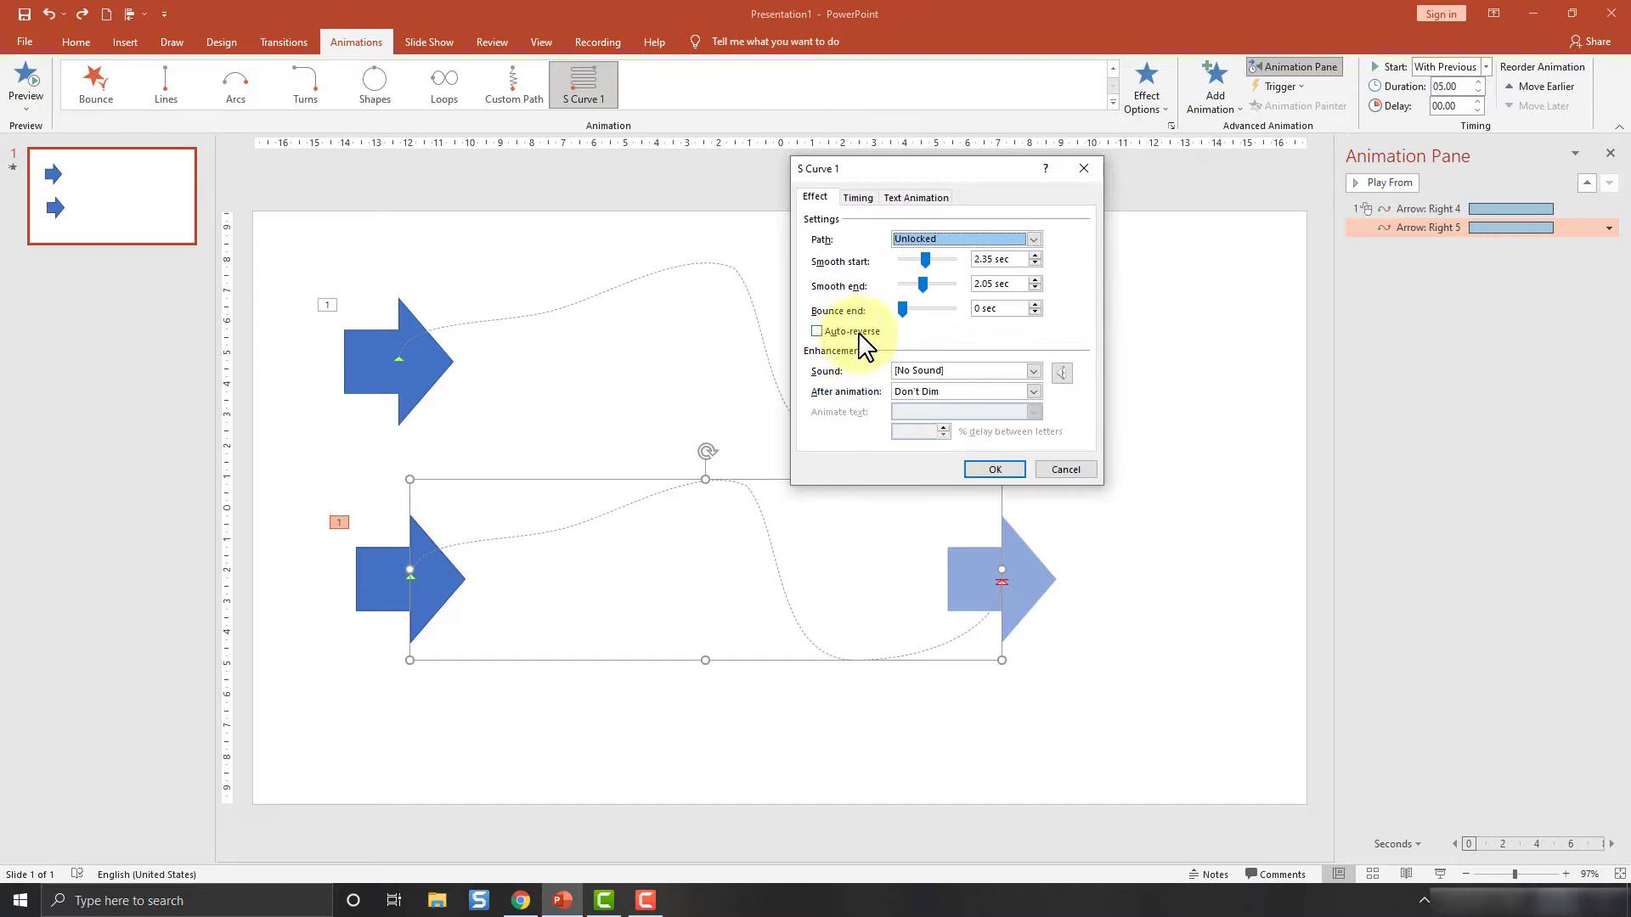
click(830, 332)
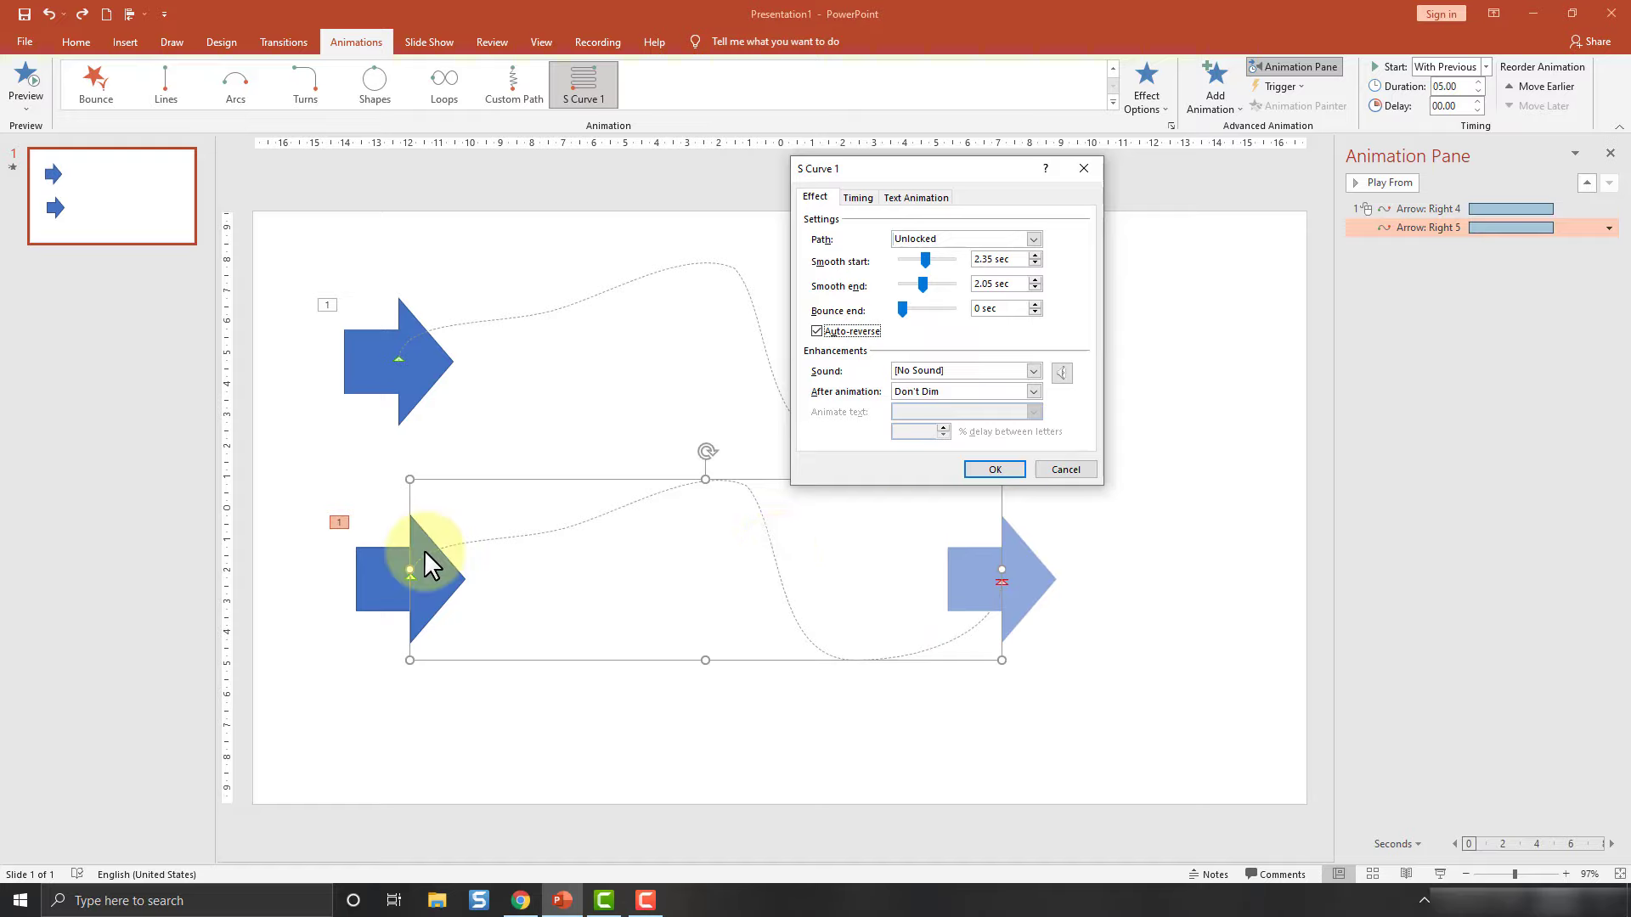
click(997, 469)
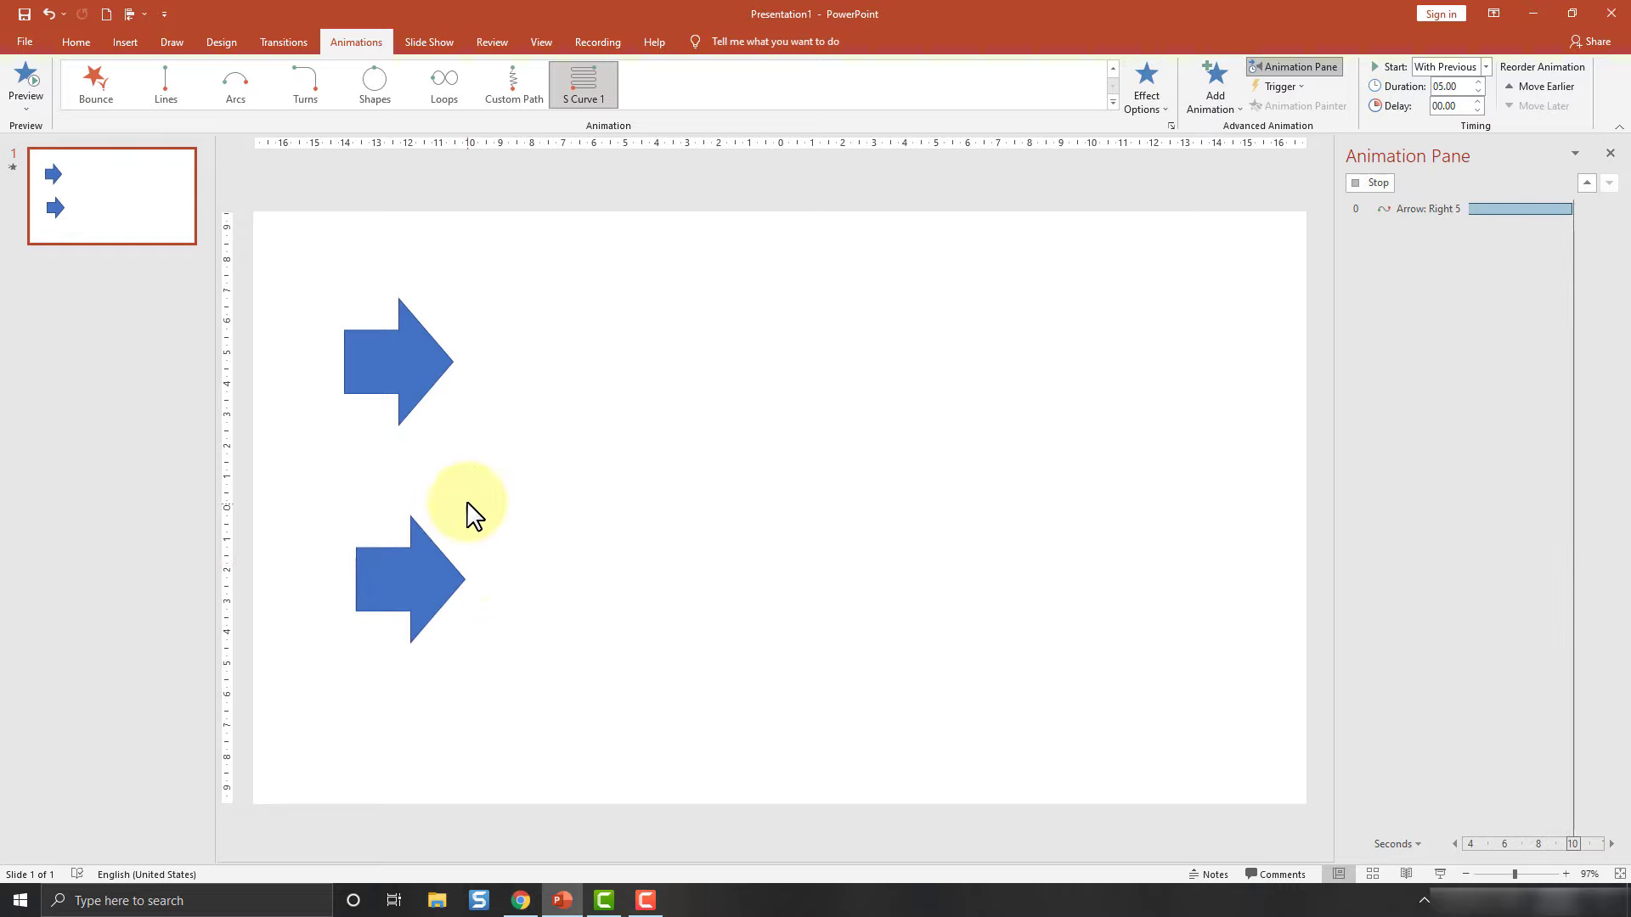
Step: Run the slide show to watch both arrows move along their S-curves
click(1441, 877)
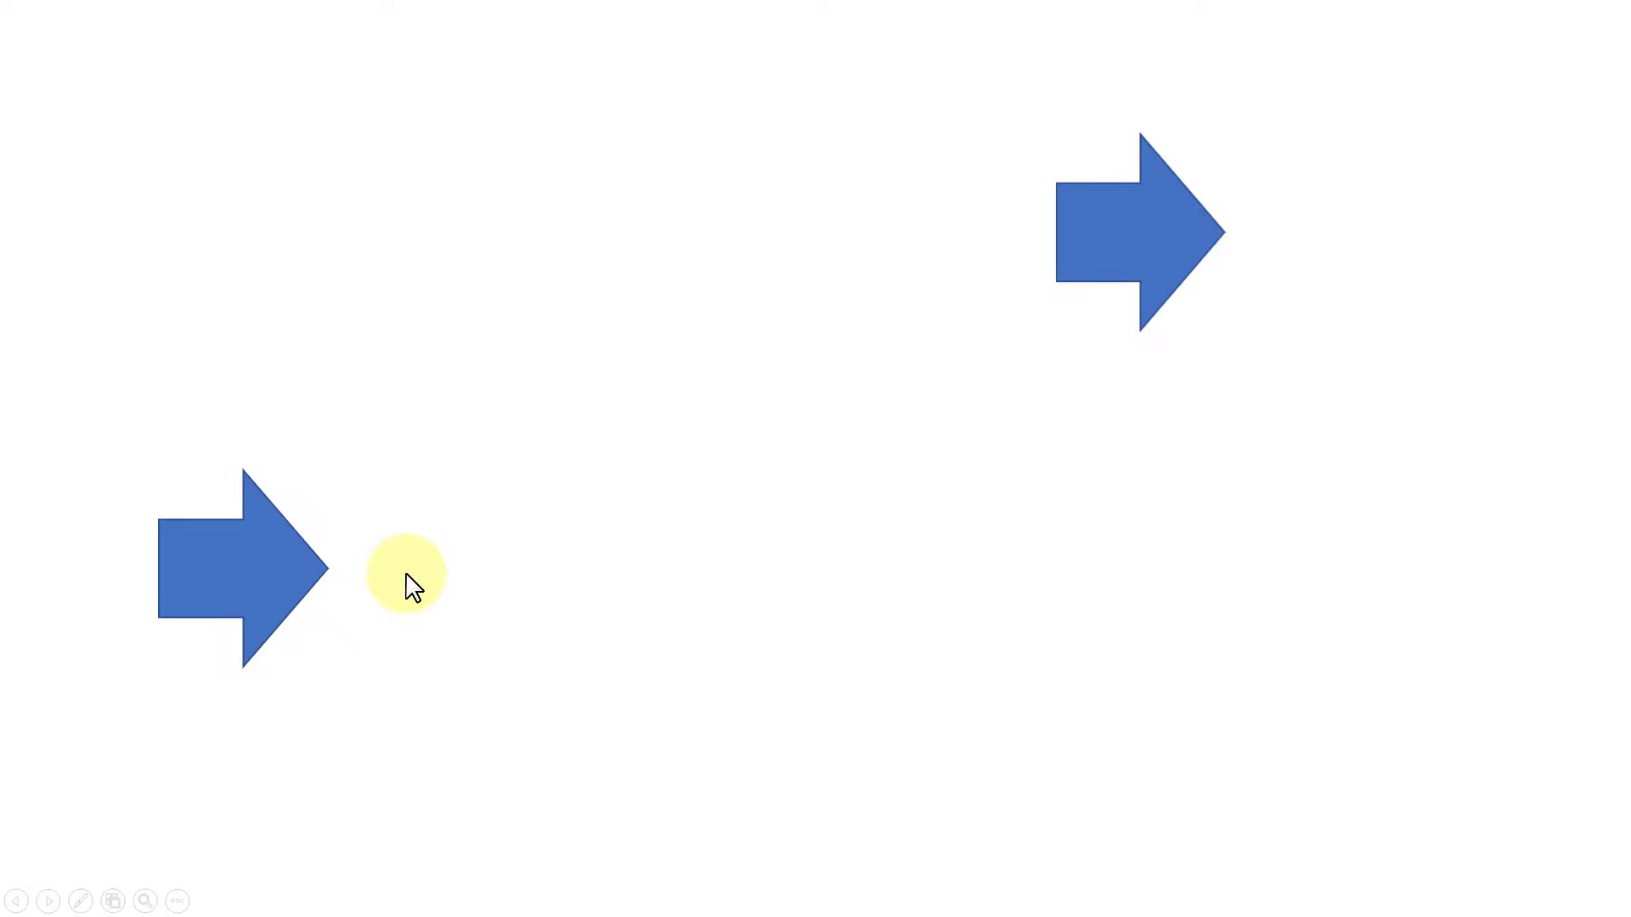
key(Escape)
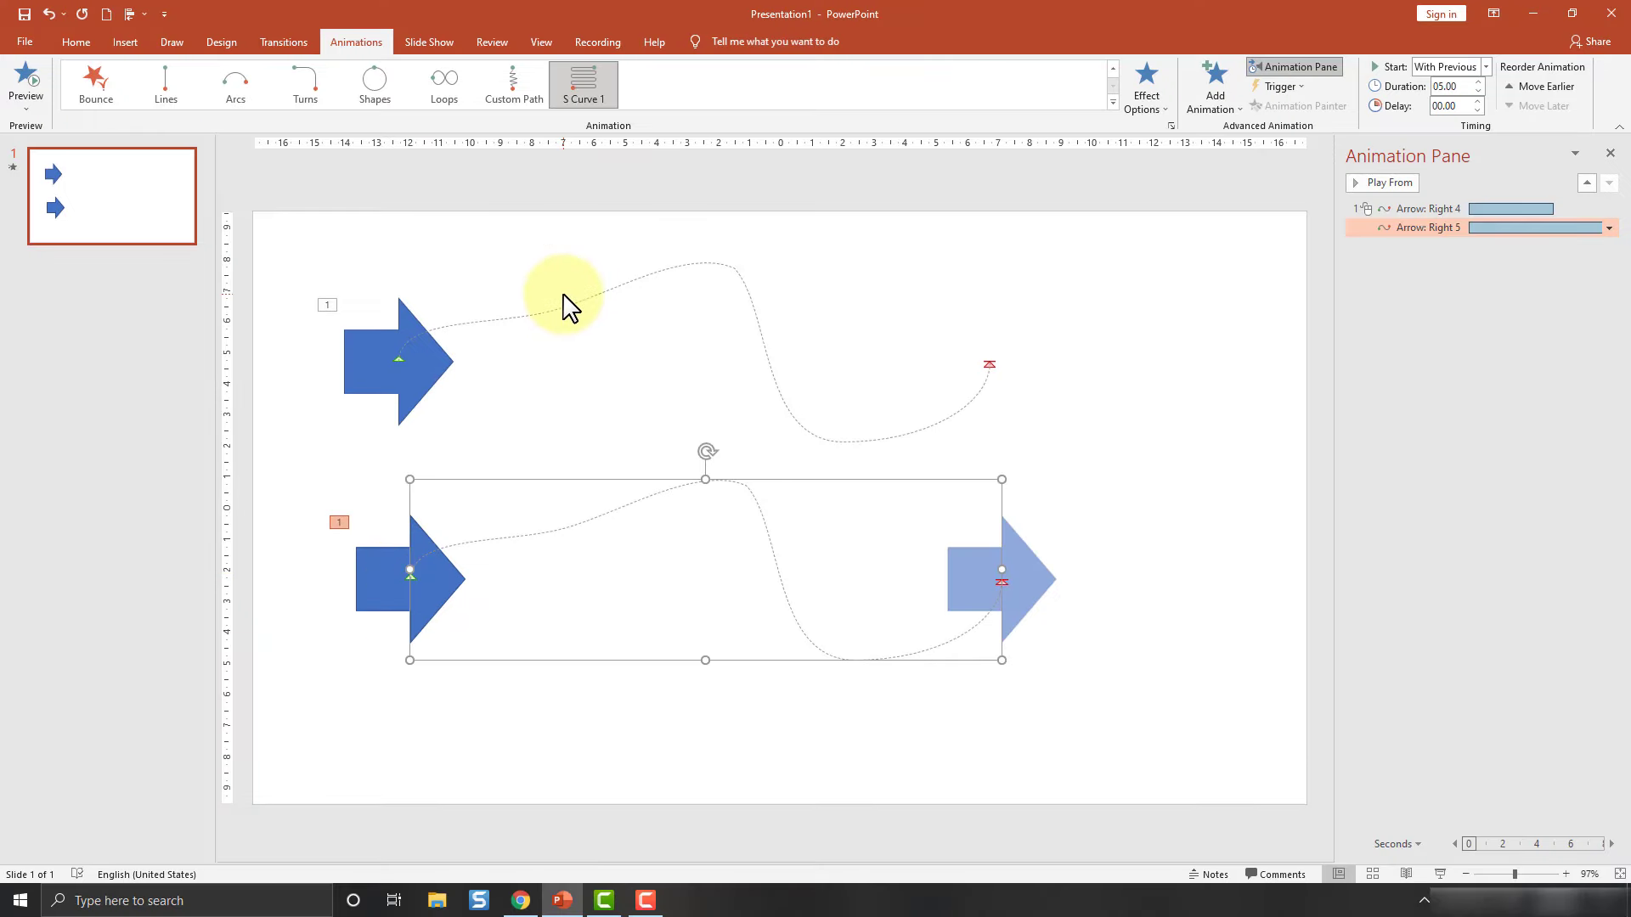
click(570, 306)
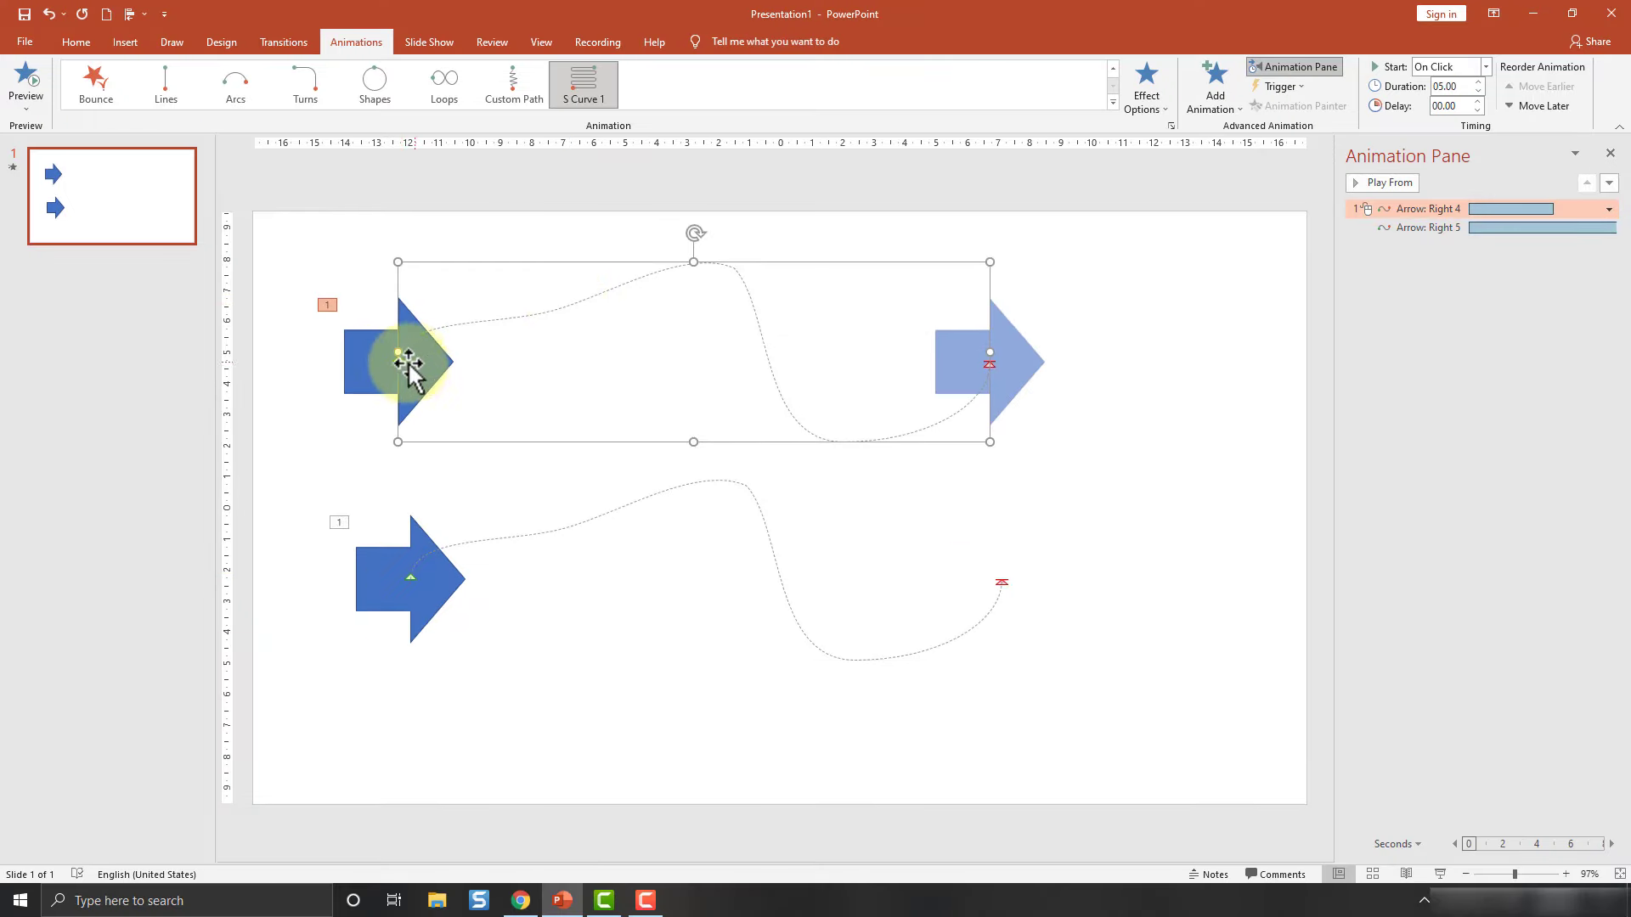
Step: Apply Reverse Path Direction to the upper arrow's S-curve and check it in a slide show
click(1170, 113)
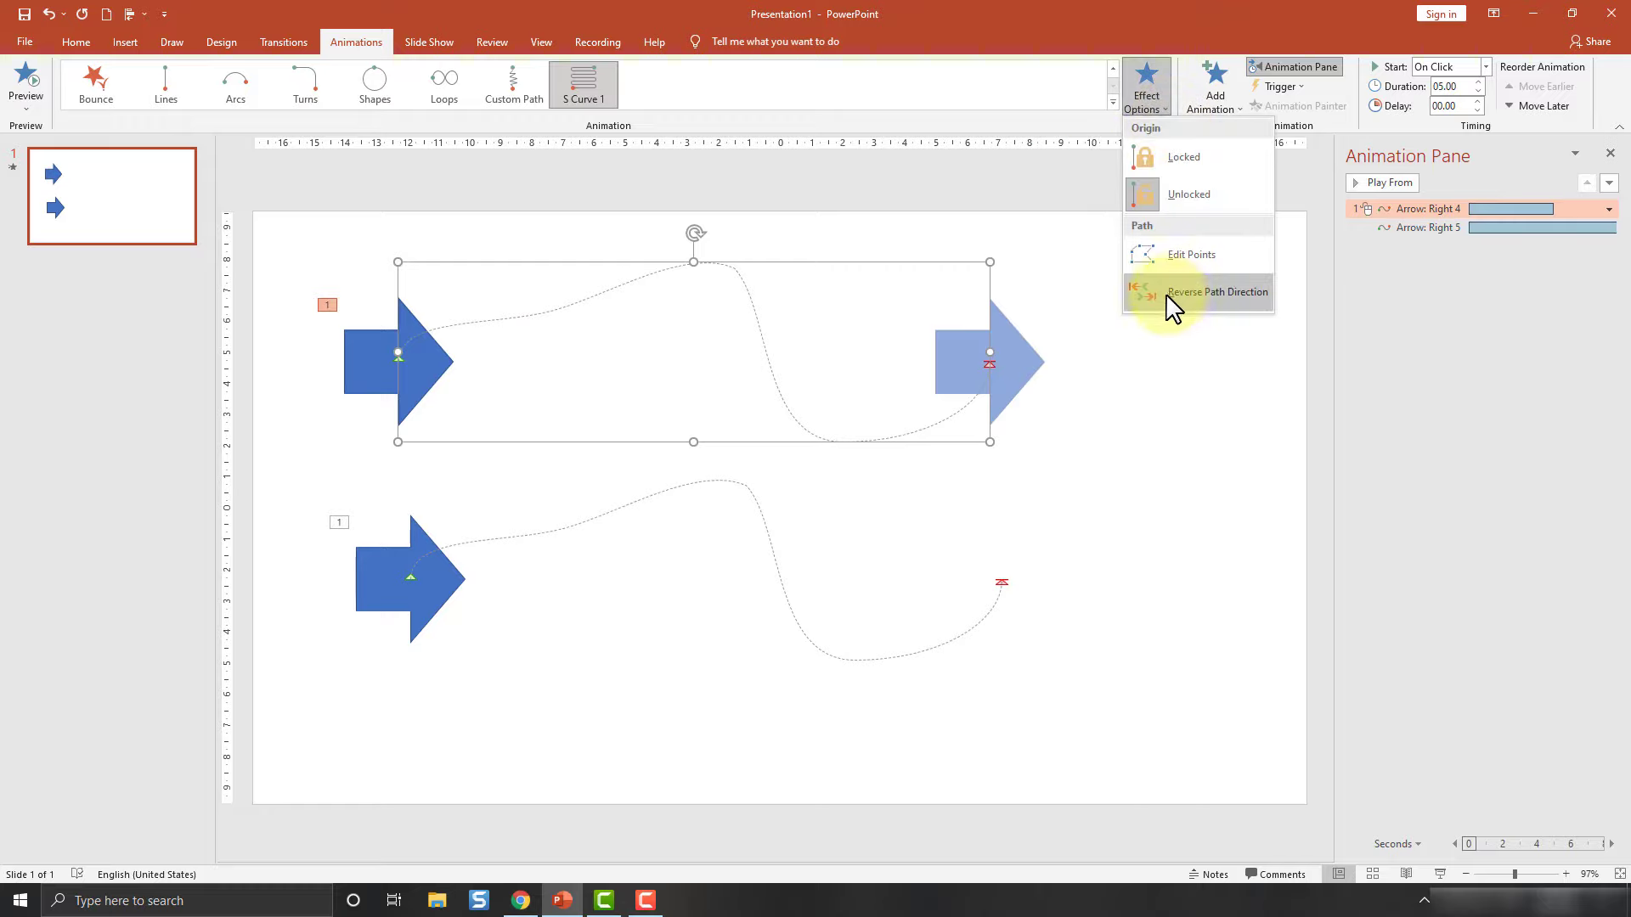
click(1190, 312)
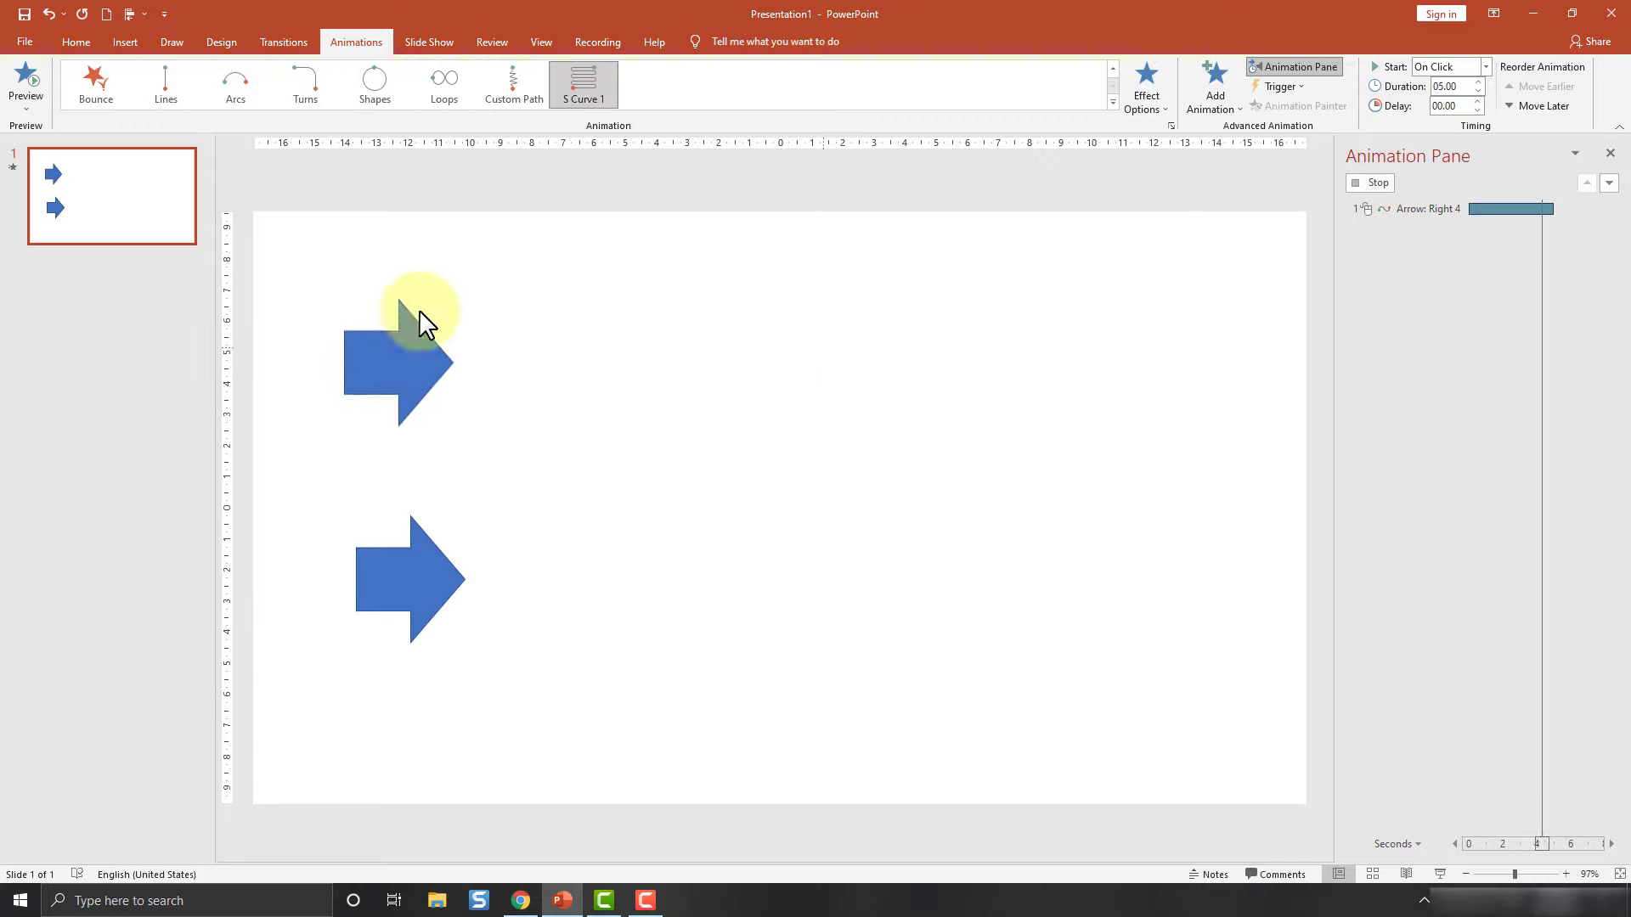
click(1442, 874)
click(1198, 671)
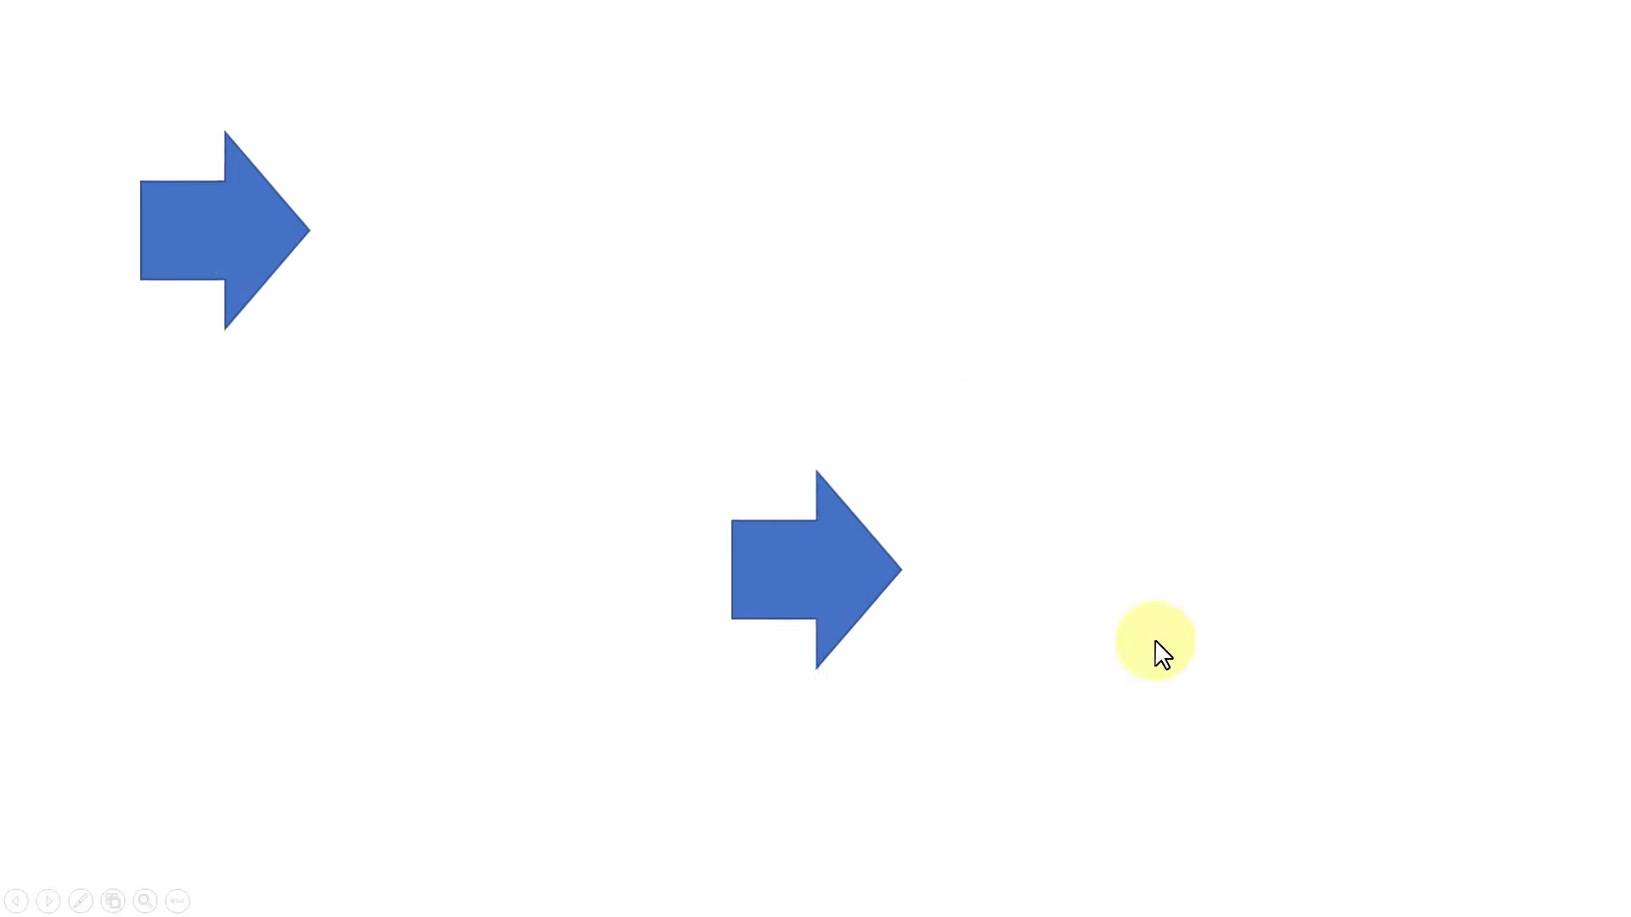
click(209, 236)
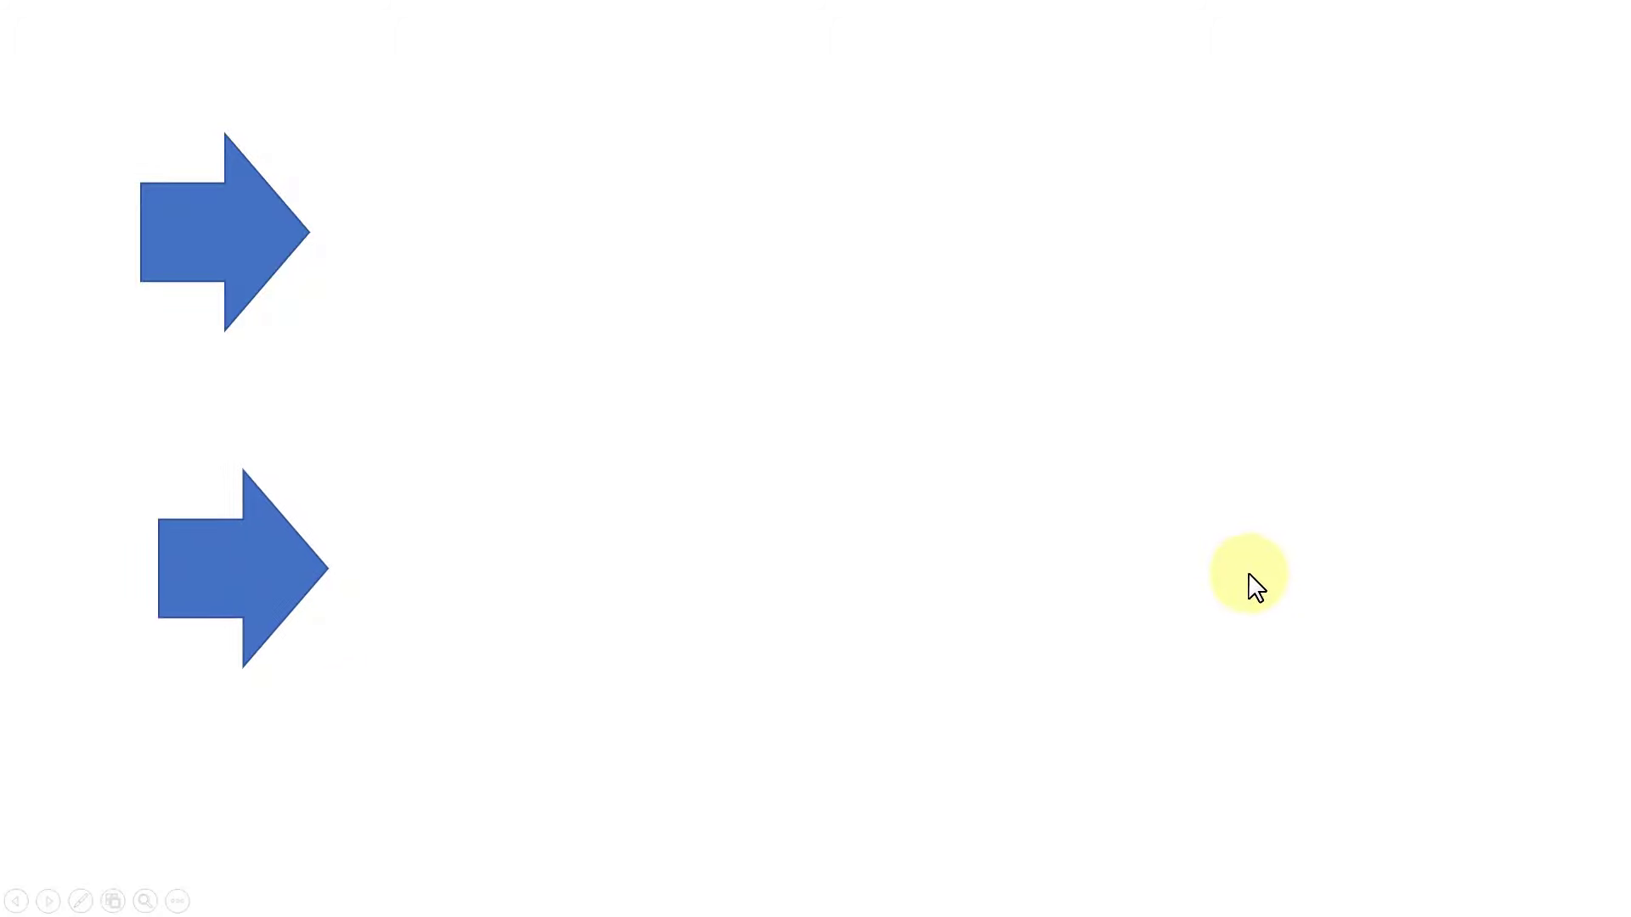
key(Escape)
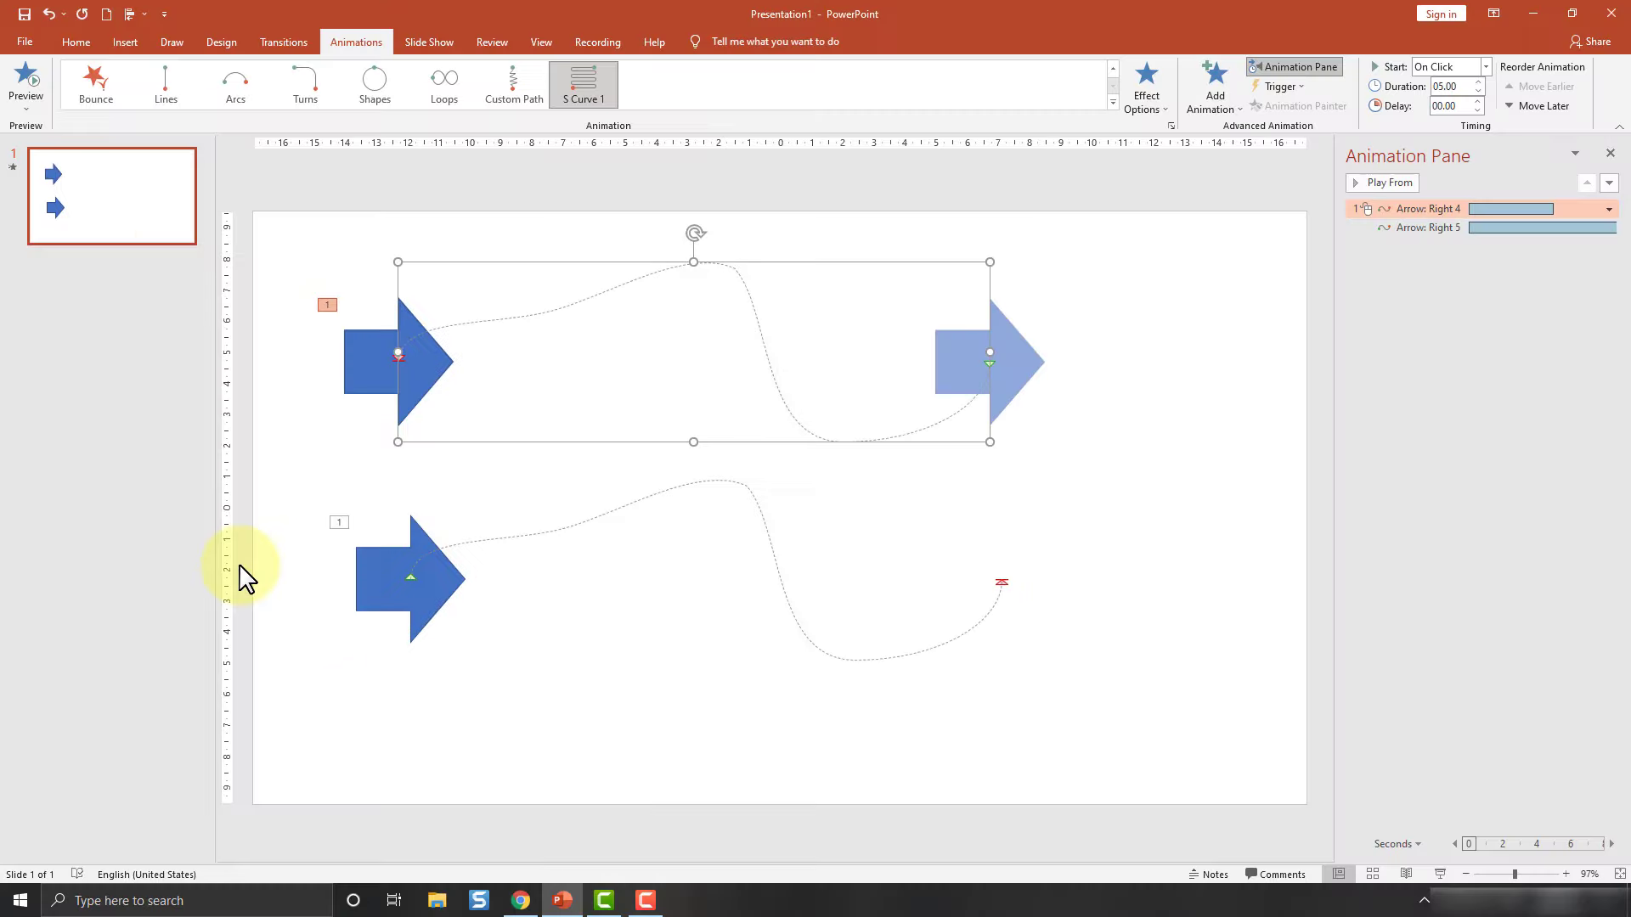
Step: Delete the lower arrow and its motion path, leaving only Arrow: Right 4
click(714, 483)
key(Delete)
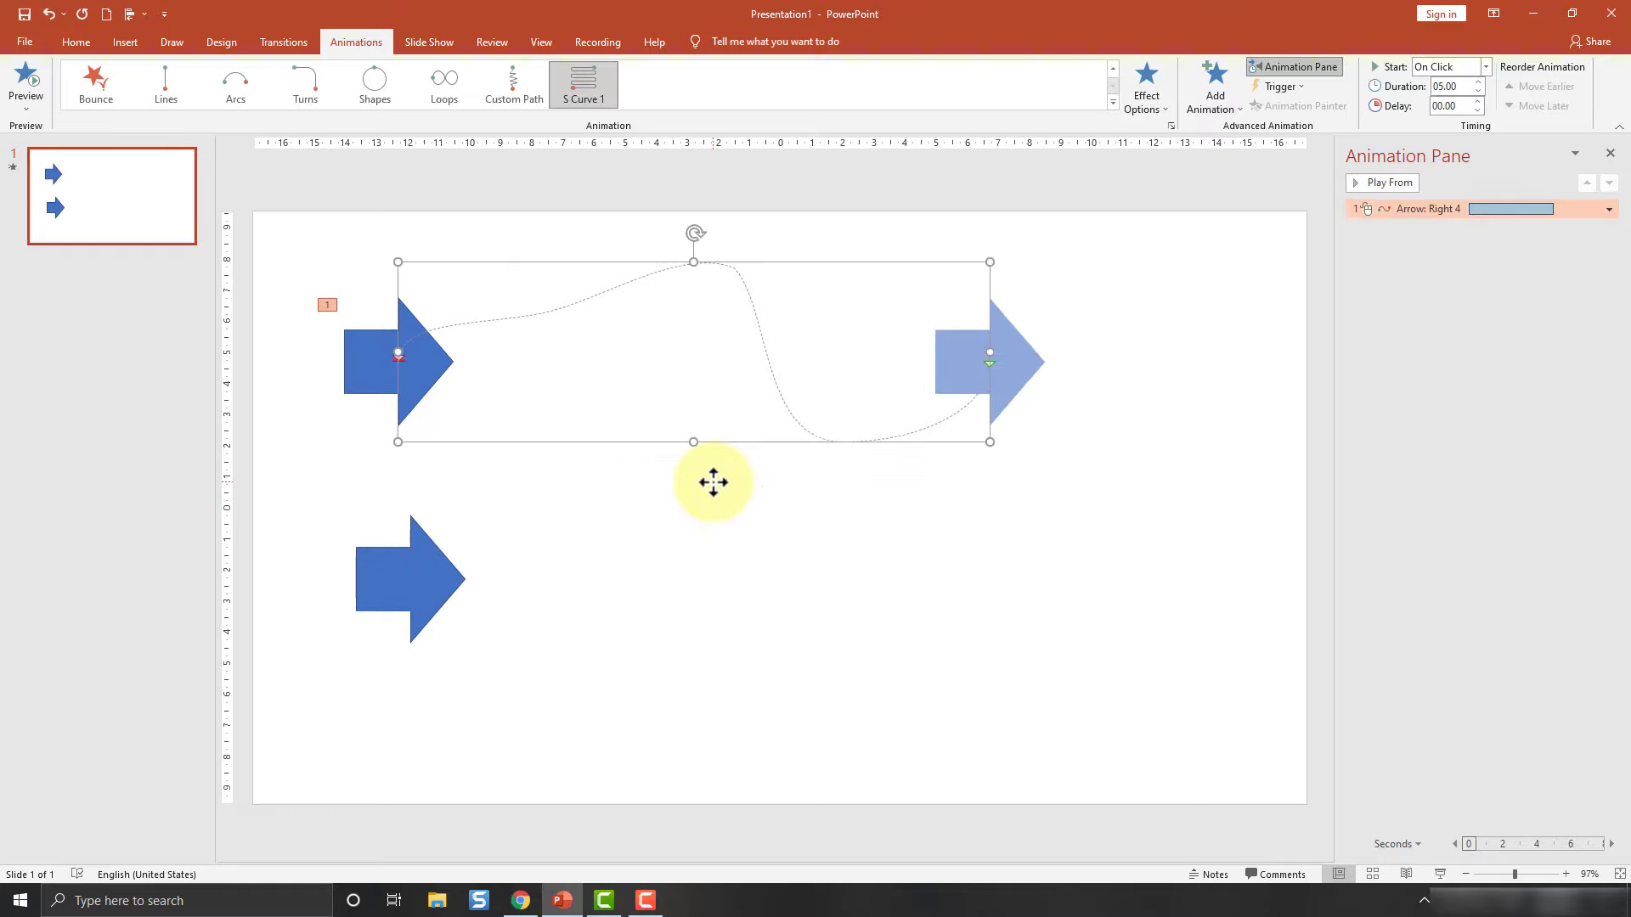
click(425, 567)
key(Delete)
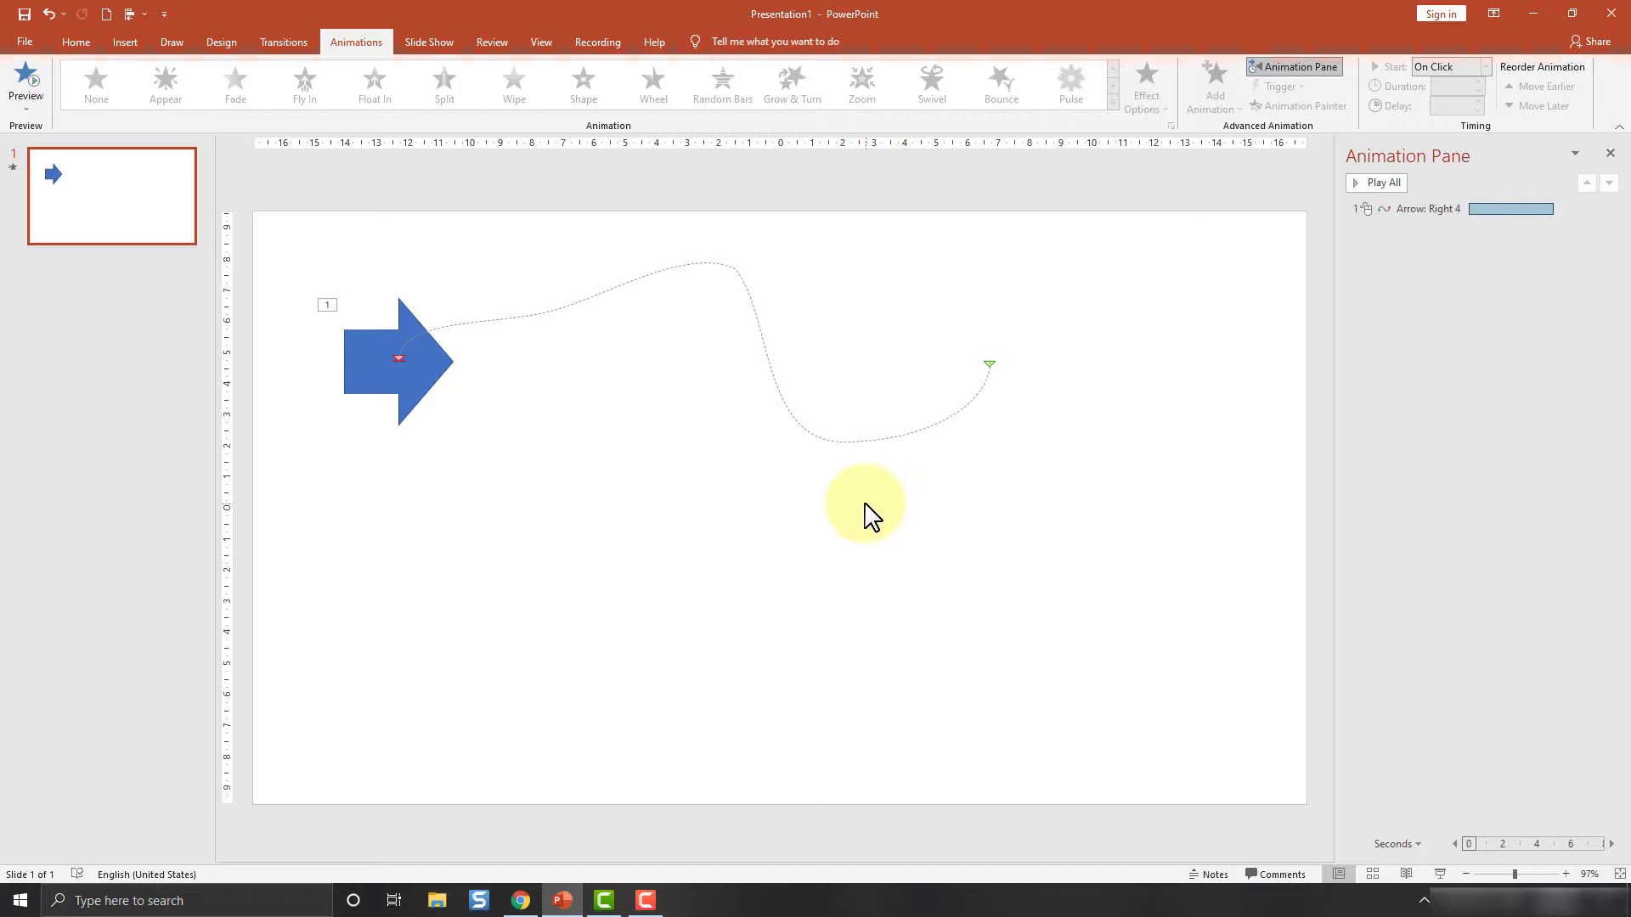
click(379, 351)
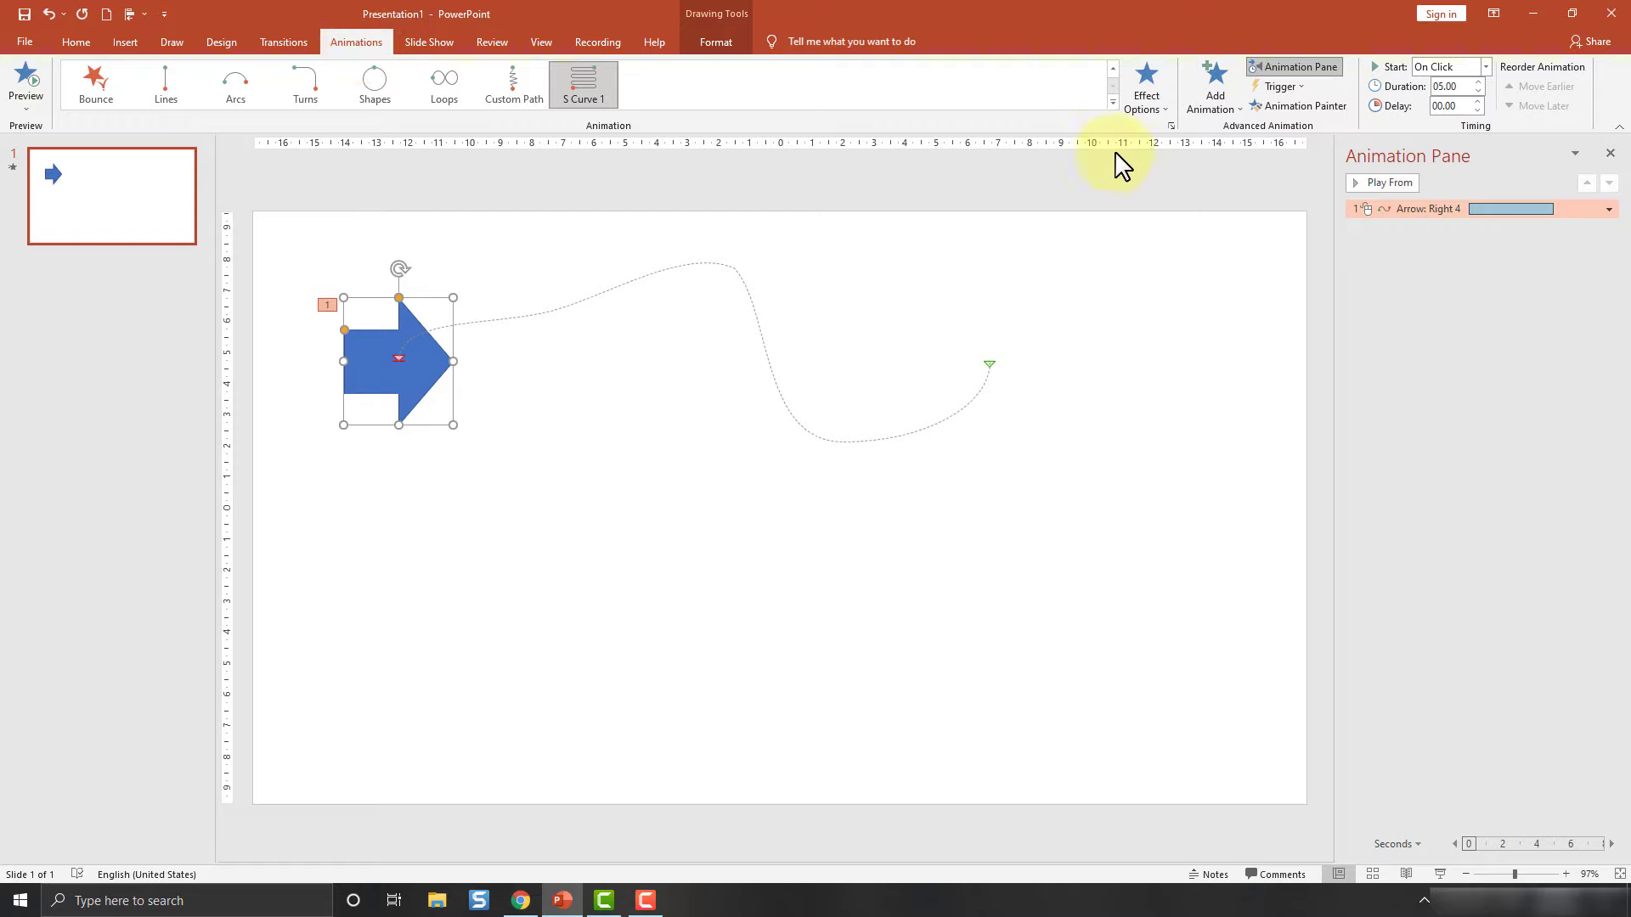
Step: Apply a Custom Path motion to Arrow: Right 4 and sketch a freehand path from the arrow
click(1112, 101)
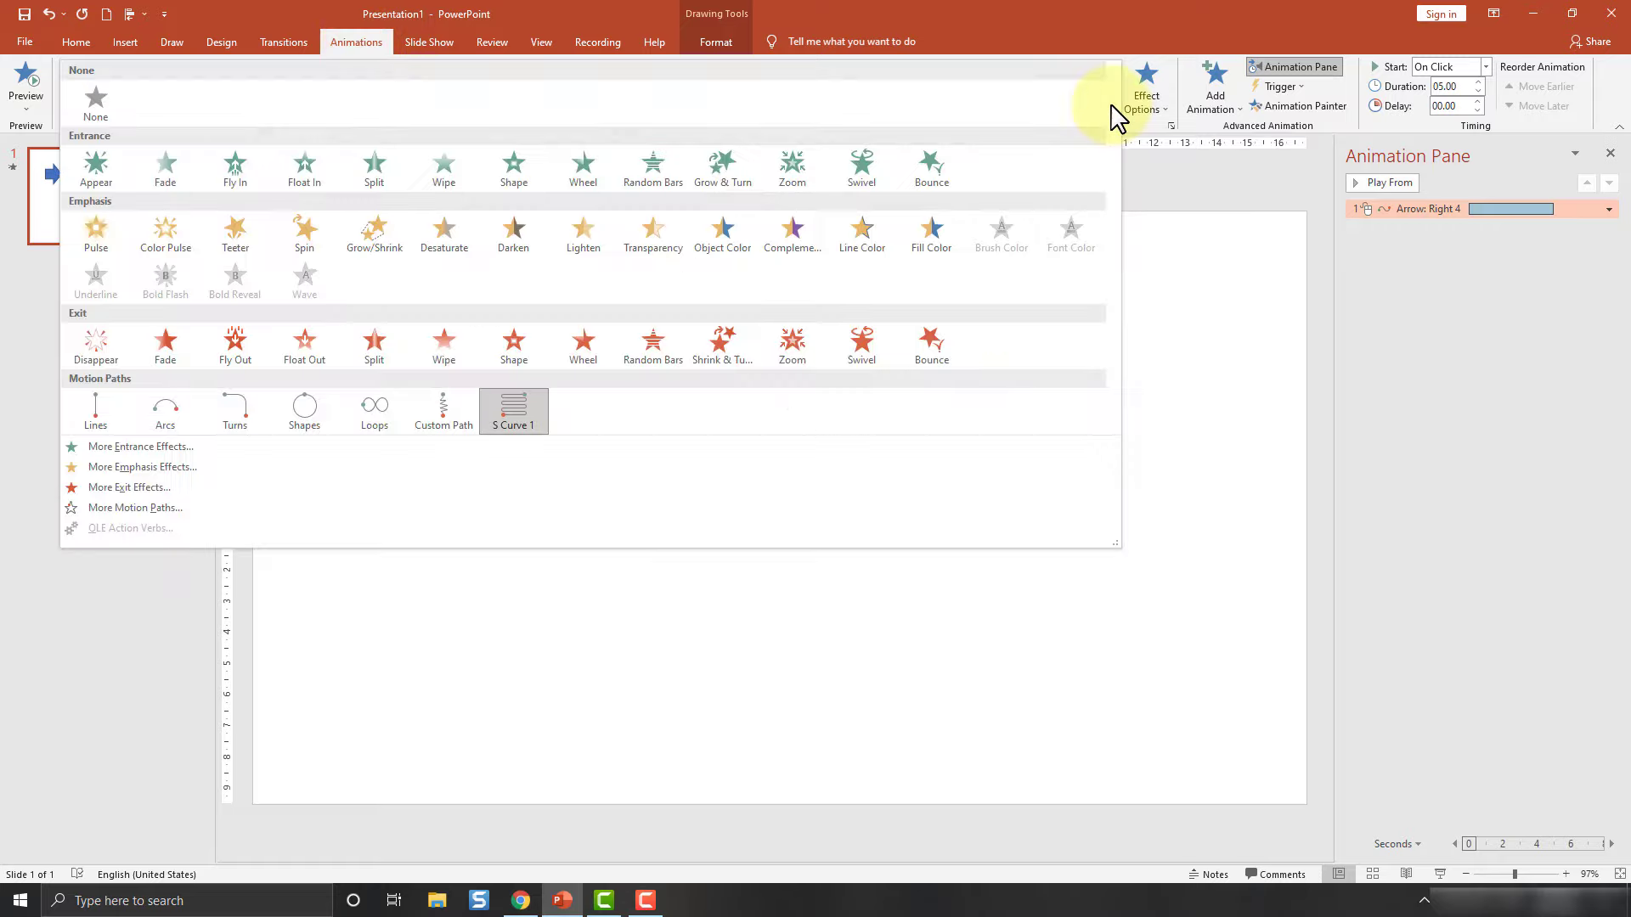
click(444, 411)
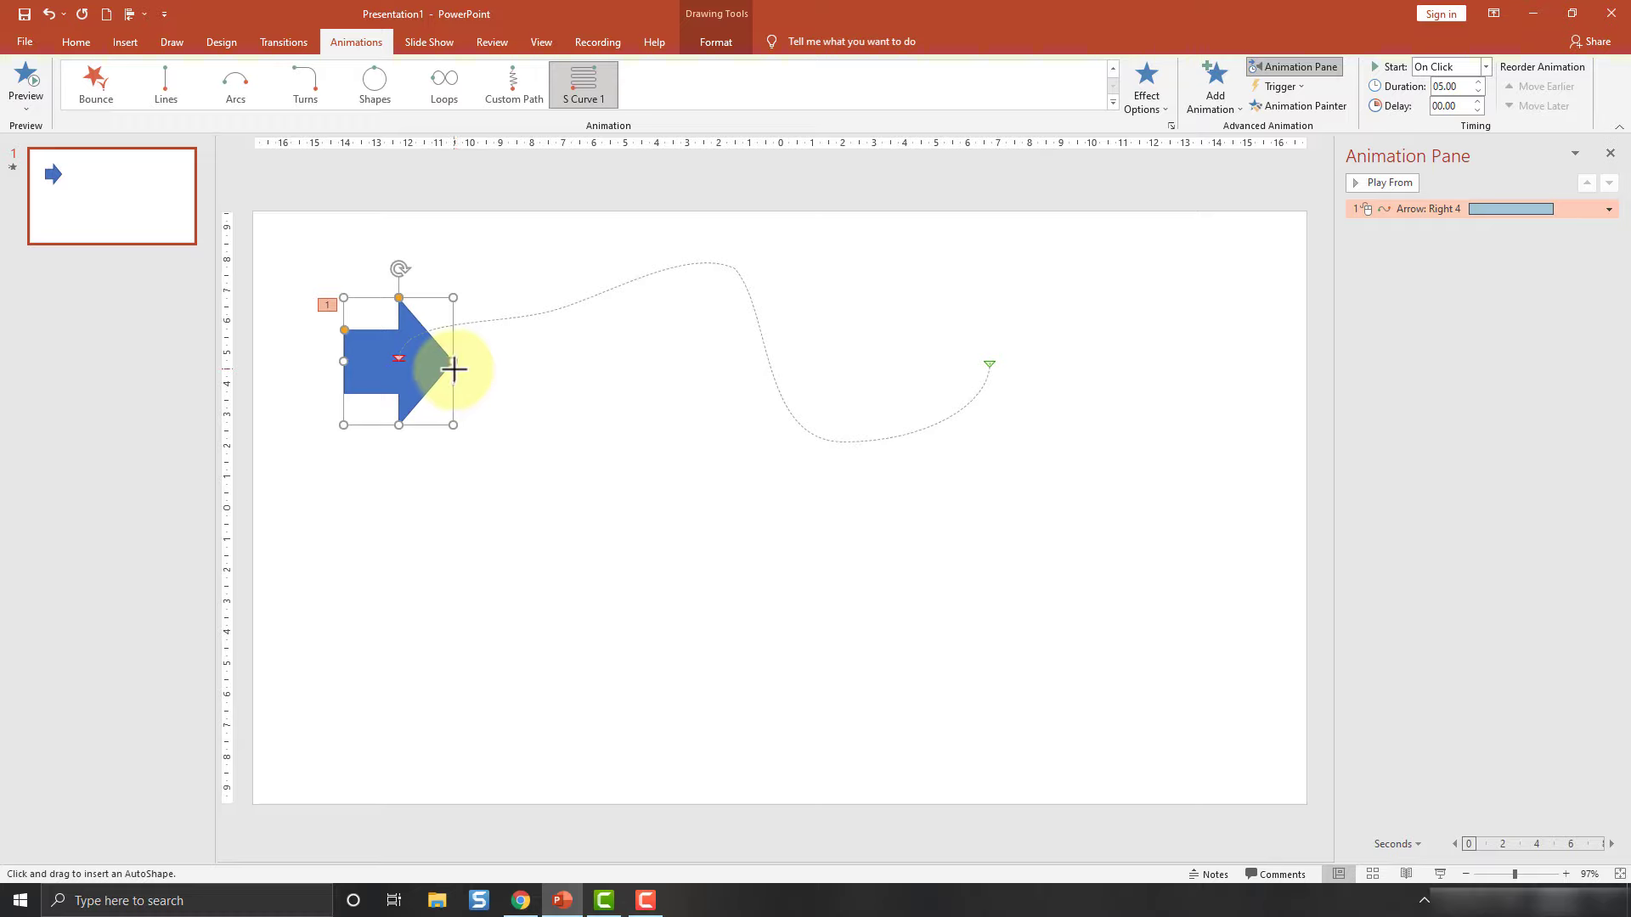
mouse_move(455, 370)
mouse_down()
mouse_move(709, 390)
mouse_move(818, 473)
mouse_move(1045, 466)
mouse_move(1201, 375)
mouse_move(1205, 578)
mouse_move(1168, 629)
mouse_move(728, 677)
mouse_move(564, 659)
mouse_move(451, 612)
mouse_move(431, 529)
mouse_move(479, 382)
mouse_up()
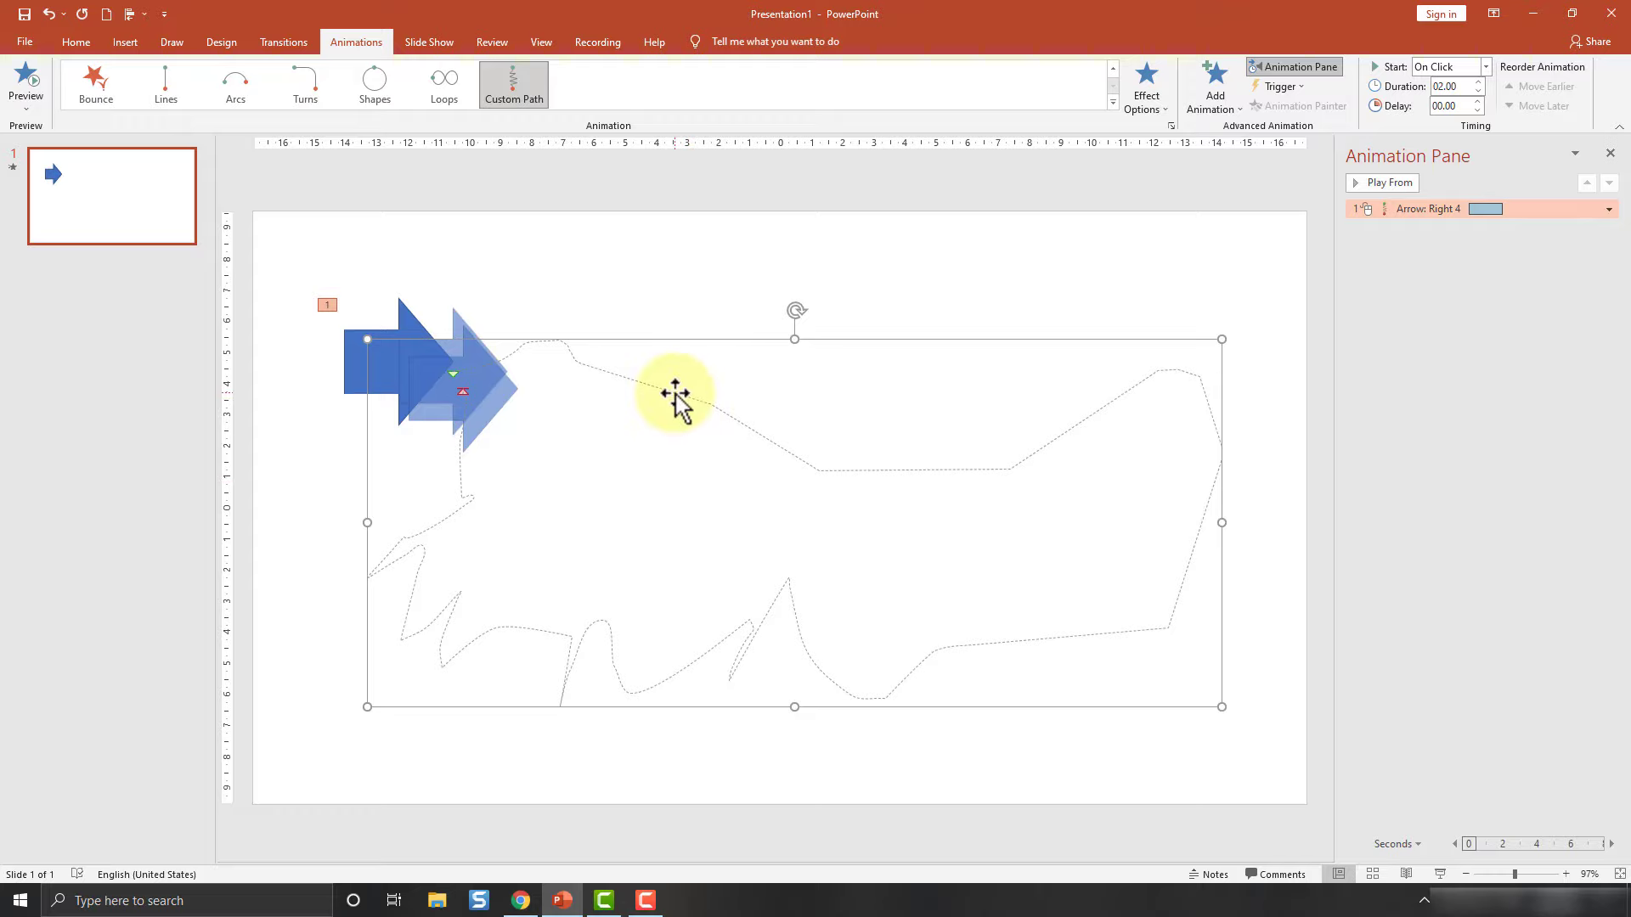
Step: Draw a Curve custom path from the arrow tip around the right side and bottom of the slide
click(1157, 116)
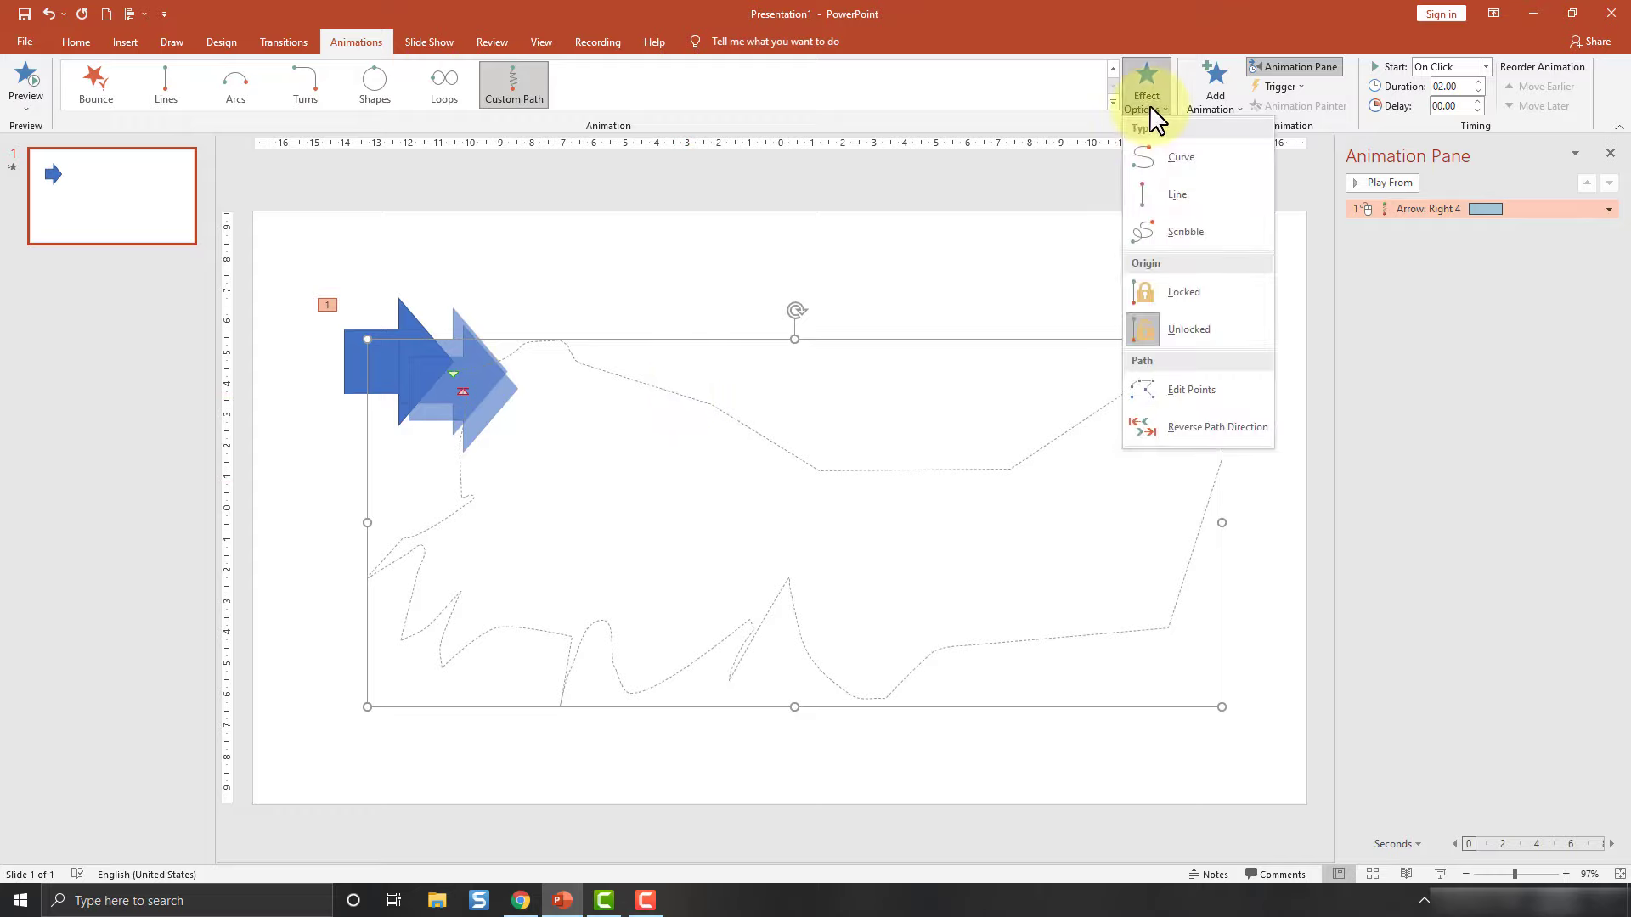
click(1173, 156)
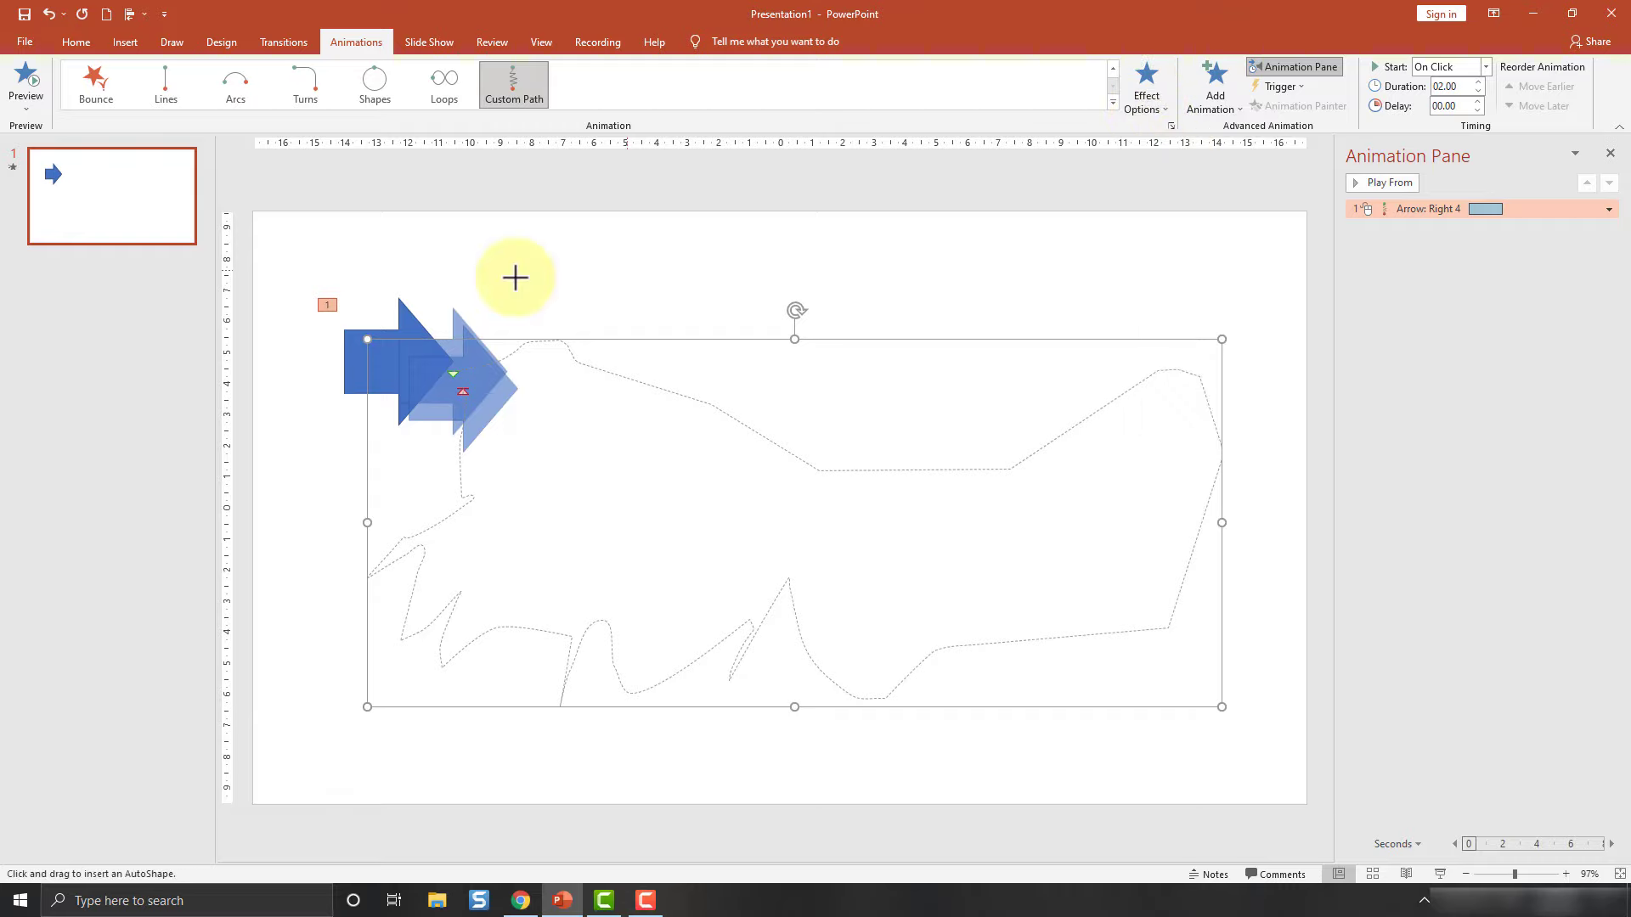
click(473, 314)
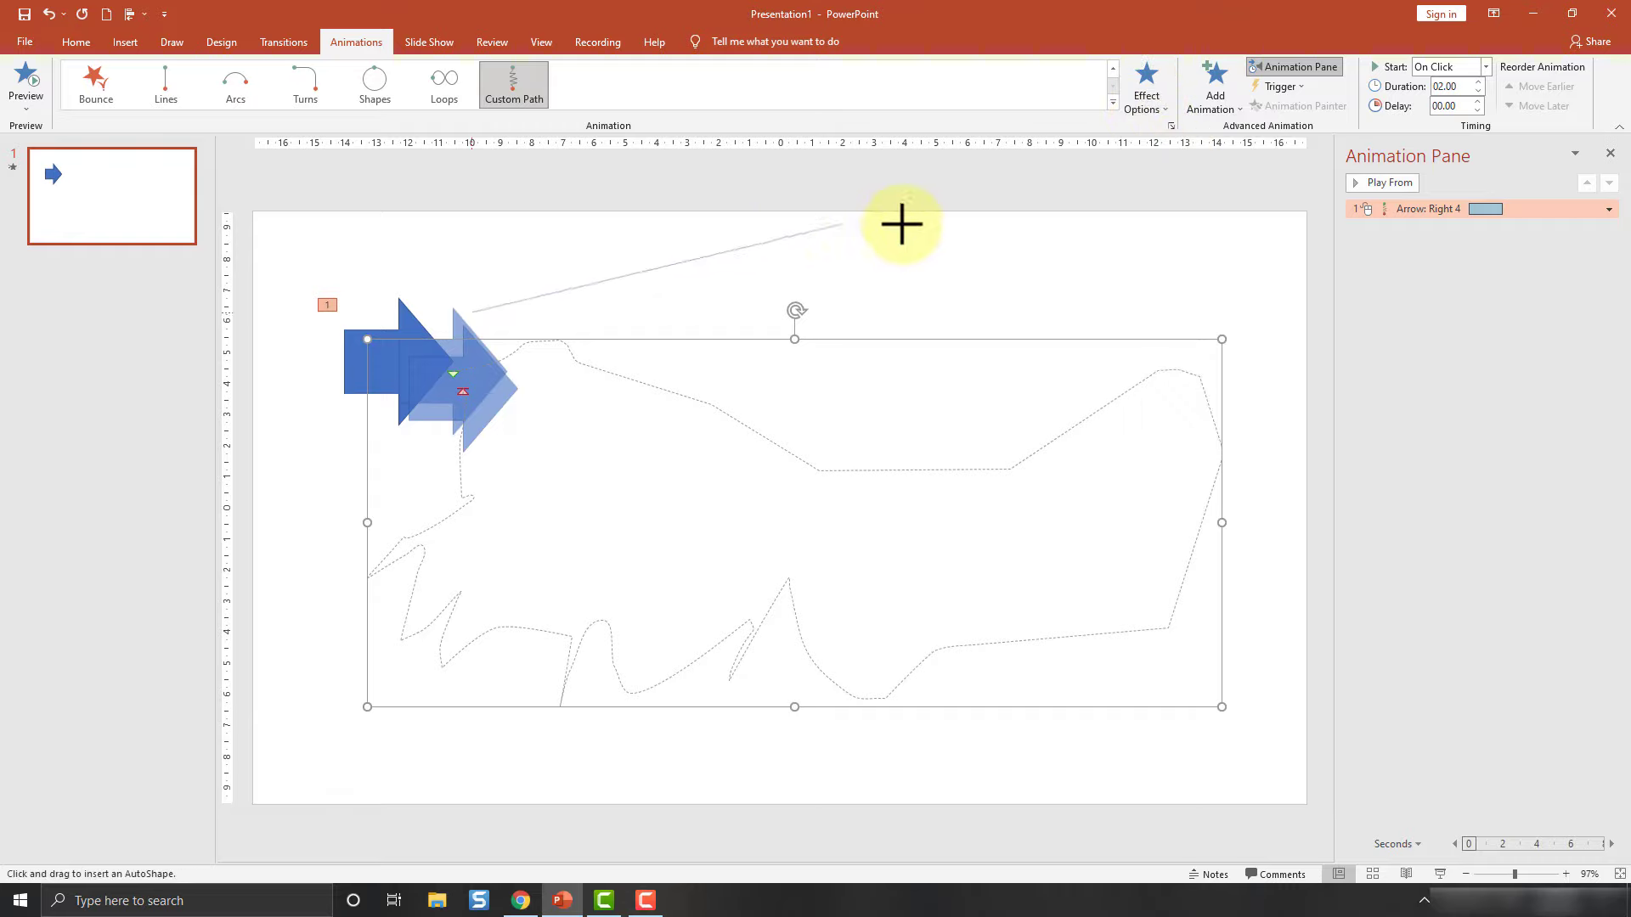
click(1080, 237)
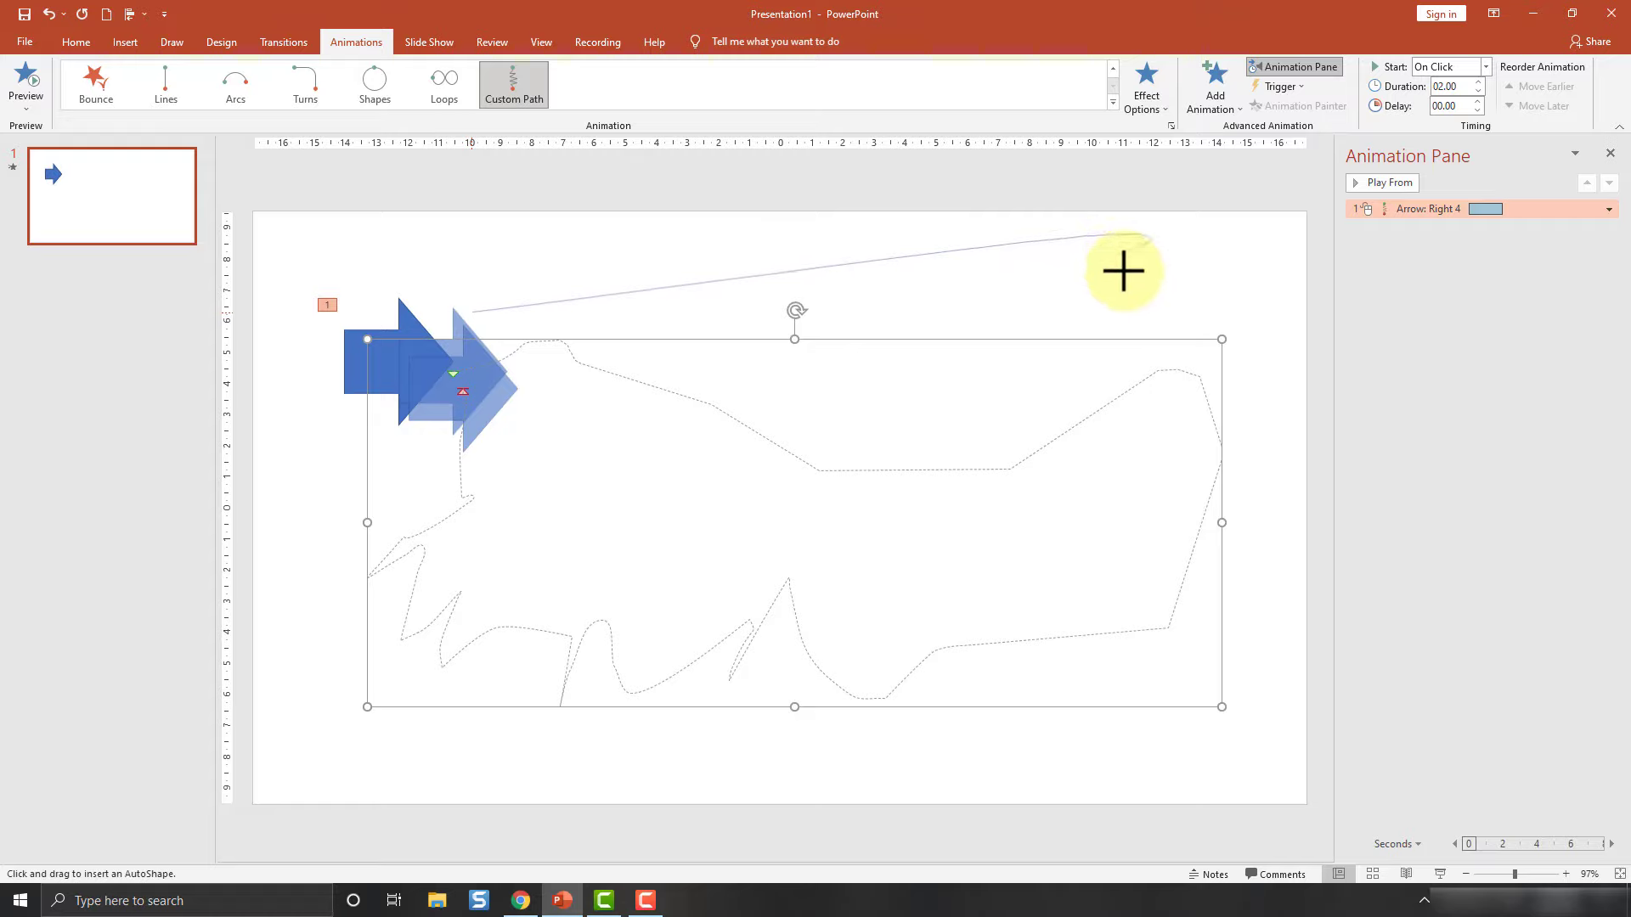
click(1181, 652)
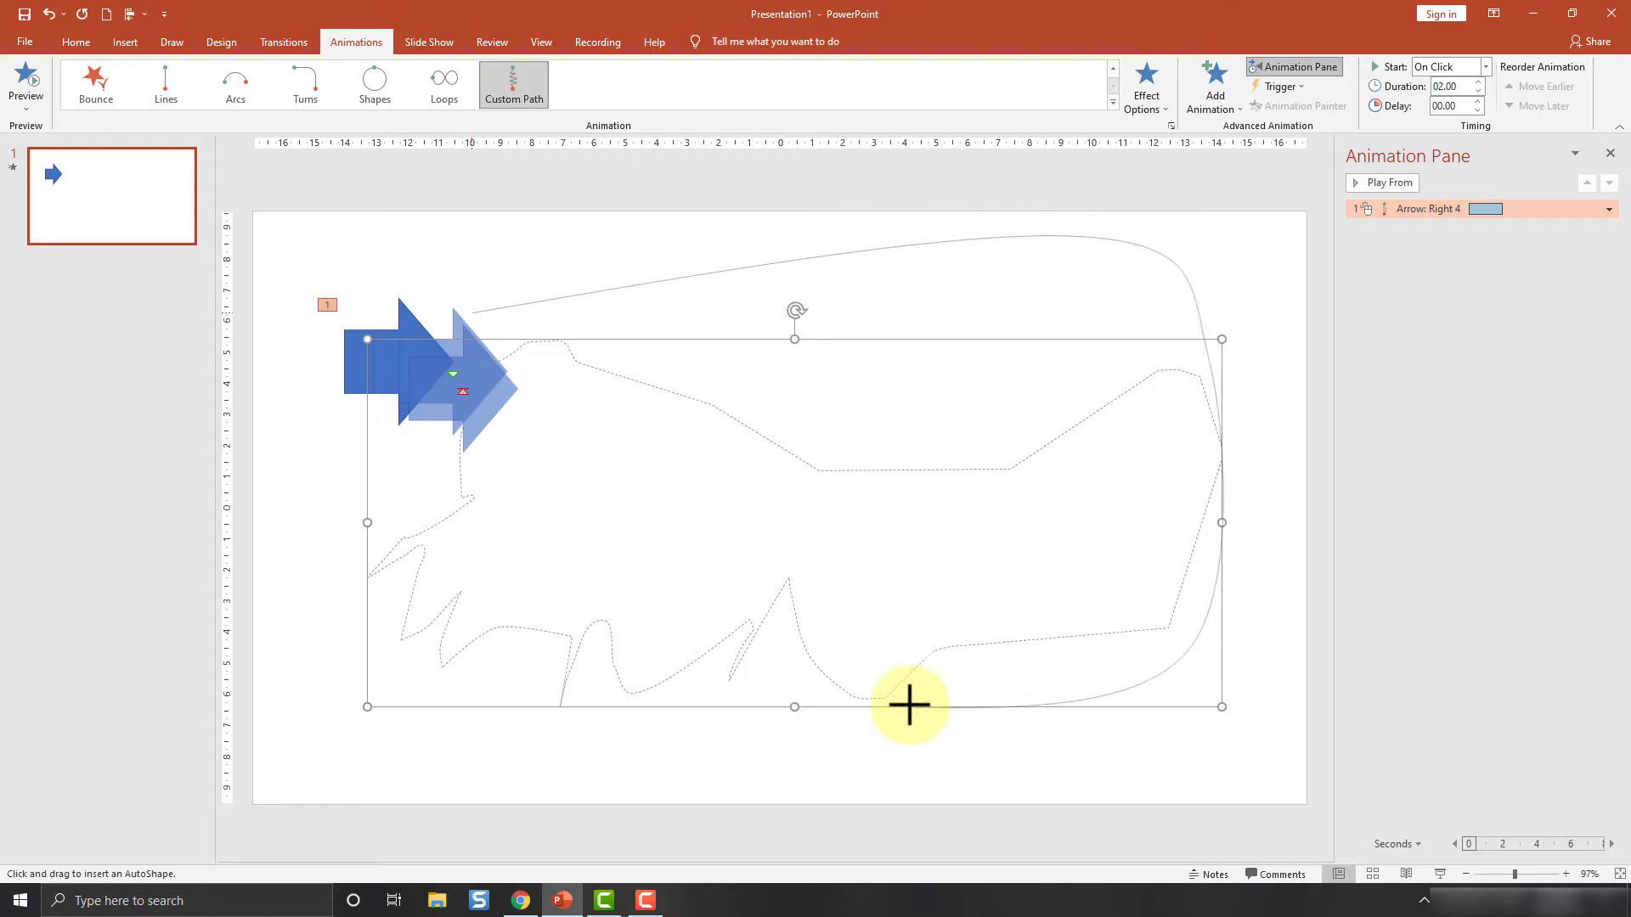
click(909, 702)
click(637, 718)
click(563, 601)
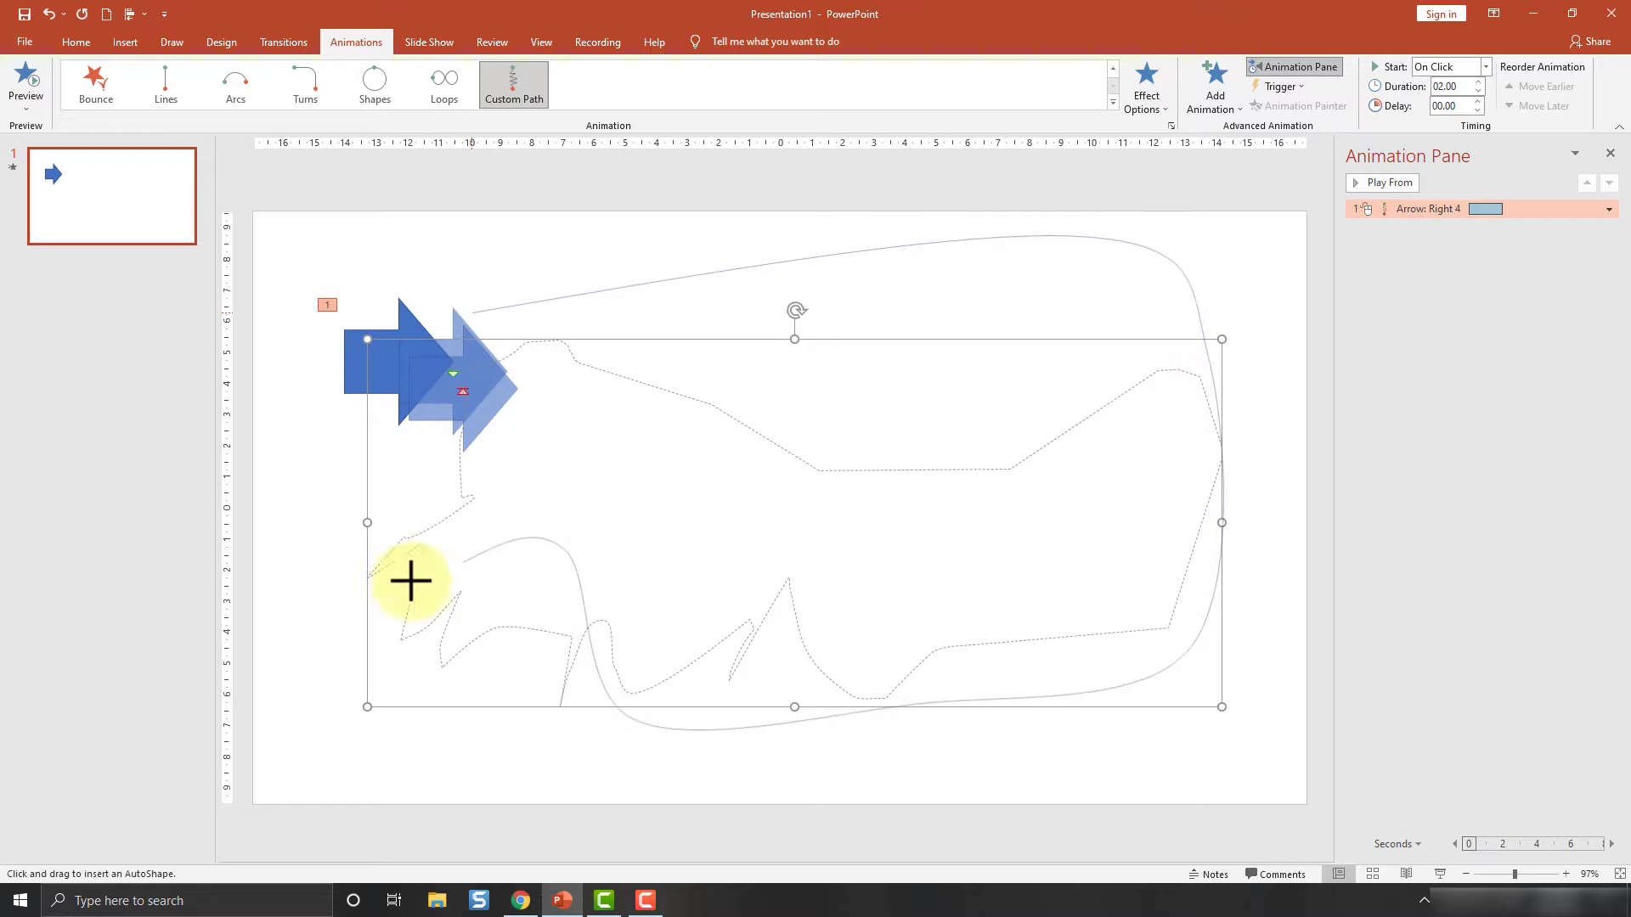
click(289, 581)
double_click(341, 470)
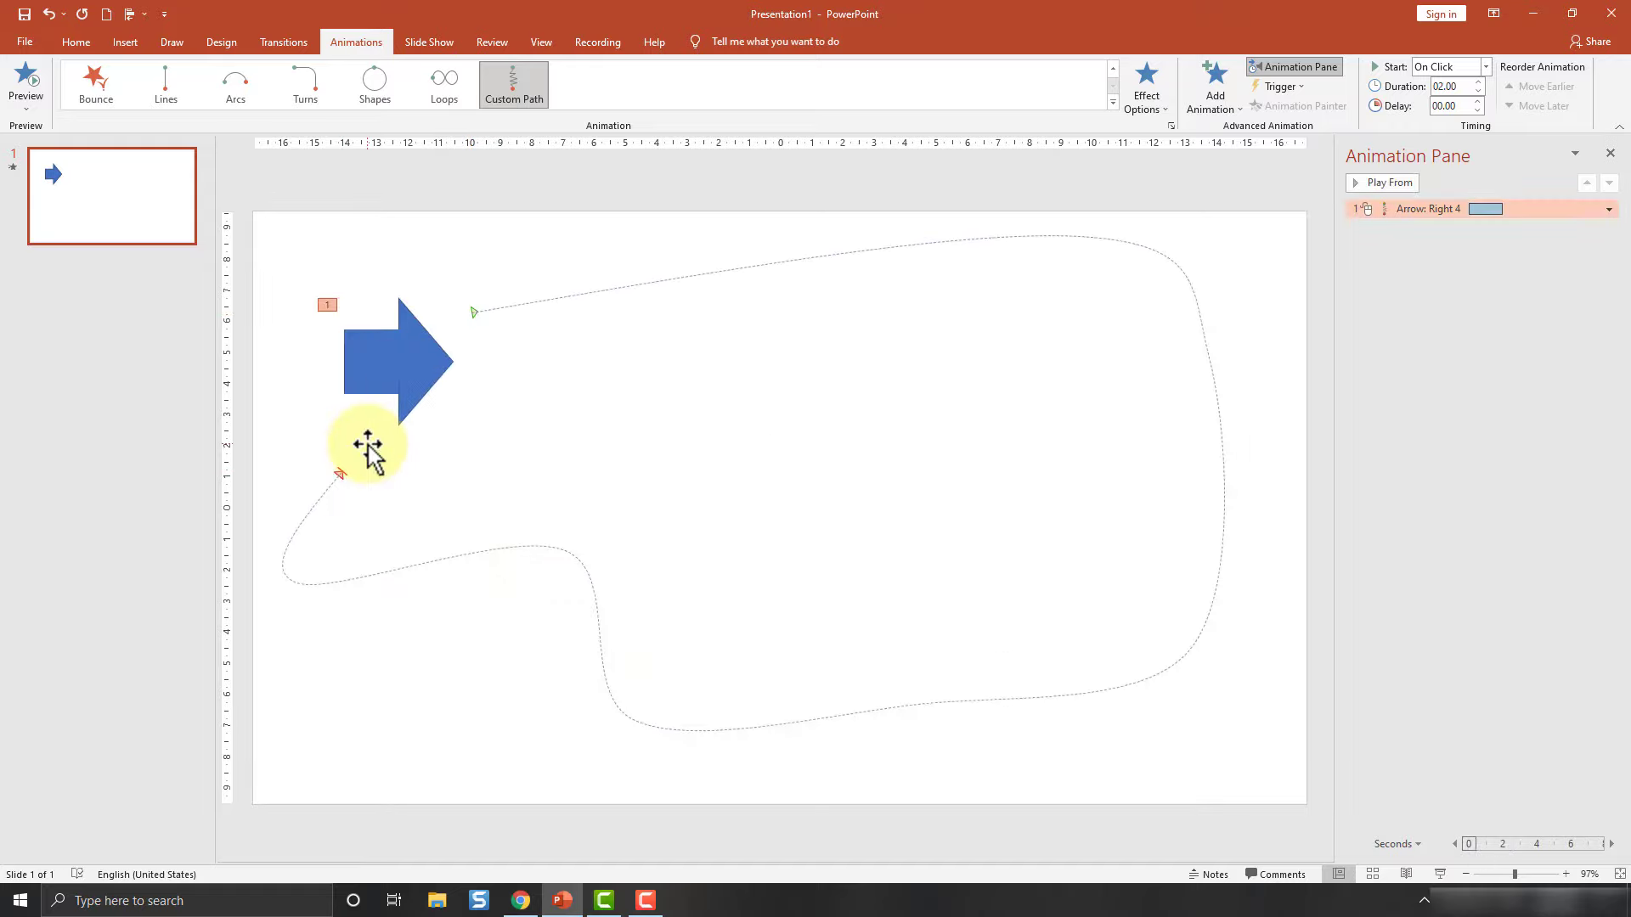
Step: Replace it with a horizontal Line path from the arrow to the slide's right side
click(401, 358)
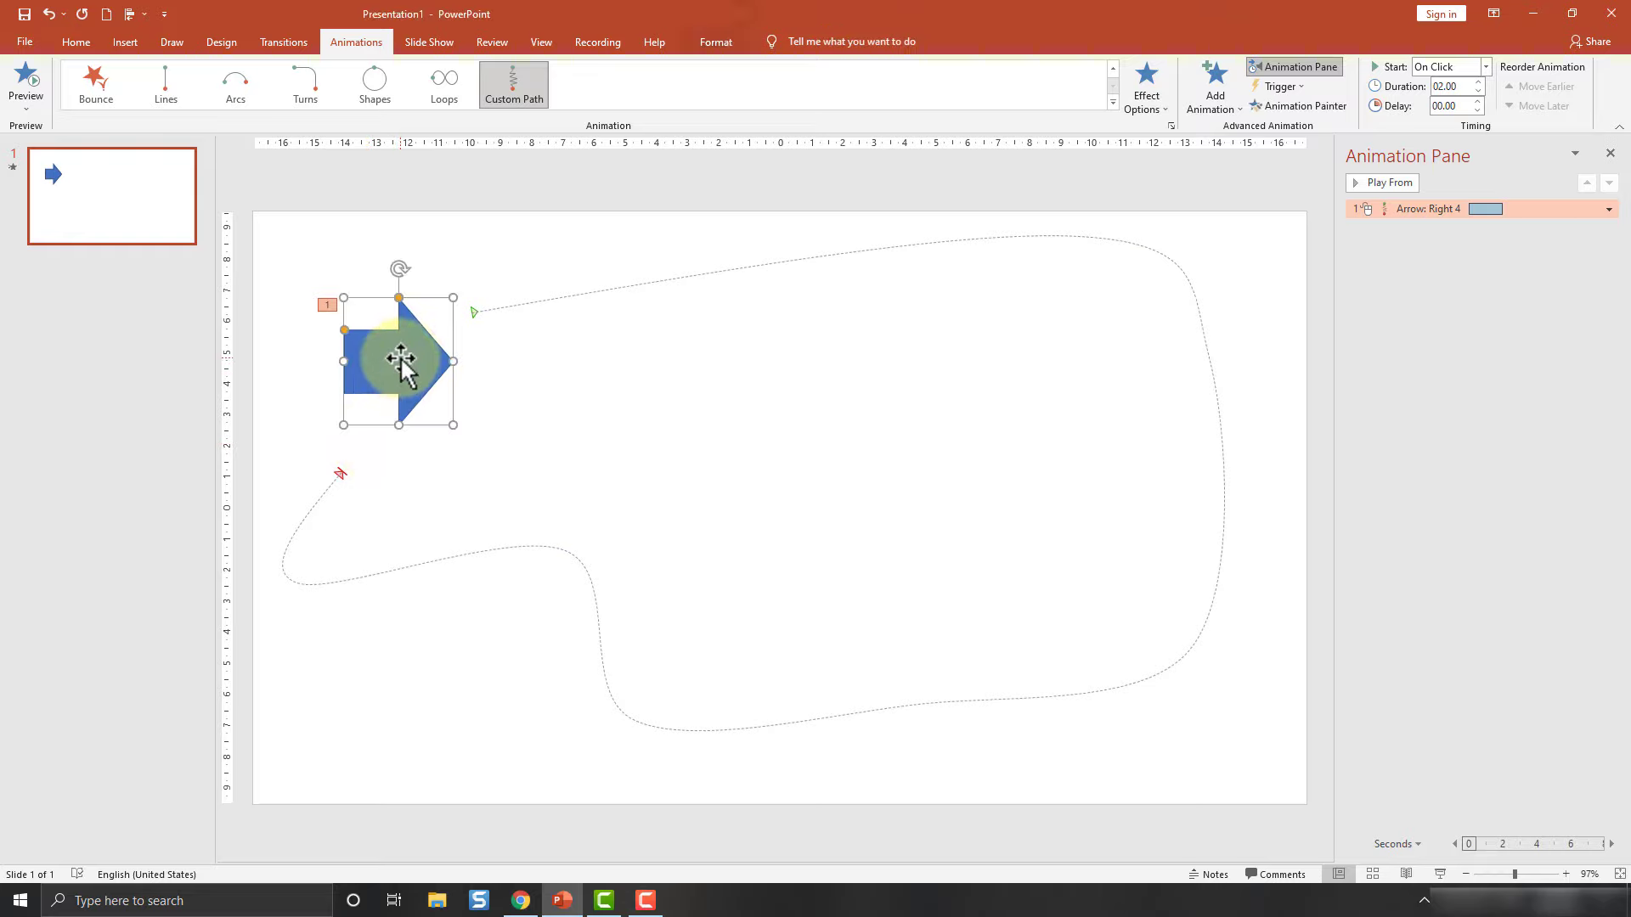
click(1158, 88)
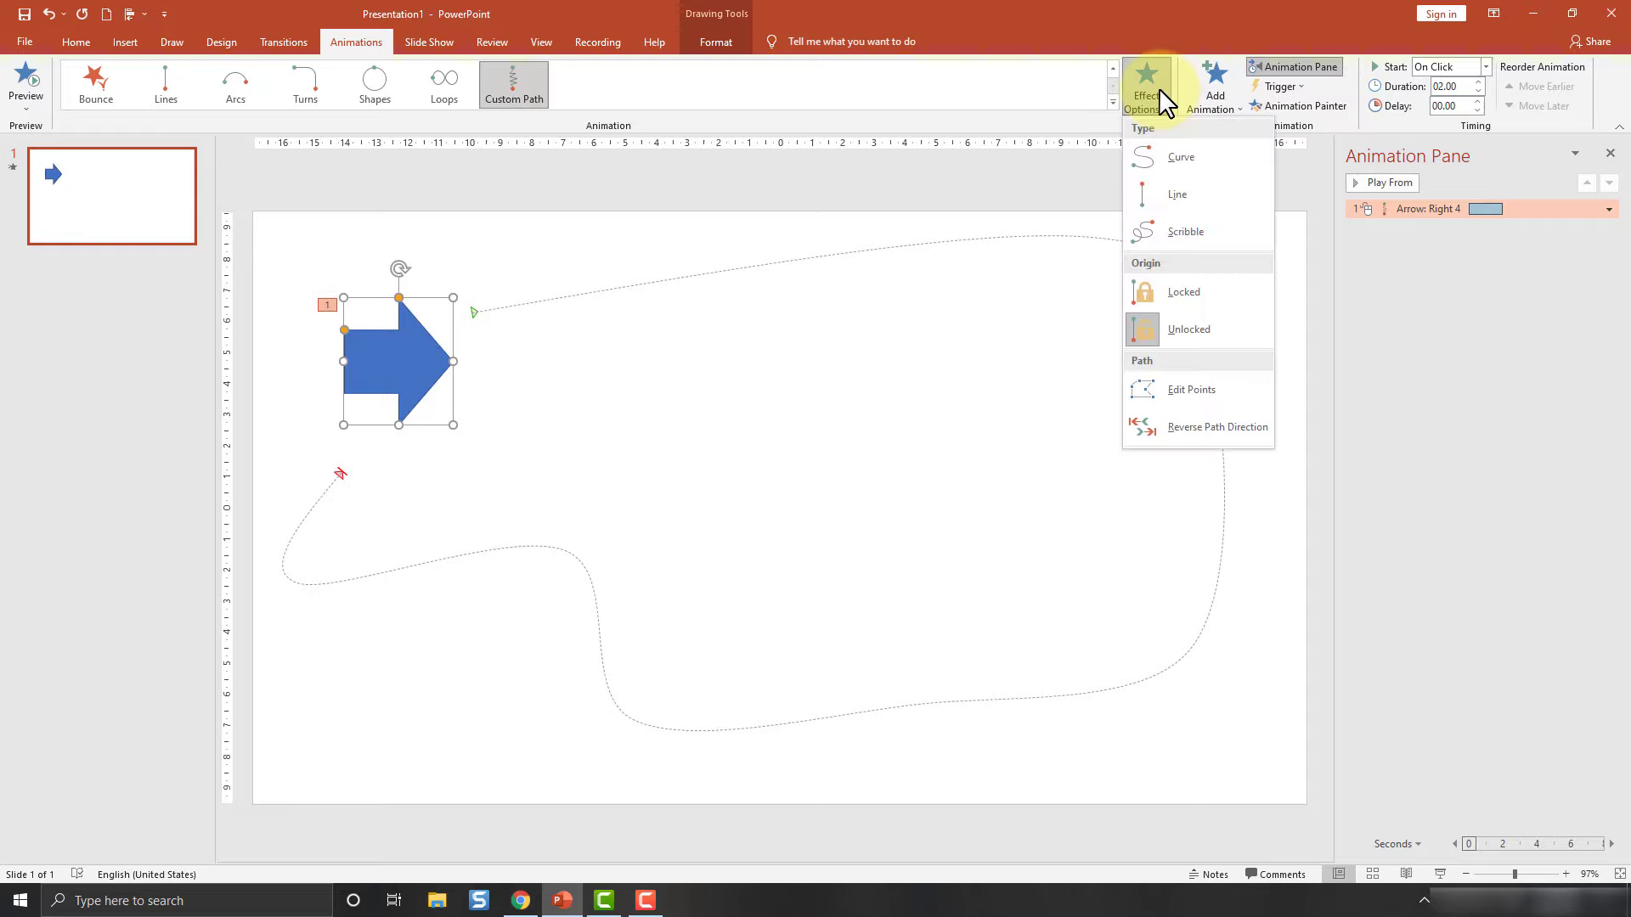
click(1178, 194)
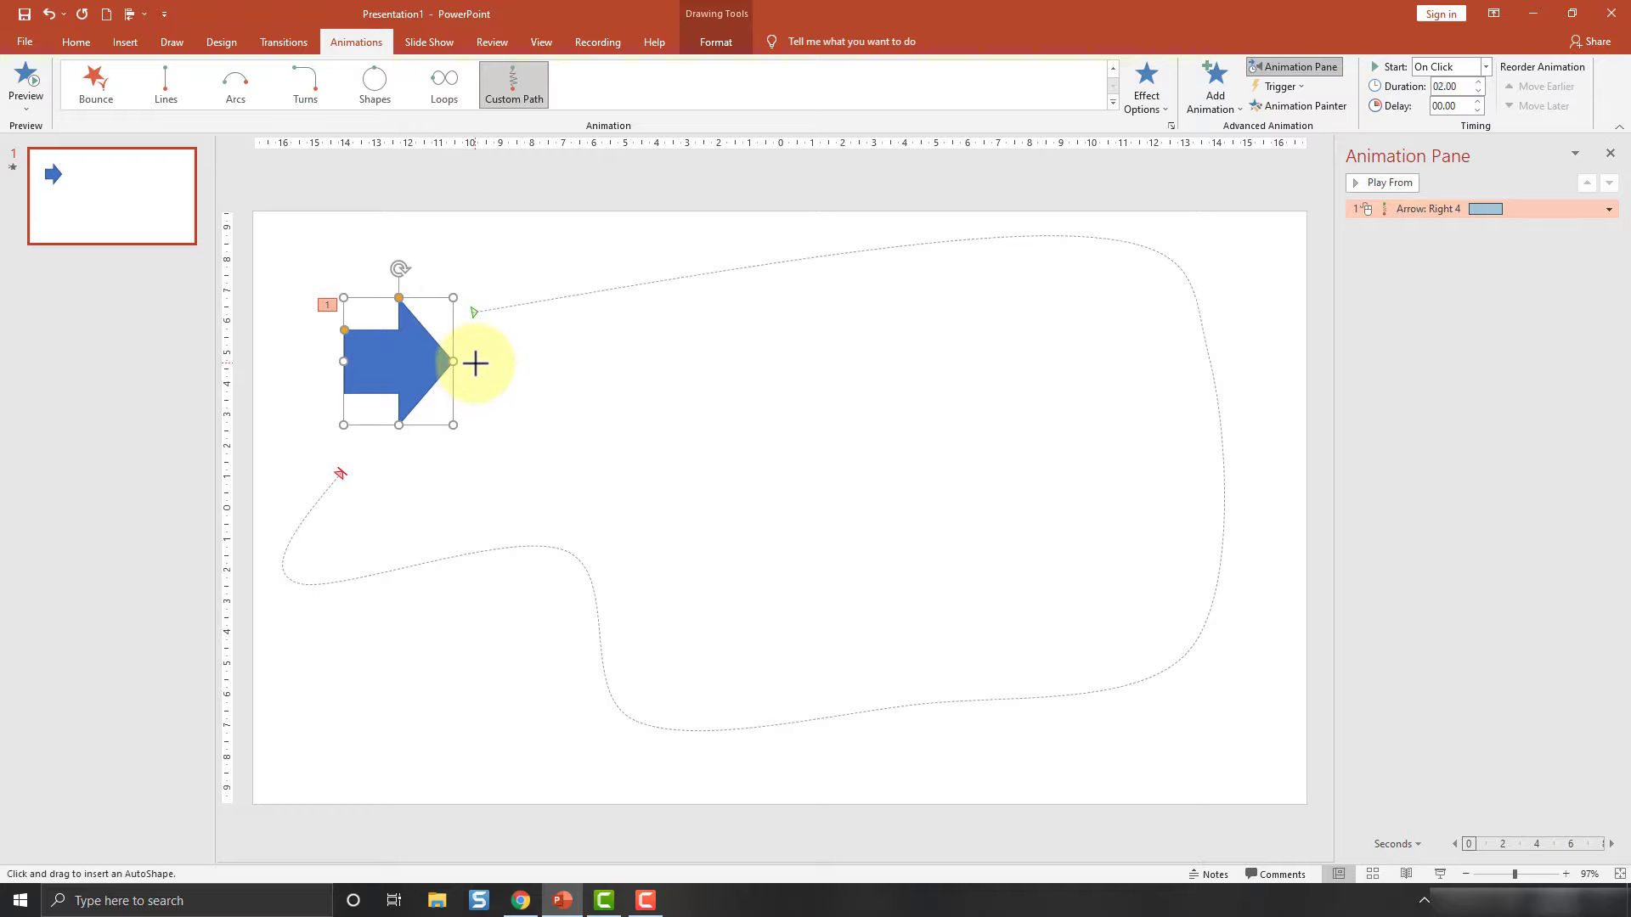
drag(476, 364, 1160, 363)
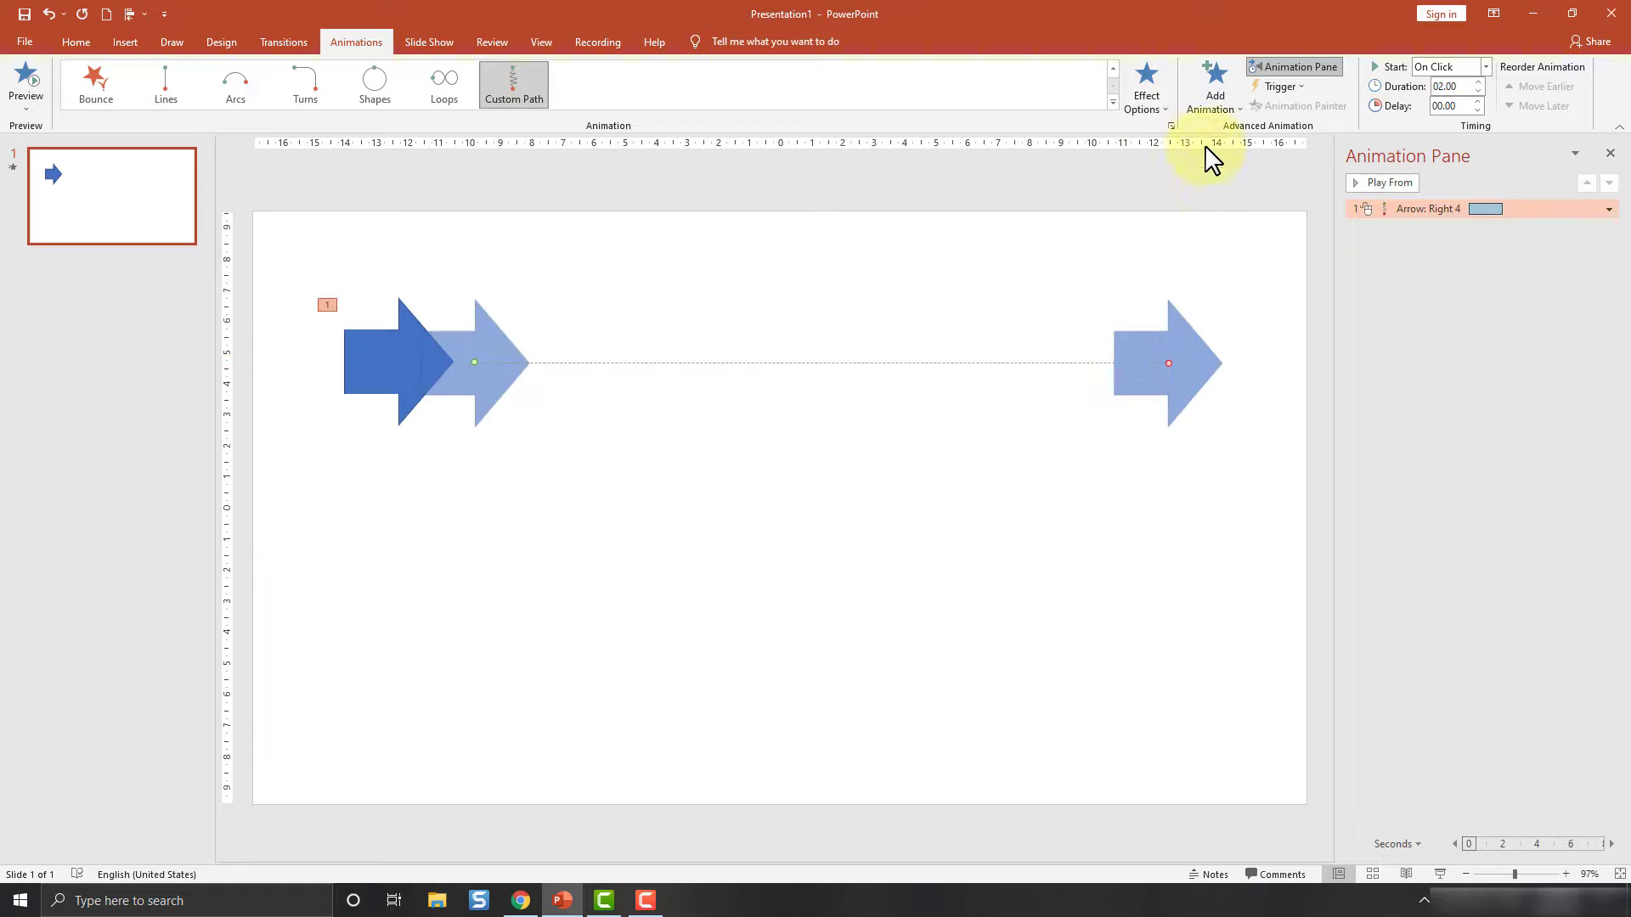
Step: Switch the custom path type to Scribble and draw a freehand path across the slide
click(1159, 88)
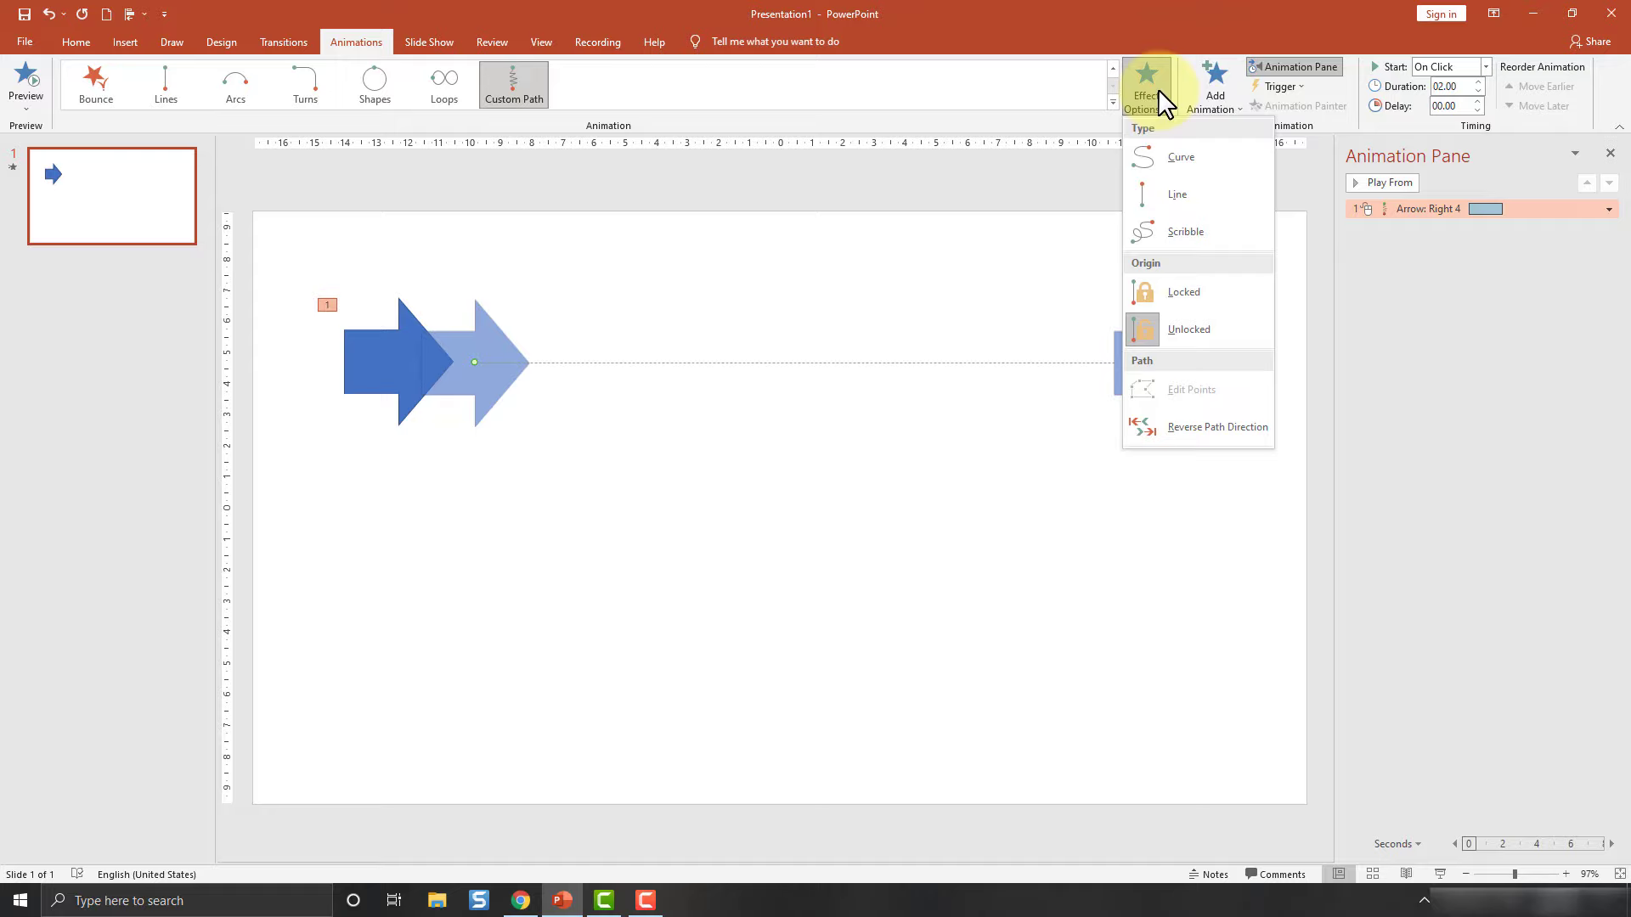
click(1184, 233)
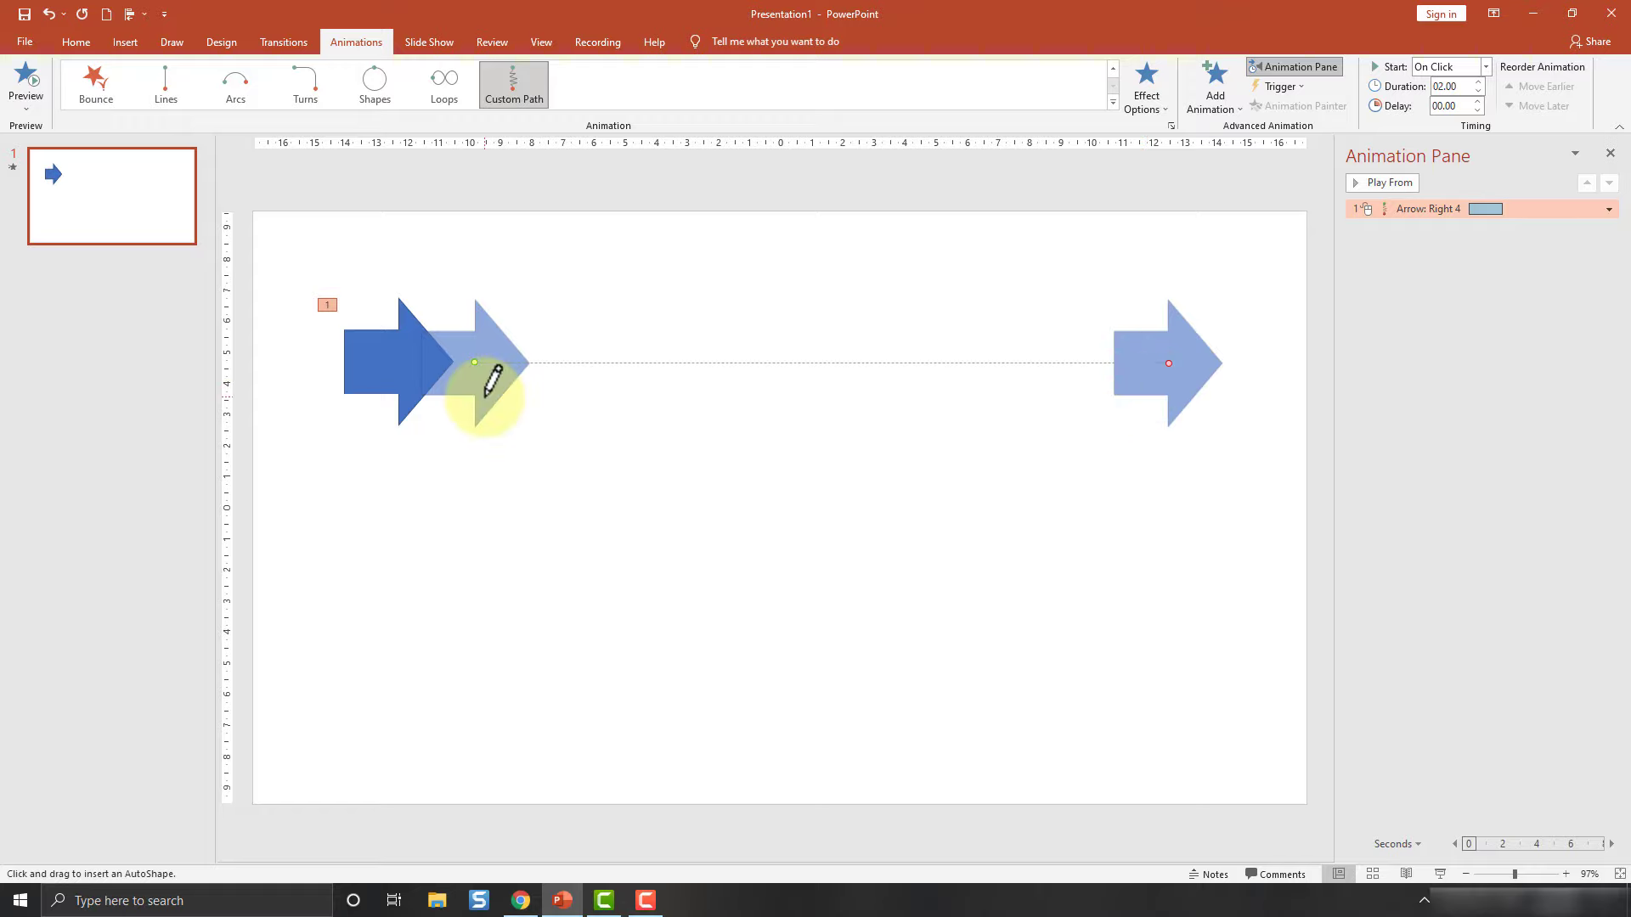
mouse_move(496, 411)
mouse_down()
mouse_move(831, 429)
mouse_move(1194, 522)
mouse_move(833, 727)
mouse_move(553, 625)
mouse_move(331, 517)
mouse_move(320, 370)
mouse_move(375, 226)
mouse_move(583, 263)
mouse_up()
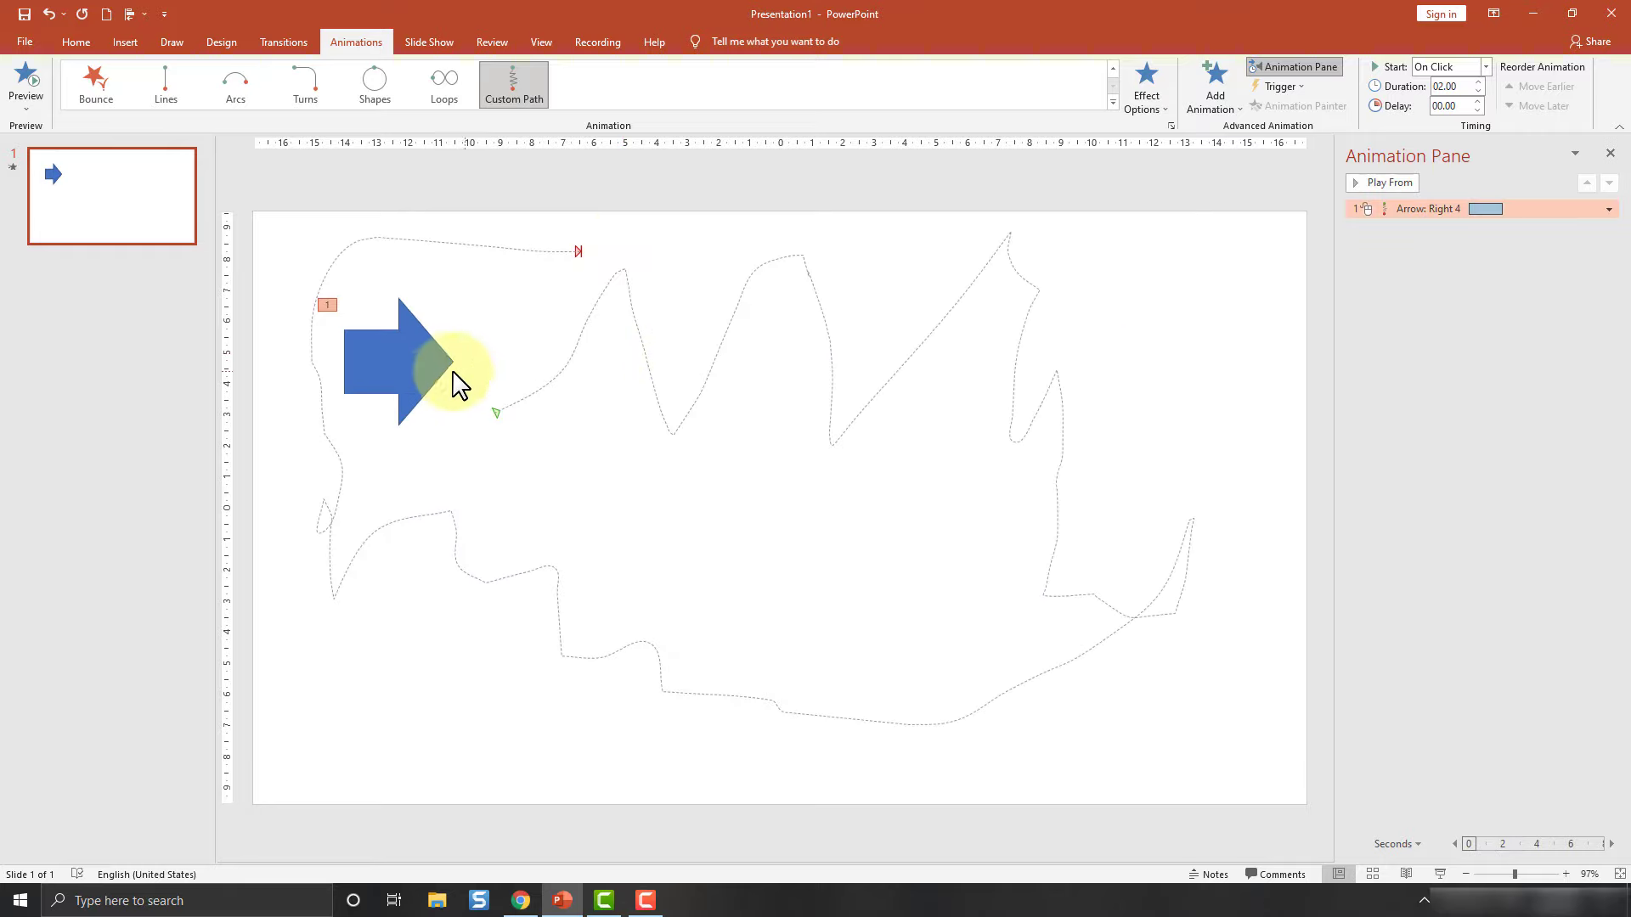
Step: Replace the arrow's freehand scribble with an Arcs motion path curving gently right
click(423, 357)
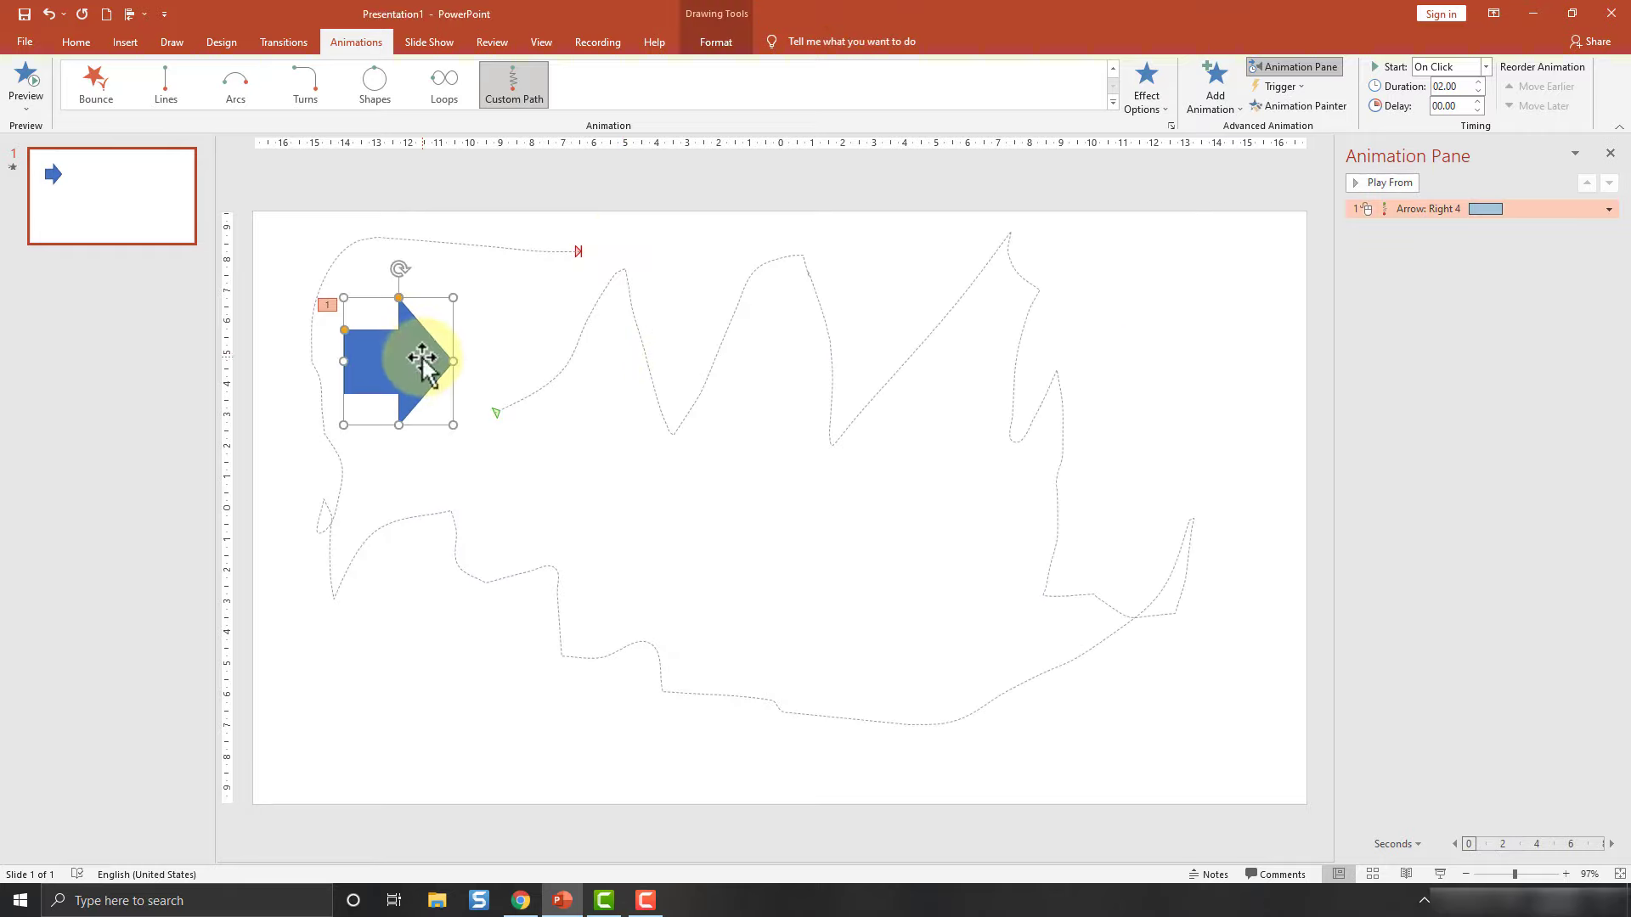
click(1147, 100)
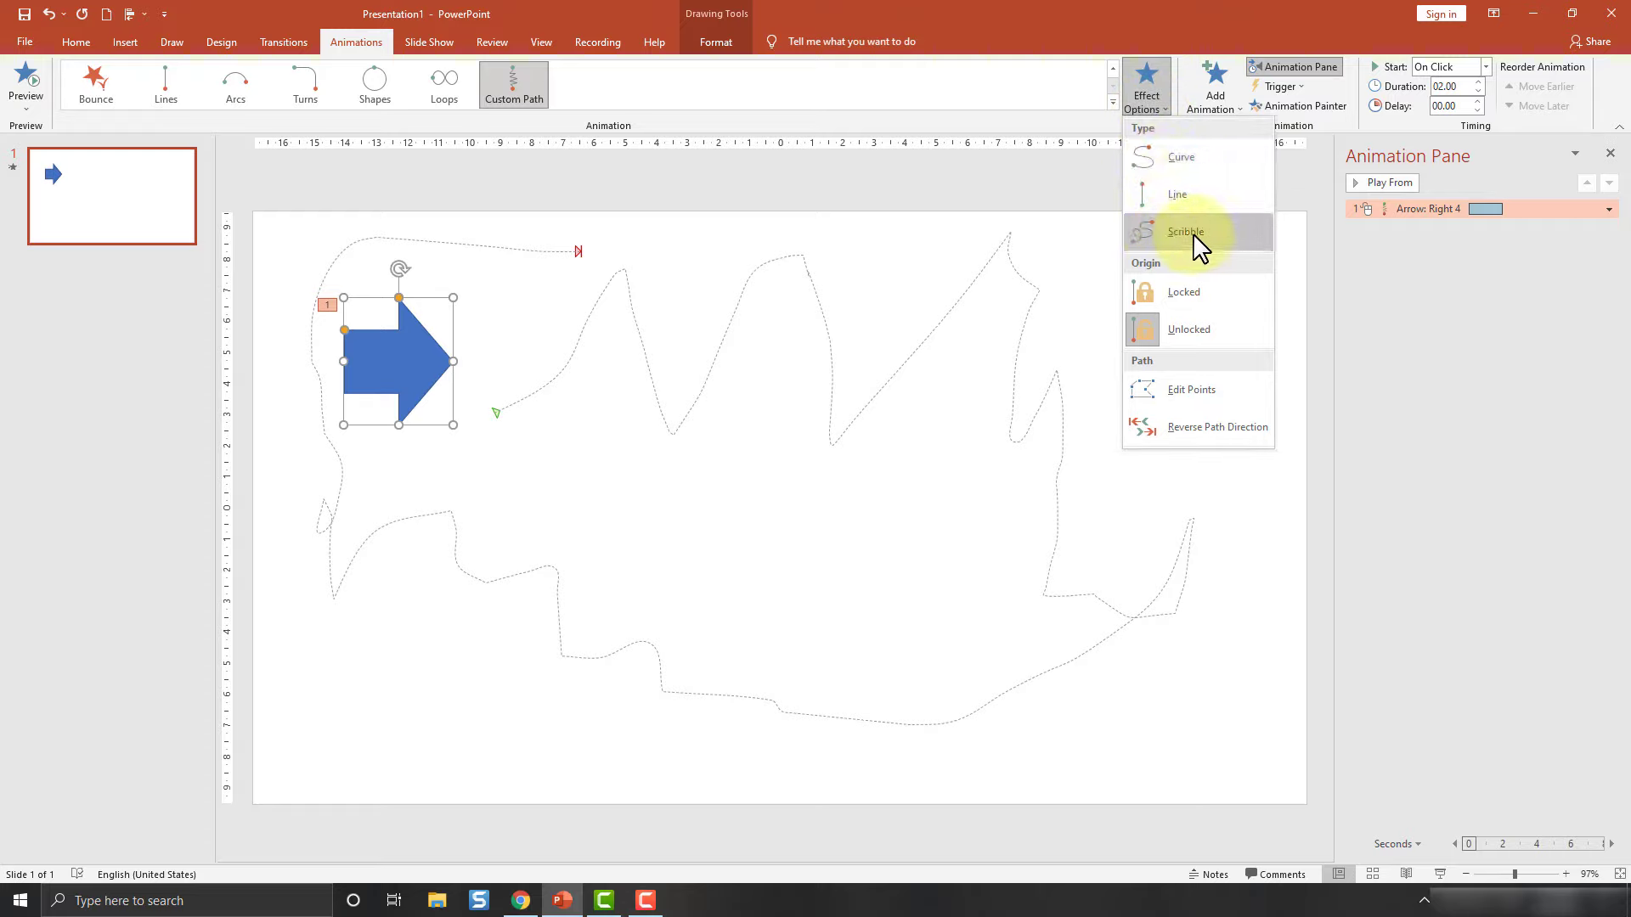
click(384, 357)
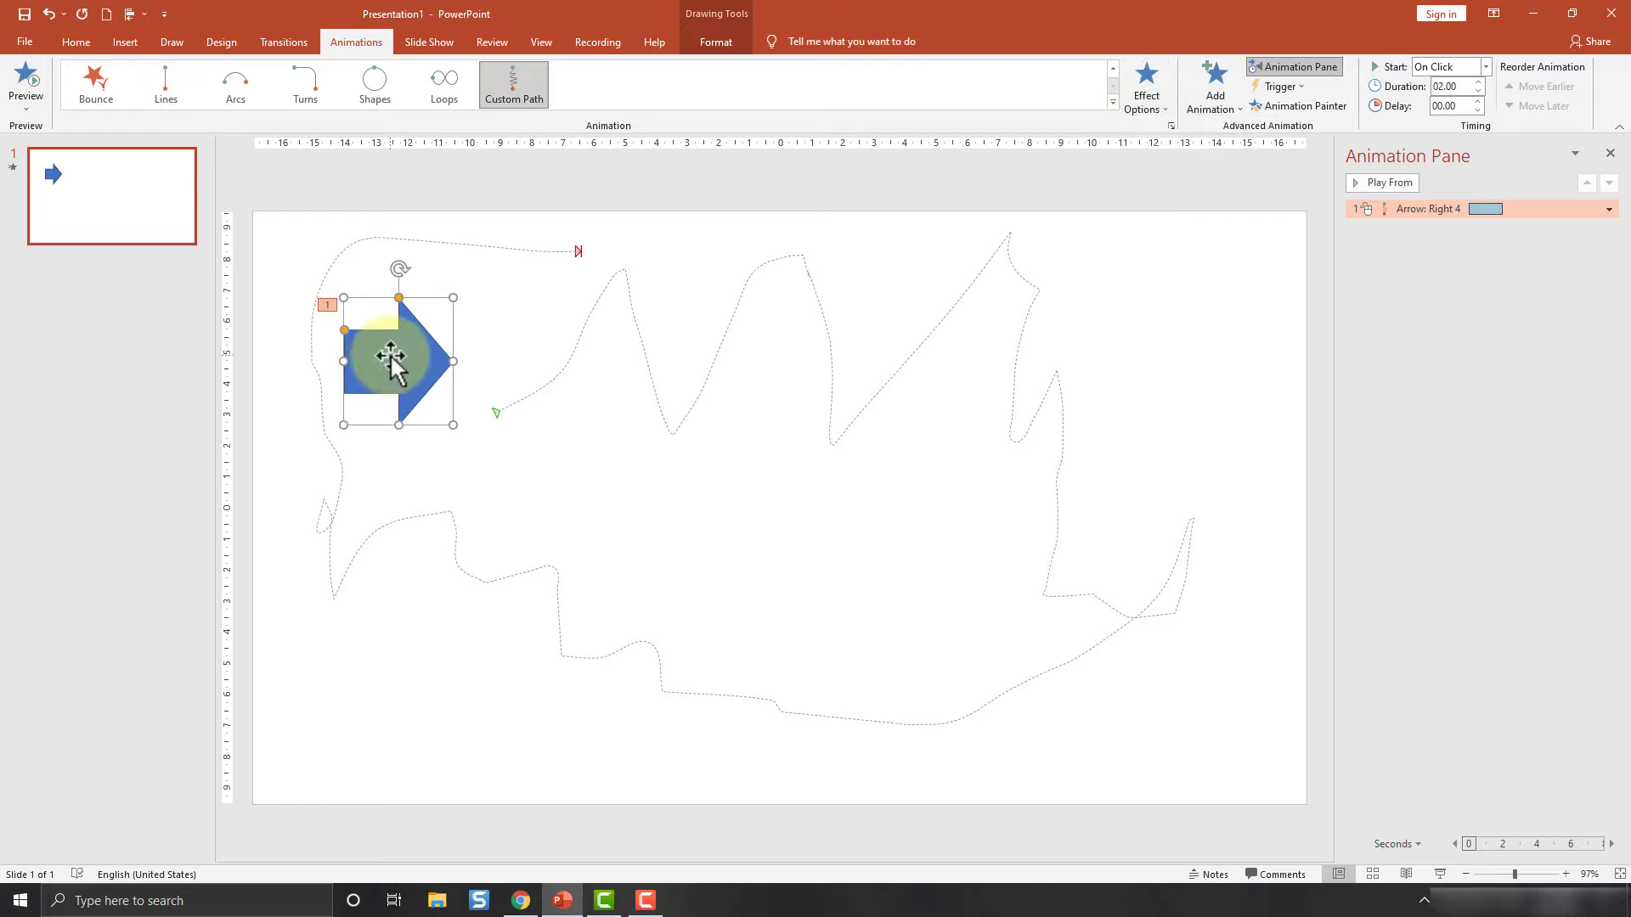
click(1112, 103)
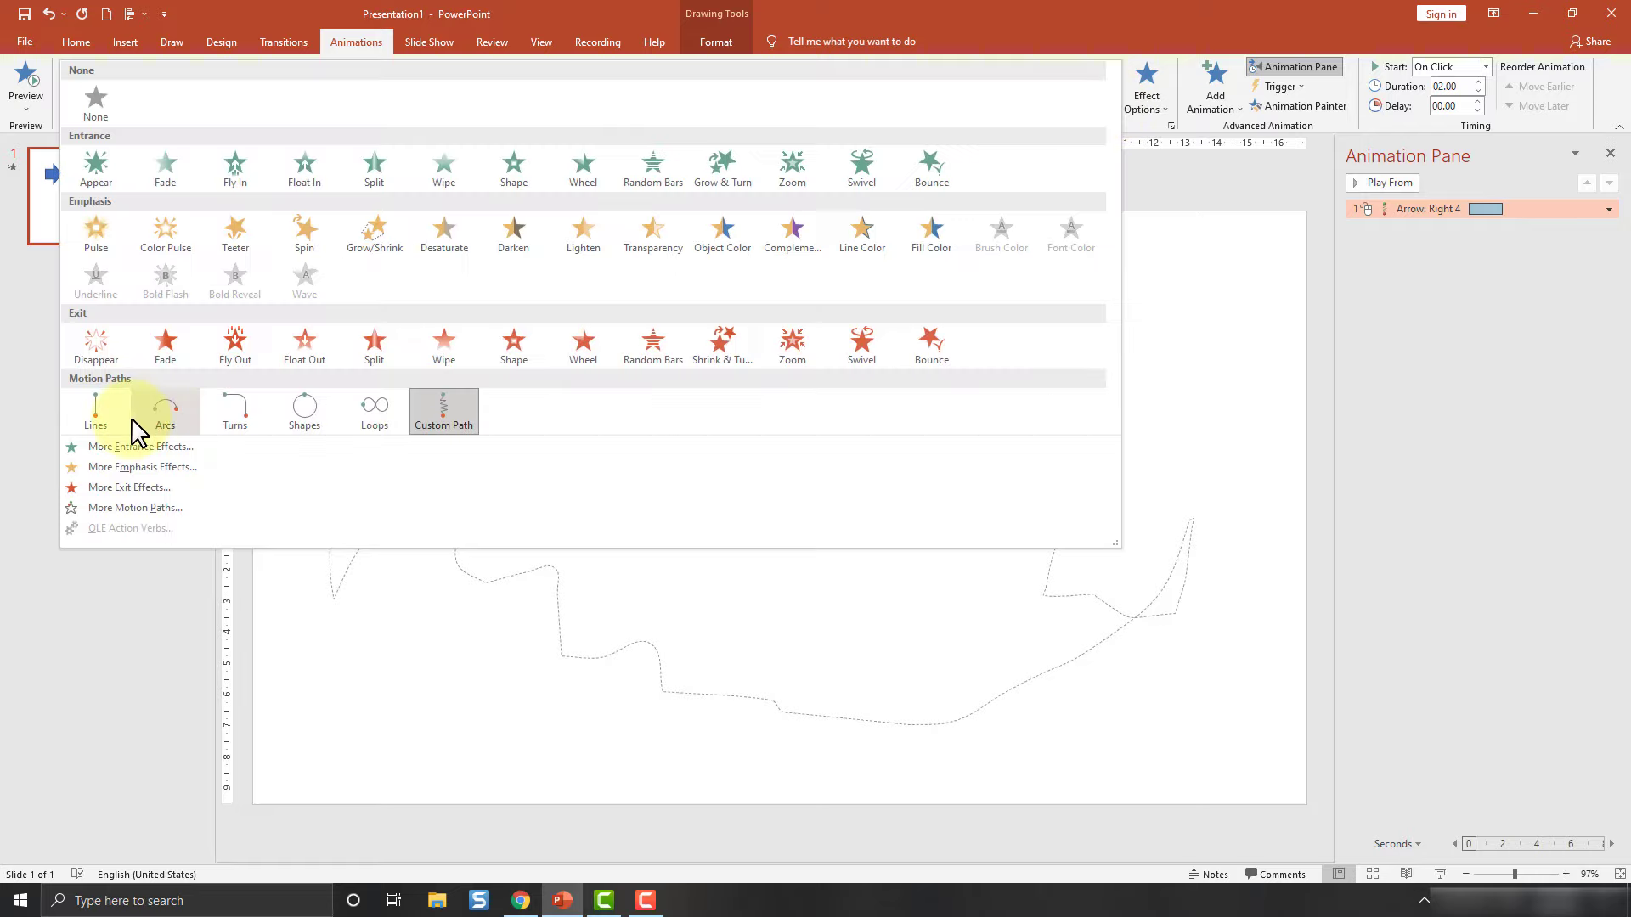
click(167, 406)
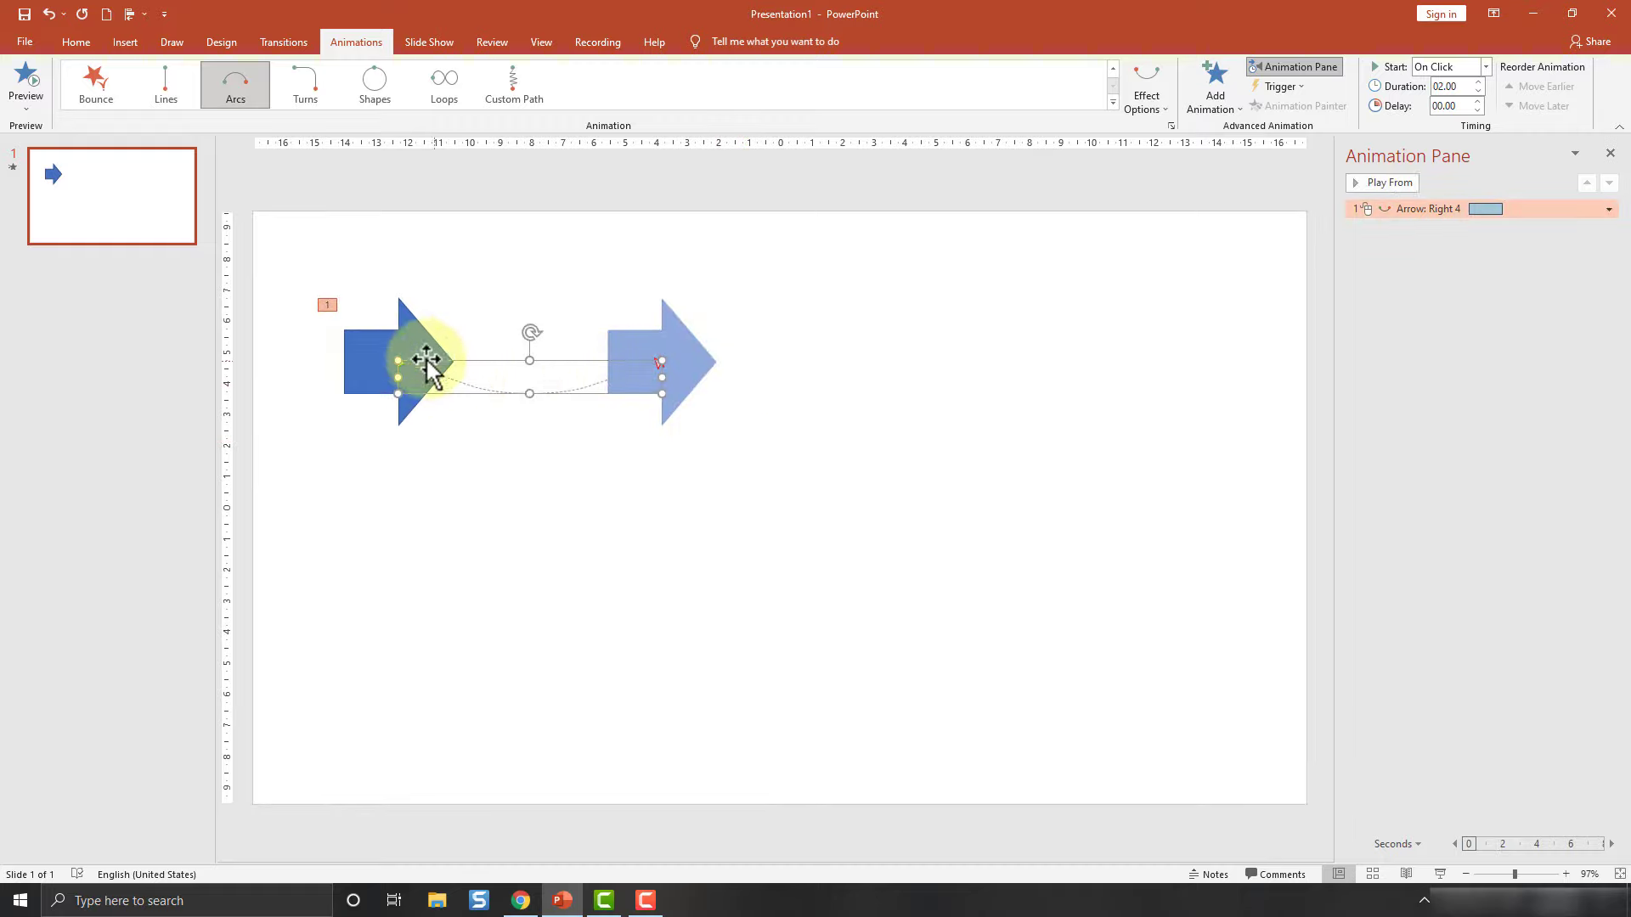
click(413, 346)
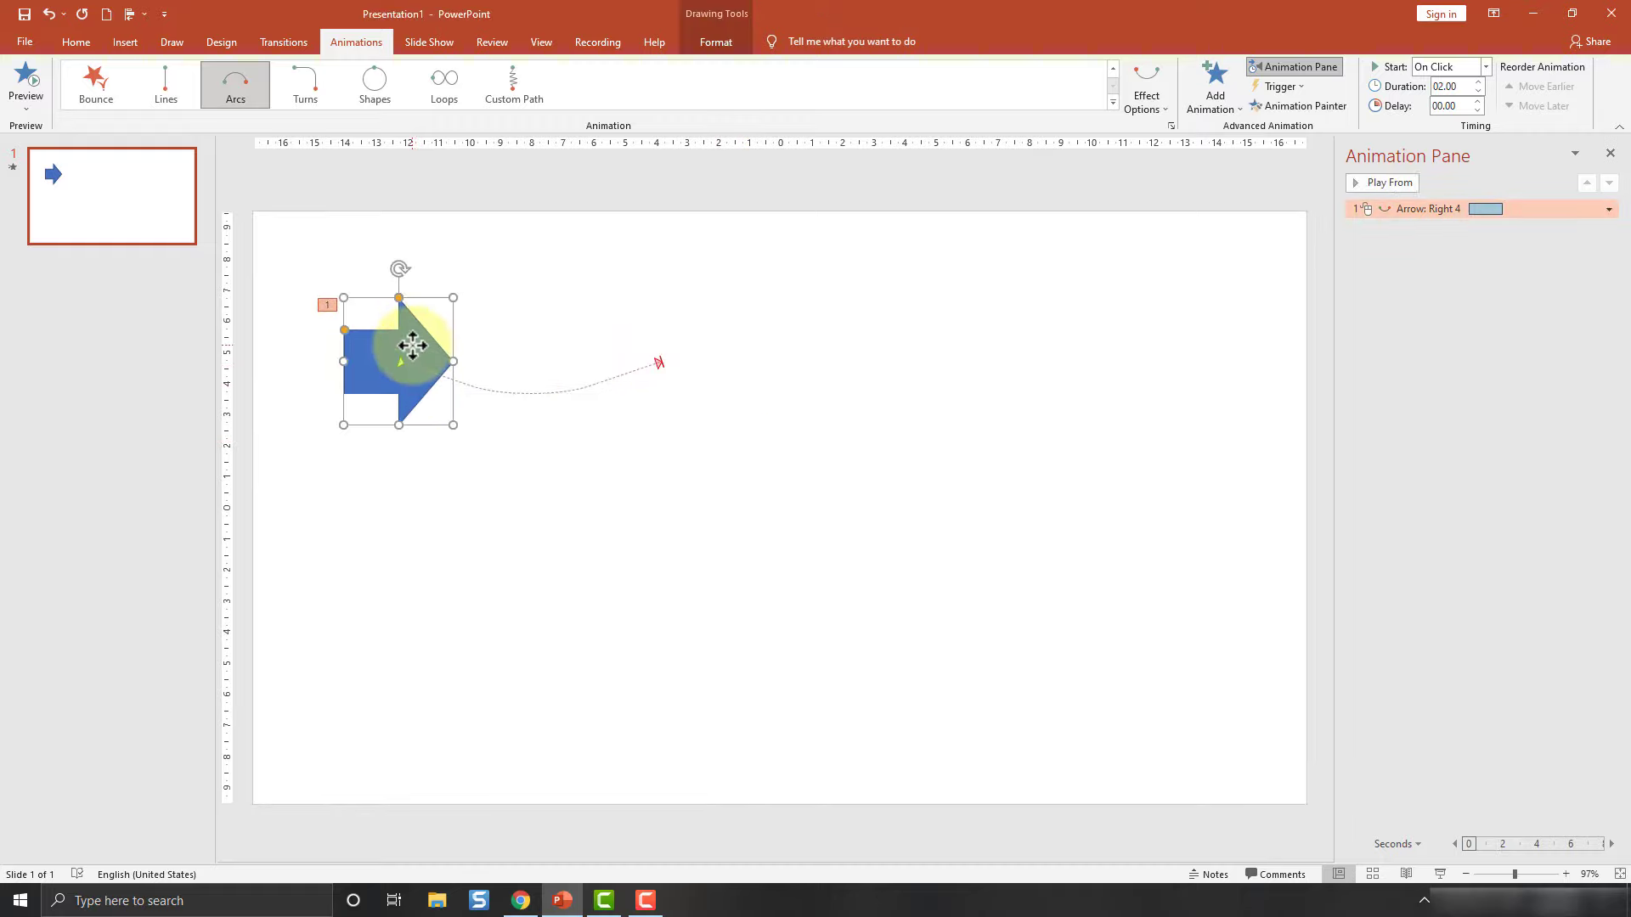
click(1216, 100)
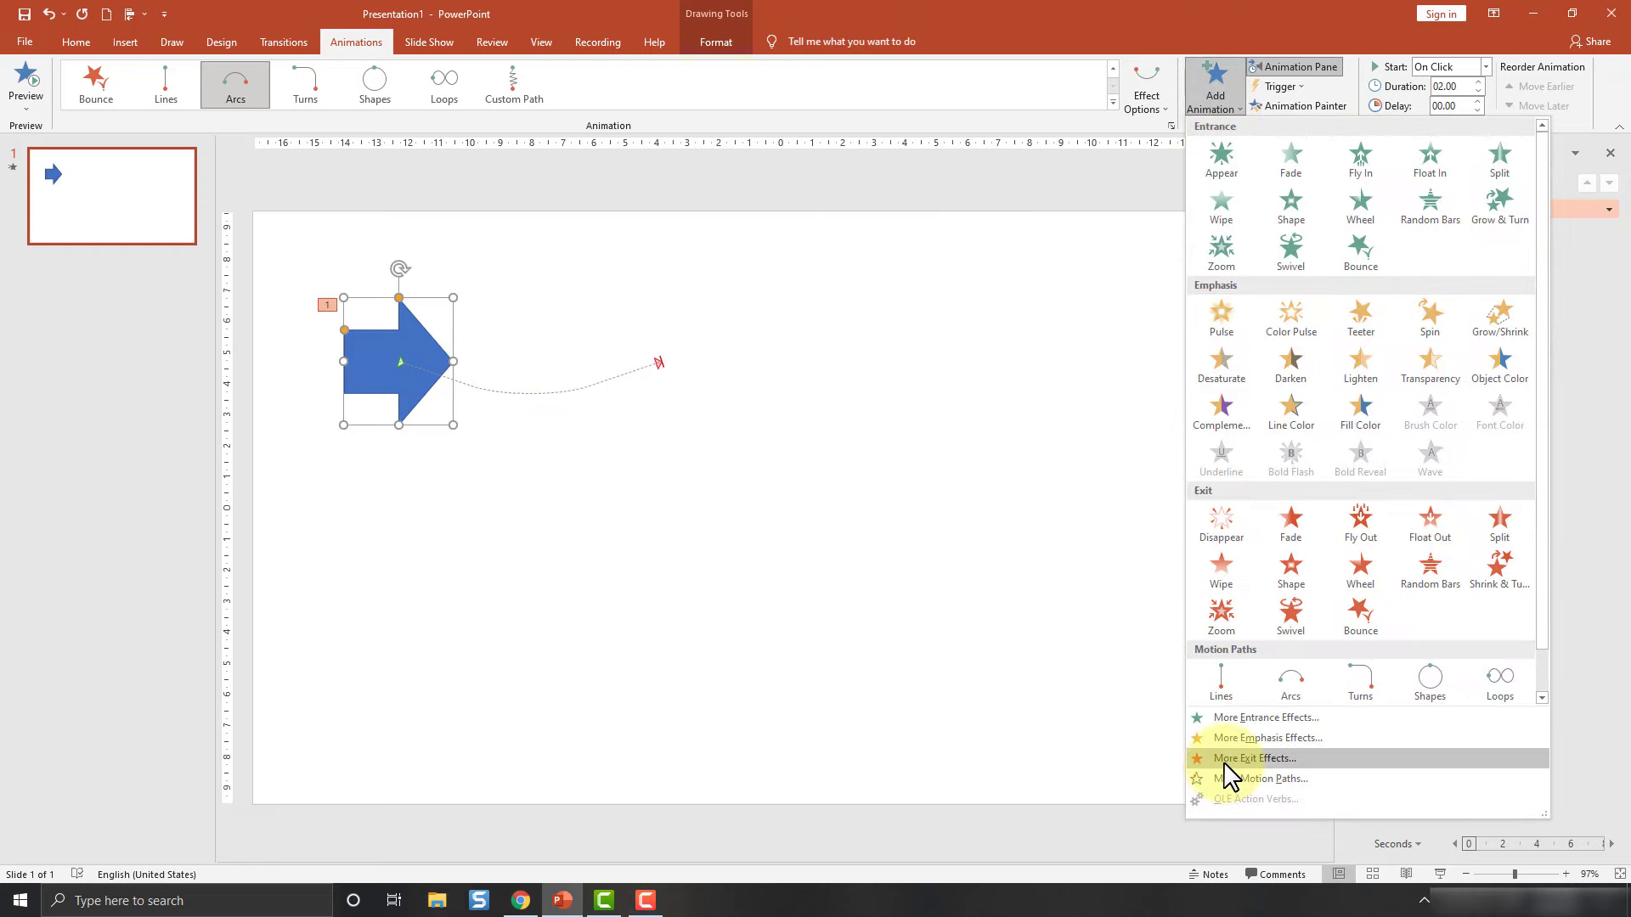
Step: Add a Left line motion path to the arrow and move it beside the arc's end
click(1245, 780)
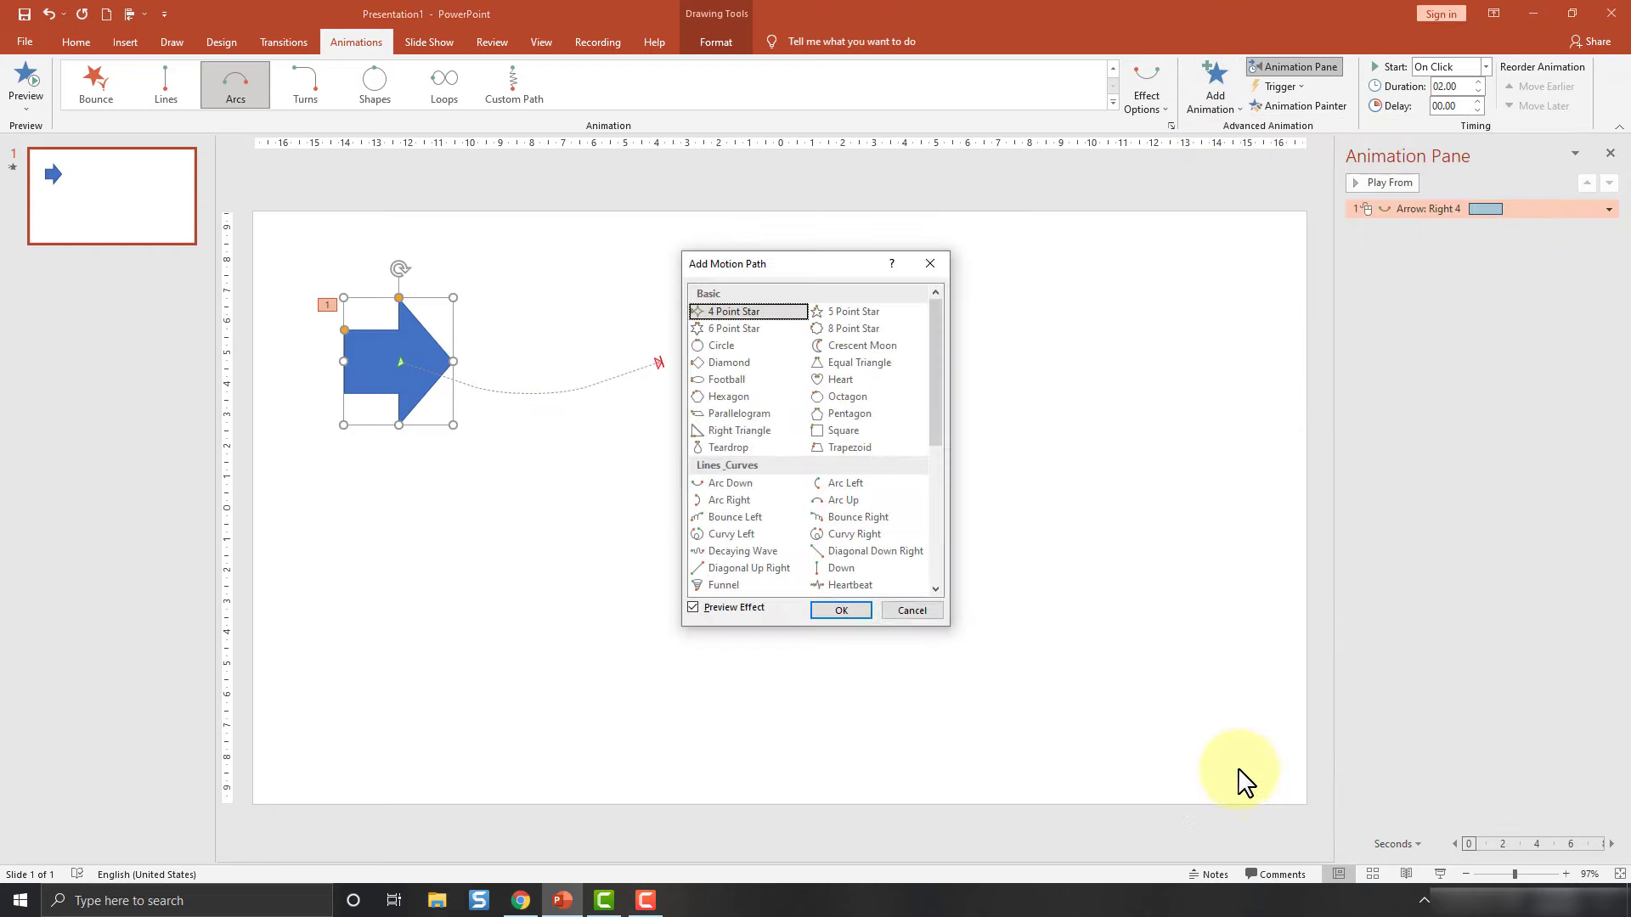
drag(933, 402, 933, 471)
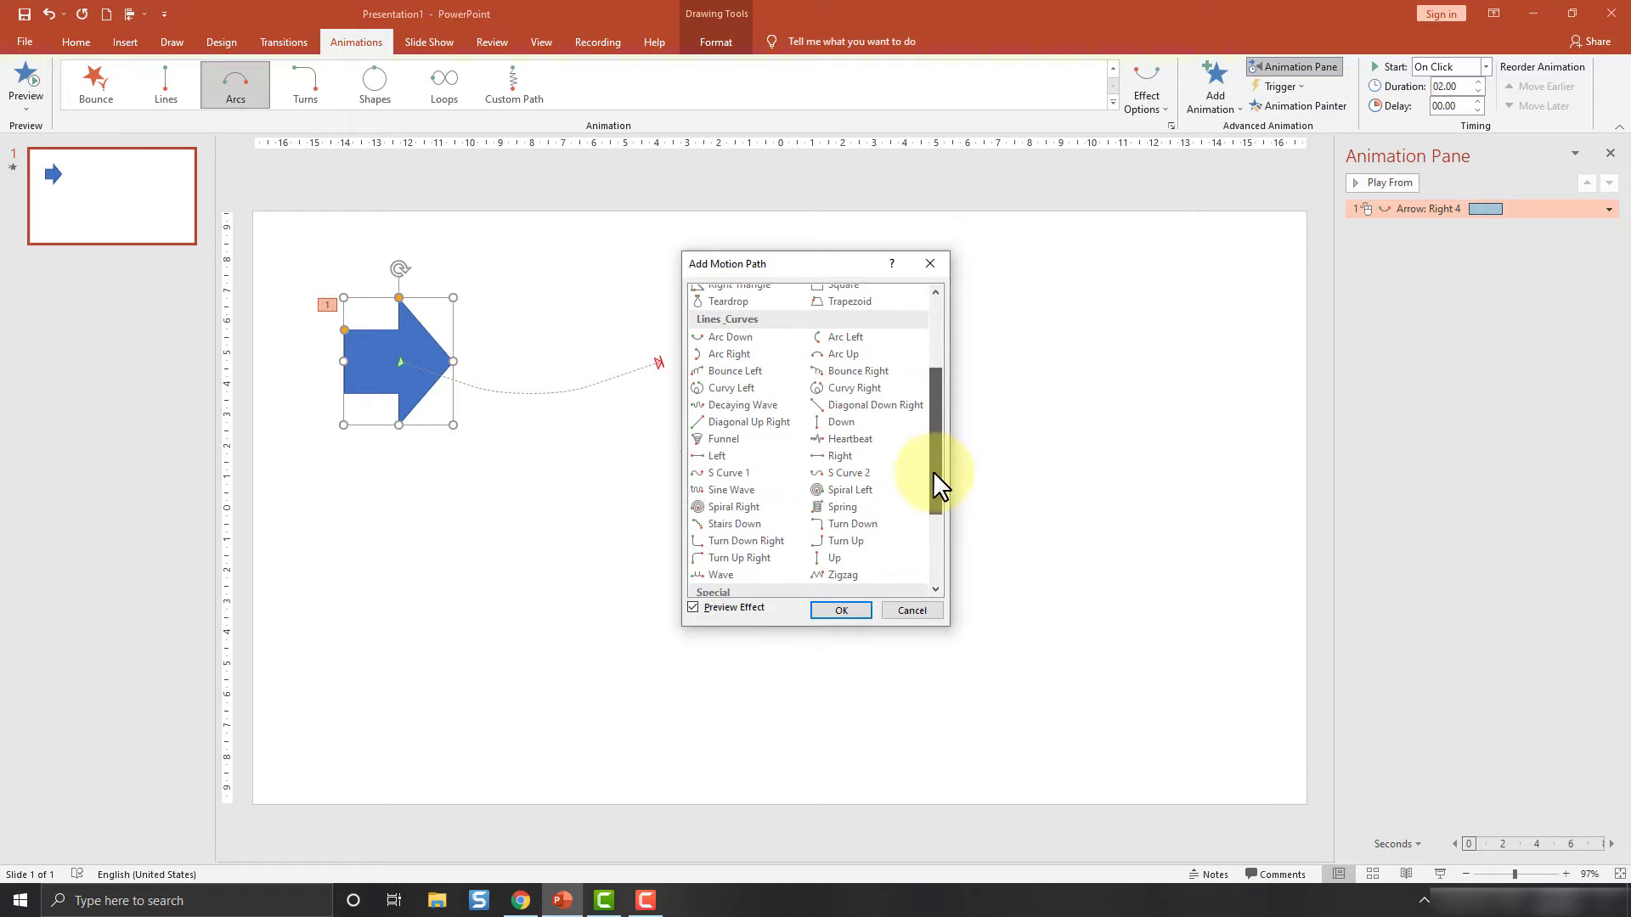
click(712, 456)
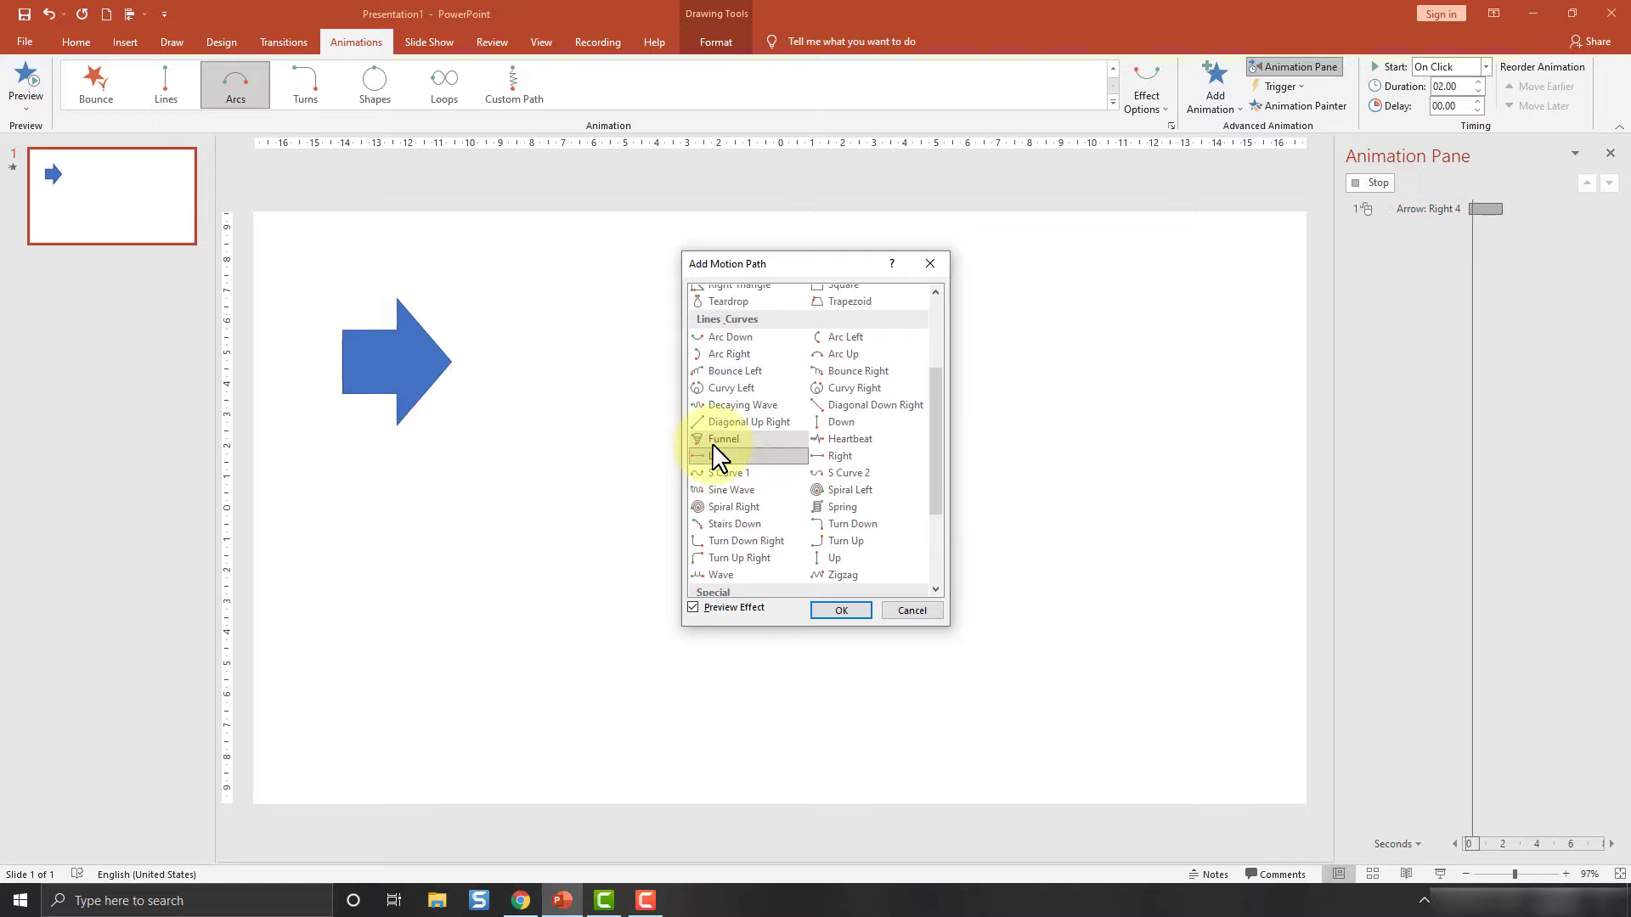
click(839, 611)
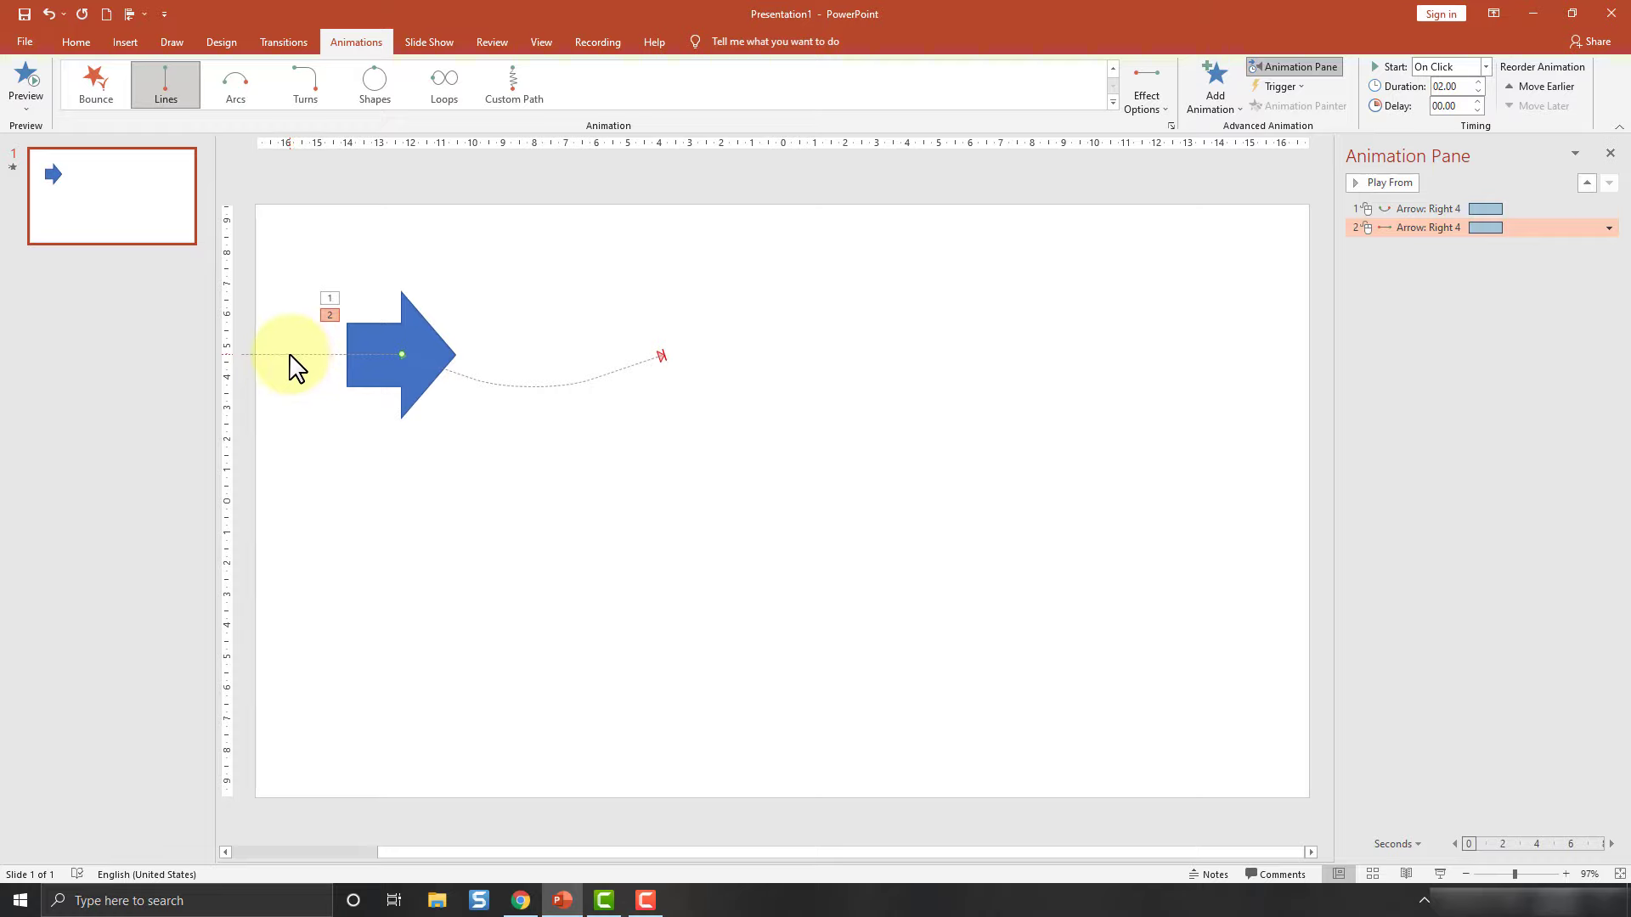
drag(290, 357, 815, 355)
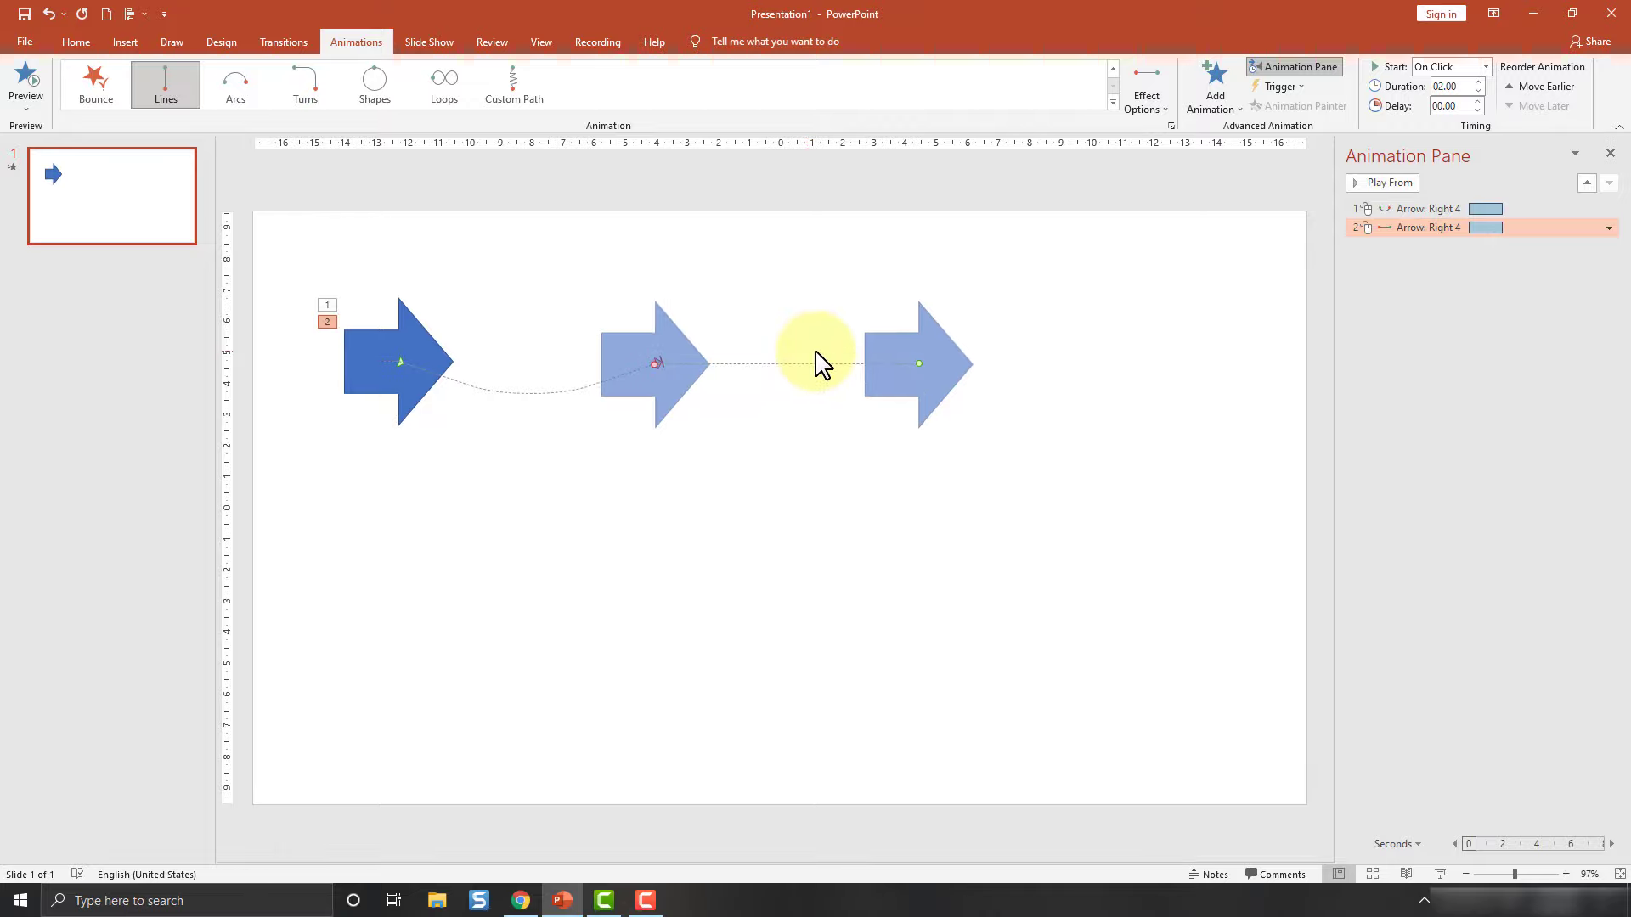
Step: Preview the arc and Left line motions in slide show, then exit
click(1439, 875)
click(1104, 690)
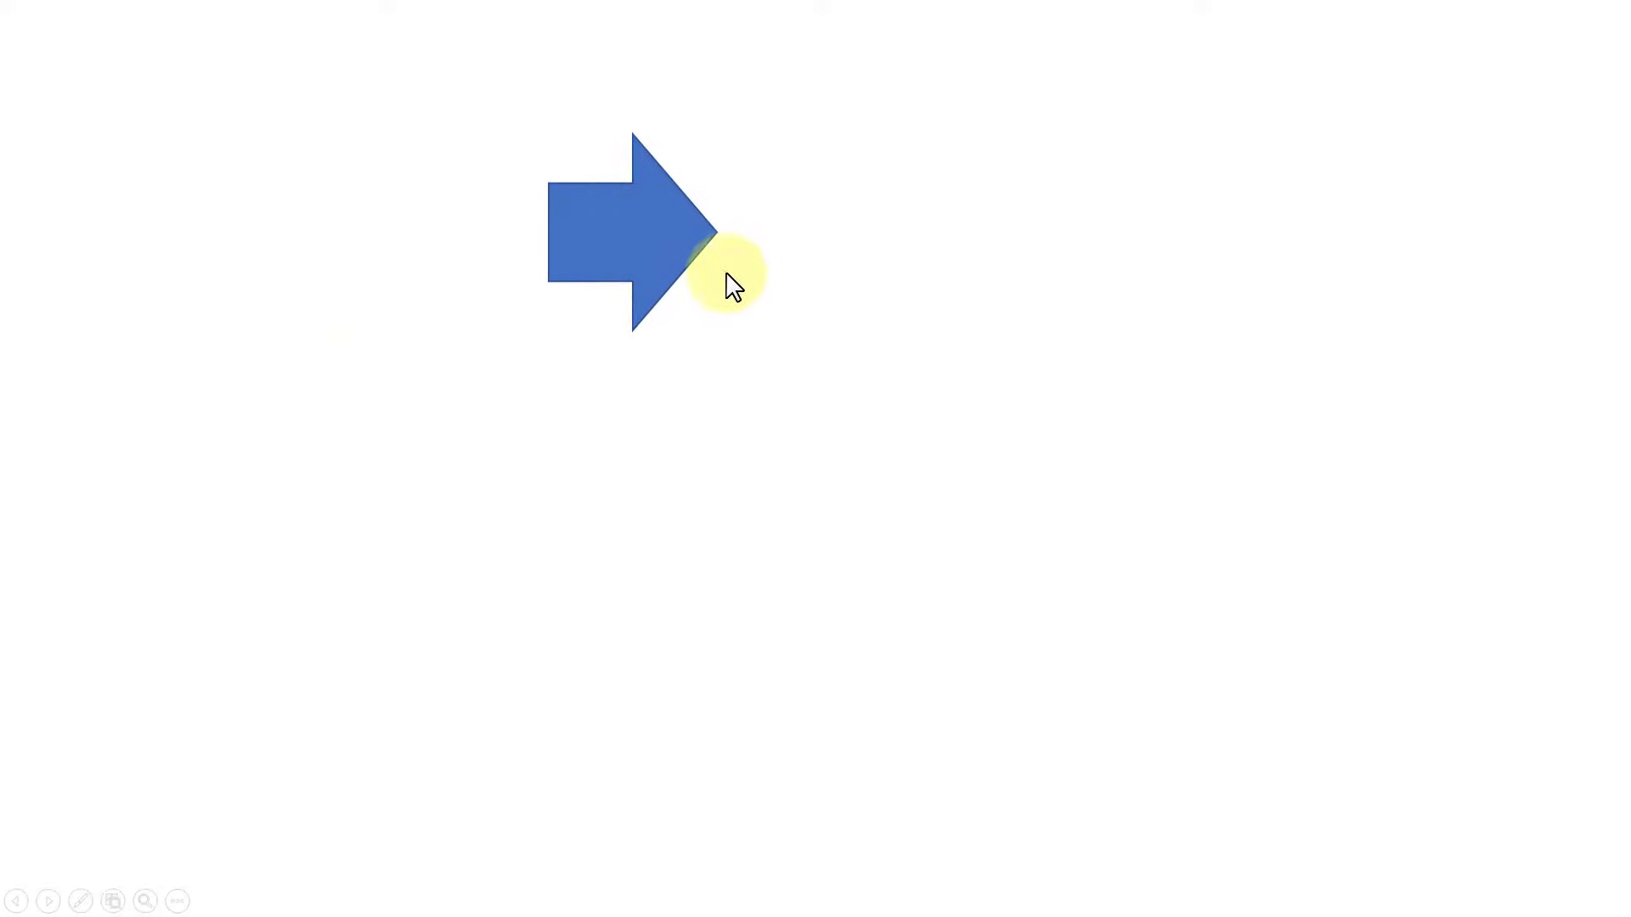
click(1164, 475)
click(1164, 476)
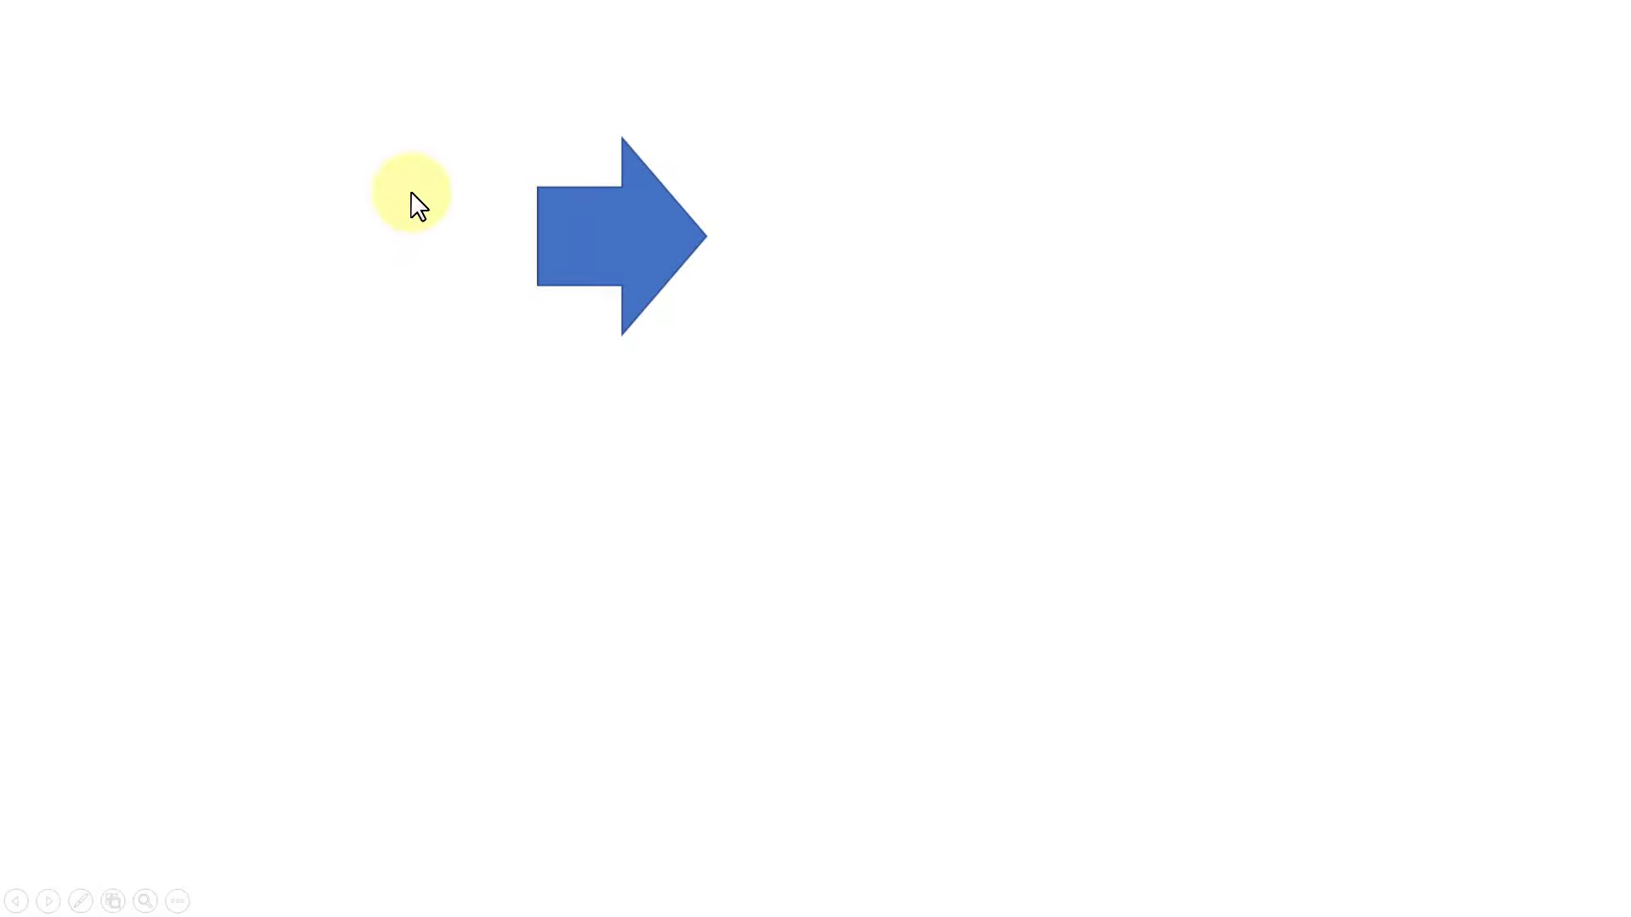
key(Escape)
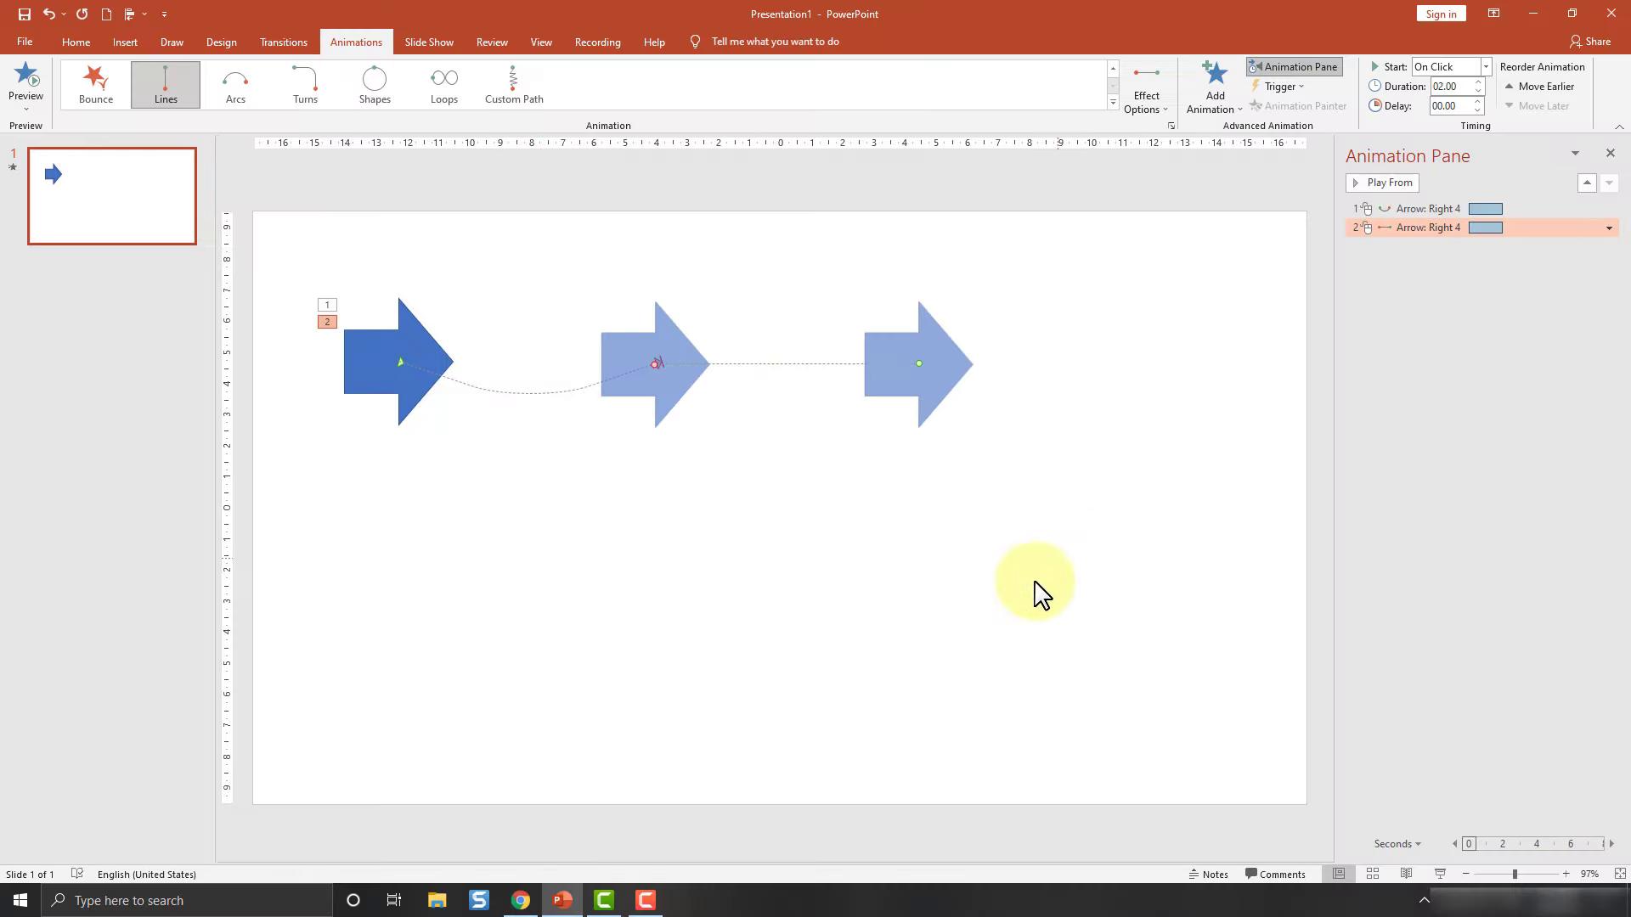
Step: Delete the Left line animation and add a Turn Down Right path starting at the arc's end
click(1413, 227)
key(Delete)
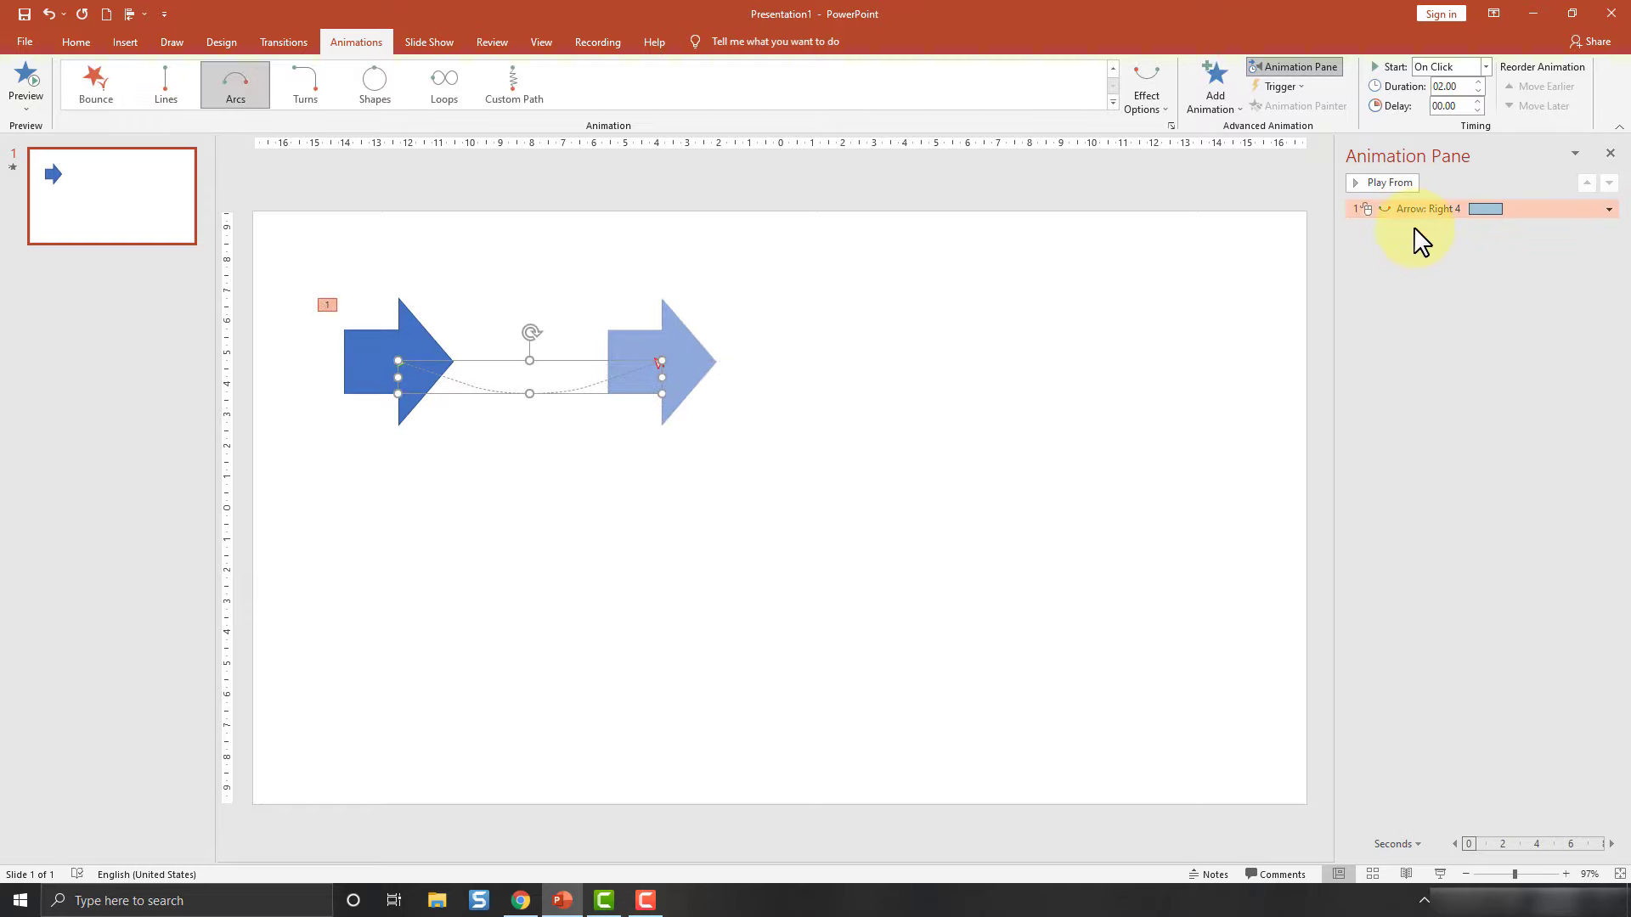
click(1223, 98)
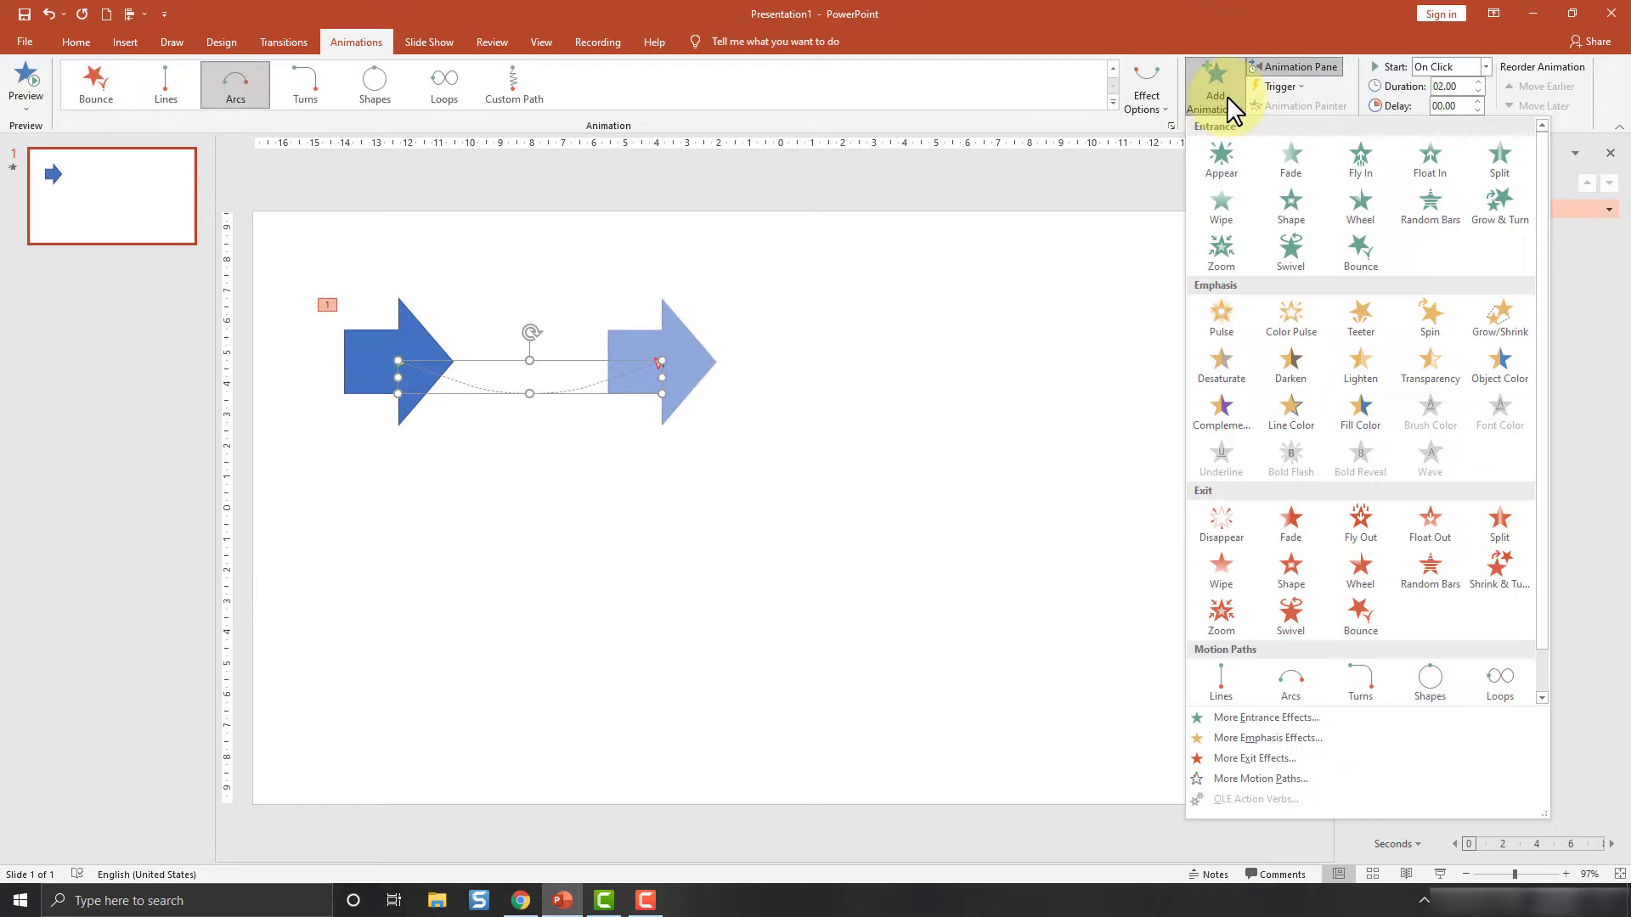
click(1233, 780)
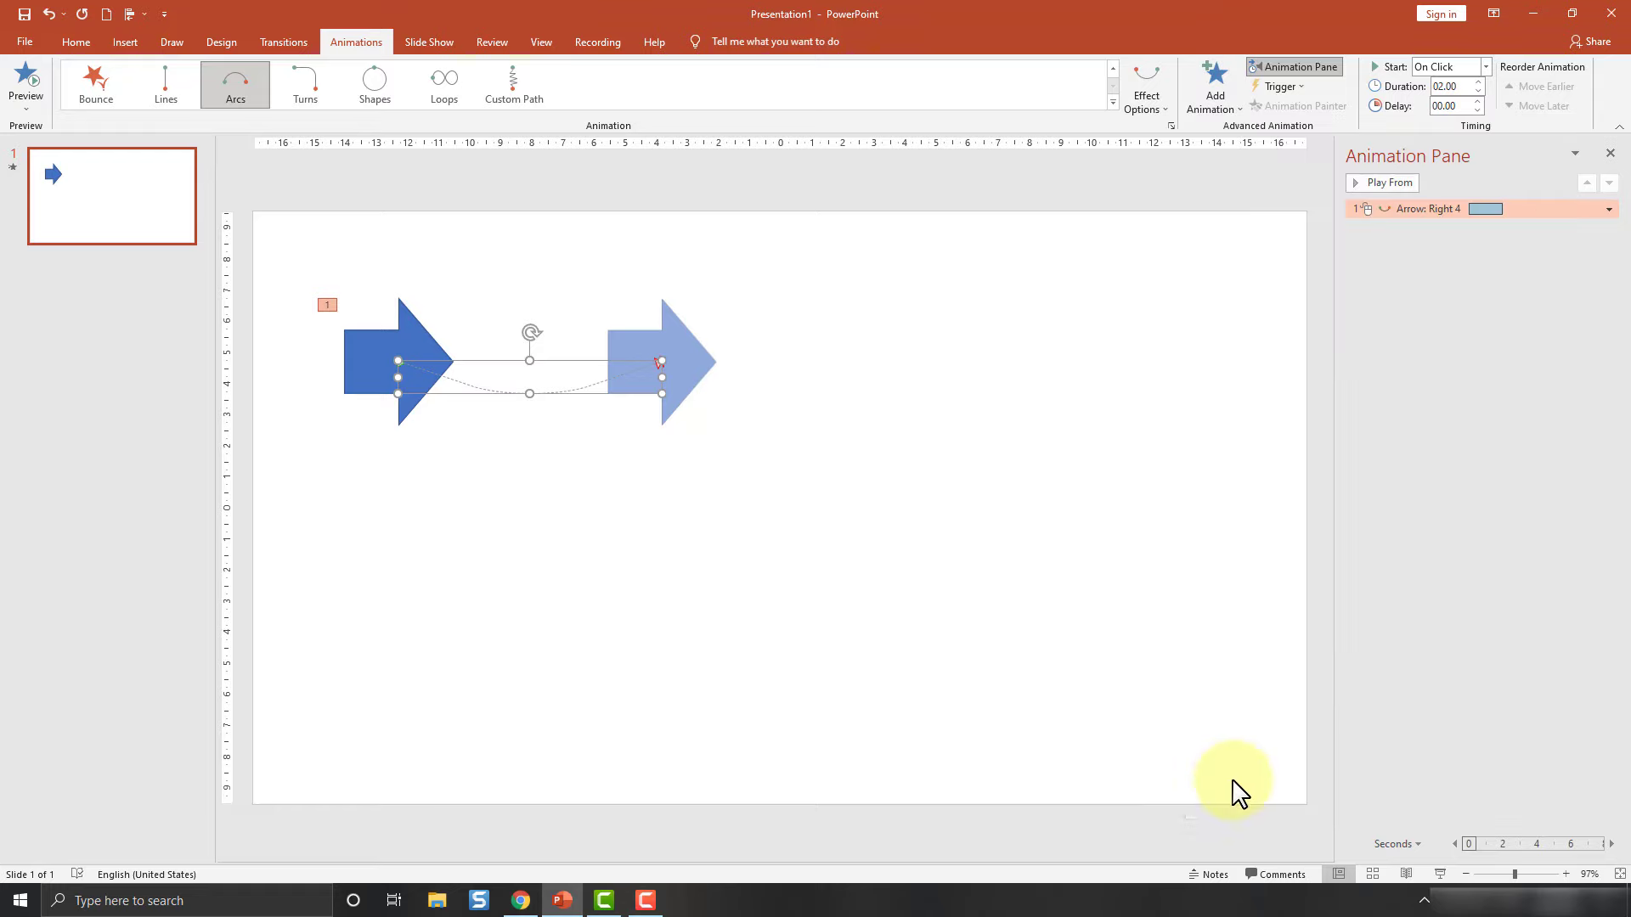
drag(942, 399, 930, 515)
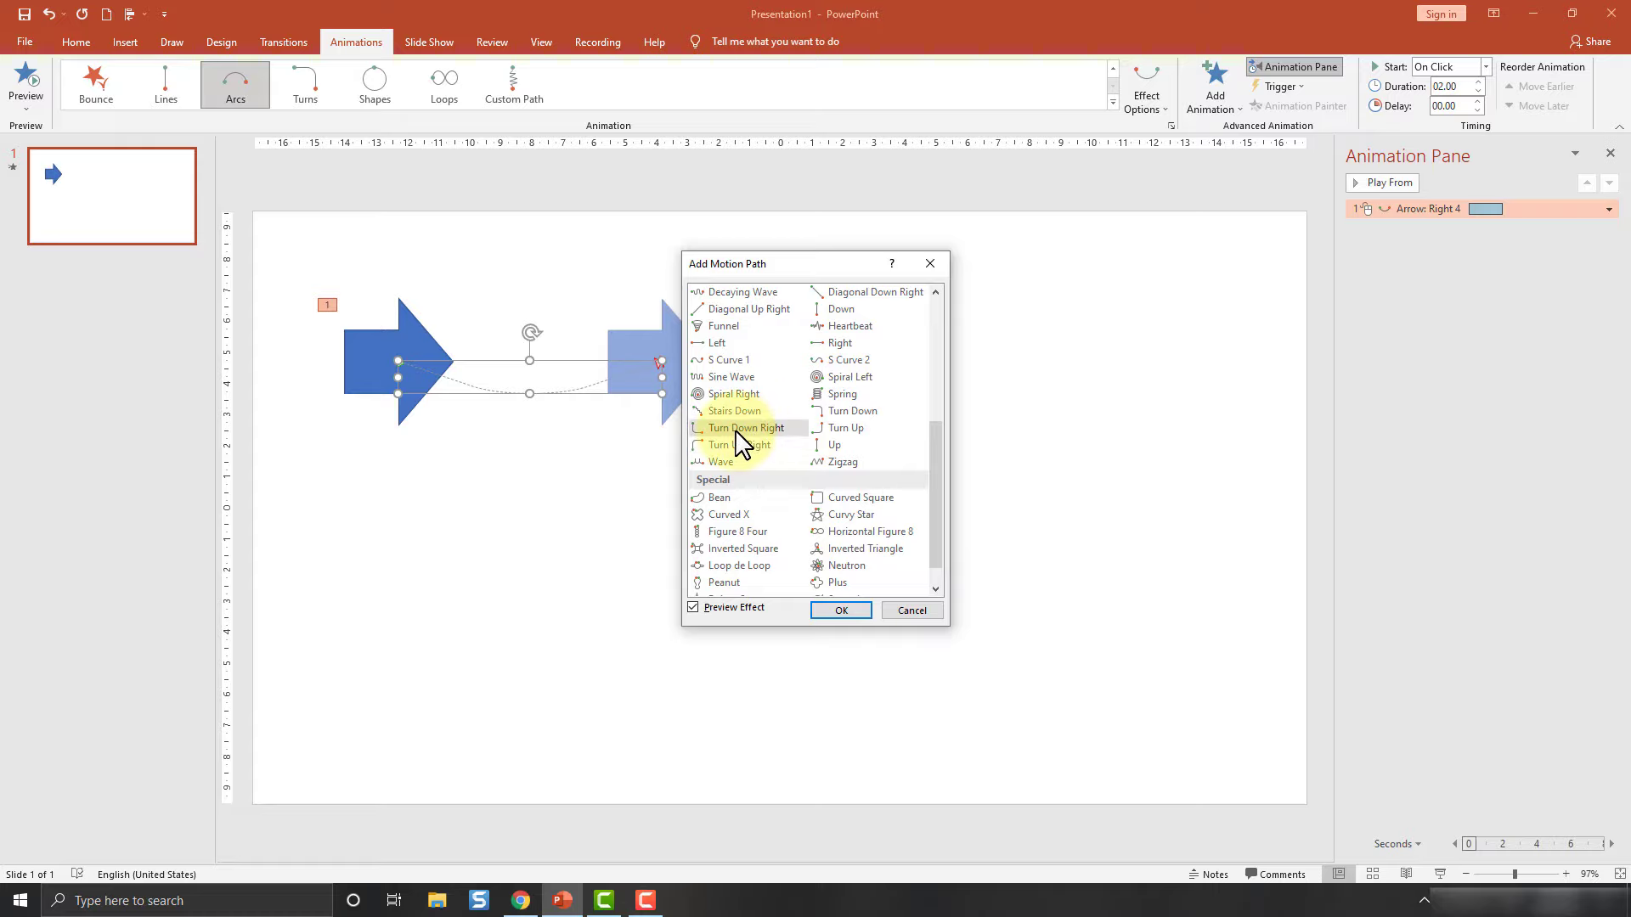
click(763, 429)
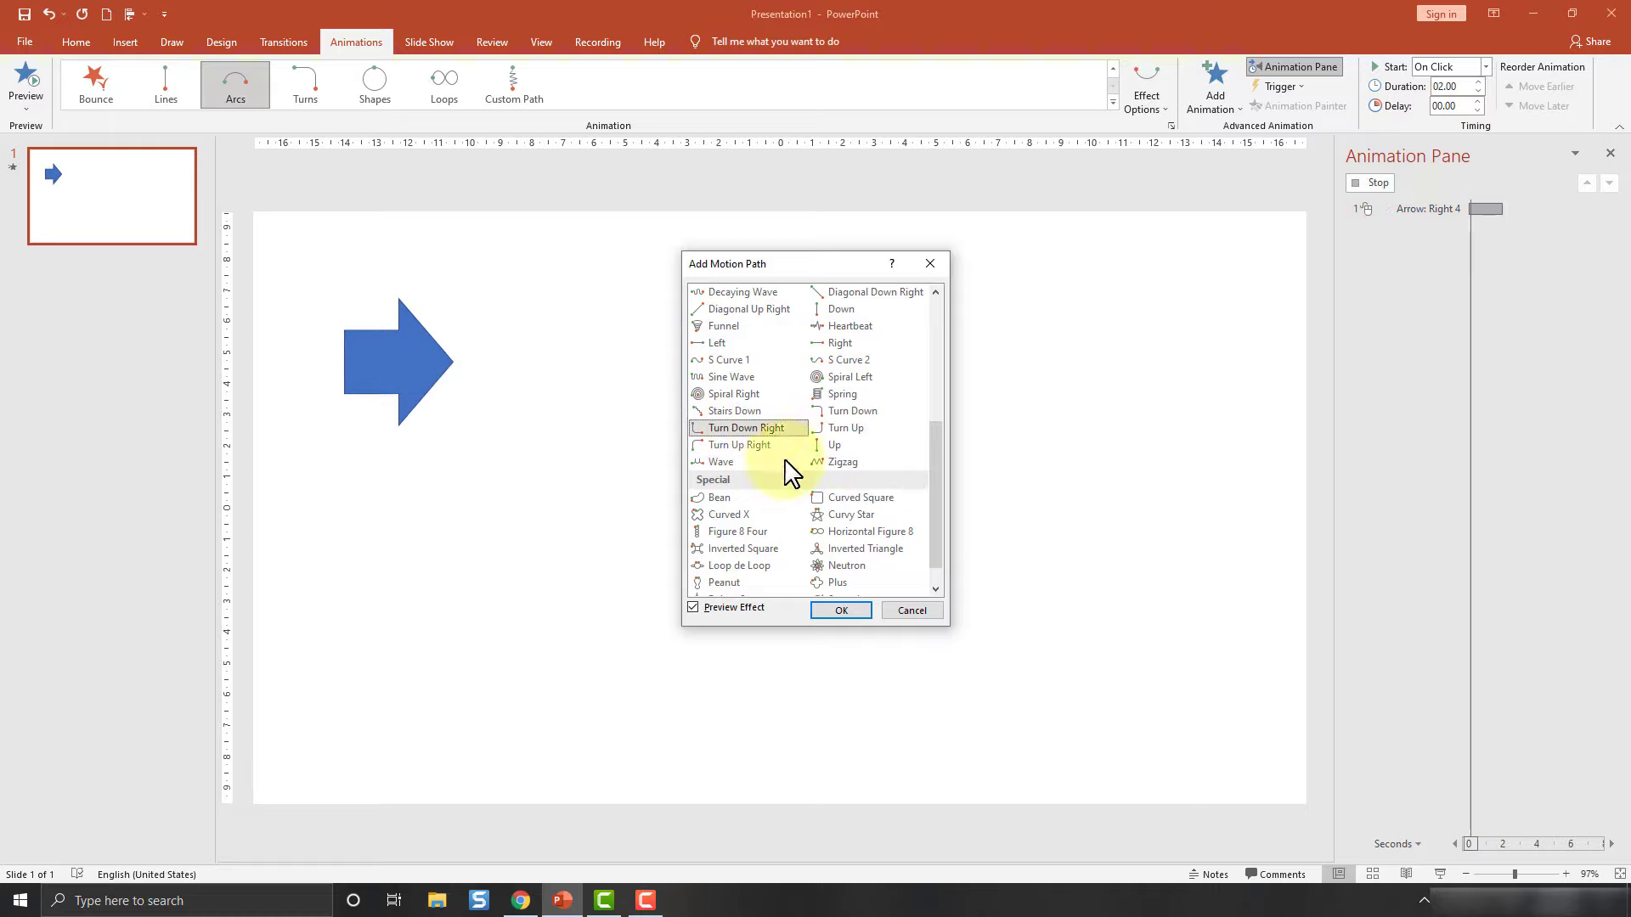
click(841, 611)
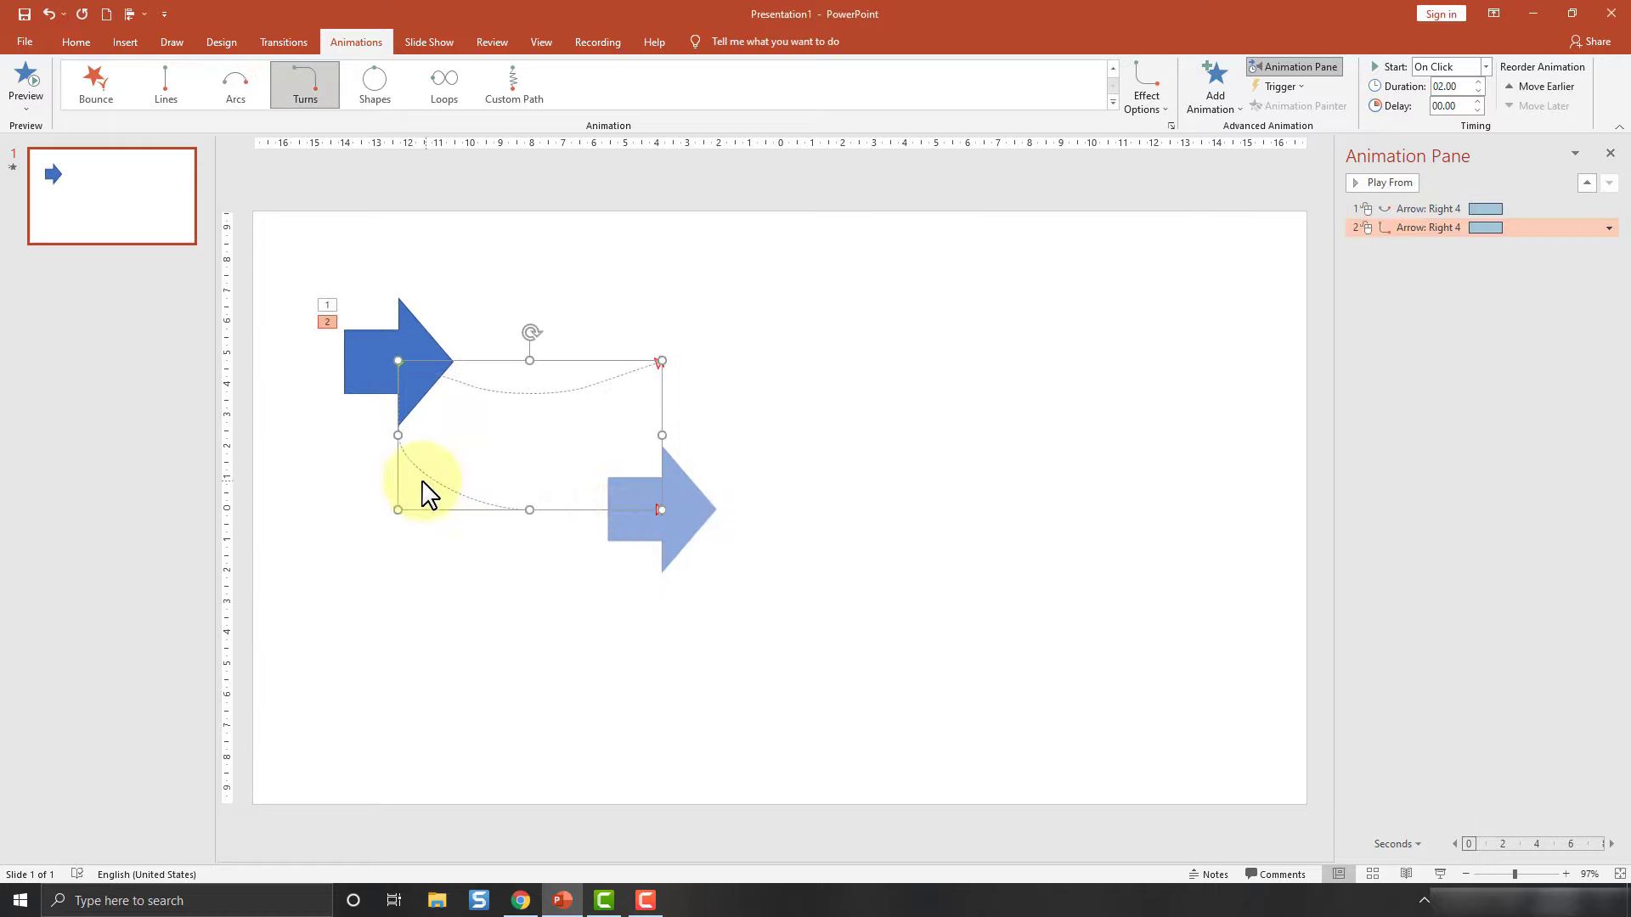
drag(427, 474, 688, 474)
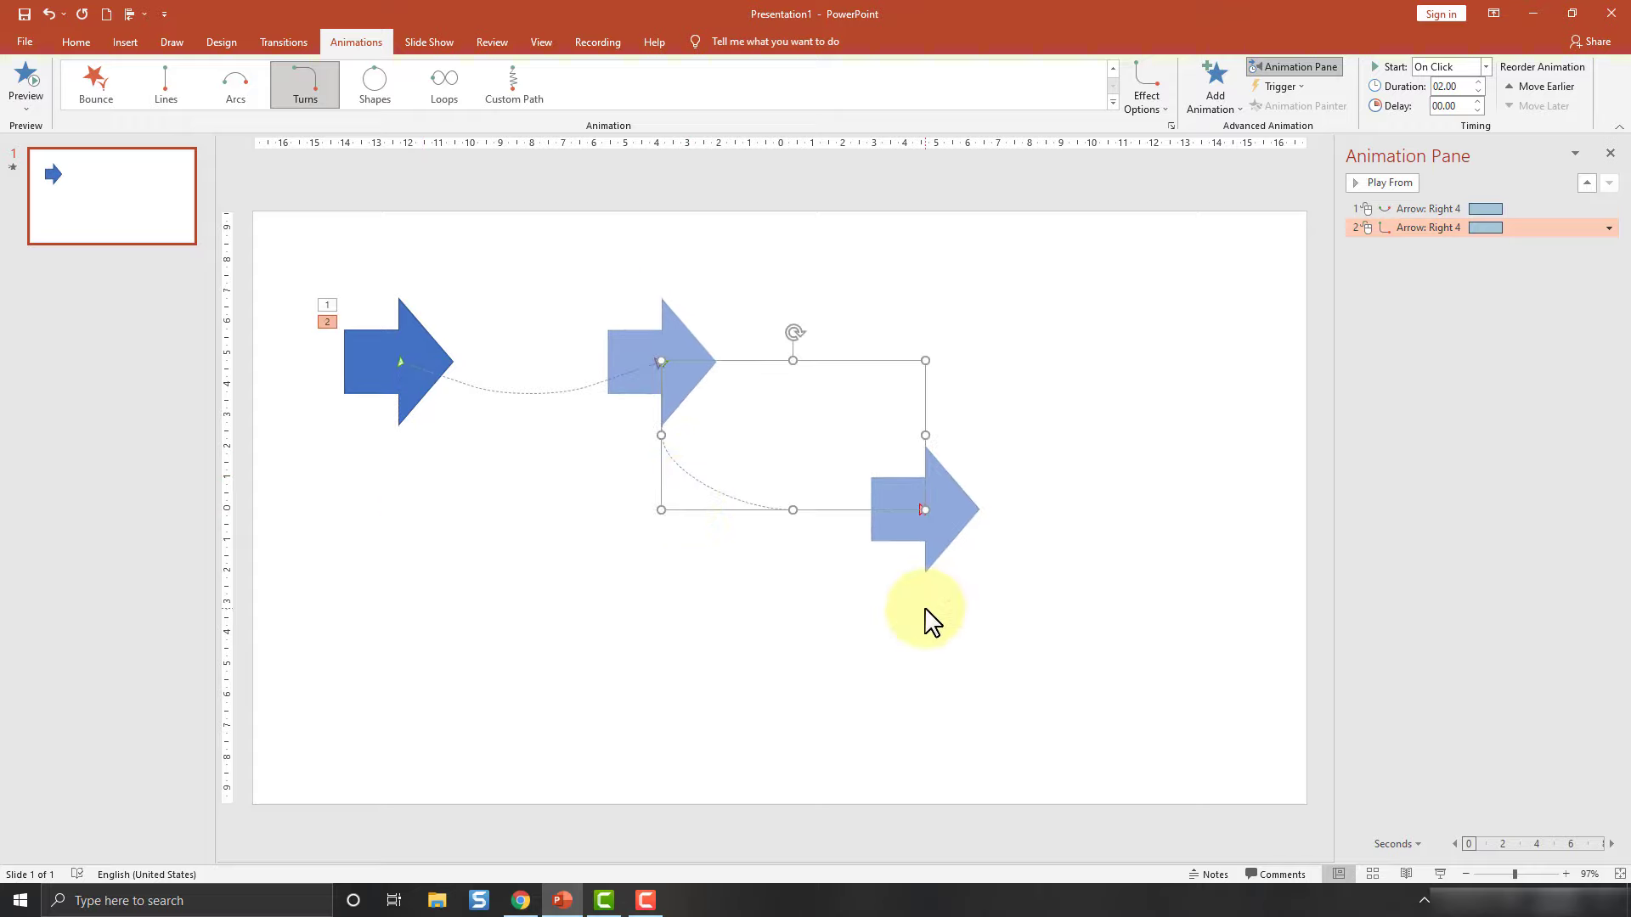
Step: Preview the arc and Turn Down Right motions in slide show, then exit
click(1439, 873)
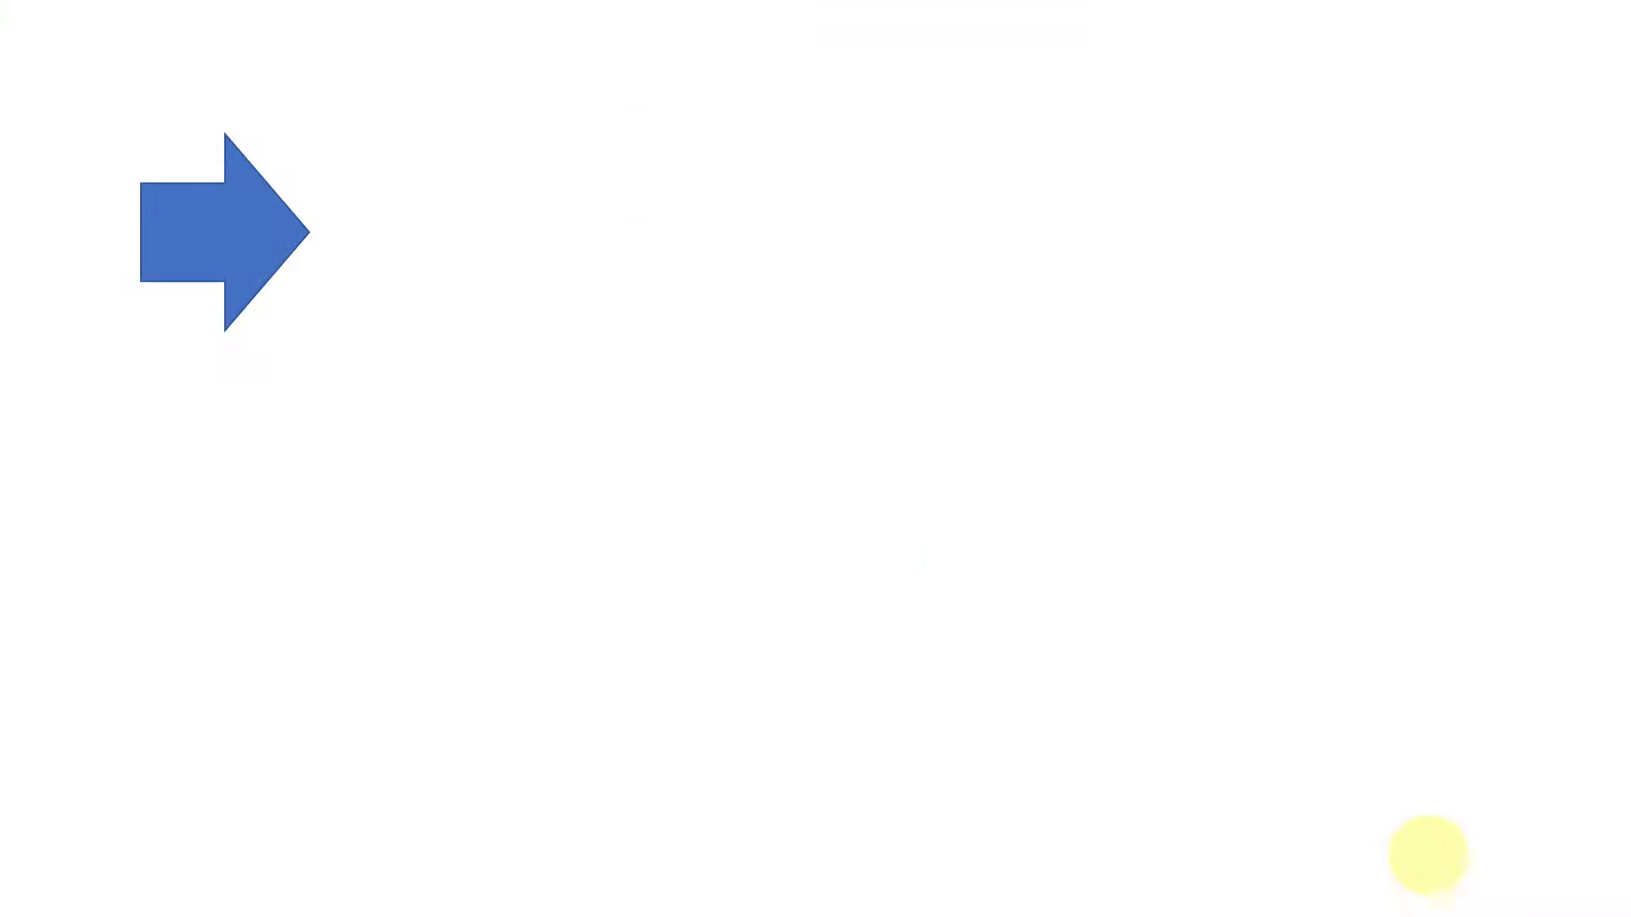
click(1219, 756)
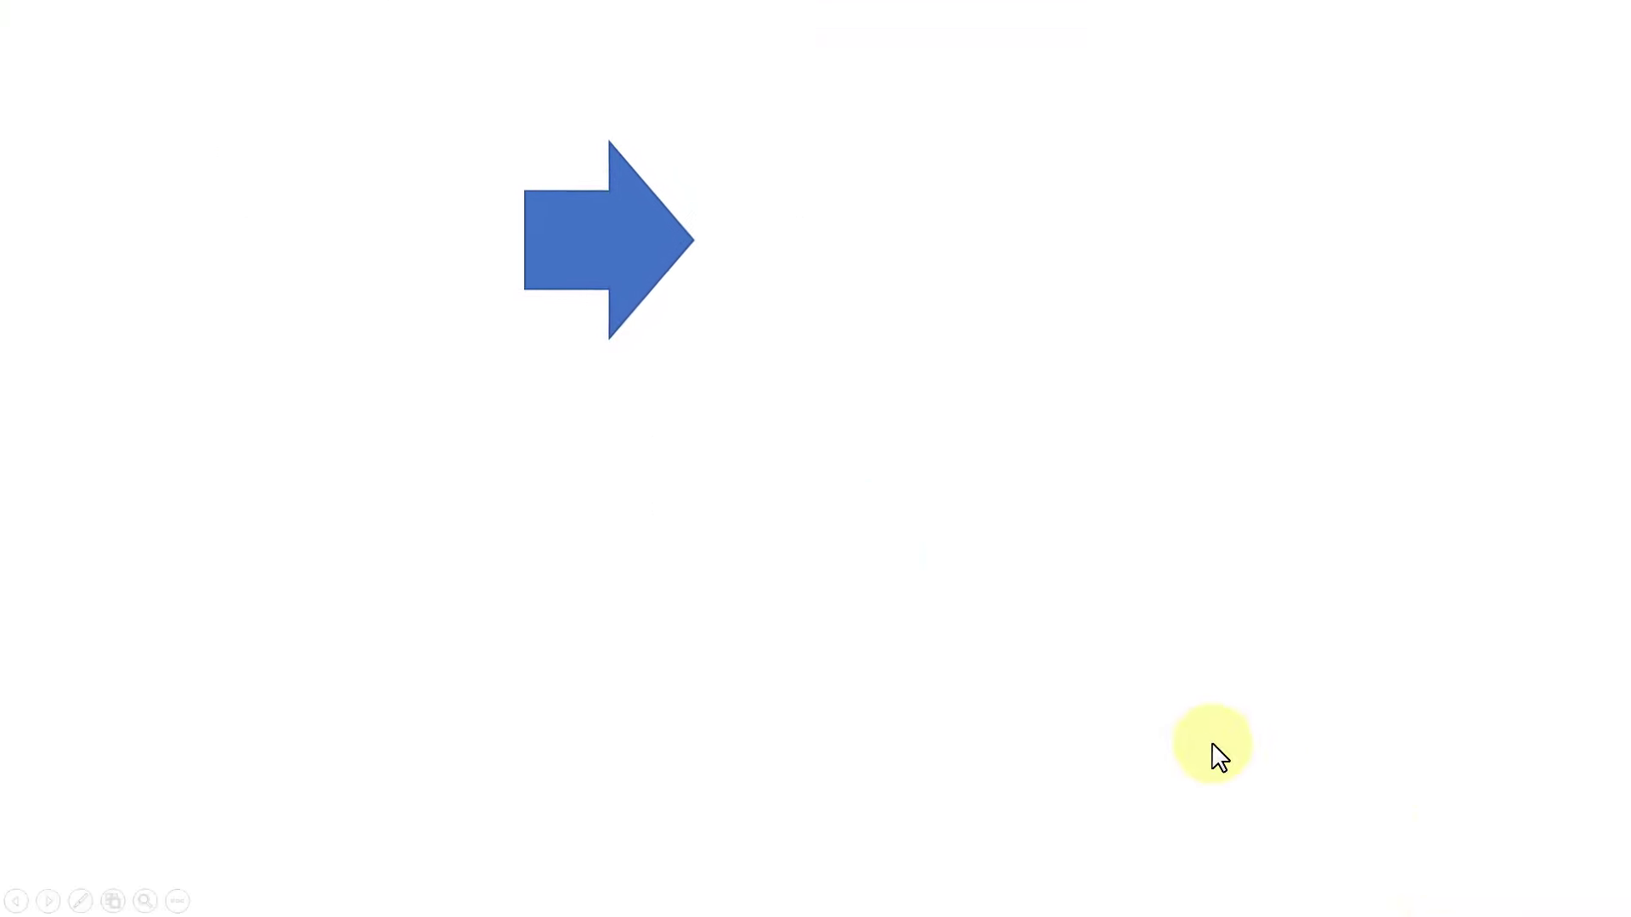
click(1219, 756)
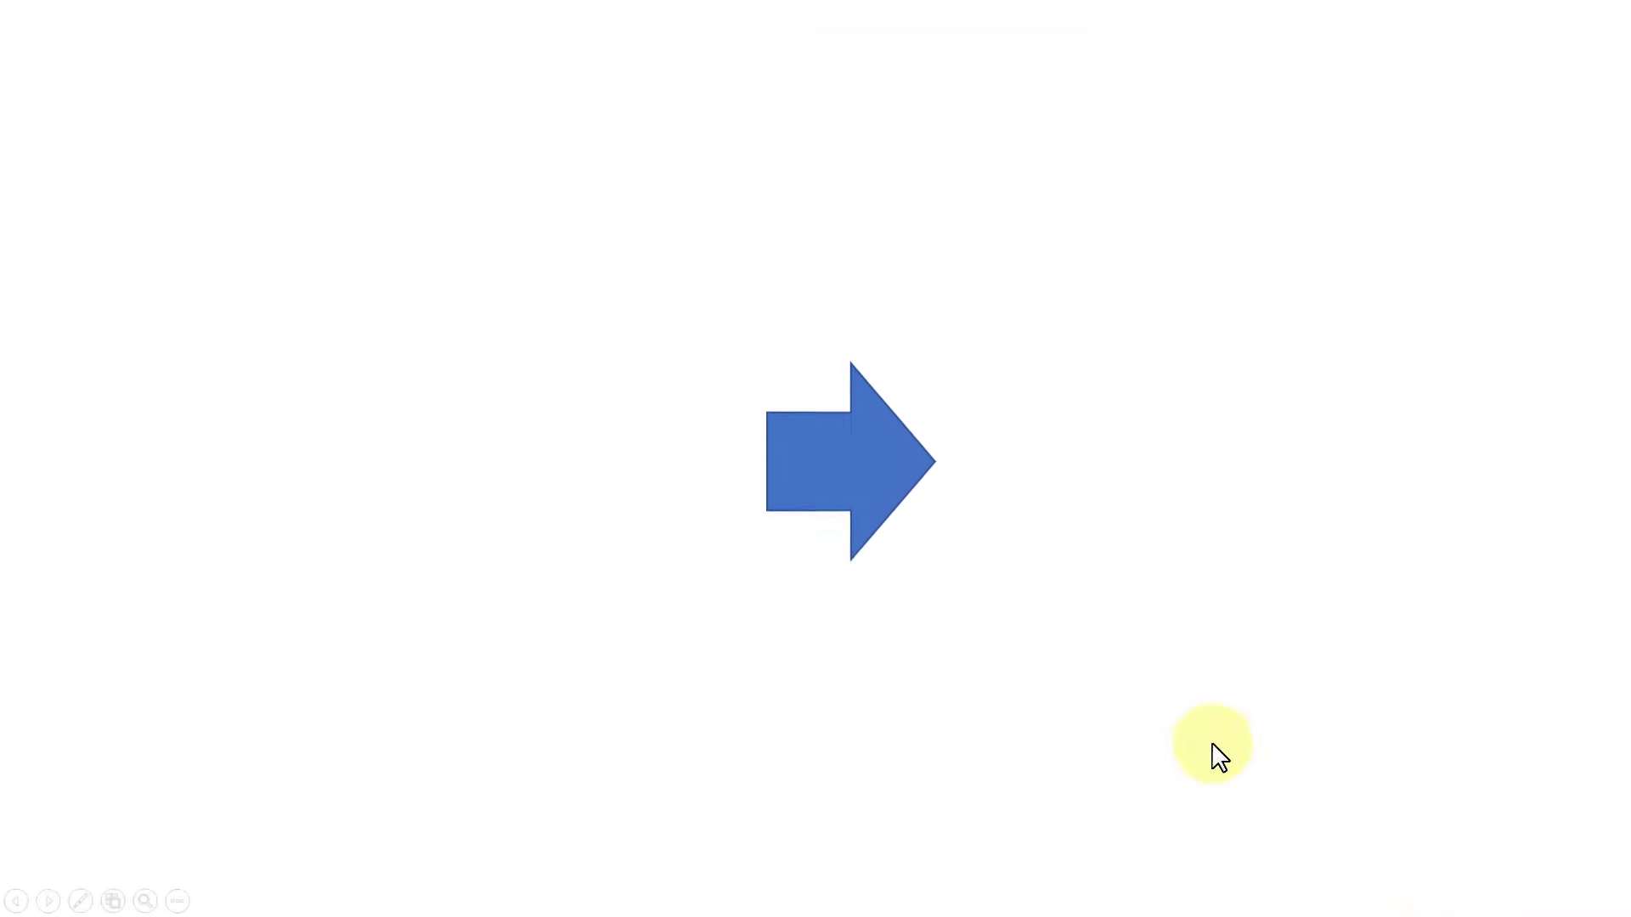
key(Escape)
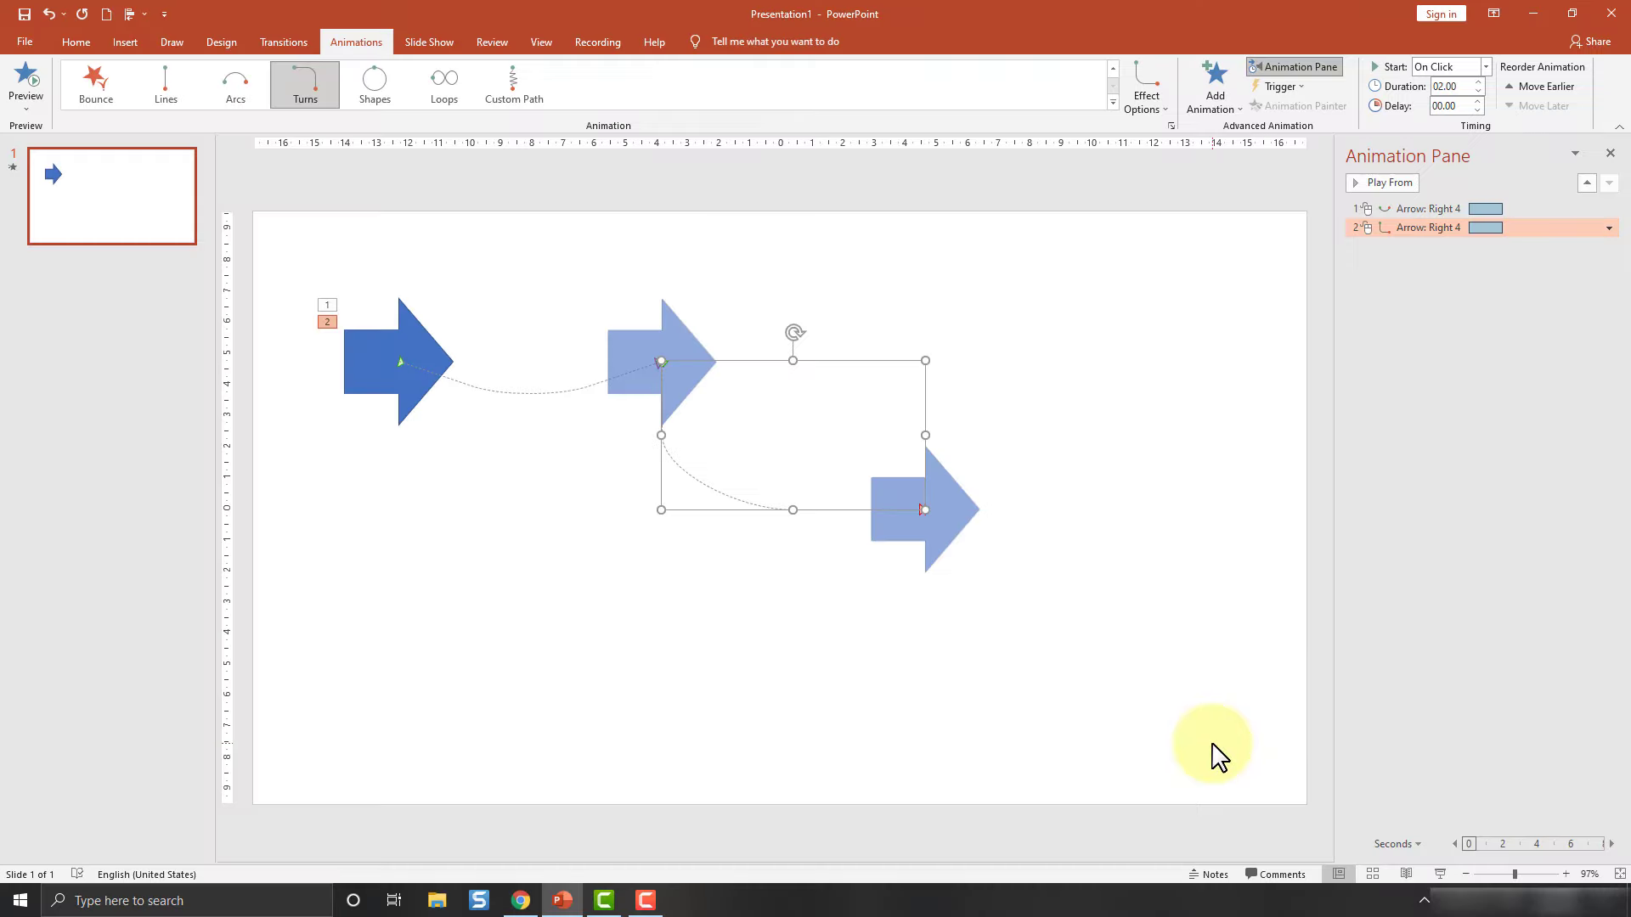
Step: Set the Turn Down Right animation to Start With Previous and check both motions in slide show
click(1609, 228)
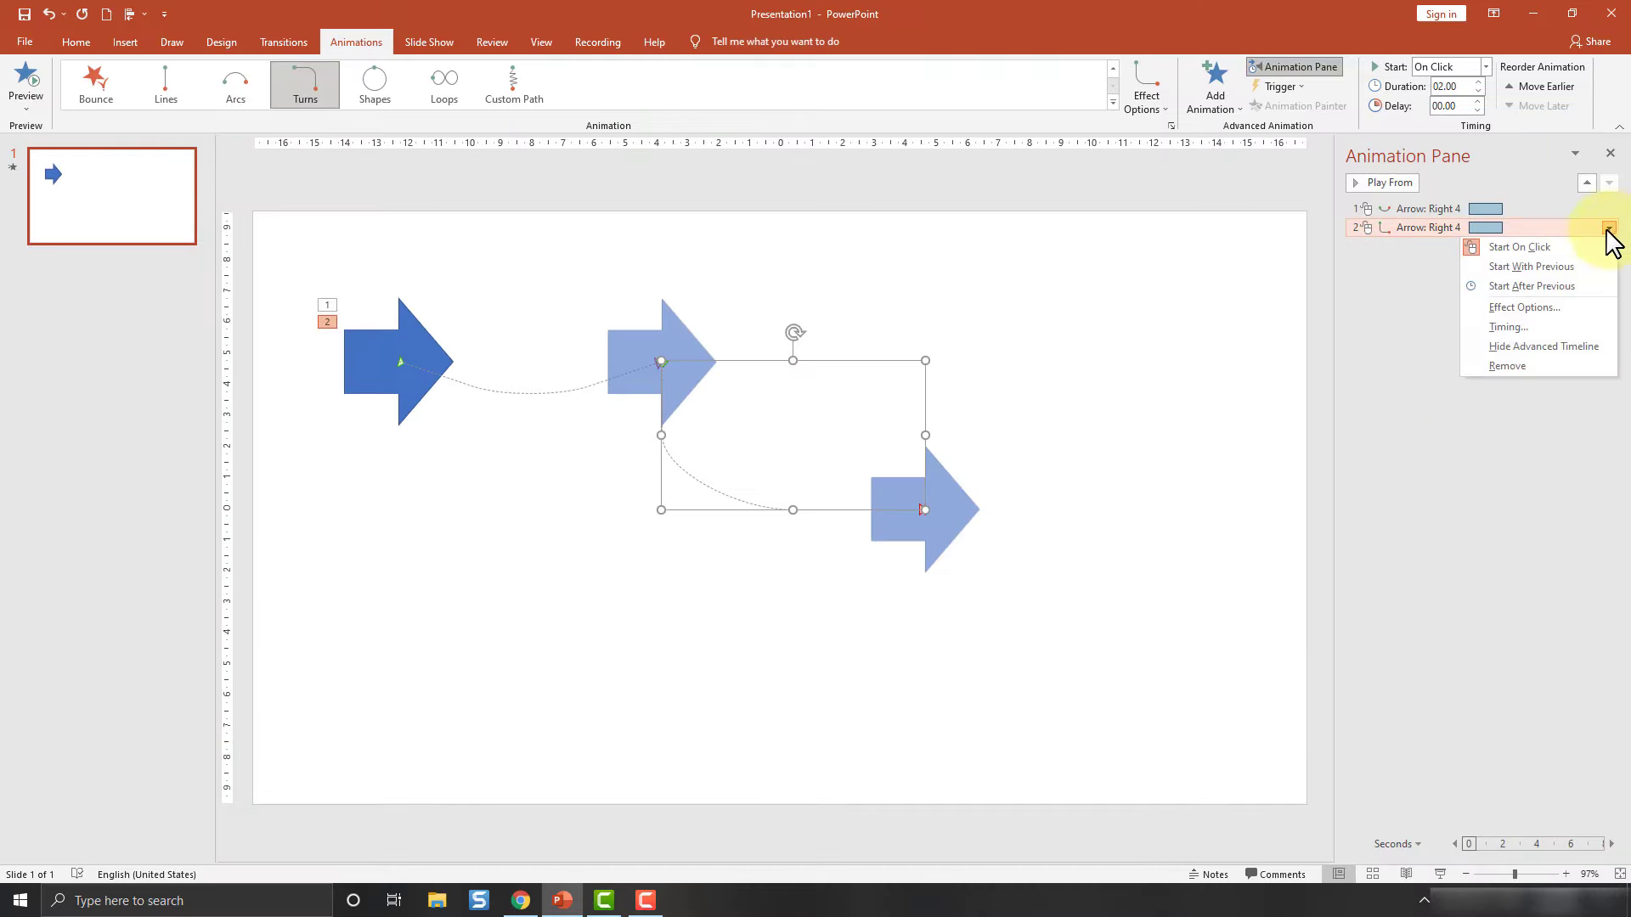
click(1548, 267)
click(1439, 873)
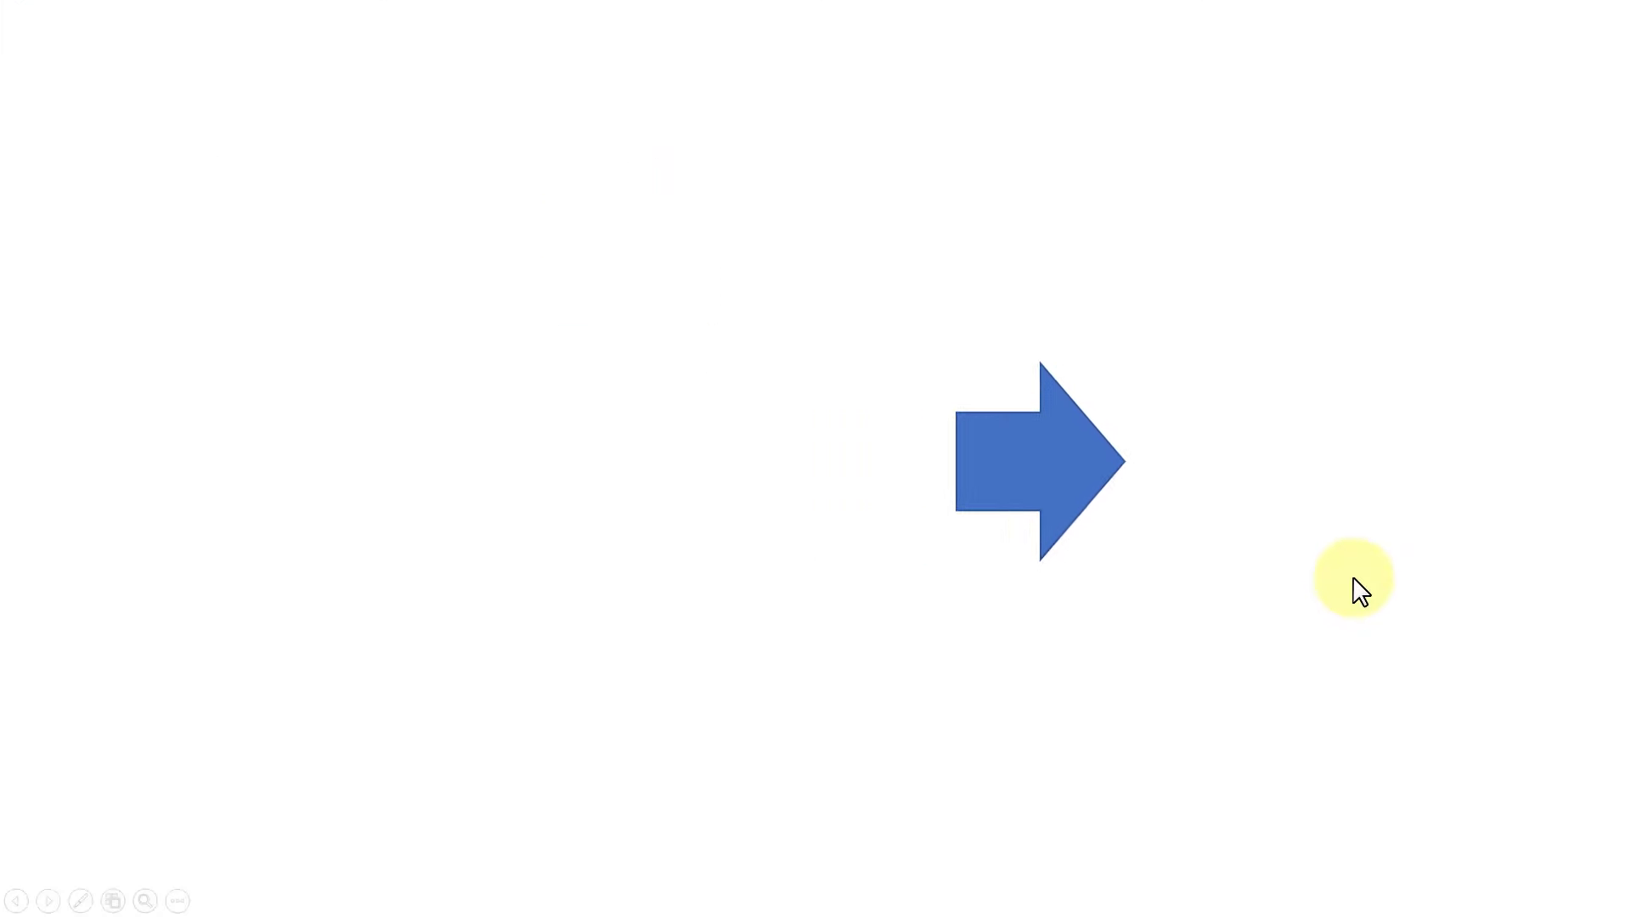
key(Escape)
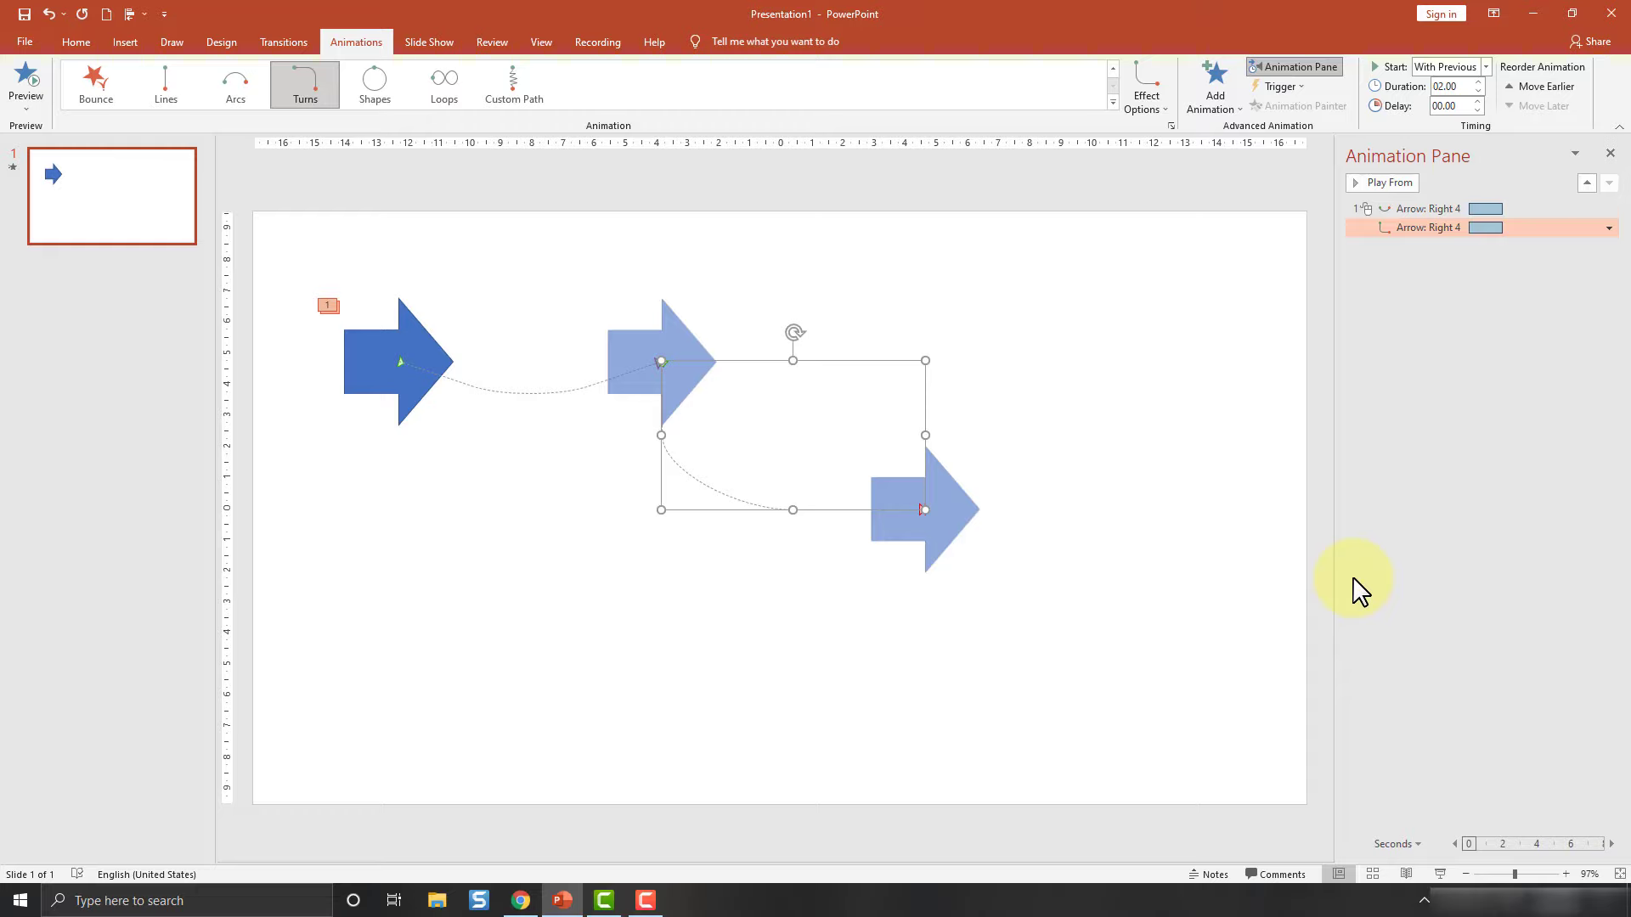